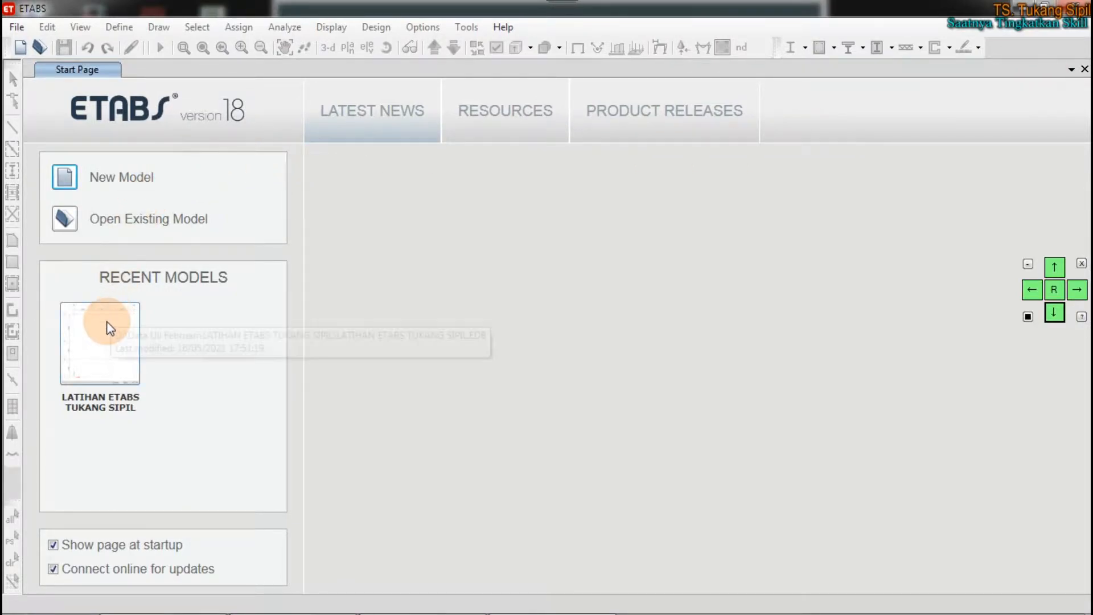
Open the recent model LATIHAN ETABS TUKANG SIPIL and switch to the planning-data workbook in Excel
{"action": "left_click", "coordinate": [98, 367]}
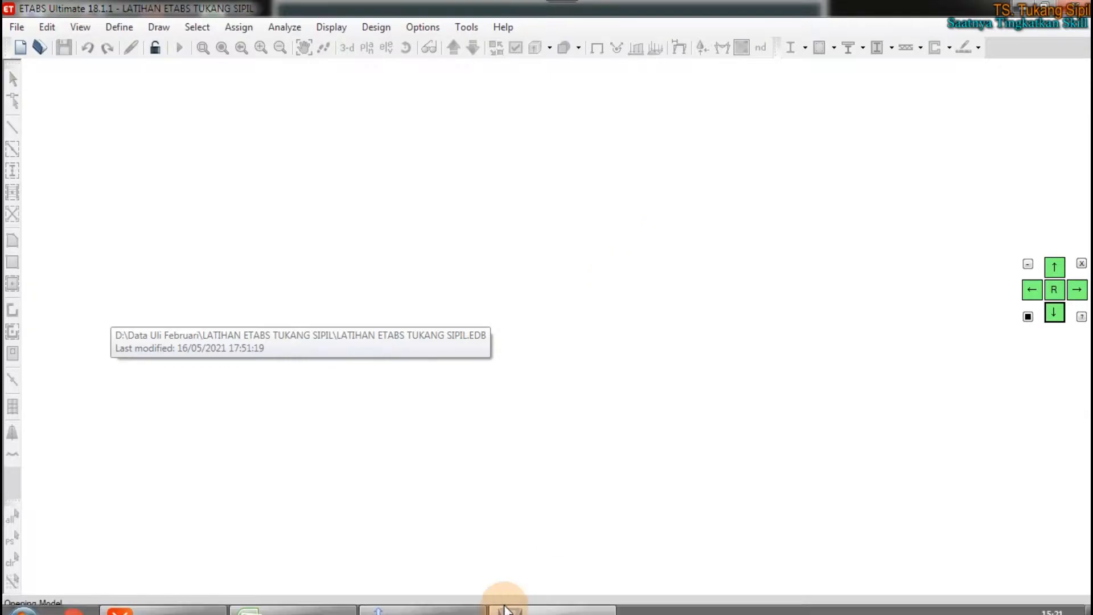
{"action": "mouse_move", "coordinate": [388, 609]}
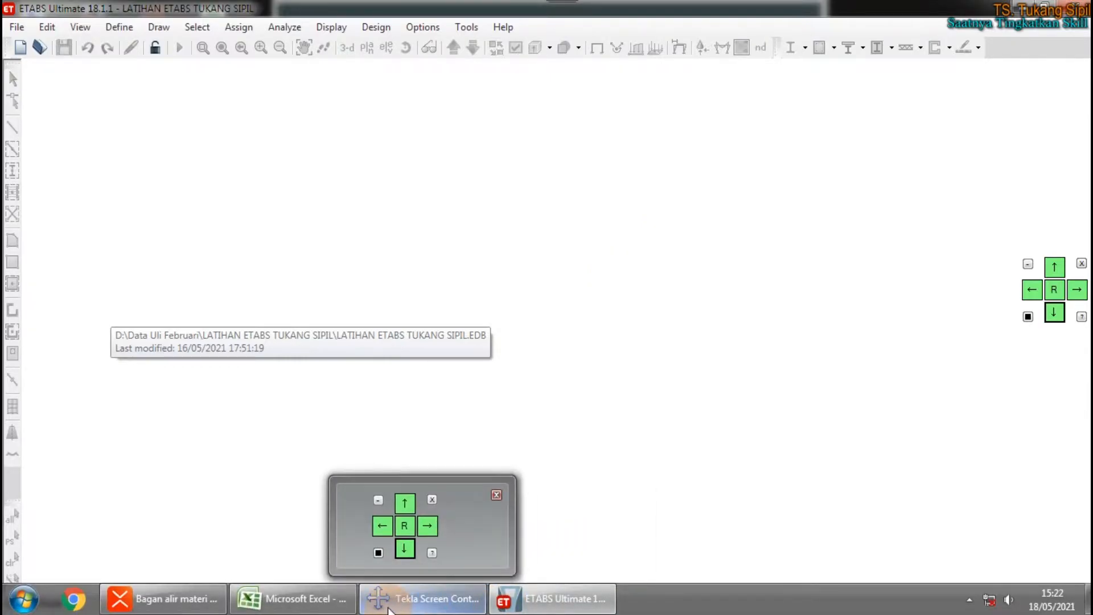
{"action": "left_click", "coordinate": [276, 597]}
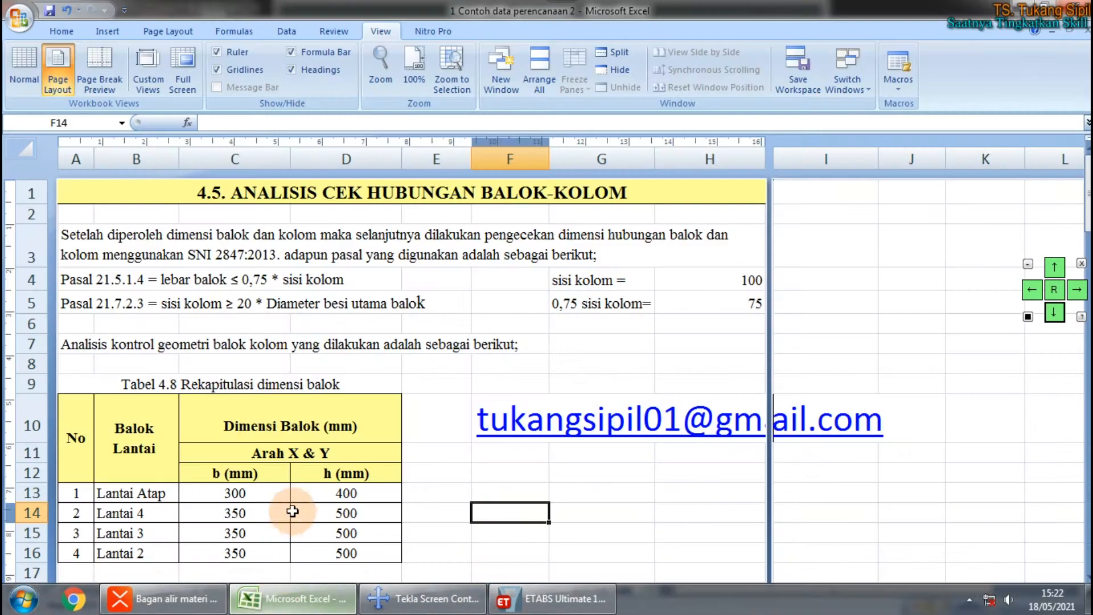
Review the beam width and height for each floor in Tabel 4.8 of the 4.5 Cek HBK sheet
{"action": "left_click", "coordinate": [547, 386]}
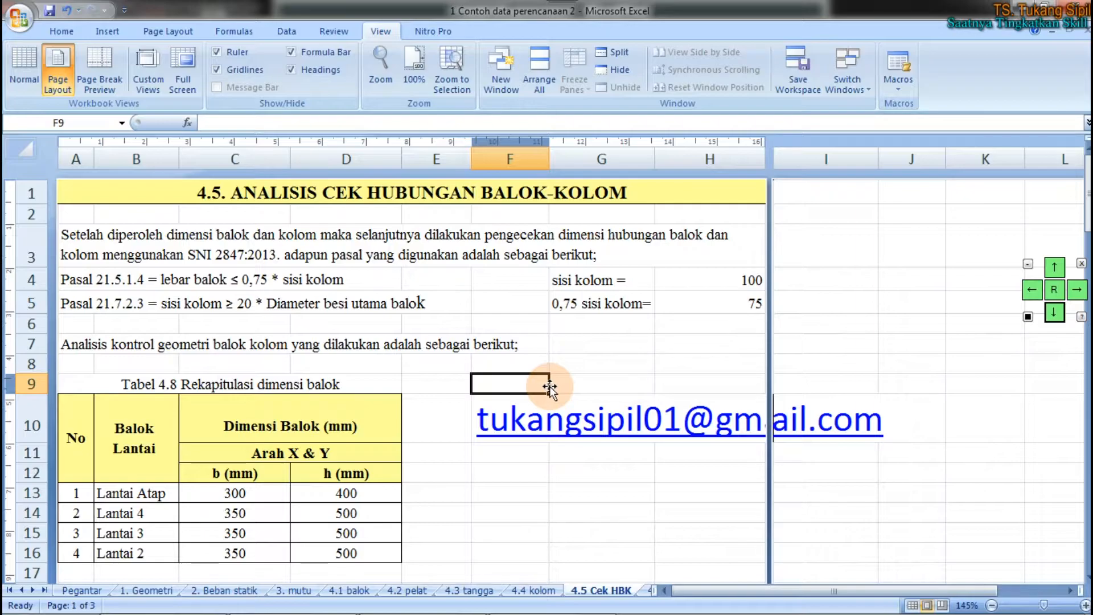
{"action": "left_click", "coordinate": [177, 192]}
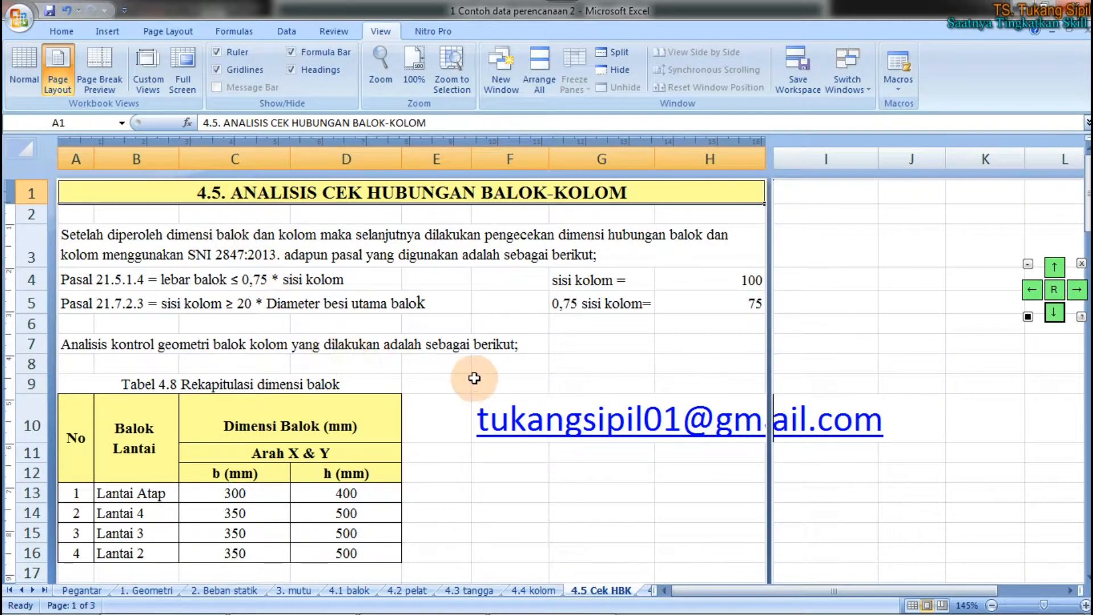
{"action": "scroll", "coordinate": [474, 378], "scroll_direction": "down", "scroll_amount": 2}
{"action": "left_click", "coordinate": [478, 377]}
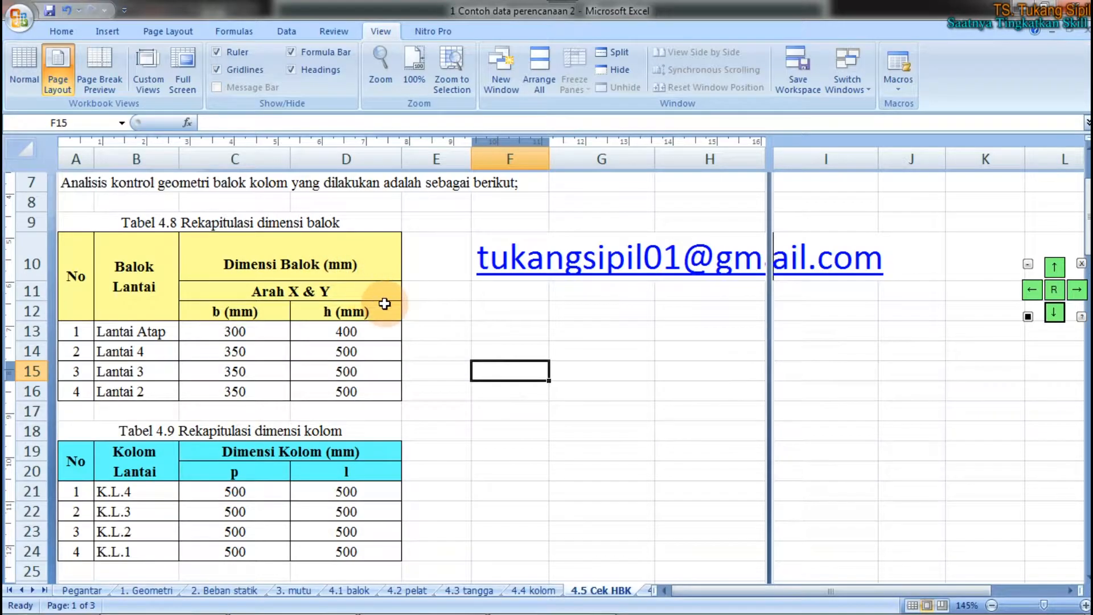
{"action": "left_click", "coordinate": [235, 345]}
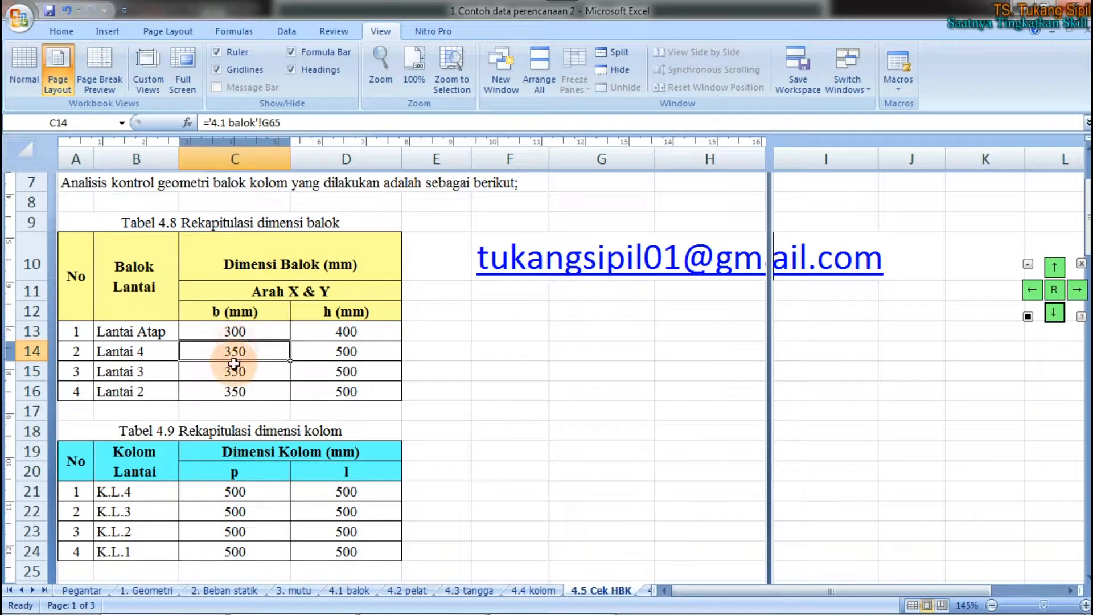
{"action": "left_click_drag", "start_coordinate": [143, 389], "coordinate": [125, 375]}
{"action": "scroll", "coordinate": [125, 374], "scroll_direction": "up", "scroll_amount": 3, "text": "ctrl"}
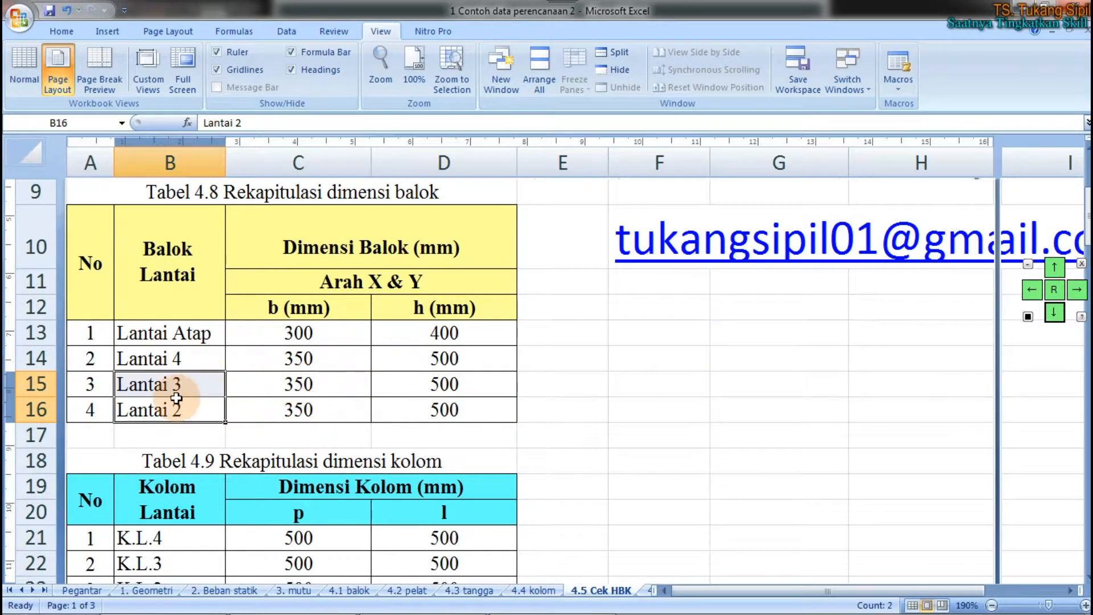
{"action": "scroll", "coordinate": [176, 399], "scroll_direction": "up", "scroll_amount": 1, "text": "ctrl"}
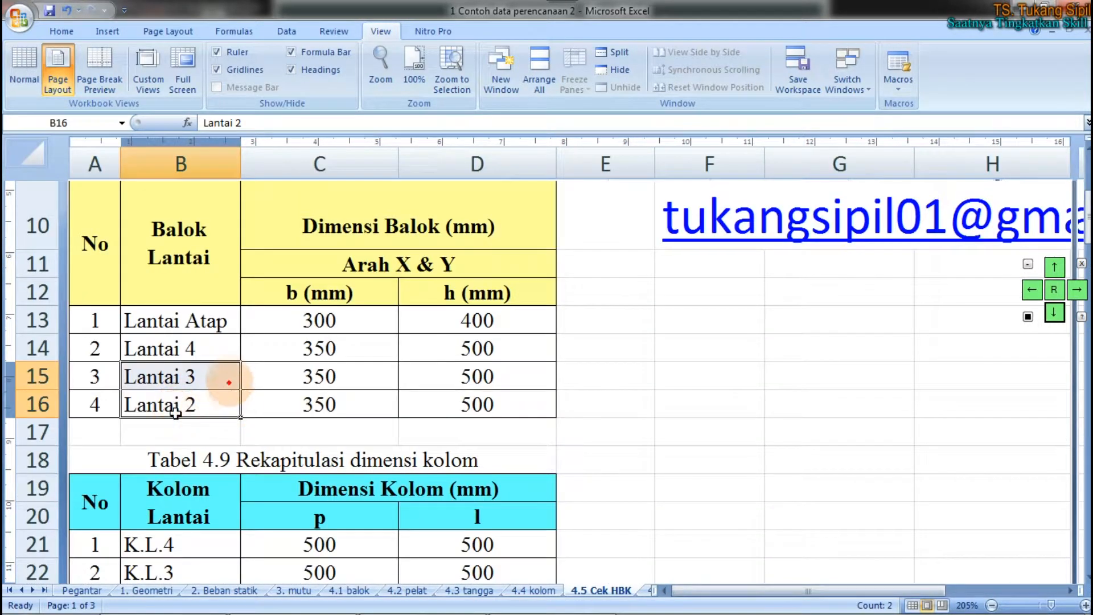
{"action": "mouse_move", "coordinate": [289, 329]}
{"action": "left_mouse_down"}
{"action": "mouse_move", "coordinate": [513, 341]}
{"action": "mouse_move", "coordinate": [432, 429]}
{"action": "mouse_move", "coordinate": [285, 415]}
{"action": "mouse_move", "coordinate": [283, 330]}
{"action": "left_mouse_up"}
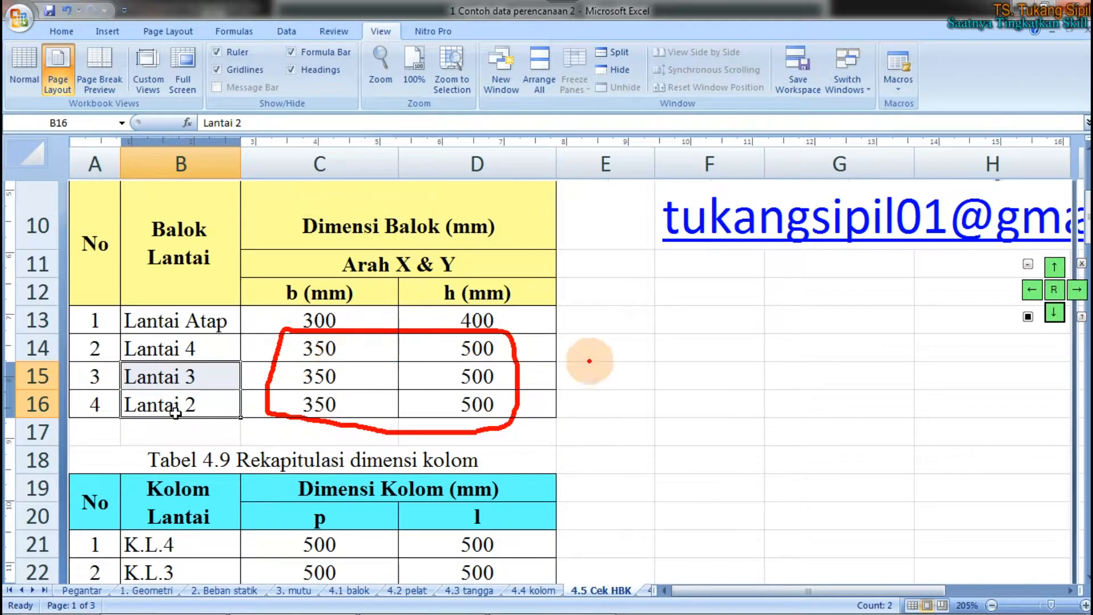
{"action": "mouse_move", "coordinate": [597, 340]}
{"action": "left_mouse_down"}
{"action": "mouse_move", "coordinate": [696, 344]}
{"action": "mouse_move", "coordinate": [684, 217]}
{"action": "mouse_move", "coordinate": [652, 166]}
{"action": "mouse_move", "coordinate": [599, 274]}
{"action": "mouse_move", "coordinate": [603, 341]}
{"action": "left_mouse_up"}
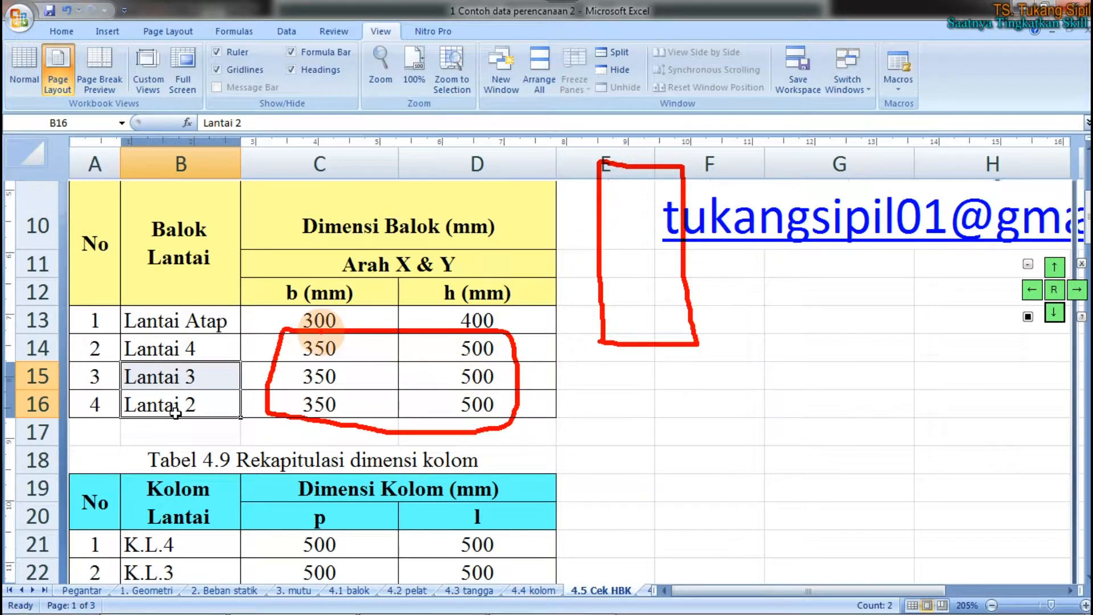
{"action": "mouse_move", "coordinate": [290, 330]}
{"action": "left_mouse_down"}
{"action": "mouse_move", "coordinate": [287, 290]}
{"action": "mouse_move", "coordinate": [501, 301]}
{"action": "mouse_move", "coordinate": [519, 318]}
{"action": "mouse_move", "coordinate": [282, 329]}
{"action": "left_mouse_up"}
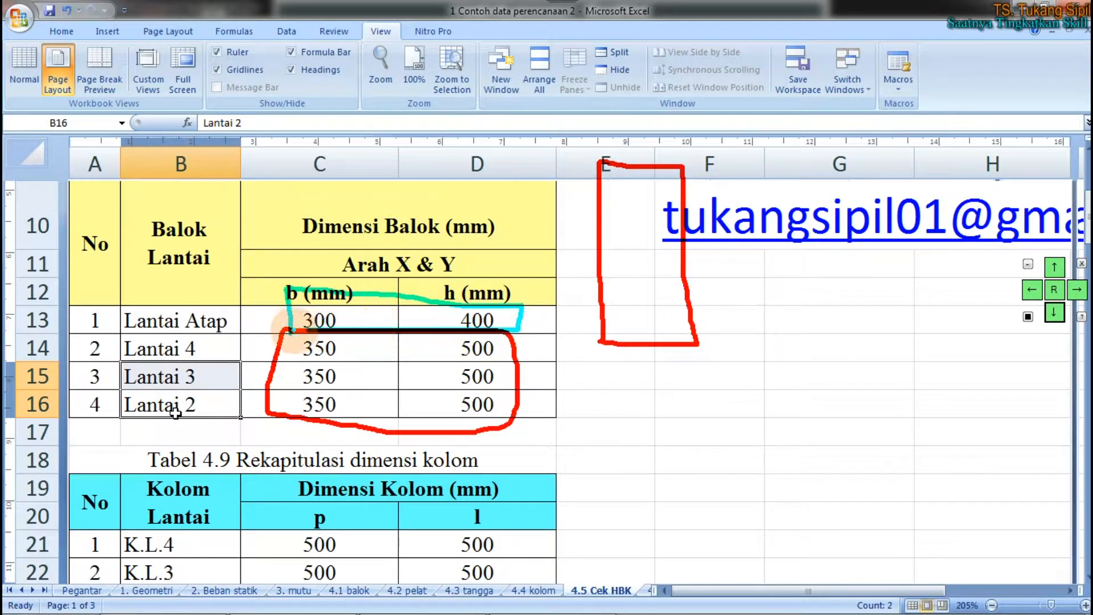
{"action": "mouse_move", "coordinate": [754, 348]}
{"action": "left_mouse_down"}
{"action": "mouse_move", "coordinate": [750, 254]}
{"action": "mouse_move", "coordinate": [820, 259]}
{"action": "mouse_move", "coordinate": [797, 390]}
{"action": "mouse_move", "coordinate": [749, 342]}
{"action": "mouse_move", "coordinate": [750, 256]}
{"action": "left_mouse_up"}
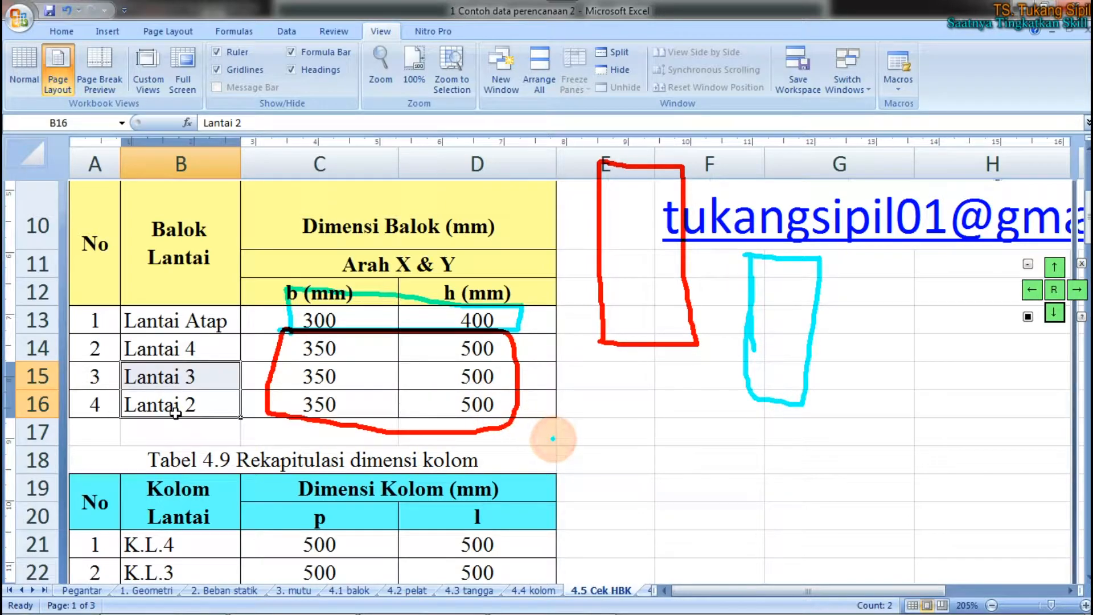
{"action": "key", "text": "Escape"}
Review the column dimensions for K.L.1 to K.L.4 in Tabel 4.9
{"action": "scroll", "coordinate": [569, 454], "scroll_direction": "down", "scroll_amount": 2}
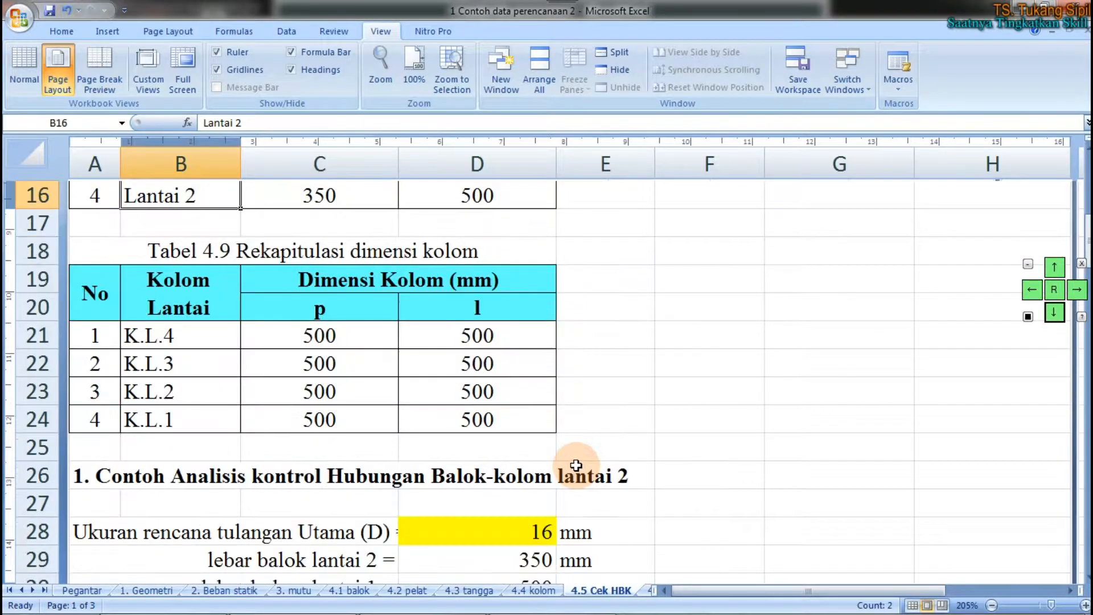
{"action": "left_click", "coordinate": [209, 415]}
{"action": "left_click_drag", "start_coordinate": [209, 340], "coordinate": [171, 420]}
{"action": "scroll", "coordinate": [172, 419], "scroll_direction": "up", "scroll_amount": 1}
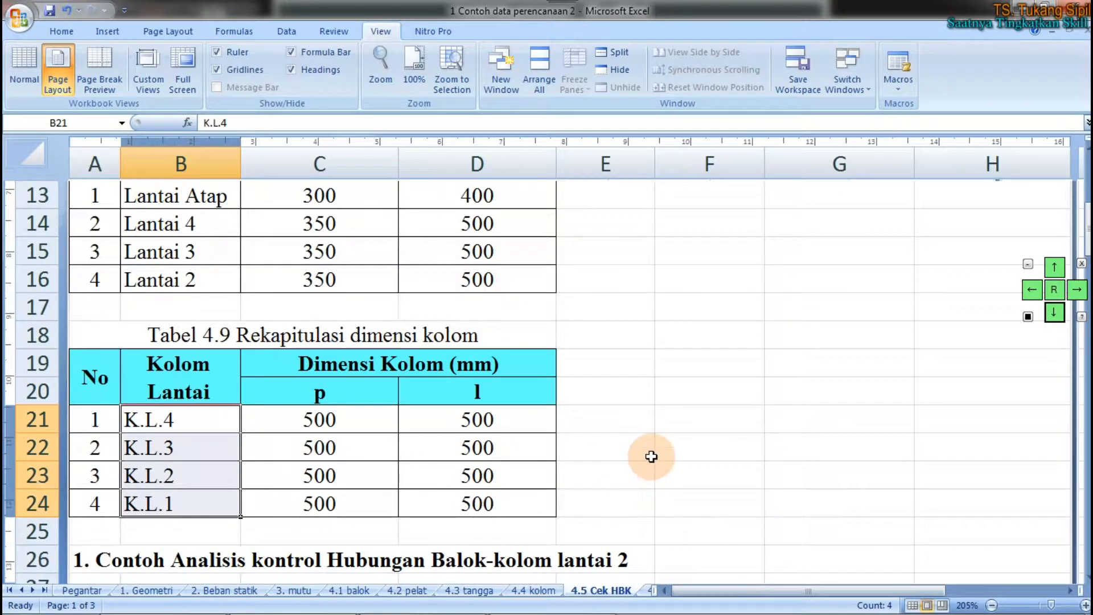
{"action": "mouse_move", "coordinate": [664, 305]}
{"action": "left_mouse_down"}
{"action": "mouse_move", "coordinate": [661, 390]}
{"action": "mouse_move", "coordinate": [658, 302]}
{"action": "mouse_move", "coordinate": [765, 303]}
{"action": "mouse_move", "coordinate": [792, 371]}
{"action": "mouse_move", "coordinate": [747, 456]}
{"action": "mouse_move", "coordinate": [651, 439]}
{"action": "mouse_move", "coordinate": [656, 318]}
{"action": "left_mouse_up"}
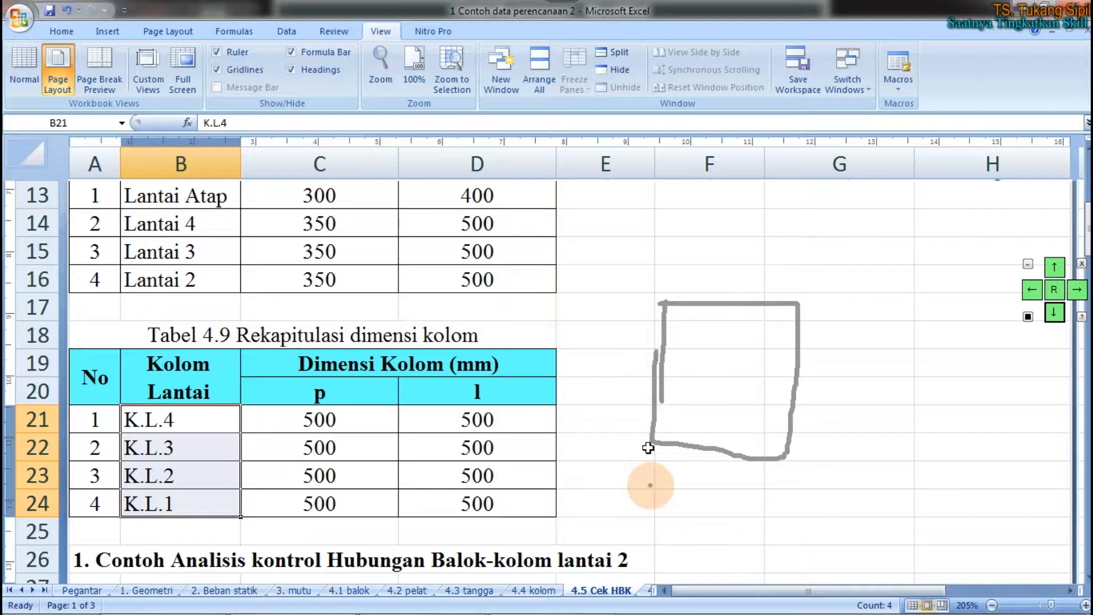
{"action": "key", "text": "Escape"}
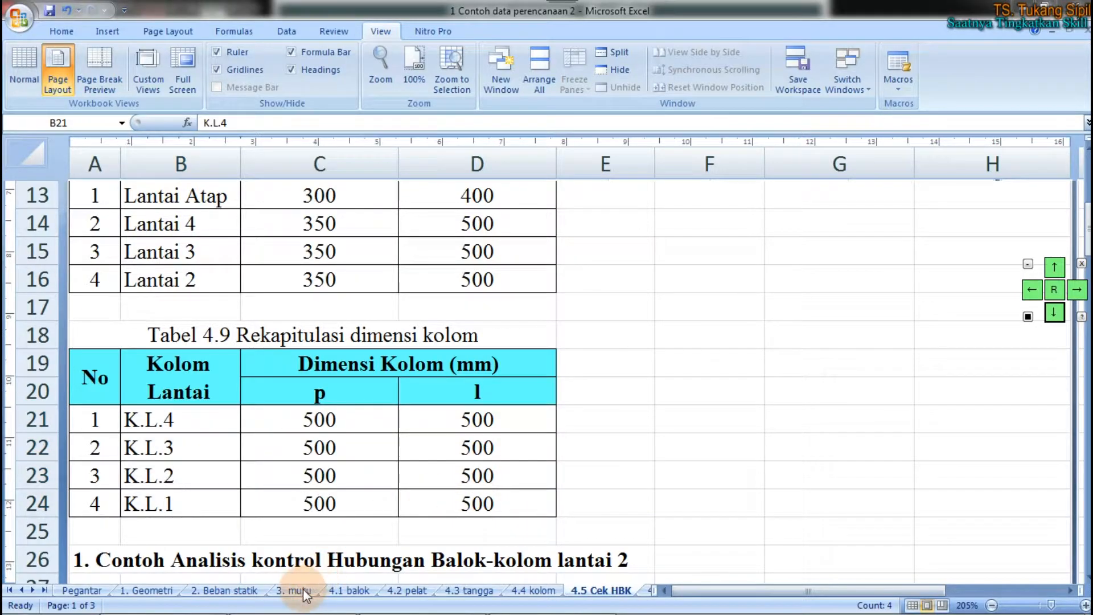
Check the actual slab thicknesses for Lantai 2 - 4 and Lantai atap in Tabel 4.4 of the 4.2 pelat sheet
{"action": "left_click", "coordinate": [415, 592]}
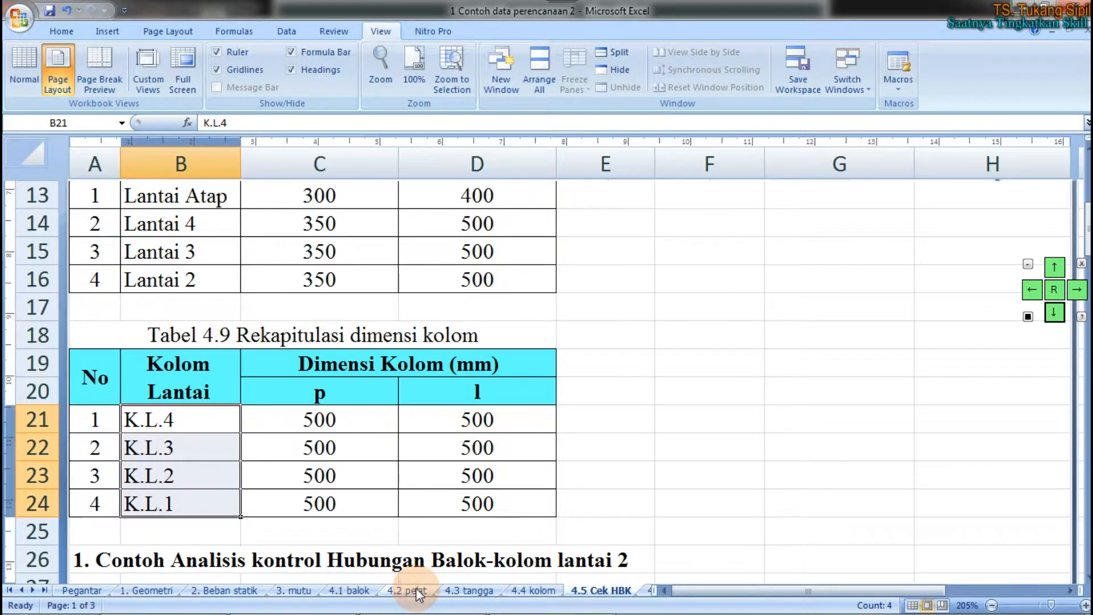
{"action": "left_click", "coordinate": [330, 458]}
{"action": "scroll", "coordinate": [334, 438], "scroll_direction": "down", "scroll_amount": 9}
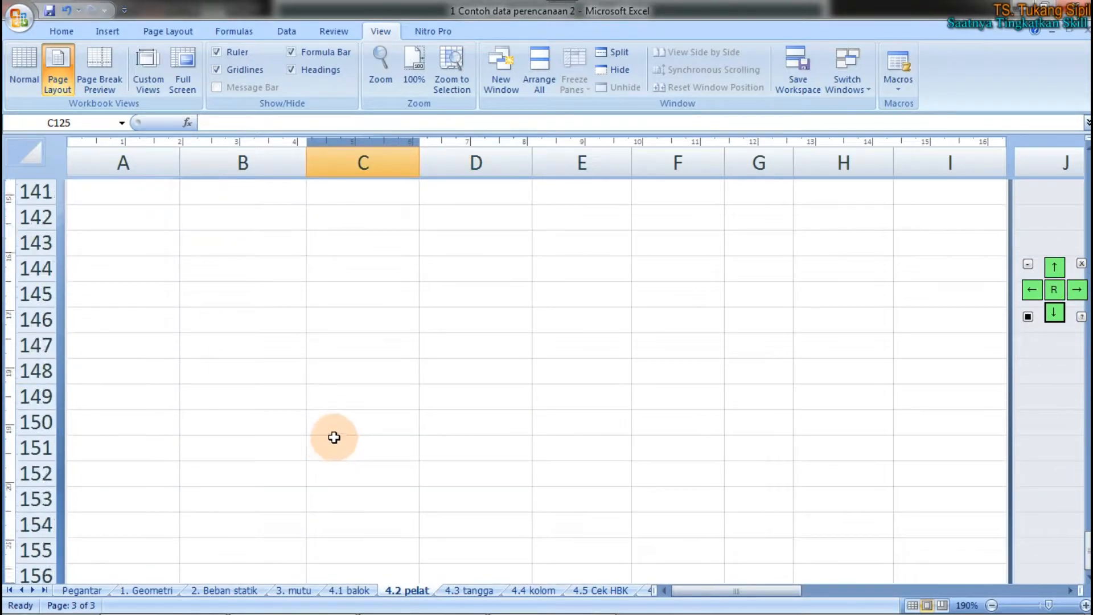
{"action": "scroll", "coordinate": [334, 437], "scroll_direction": "up", "scroll_amount": 20}
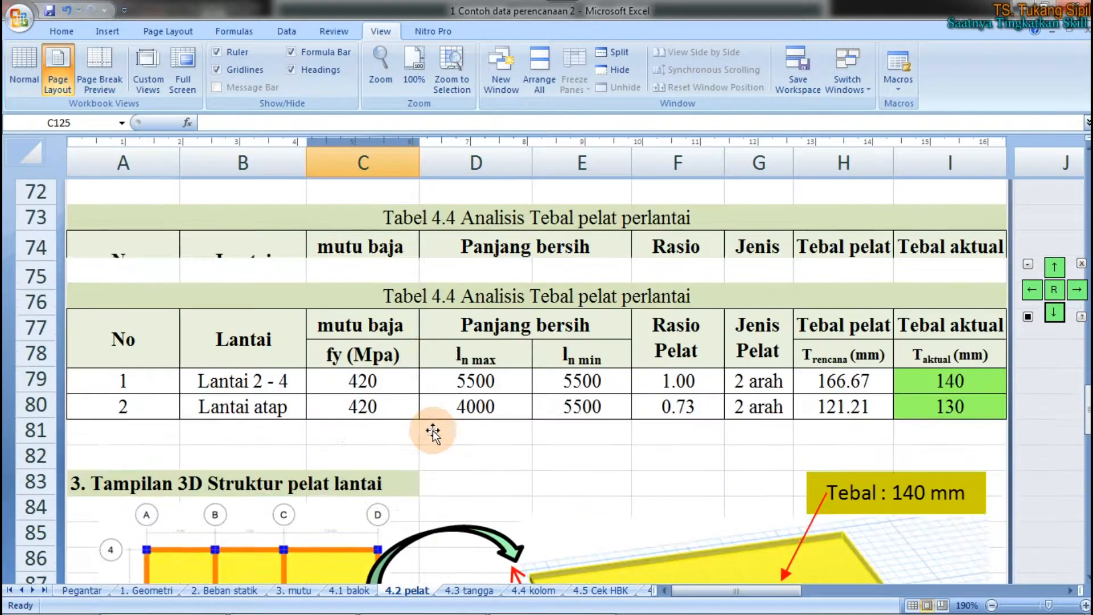
{"action": "scroll", "coordinate": [433, 432], "scroll_direction": "up", "scroll_amount": 2}
{"action": "left_click", "coordinate": [913, 459]}
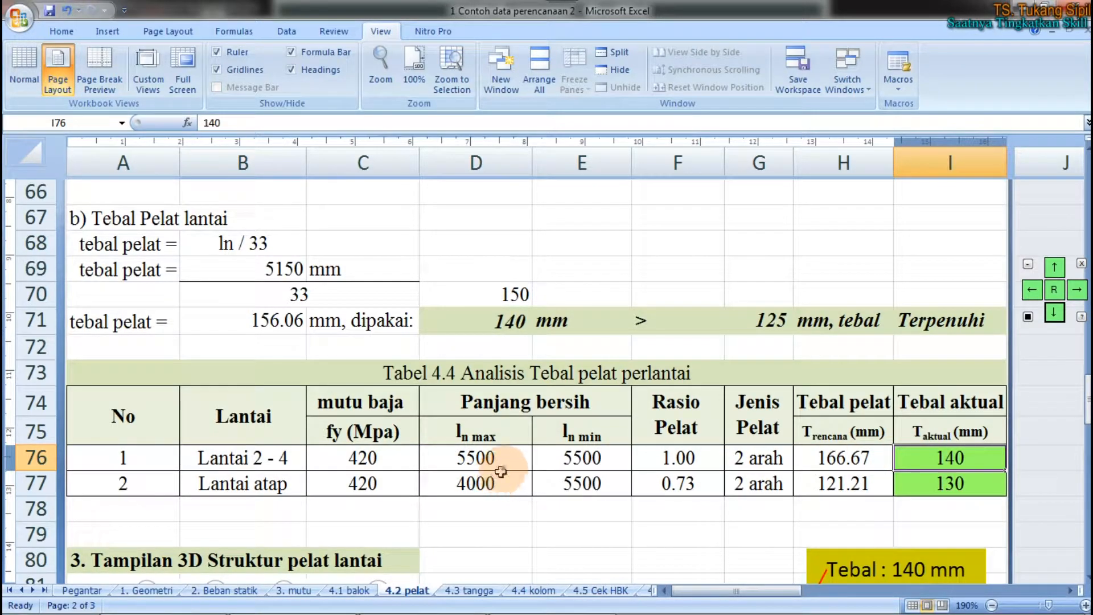
{"action": "mouse_move", "coordinate": [920, 449]}
{"action": "left_mouse_down"}
{"action": "mouse_move", "coordinate": [996, 473]}
{"action": "mouse_move", "coordinate": [905, 450]}
{"action": "mouse_move", "coordinate": [987, 460]}
{"action": "mouse_move", "coordinate": [978, 483]}
{"action": "left_mouse_up"}
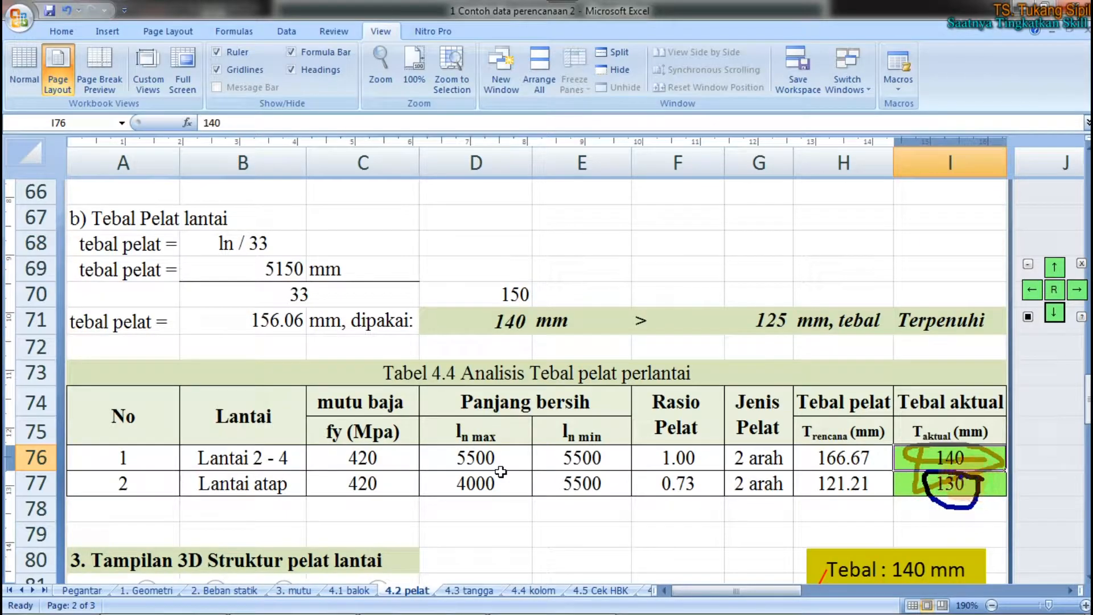
{"action": "key", "text": "Escape"}
{"action": "left_click", "coordinate": [762, 264]}
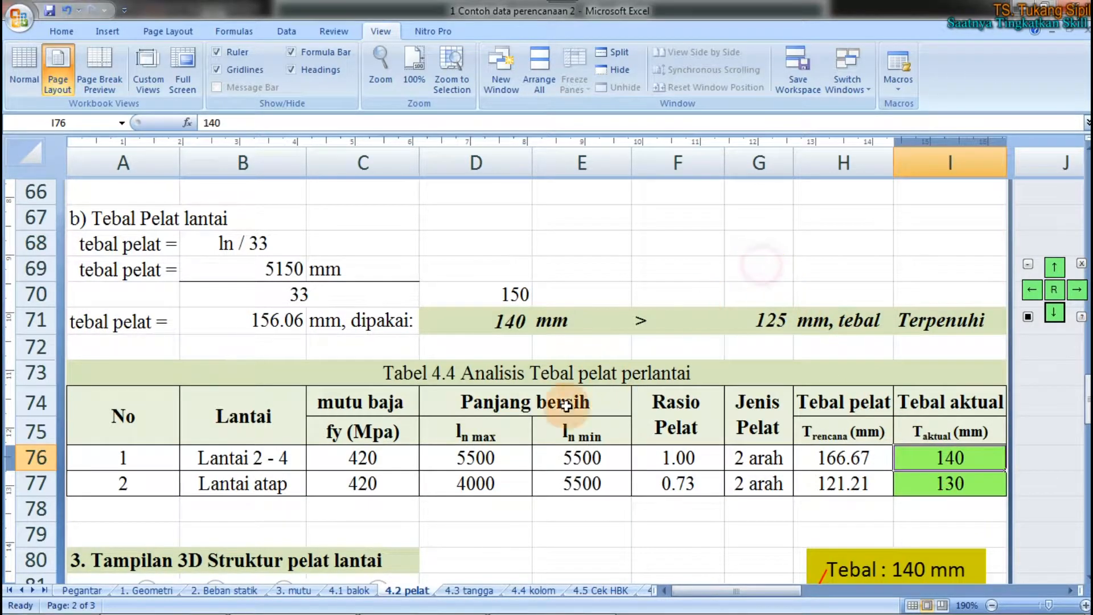
Check the actual stair and landing slab thicknesses in Tabel 4.5 of the 4.3 tangga sheet
{"action": "left_click", "coordinate": [475, 591]}
{"action": "left_click", "coordinate": [650, 422]}
{"action": "scroll", "coordinate": [648, 414], "scroll_direction": "down", "scroll_amount": 20}
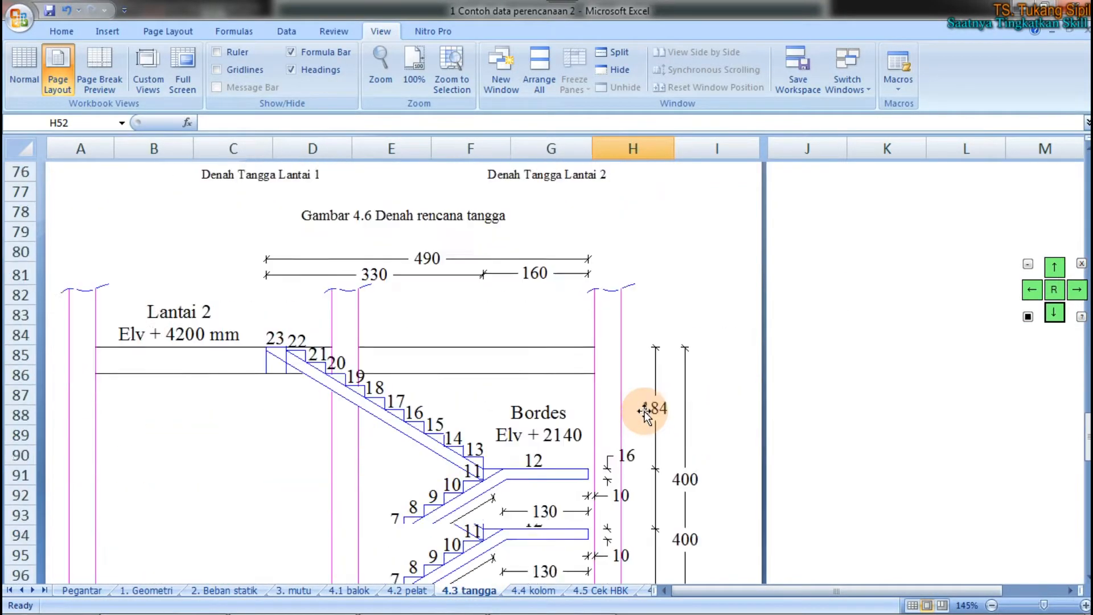
{"action": "scroll", "coordinate": [641, 410], "scroll_direction": "up", "scroll_amount": 5}
{"action": "scroll", "coordinate": [639, 409], "scroll_direction": "down", "scroll_amount": 2}
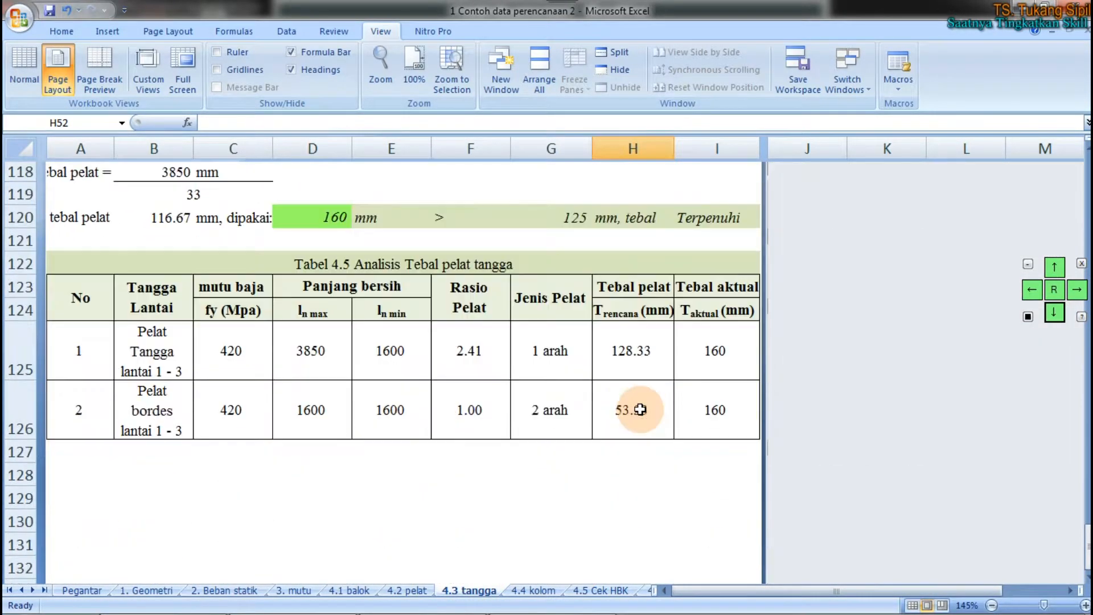
{"action": "left_click", "coordinate": [668, 479]}
{"action": "mouse_move", "coordinate": [714, 393]}
{"action": "left_mouse_down"}
{"action": "mouse_move", "coordinate": [691, 420]}
{"action": "mouse_move", "coordinate": [746, 332]}
{"action": "mouse_move", "coordinate": [697, 367]}
{"action": "left_mouse_up"}
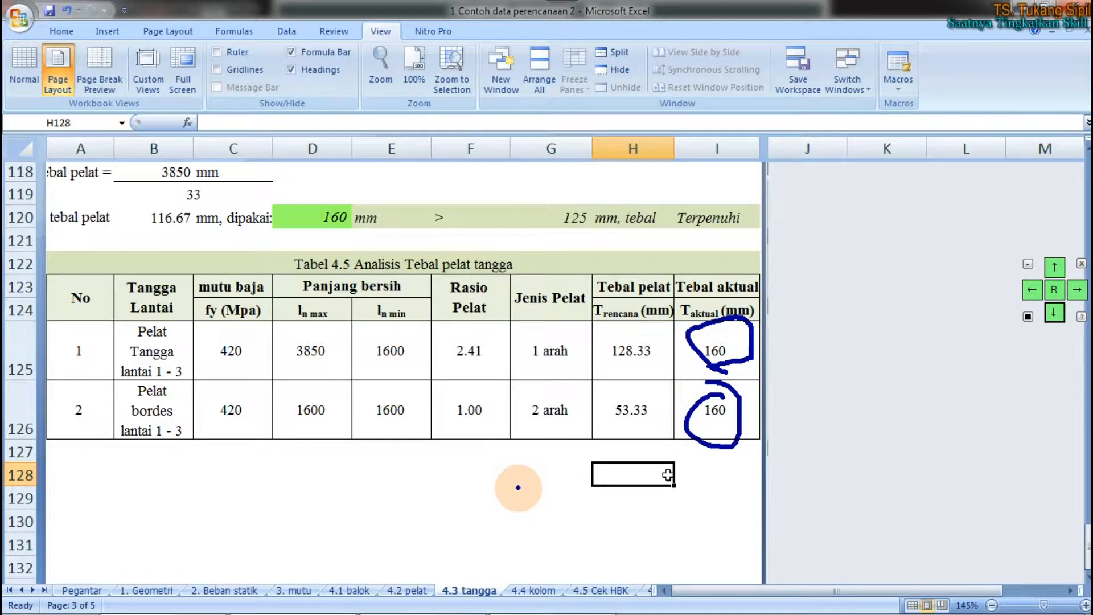
{"action": "key", "text": "Escape"}
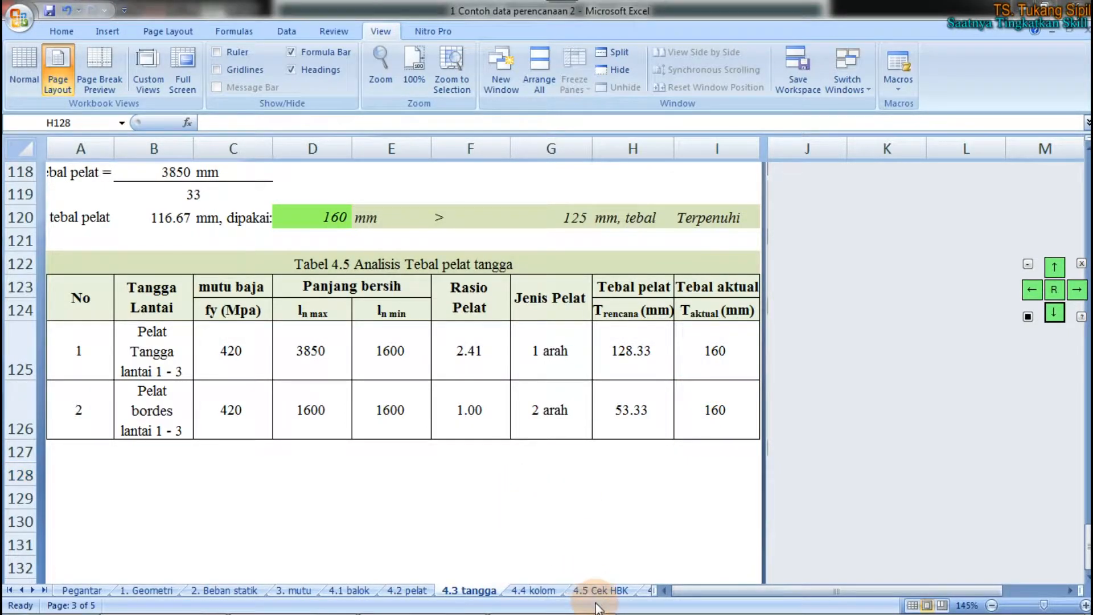
Examine the beam-column joint checks per floor in Tabel 4.10 of the 4.5 Cek HBK sheet
{"action": "left_click", "coordinate": [608, 590]}
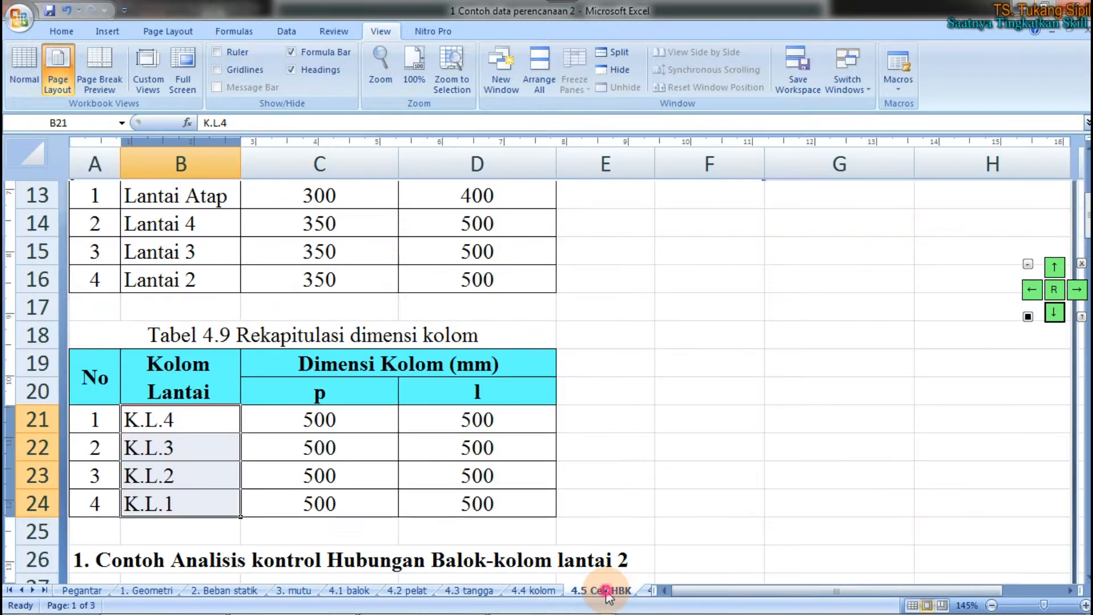
{"action": "left_click", "coordinate": [695, 392]}
{"action": "scroll", "coordinate": [660, 429], "scroll_direction": "down", "scroll_amount": 5}
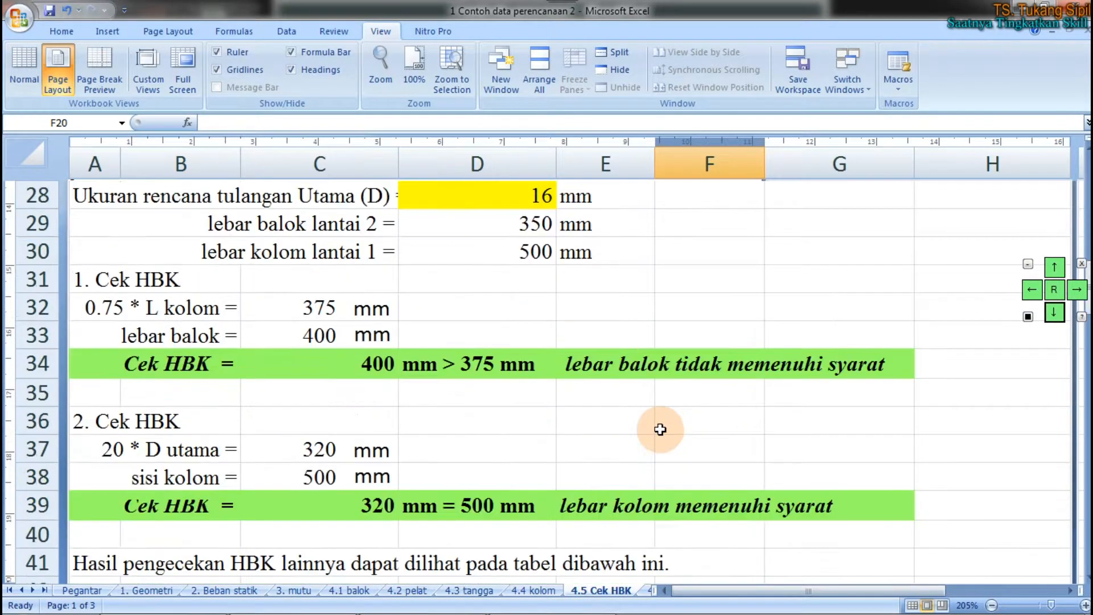
{"action": "scroll", "coordinate": [663, 427], "scroll_direction": "down", "scroll_amount": 4}
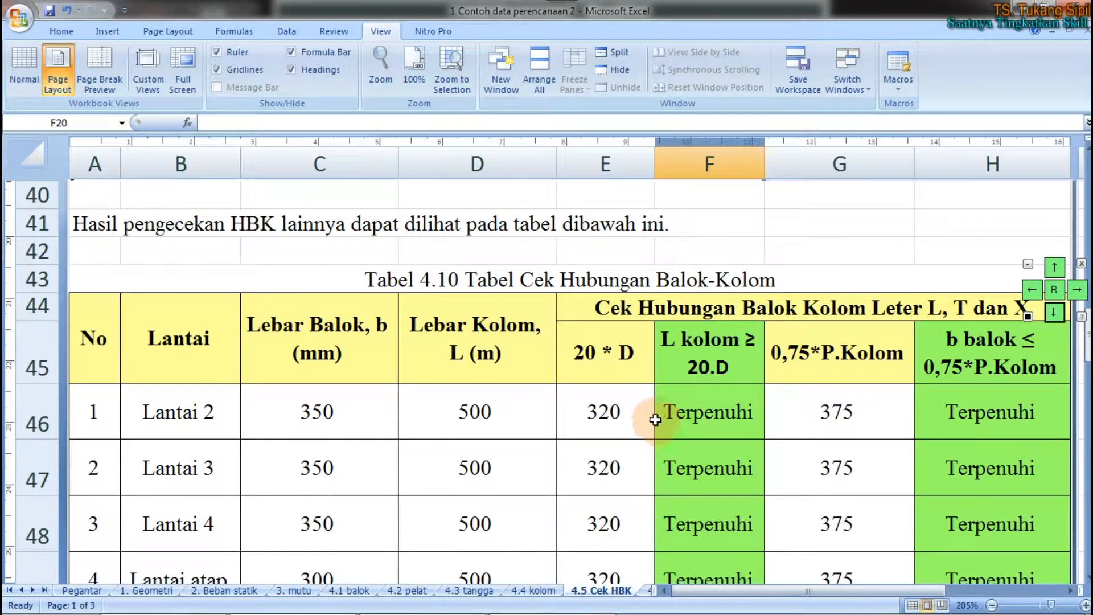
{"action": "scroll", "coordinate": [632, 384], "scroll_direction": "down", "scroll_amount": 1}
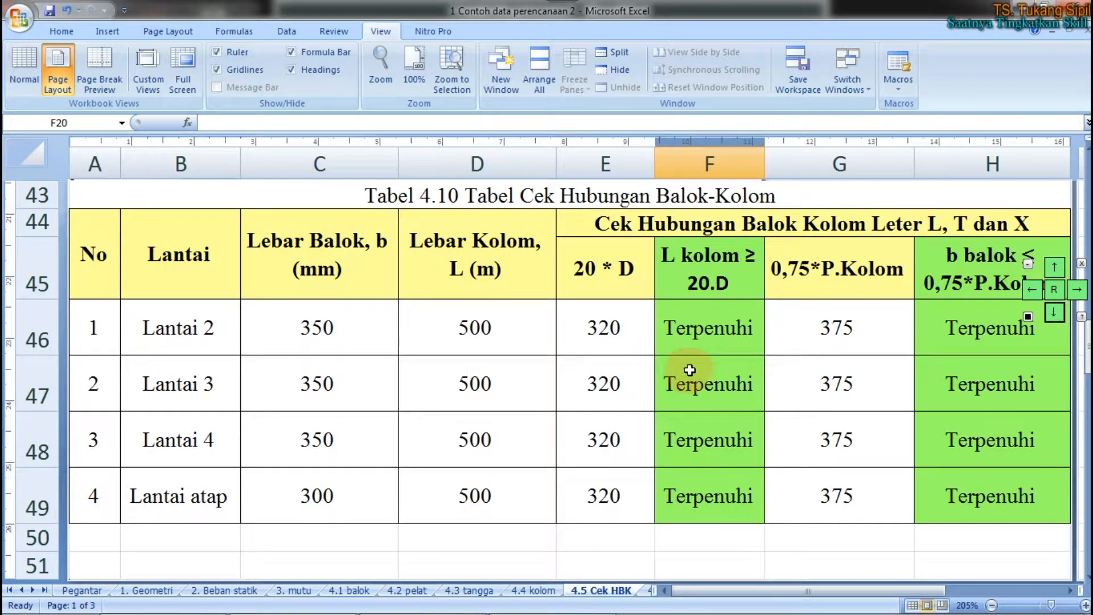
{"action": "mouse_move", "coordinate": [737, 303]}
{"action": "left_mouse_down"}
{"action": "mouse_move", "coordinate": [643, 347]}
{"action": "mouse_move", "coordinate": [740, 296]}
{"action": "mouse_move", "coordinate": [666, 236]}
{"action": "mouse_move", "coordinate": [757, 243]}
{"action": "mouse_move", "coordinate": [754, 282]}
{"action": "mouse_move", "coordinate": [693, 302]}
{"action": "left_mouse_up"}
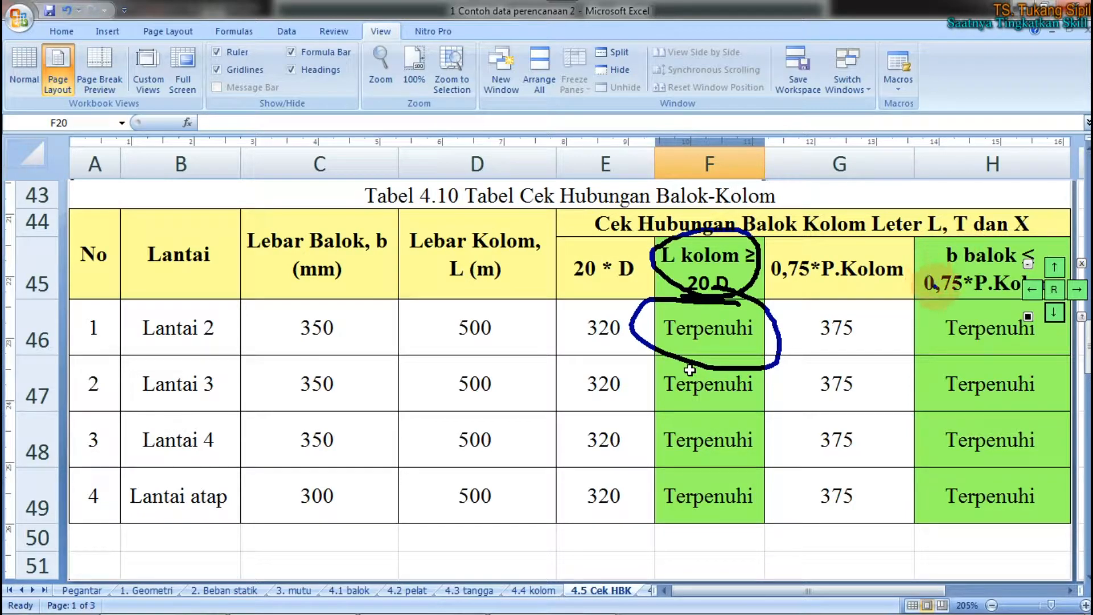
{"action": "left_click_drag", "start_coordinate": [926, 238], "coordinate": [1018, 307]}
{"action": "key", "text": "Escape"}
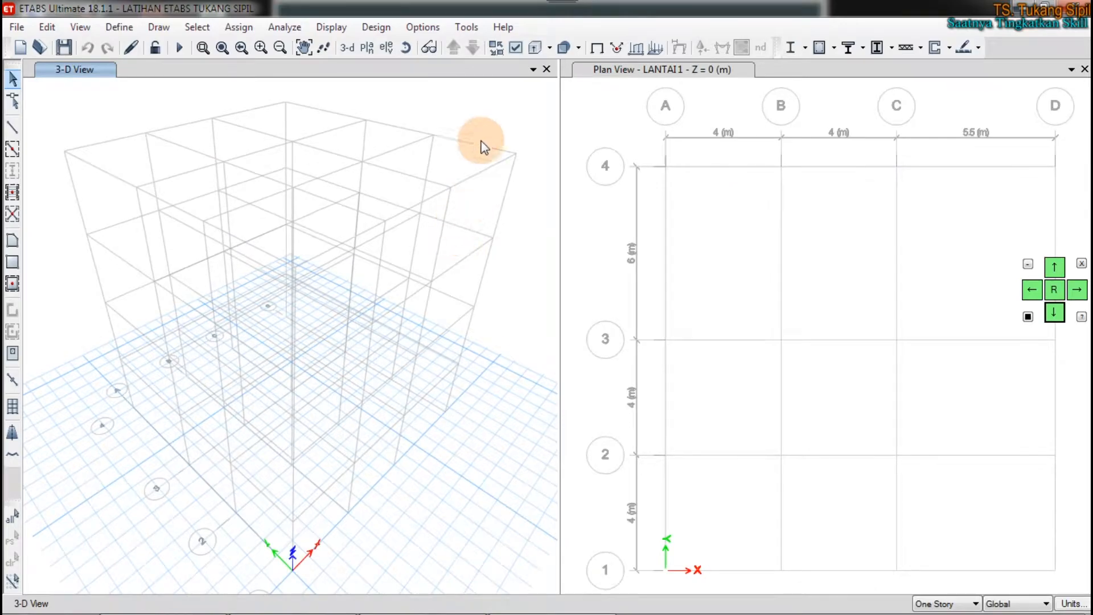
{"action": "left_click", "coordinate": [490, 111]}
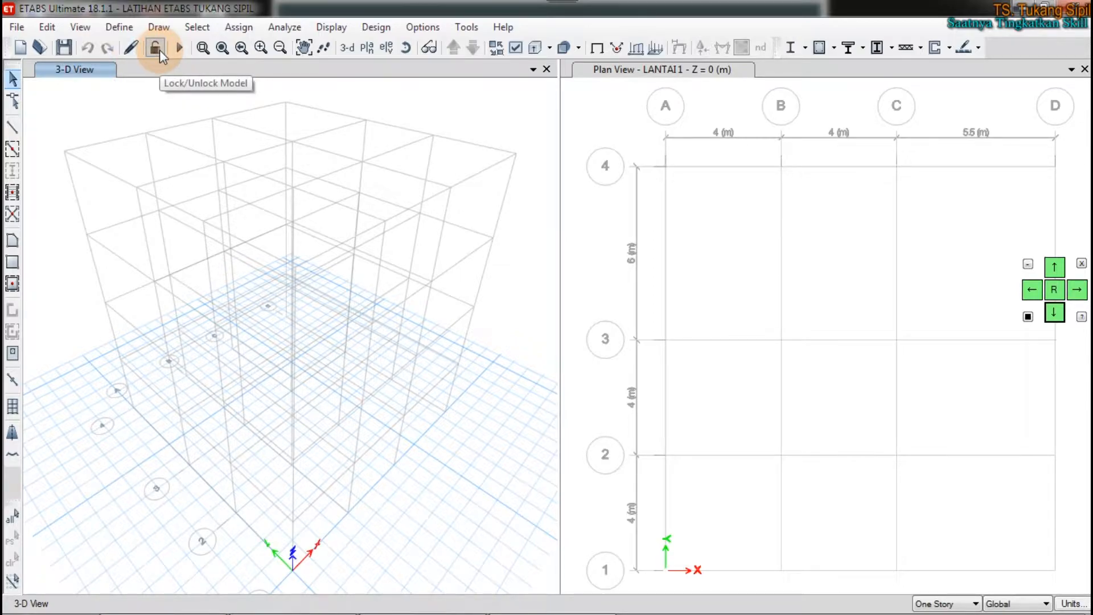
{"action": "left_click", "coordinate": [130, 30]}
{"action": "mouse_move", "coordinate": [222, 79]}
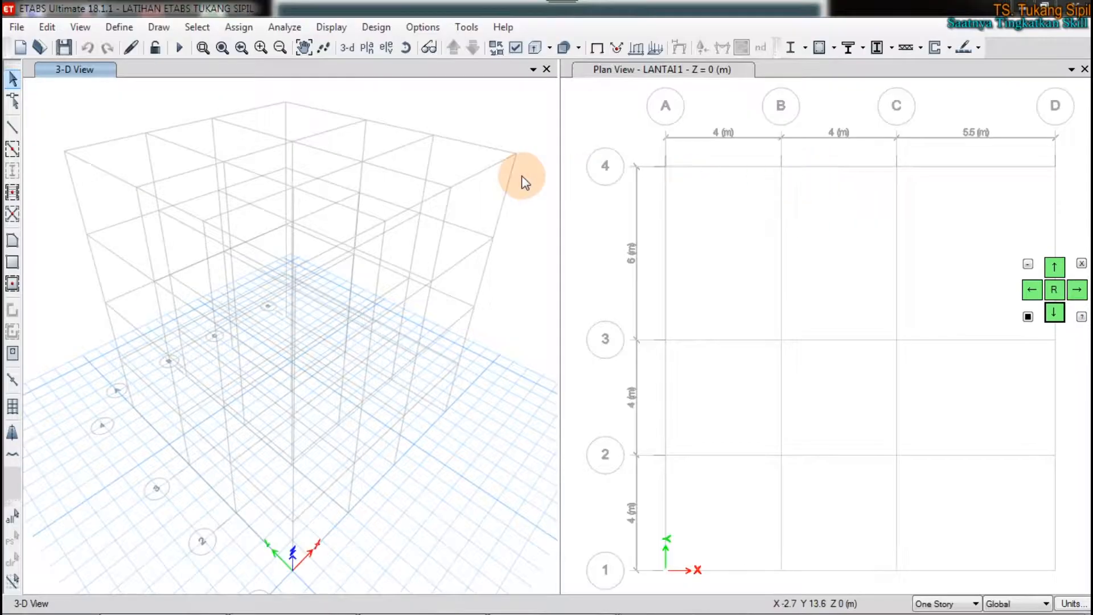
{"action": "left_click", "coordinate": [119, 27]}
{"action": "left_click", "coordinate": [145, 71]}
{"action": "left_click", "coordinate": [407, 74]}
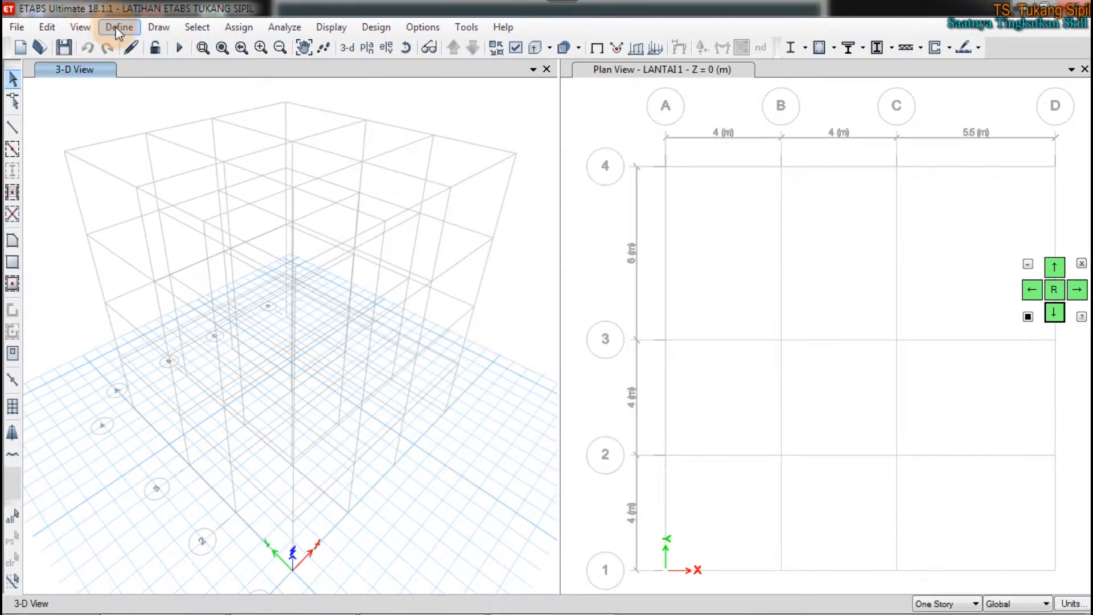
{"action": "left_click", "coordinate": [117, 27]}
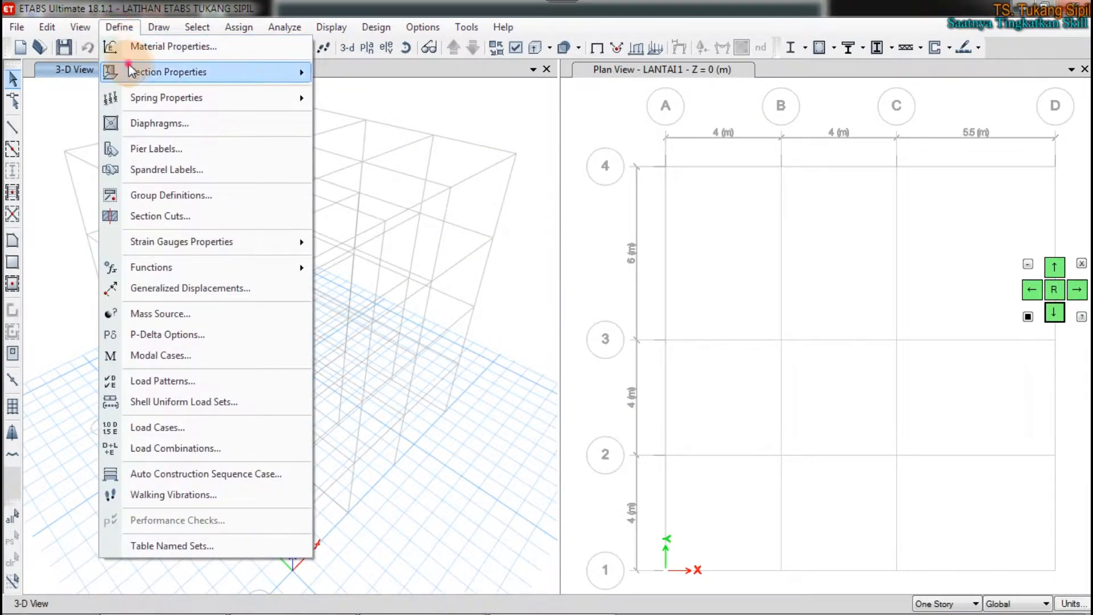
{"action": "left_click", "coordinate": [145, 72]}
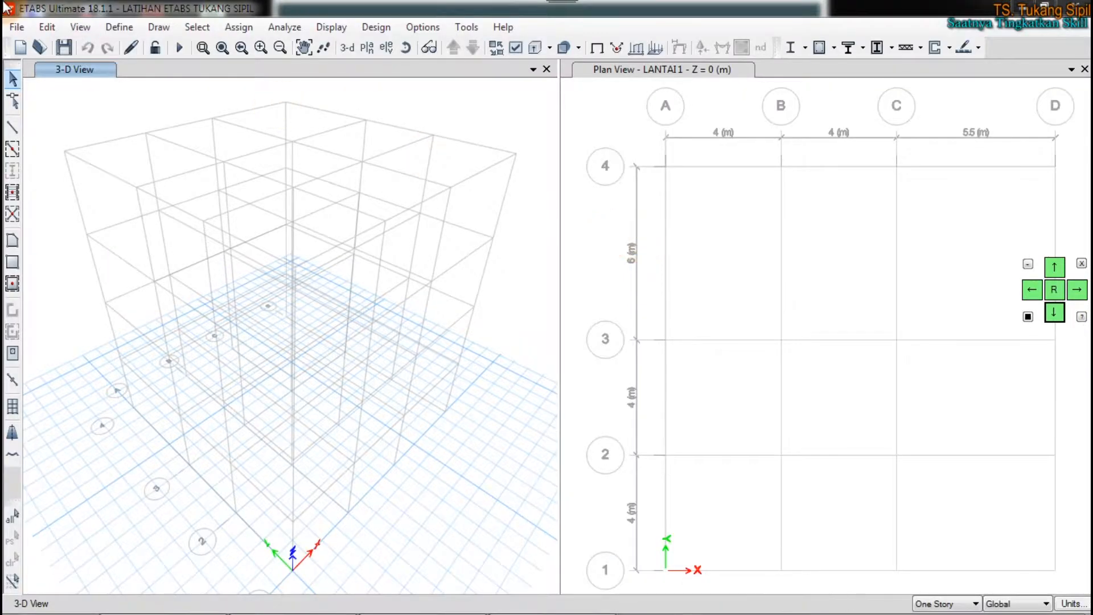
Add a new slab property named PL 140 and check the slab thickness in the 4.2 pelat sheet in Excel
{"action": "left_click", "coordinate": [119, 26]}
{"action": "left_click", "coordinate": [135, 70]}
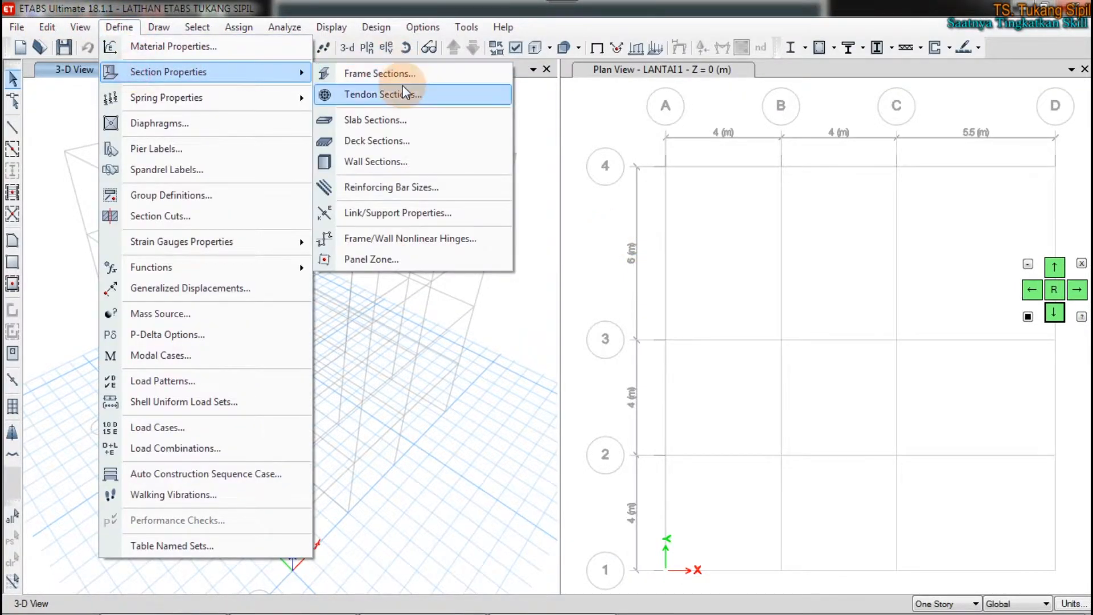
{"action": "left_click", "coordinate": [398, 119]}
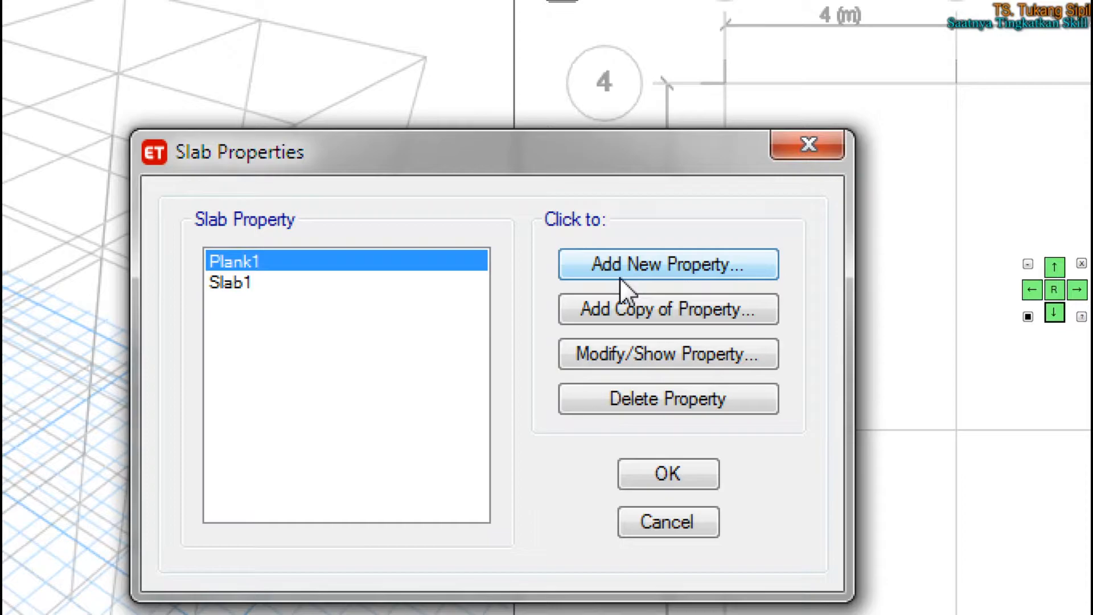
{"action": "mouse_move", "coordinate": [719, 223]}
{"action": "left_mouse_down"}
{"action": "mouse_move", "coordinate": [595, 221]}
{"action": "mouse_move", "coordinate": [648, 282]}
{"action": "mouse_move", "coordinate": [695, 222]}
{"action": "left_mouse_up"}
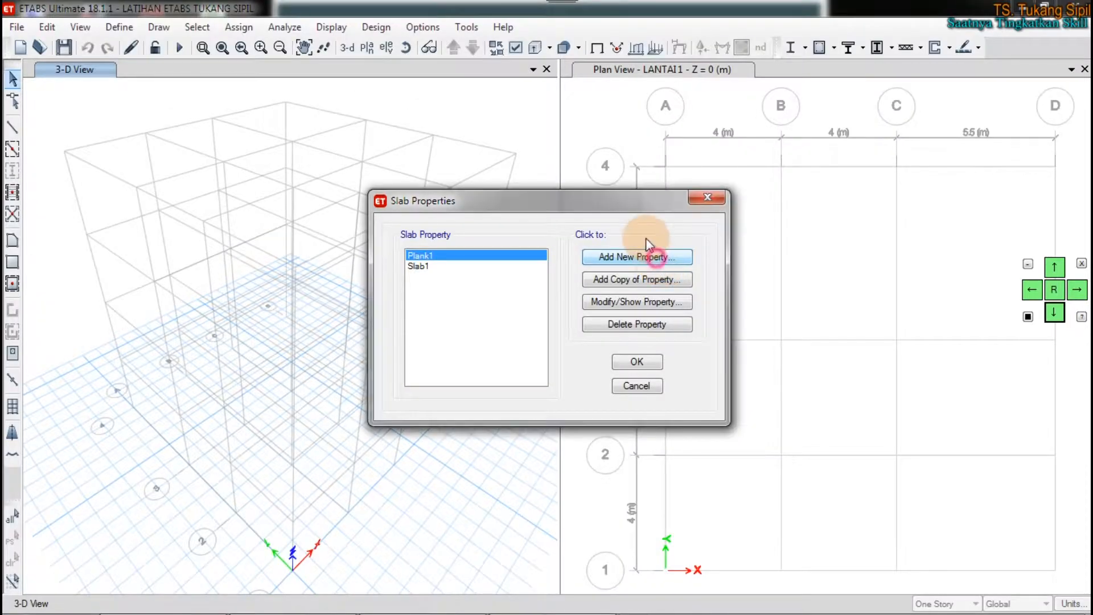
{"action": "left_click", "coordinate": [668, 263]}
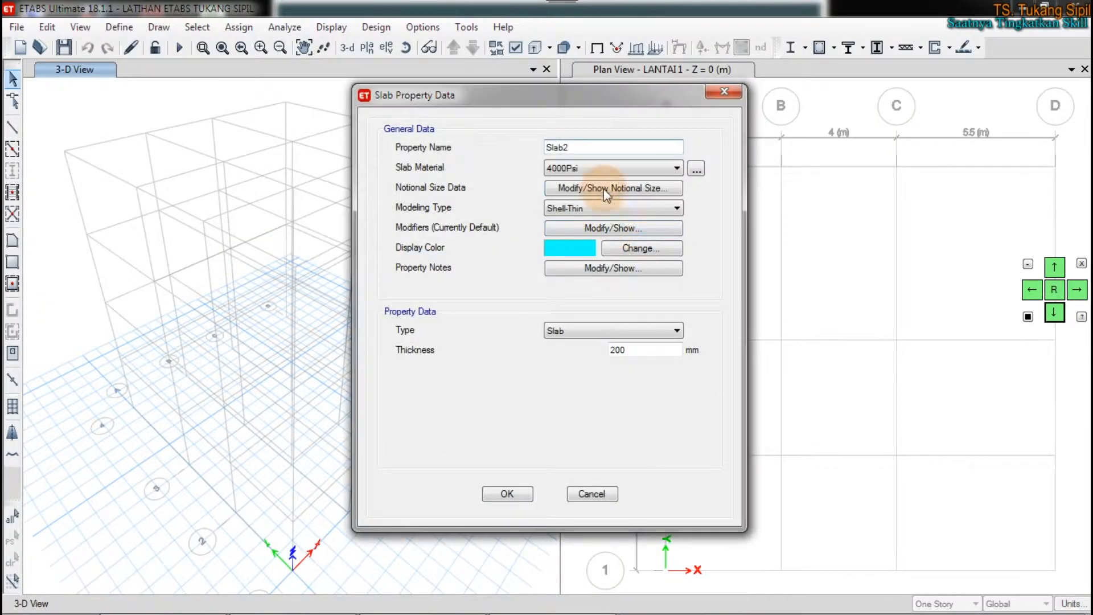
{"action": "double_click", "coordinate": [582, 149]}
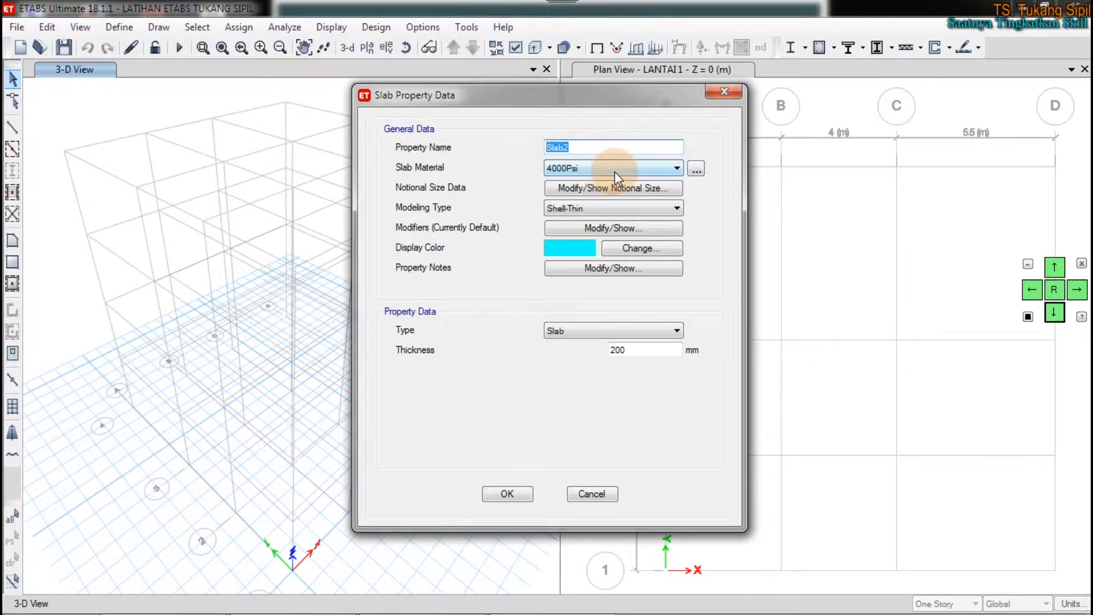
{"action": "type", "text": "PL 140"}
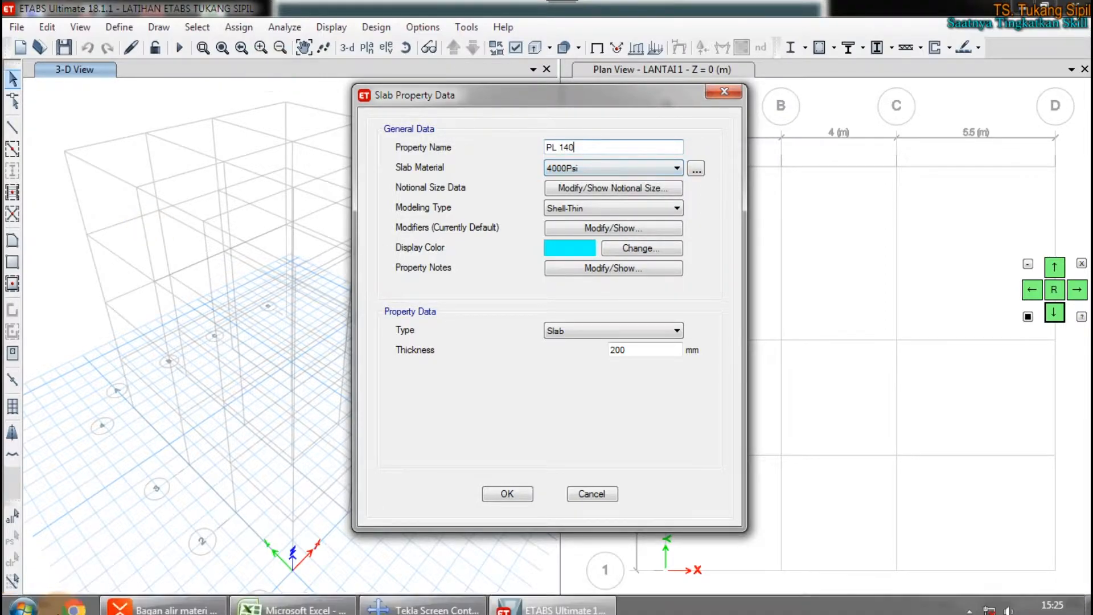
{"action": "left_click", "coordinate": [260, 605]}
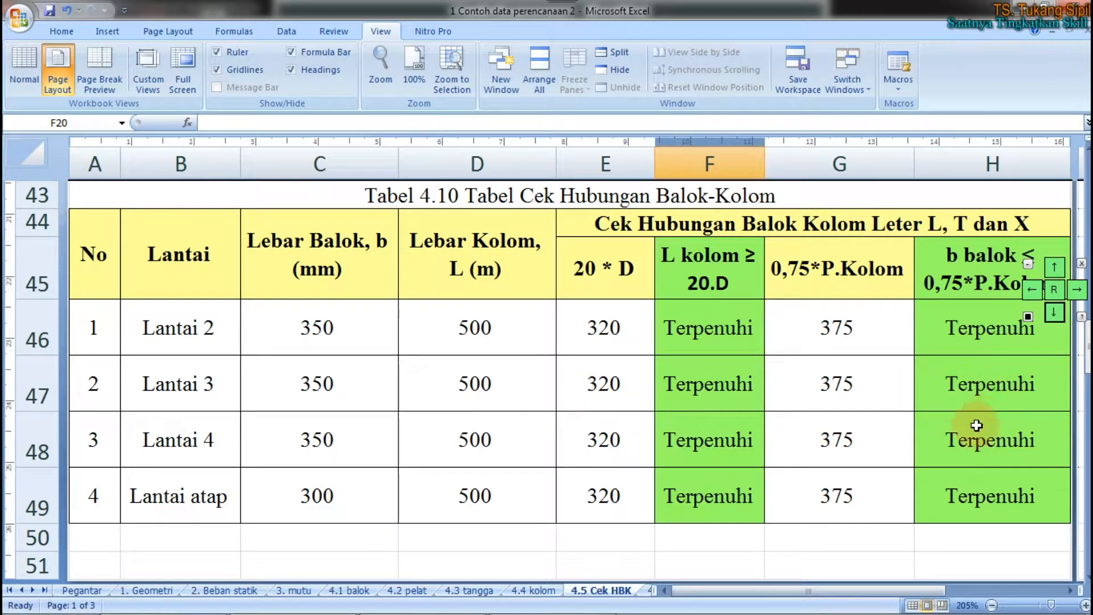
{"action": "left_click", "coordinate": [408, 590]}
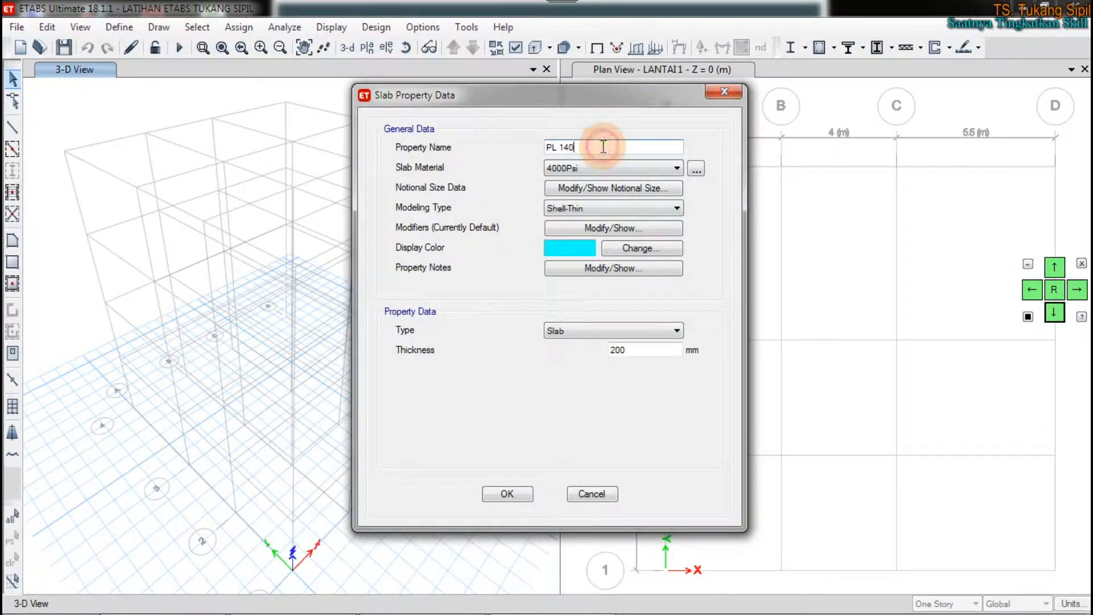
Set the PL 140 slab's material to B 25 MPa, modeling type to Shell-Thin, type to Slab and thickness to 140 mm
{"action": "left_click", "coordinate": [593, 169]}
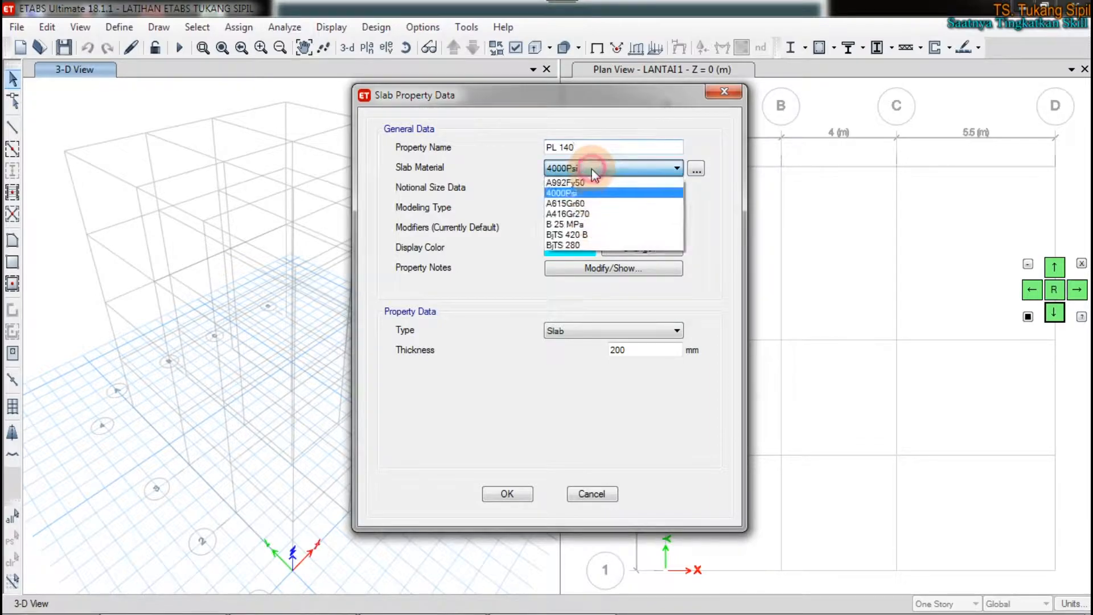
{"action": "left_click", "coordinate": [585, 224]}
{"action": "left_click", "coordinate": [579, 209]}
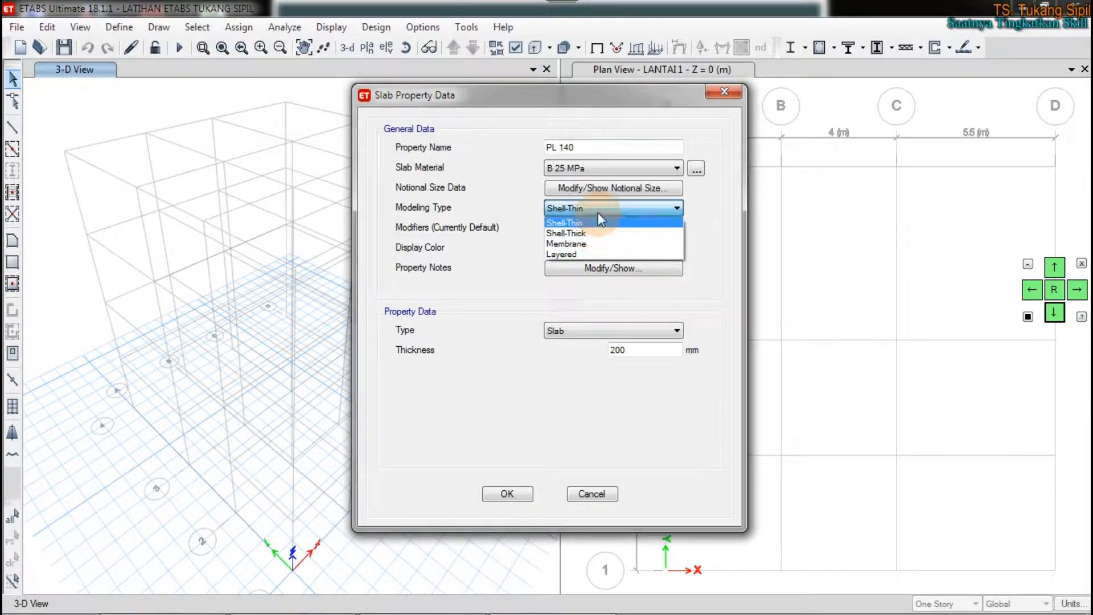
{"action": "left_click", "coordinate": [599, 223]}
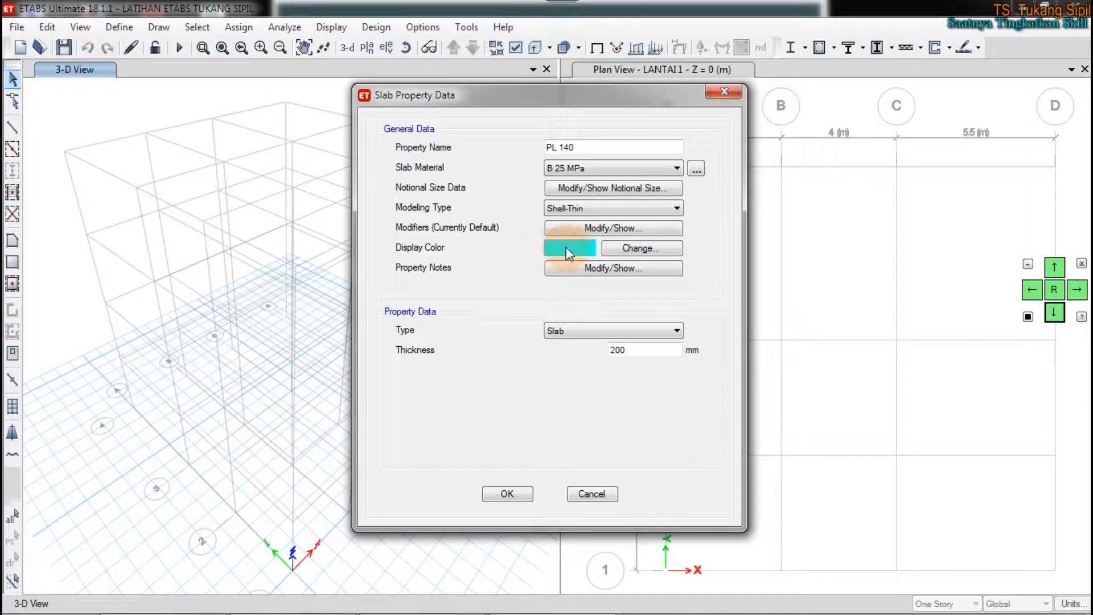
{"action": "left_click", "coordinate": [586, 332]}
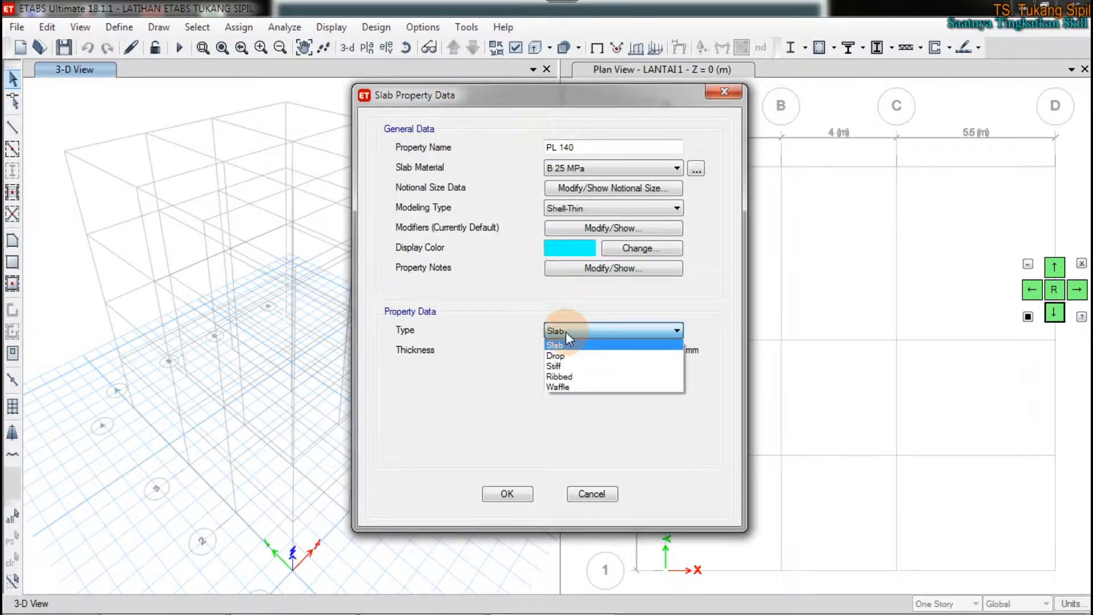
{"action": "left_click", "coordinate": [576, 330]}
{"action": "double_click", "coordinate": [631, 348]}
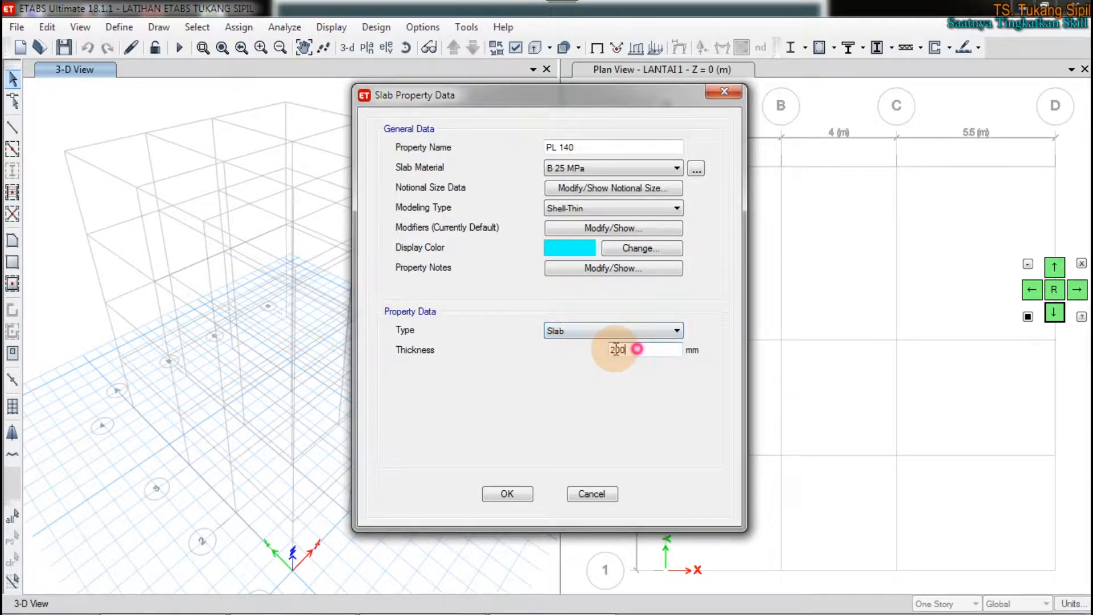
{"action": "type", "text": "140"}
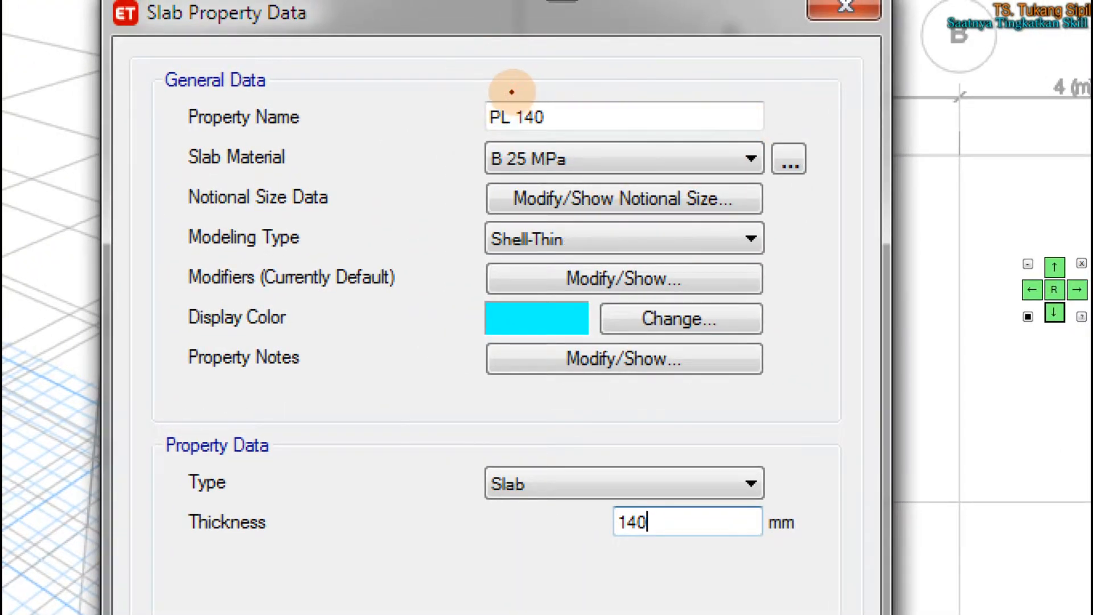
{"action": "mouse_move", "coordinate": [527, 87]}
{"action": "left_mouse_down"}
{"action": "mouse_move", "coordinate": [476, 114]}
{"action": "mouse_move", "coordinate": [547, 132]}
{"action": "mouse_move", "coordinate": [520, 83]}
{"action": "left_mouse_up"}
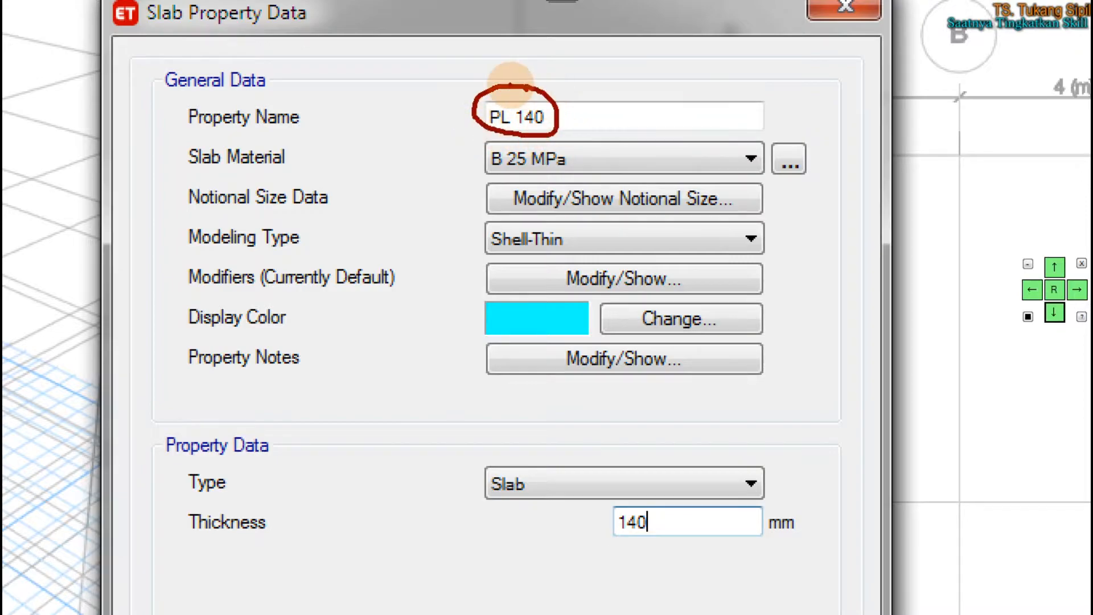
{"action": "left_click", "coordinate": [484, 149]}
{"action": "mouse_move", "coordinate": [486, 135]}
{"action": "left_mouse_down"}
{"action": "mouse_move", "coordinate": [458, 174]}
{"action": "mouse_move", "coordinate": [569, 174]}
{"action": "mouse_move", "coordinate": [548, 146]}
{"action": "left_mouse_up"}
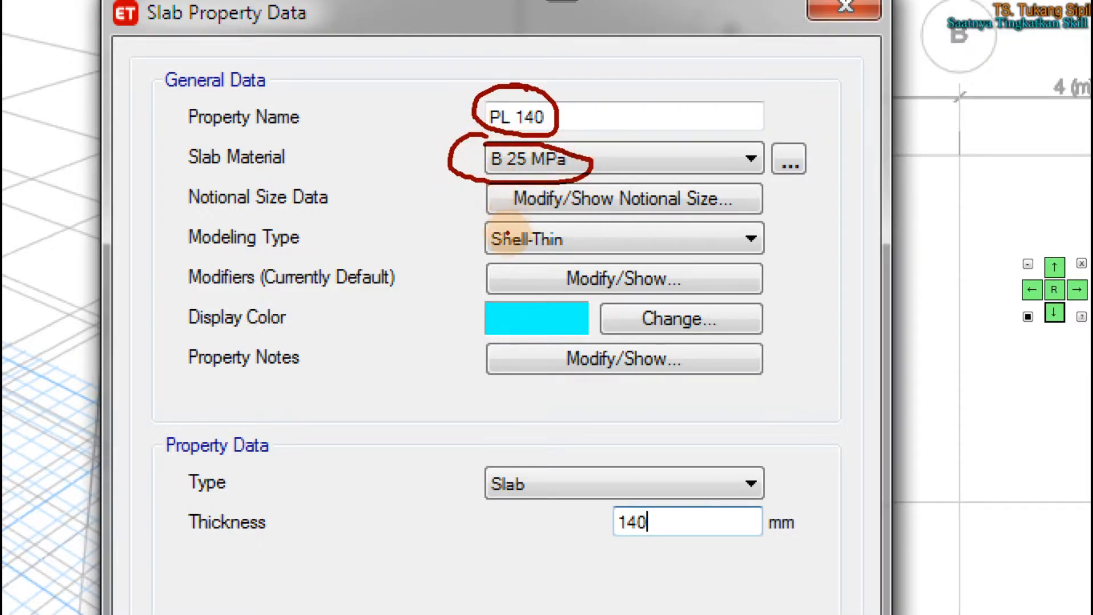
{"action": "left_click_drag", "start_coordinate": [299, 236], "coordinate": [387, 224]}
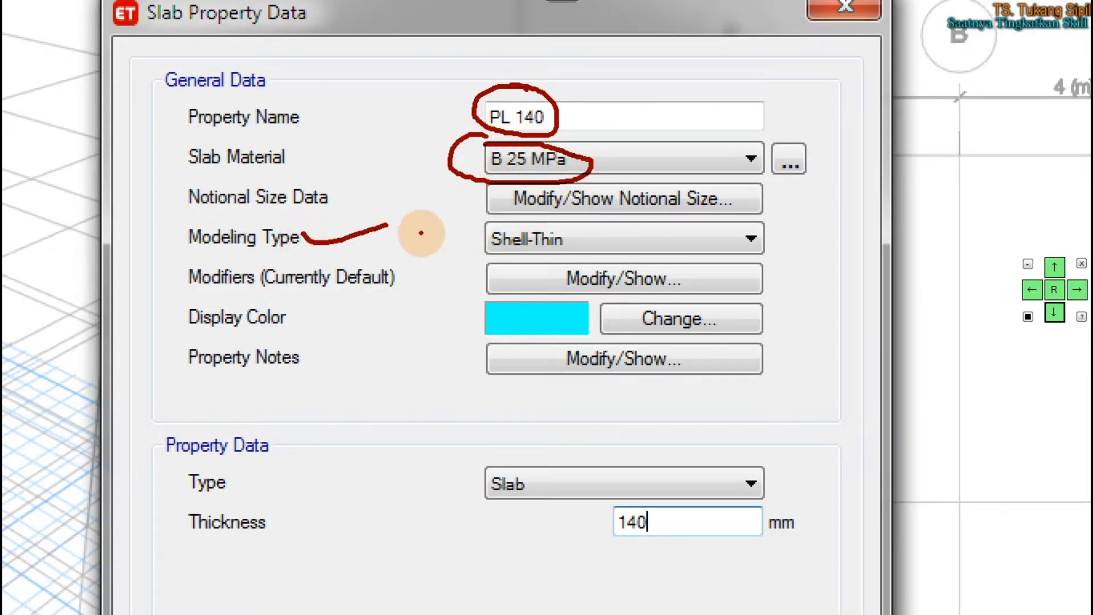
{"action": "mouse_move", "coordinate": [529, 221]}
{"action": "left_mouse_down"}
{"action": "mouse_move", "coordinate": [483, 251]}
{"action": "mouse_move", "coordinate": [565, 238]}
{"action": "mouse_move", "coordinate": [515, 219]}
{"action": "left_mouse_up"}
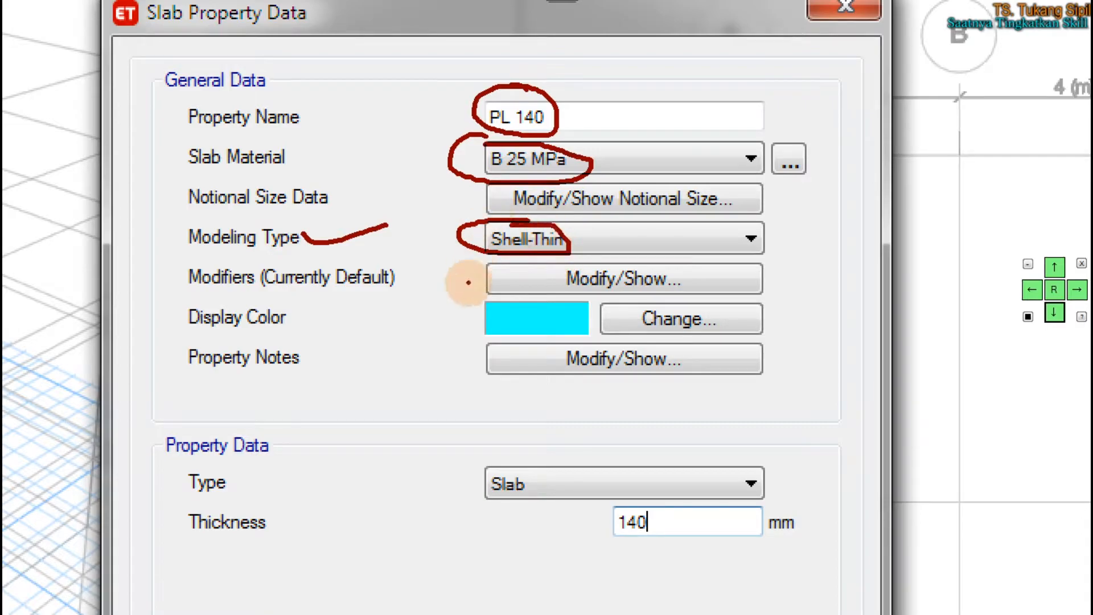
{"action": "mouse_move", "coordinate": [434, 305]}
{"action": "left_mouse_down"}
{"action": "mouse_move", "coordinate": [458, 324]}
{"action": "mouse_move", "coordinate": [507, 305]}
{"action": "left_mouse_up"}
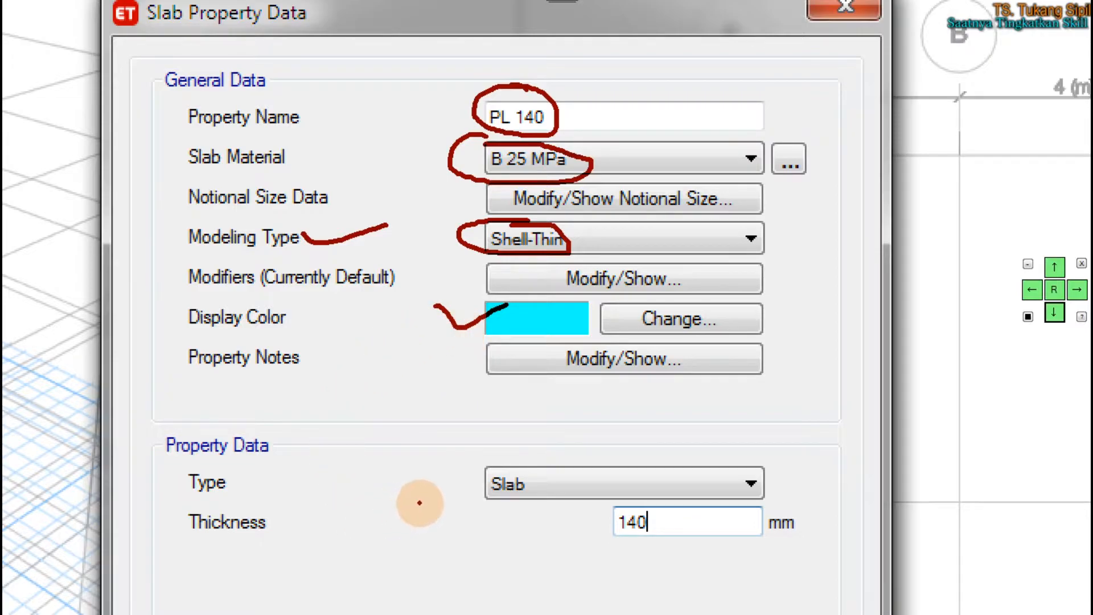
{"action": "left_click_drag", "start_coordinate": [427, 478], "coordinate": [506, 476]}
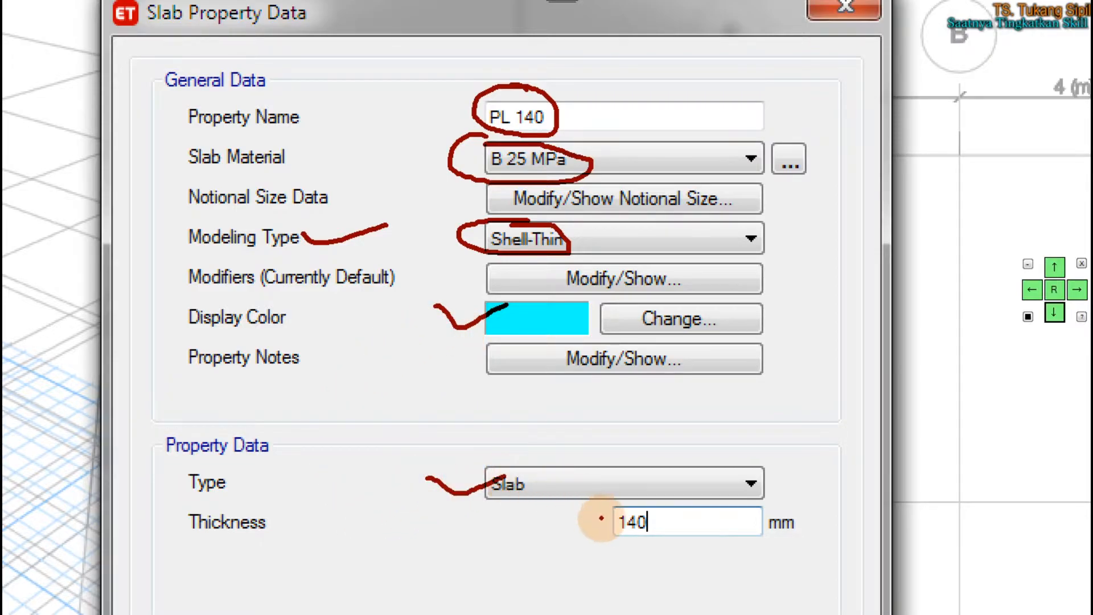
{"action": "left_click_drag", "start_coordinate": [581, 516], "coordinate": [621, 515]}
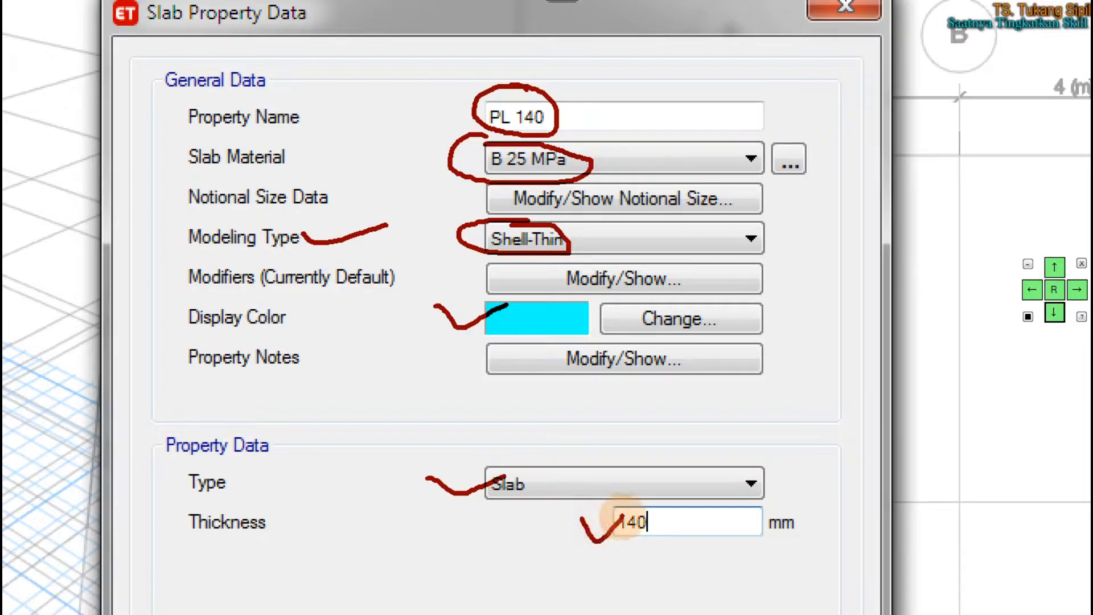
{"action": "mouse_move", "coordinate": [504, 512]}
{"action": "left_mouse_down"}
{"action": "mouse_move", "coordinate": [501, 572]}
{"action": "mouse_move", "coordinate": [475, 552]}
{"action": "mouse_move", "coordinate": [528, 544]}
{"action": "left_mouse_up"}
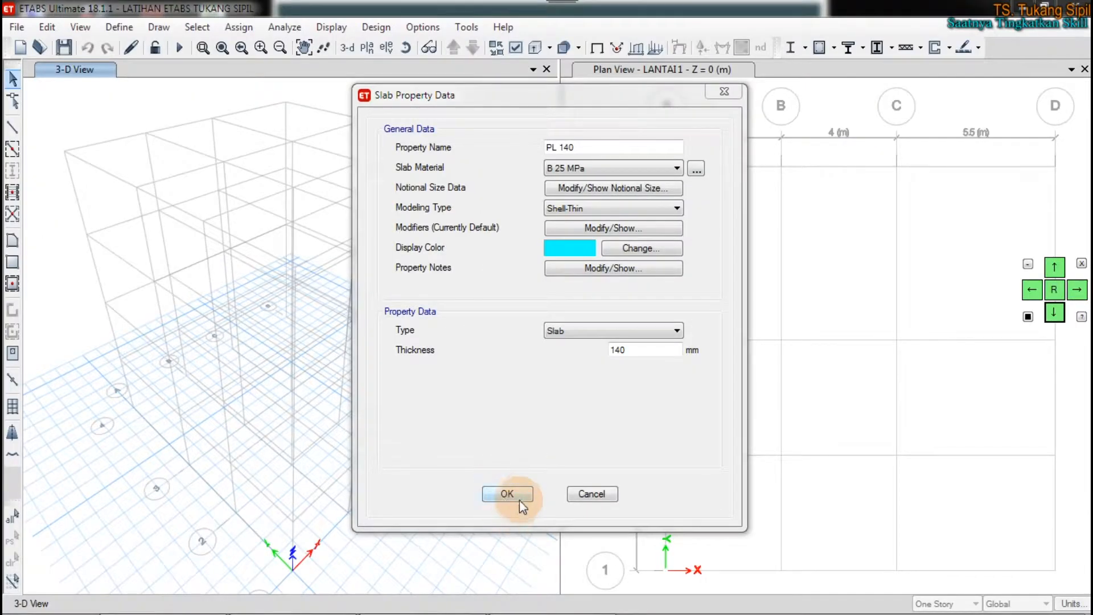
Save the PL 140 slab property and reopen its data for editing
{"action": "left_click", "coordinate": [518, 495]}
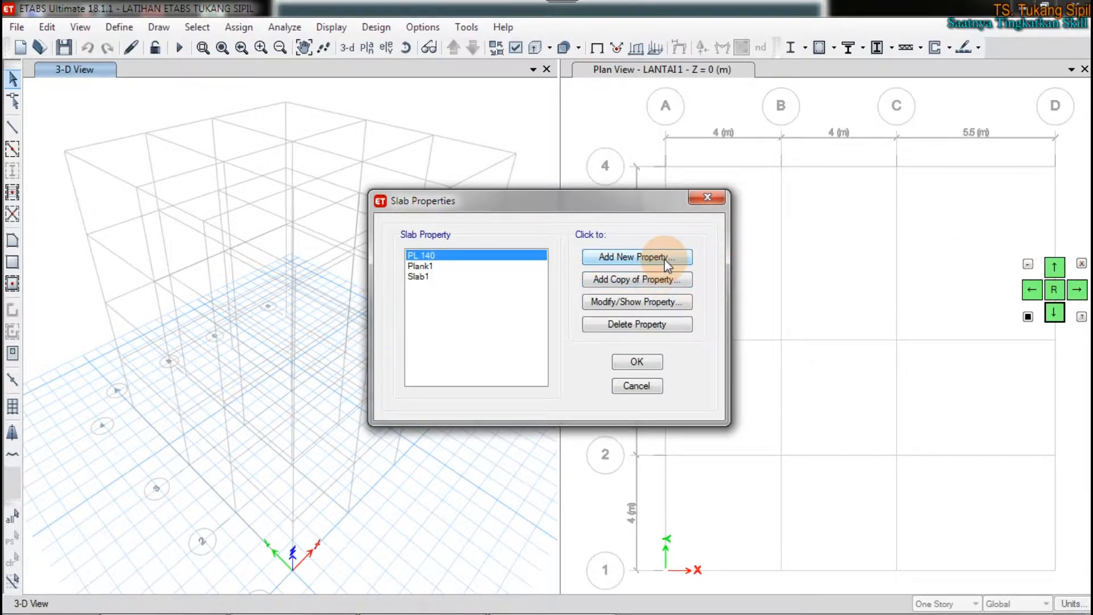
{"action": "left_click", "coordinate": [664, 300]}
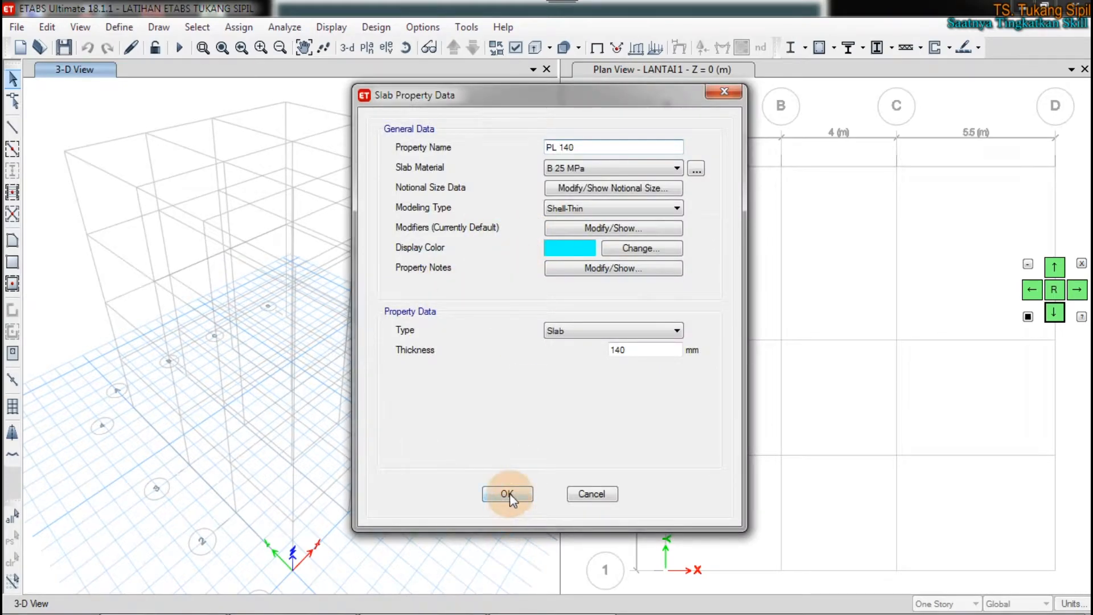
{"action": "mouse_move", "coordinate": [380, 469]}
{"action": "left_mouse_down"}
{"action": "mouse_move", "coordinate": [722, 446]}
{"action": "mouse_move", "coordinate": [431, 514]}
{"action": "mouse_move", "coordinate": [377, 437]}
{"action": "left_mouse_up"}
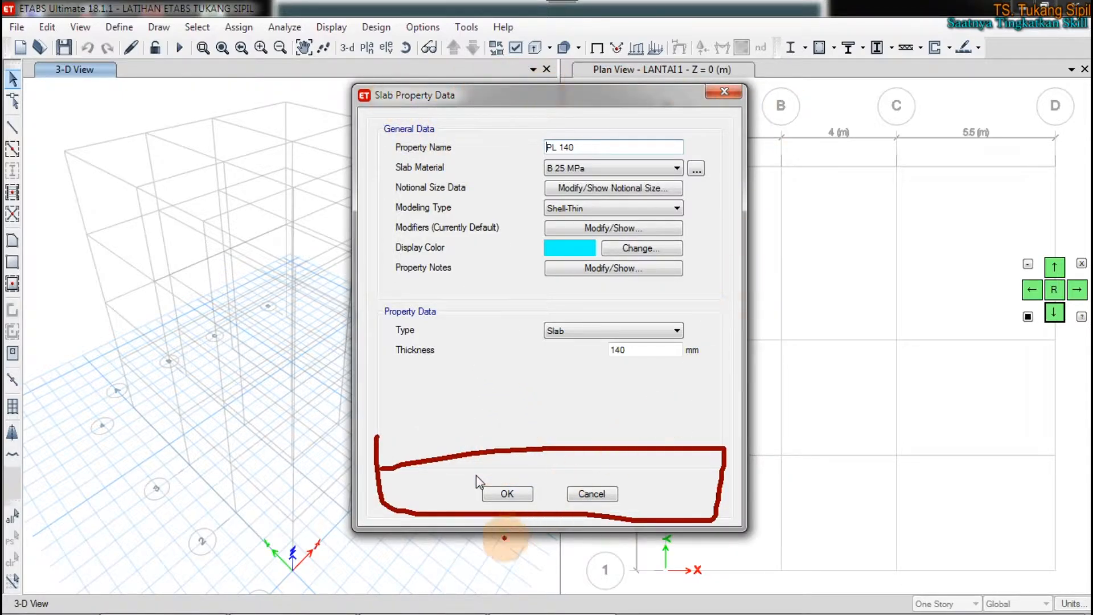
{"action": "mouse_move", "coordinate": [380, 613]}
{"action": "left_mouse_down"}
{"action": "mouse_move", "coordinate": [384, 582]}
{"action": "mouse_move", "coordinate": [780, 574]}
{"action": "mouse_move", "coordinate": [769, 612]}
{"action": "left_mouse_up"}
{"action": "mouse_move", "coordinate": [439, 590]}
{"action": "left_mouse_down"}
{"action": "mouse_move", "coordinate": [375, 598]}
{"action": "mouse_move", "coordinate": [421, 576]}
{"action": "mouse_move", "coordinate": [567, 574]}
{"action": "mouse_move", "coordinate": [763, 594]}
{"action": "left_mouse_up"}
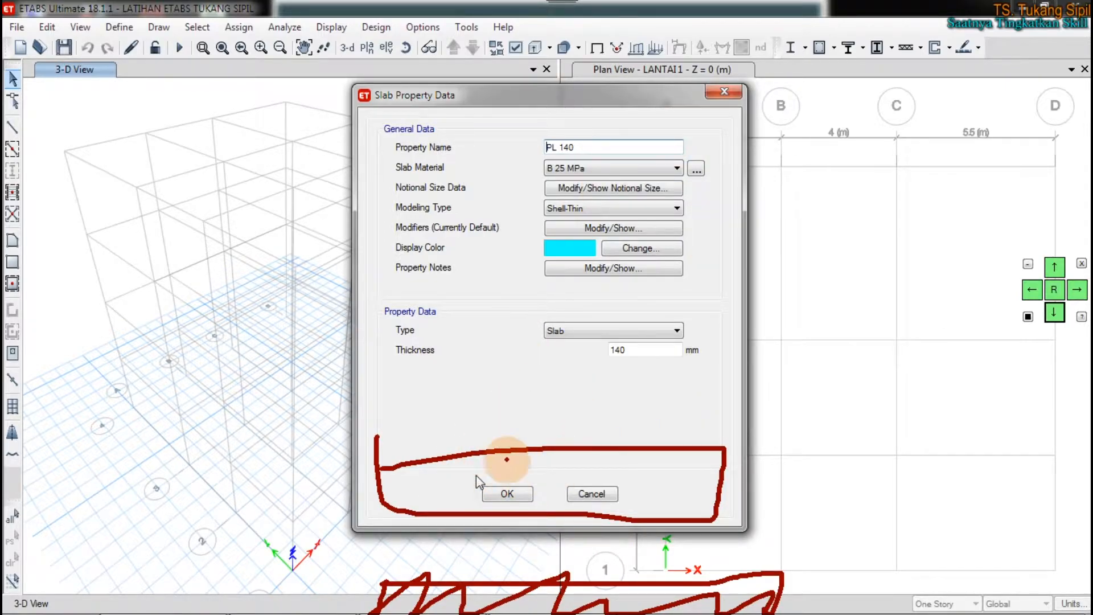
{"action": "mouse_move", "coordinate": [1028, 228]}
{"action": "left_mouse_down"}
{"action": "mouse_move", "coordinate": [903, 366]}
{"action": "mouse_move", "coordinate": [980, 176]}
{"action": "left_mouse_up"}
{"action": "key", "text": "Escape"}
Shift the Slab Property Data window down and back up with the on-screen window mover, and accept the PL 140 data
{"action": "left_click", "coordinate": [647, 95]}
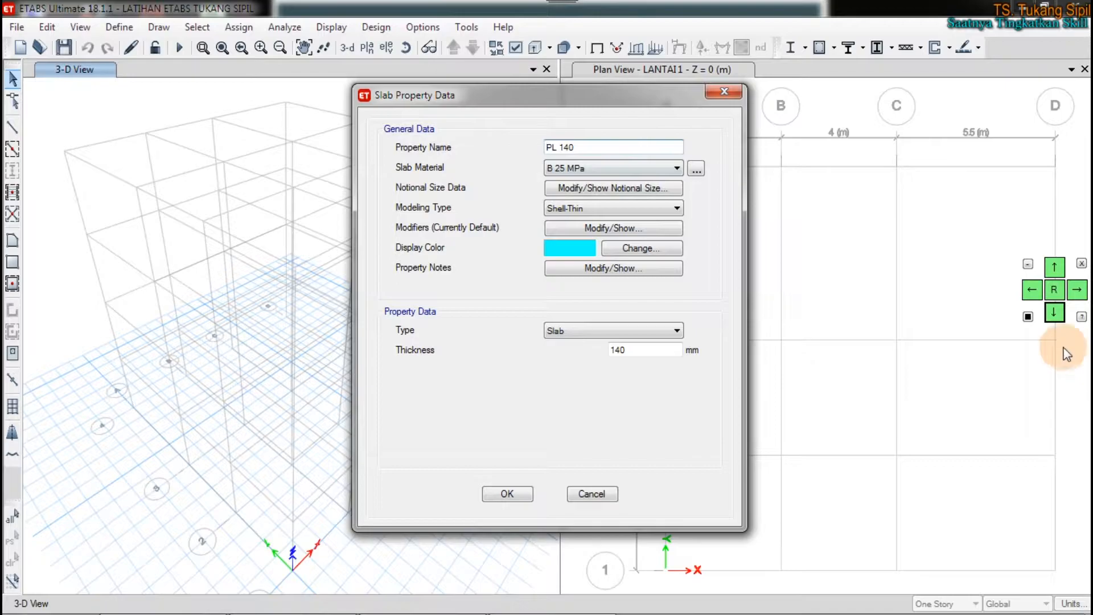
{"action": "left_click", "coordinate": [1052, 313]}
{"action": "left_click", "coordinate": [1053, 313]}
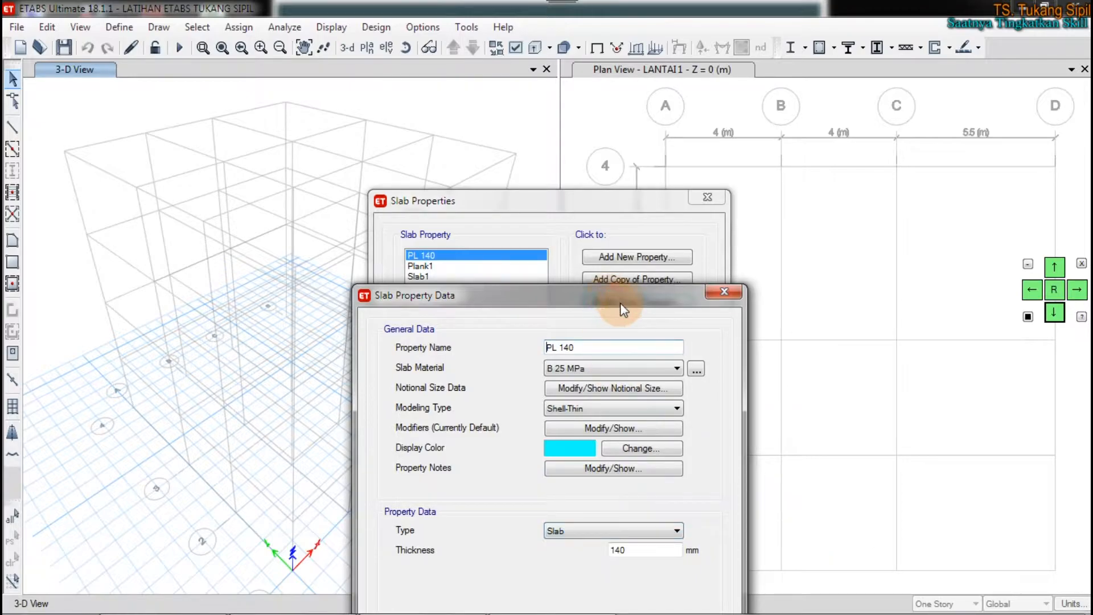
{"action": "left_click", "coordinate": [1054, 268]}
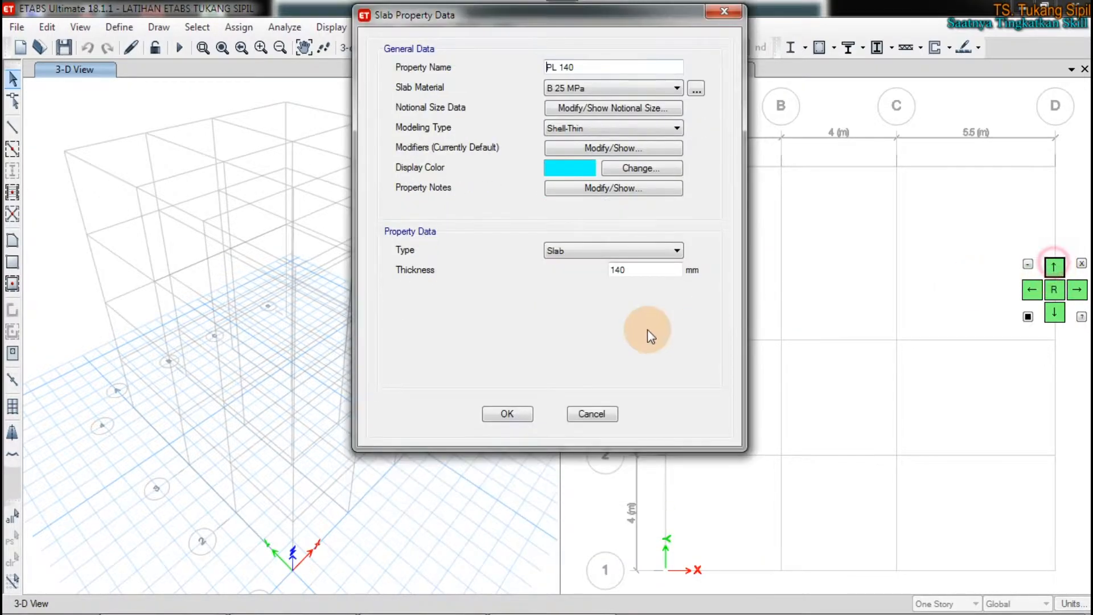
{"action": "left_click", "coordinate": [495, 416]}
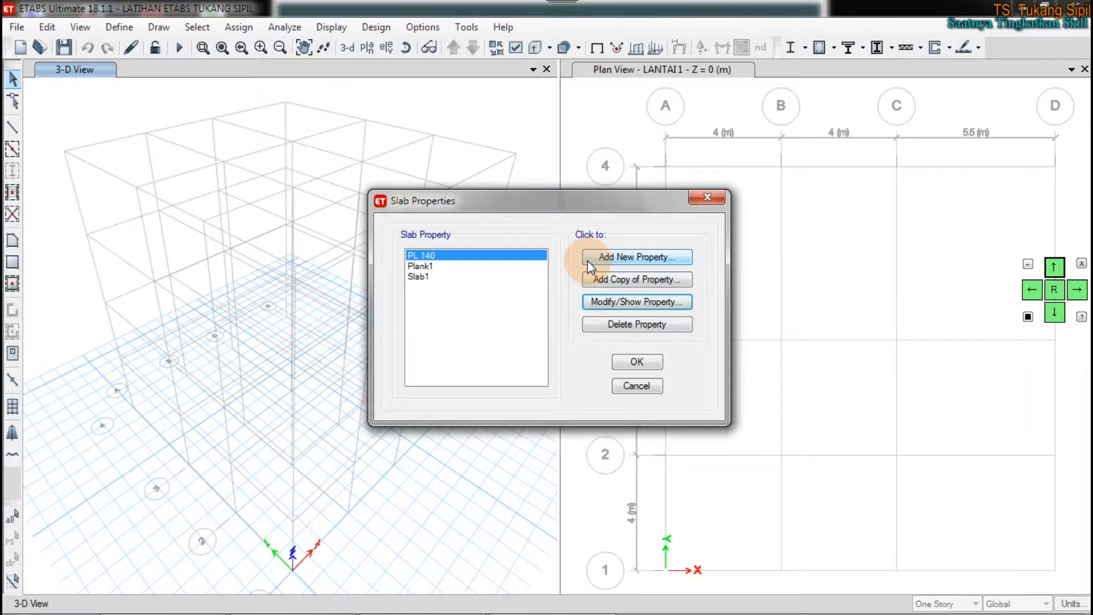
Add a new slab property named PL130 and set its slab material to B 25 MPa
{"action": "left_click", "coordinate": [661, 261]}
{"action": "double_click", "coordinate": [574, 147]}
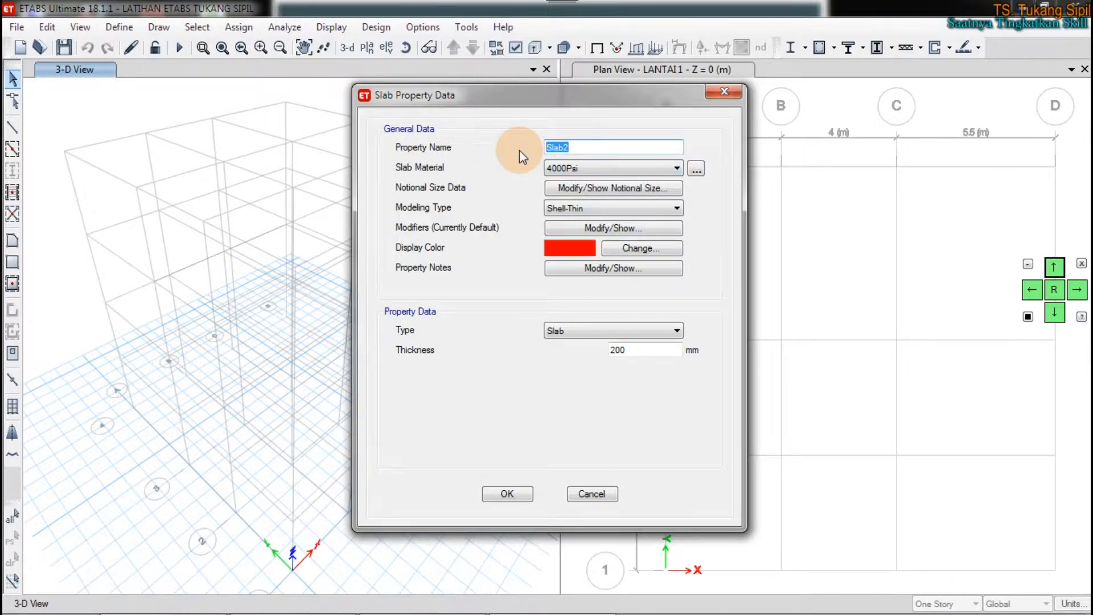
{"action": "type", "text": "PL130"}
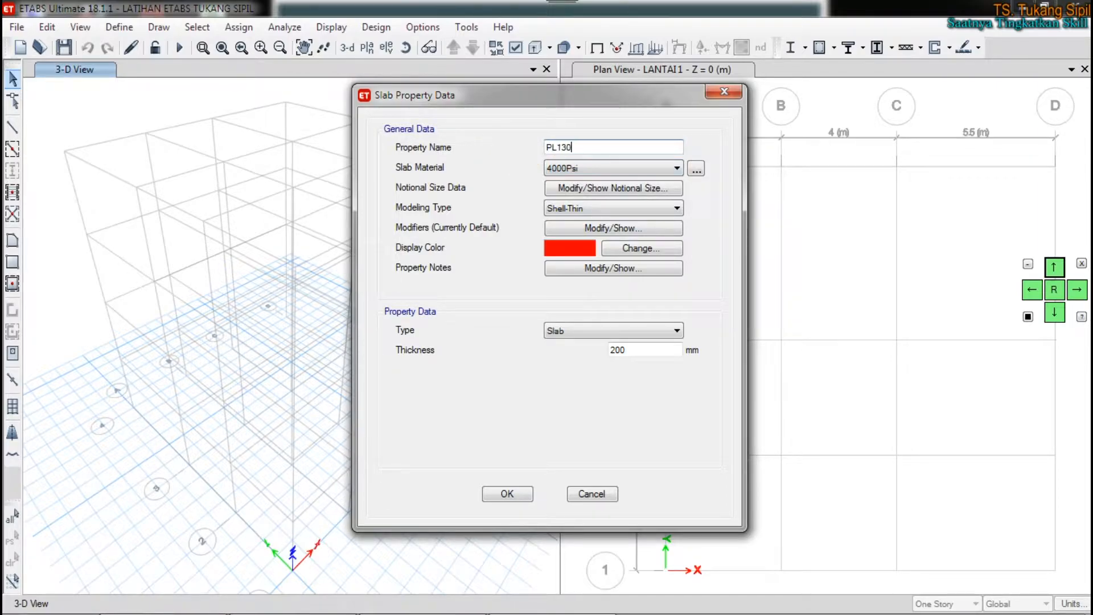
{"action": "left_click", "coordinate": [576, 167]}
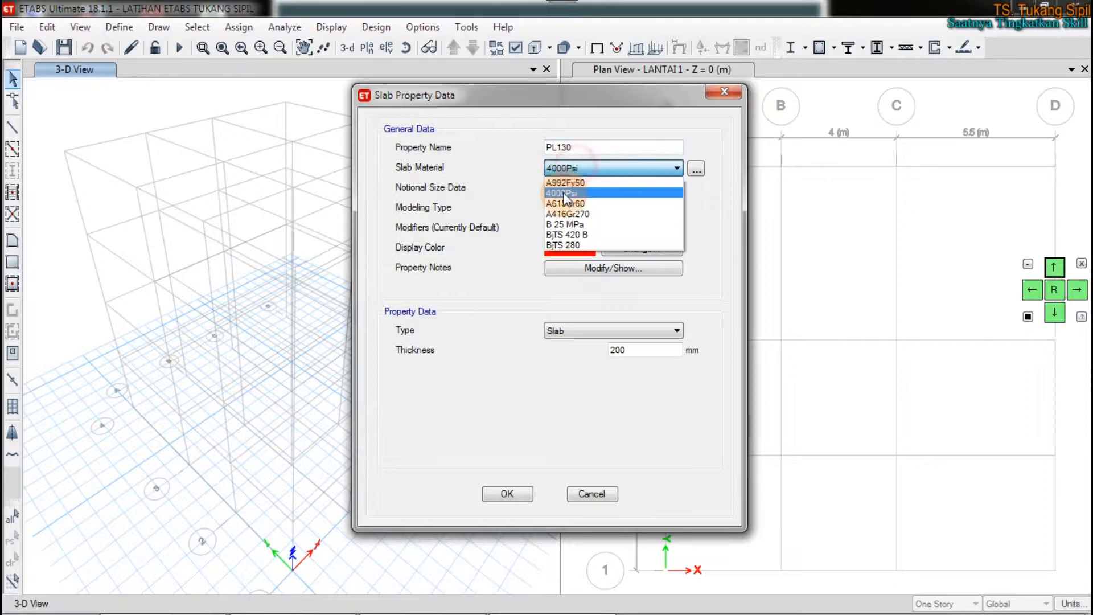
{"action": "left_click", "coordinate": [567, 222]}
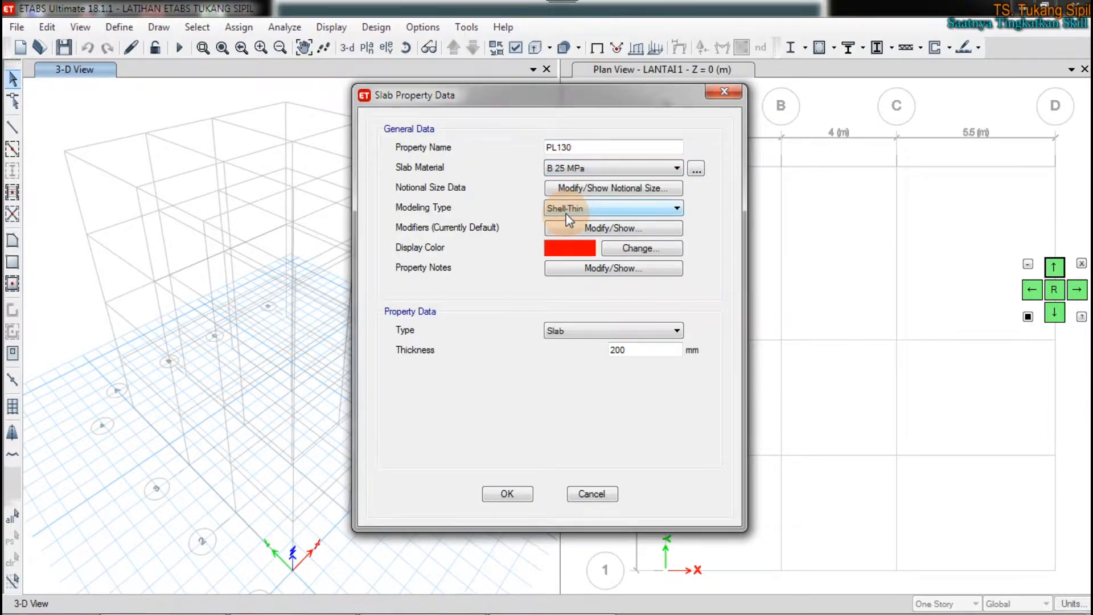
Change the PL130 slab's display color to the basic blue with red 0, green 128 and blue 192
{"action": "left_click", "coordinate": [563, 255]}
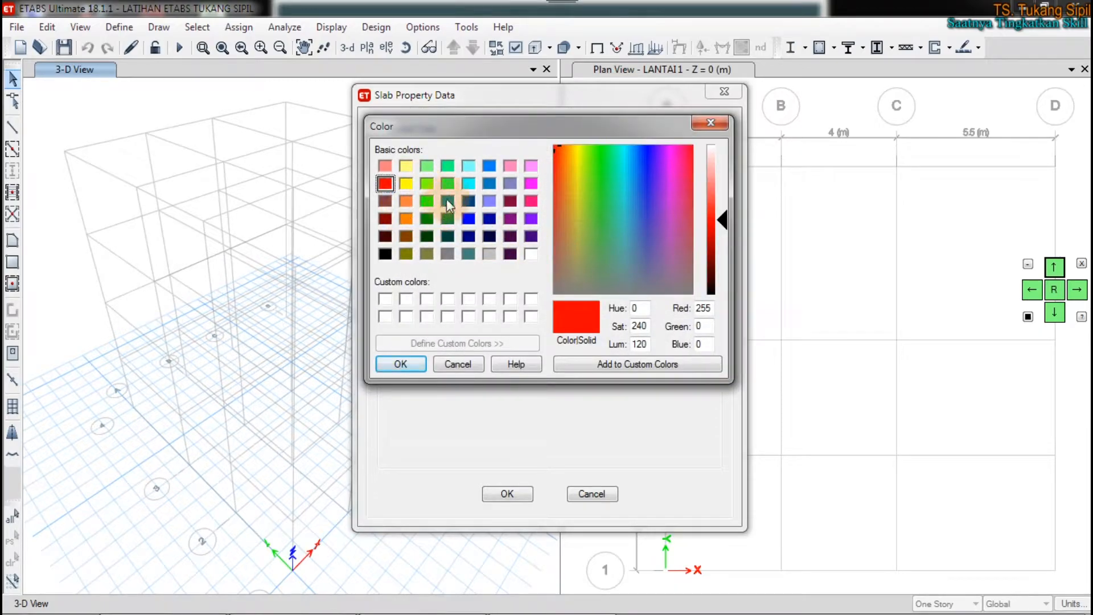
{"action": "left_click", "coordinate": [448, 183]}
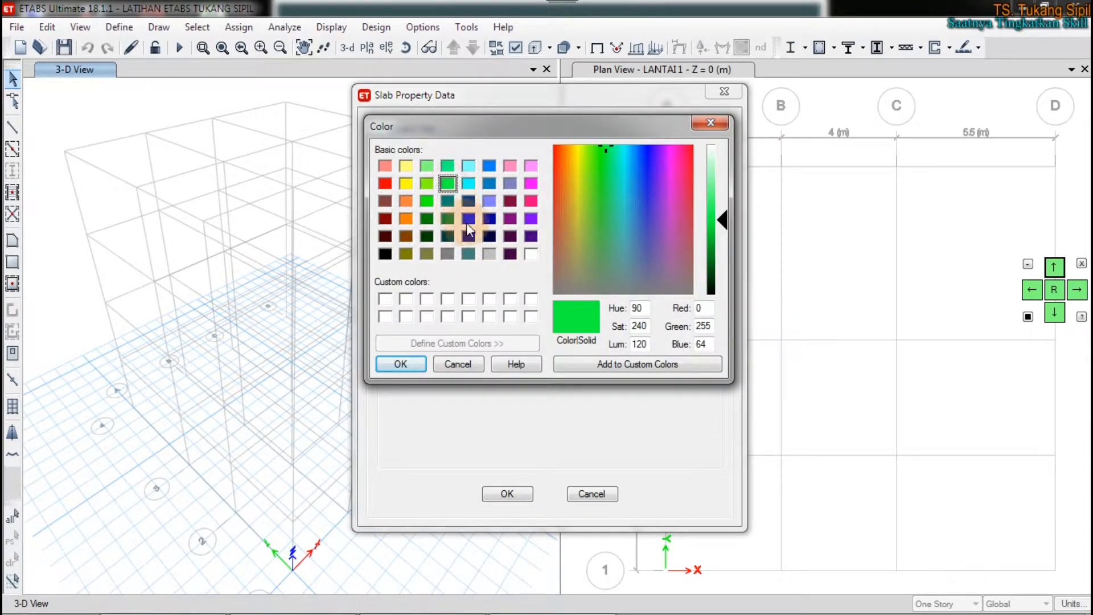
{"action": "left_click", "coordinate": [488, 185]}
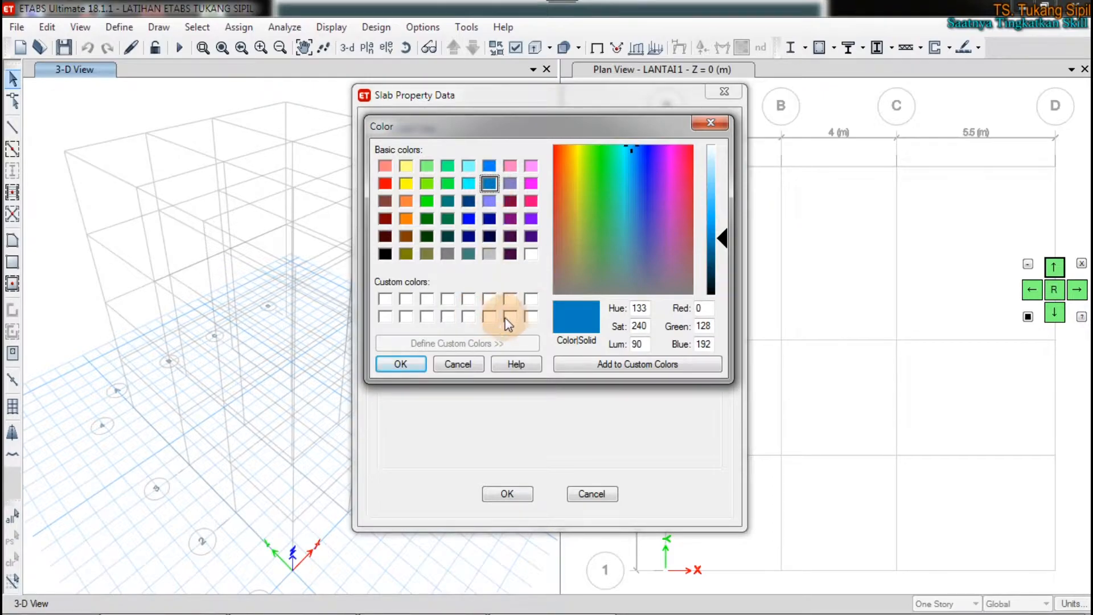
{"action": "left_click", "coordinate": [388, 364]}
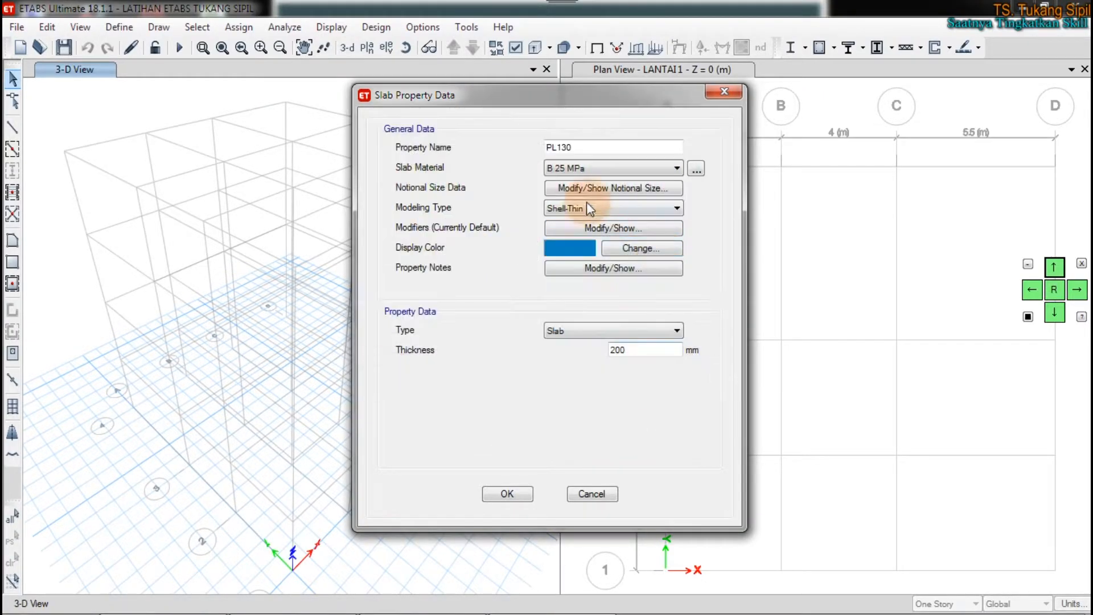
Set the PL130 slab's thickness to 130 mm and save the property
{"action": "left_click_drag", "start_coordinate": [640, 349], "coordinate": [607, 350]}
{"action": "type", "text": "130"}
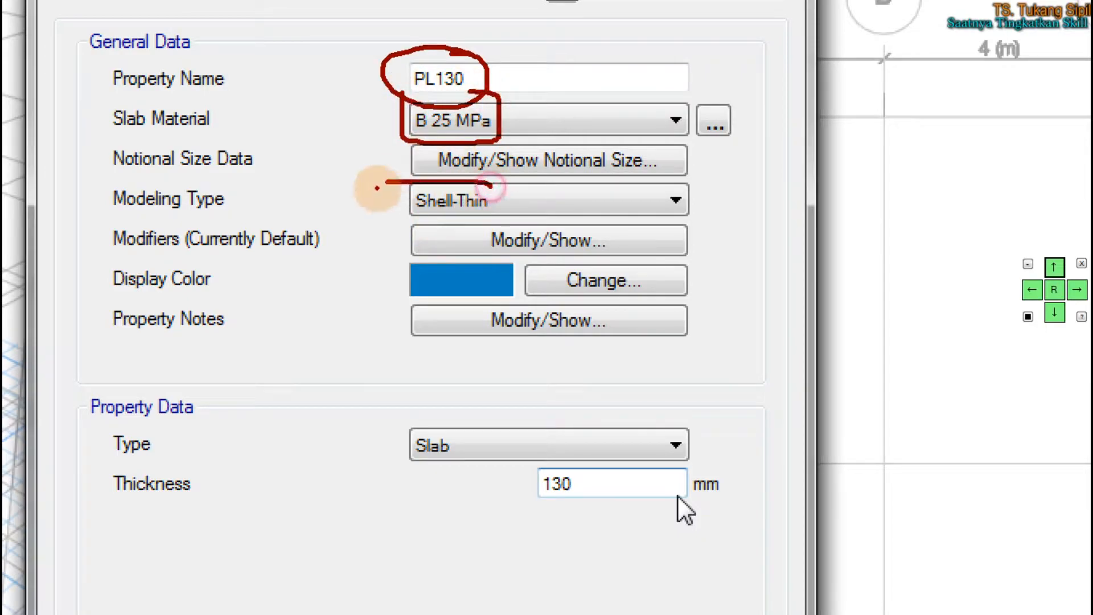
{"action": "left_click_drag", "start_coordinate": [396, 274], "coordinate": [501, 261]}
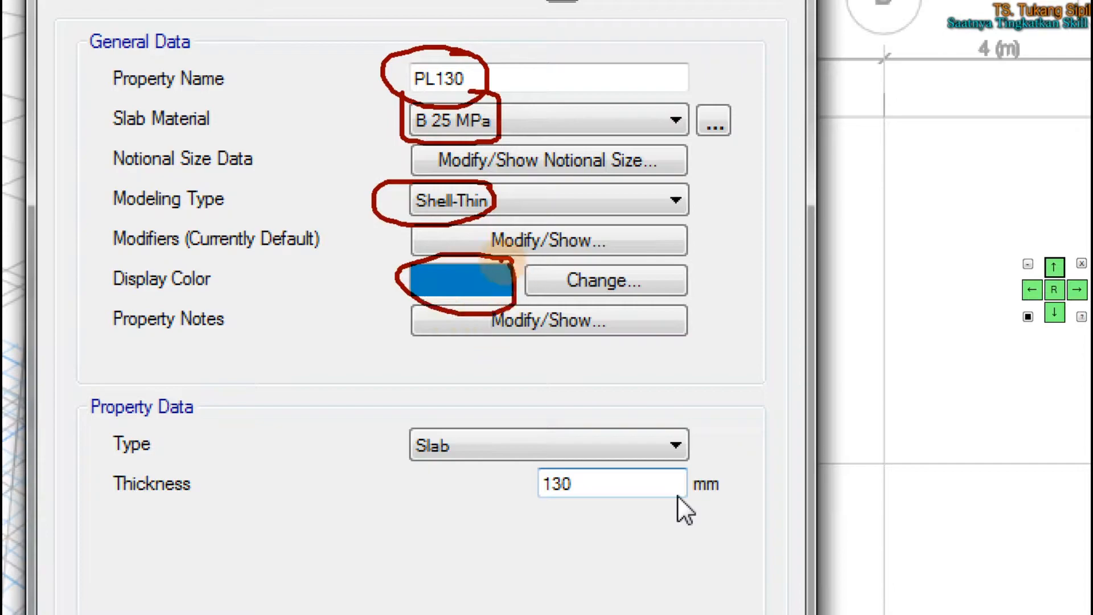
{"action": "mouse_move", "coordinate": [496, 408]}
{"action": "left_mouse_down"}
{"action": "mouse_move", "coordinate": [376, 475]}
{"action": "mouse_move", "coordinate": [481, 415]}
{"action": "left_mouse_up"}
{"action": "mouse_move", "coordinate": [570, 464]}
{"action": "left_mouse_down"}
{"action": "mouse_move", "coordinate": [571, 512]}
{"action": "mouse_move", "coordinate": [584, 465]}
{"action": "left_mouse_up"}
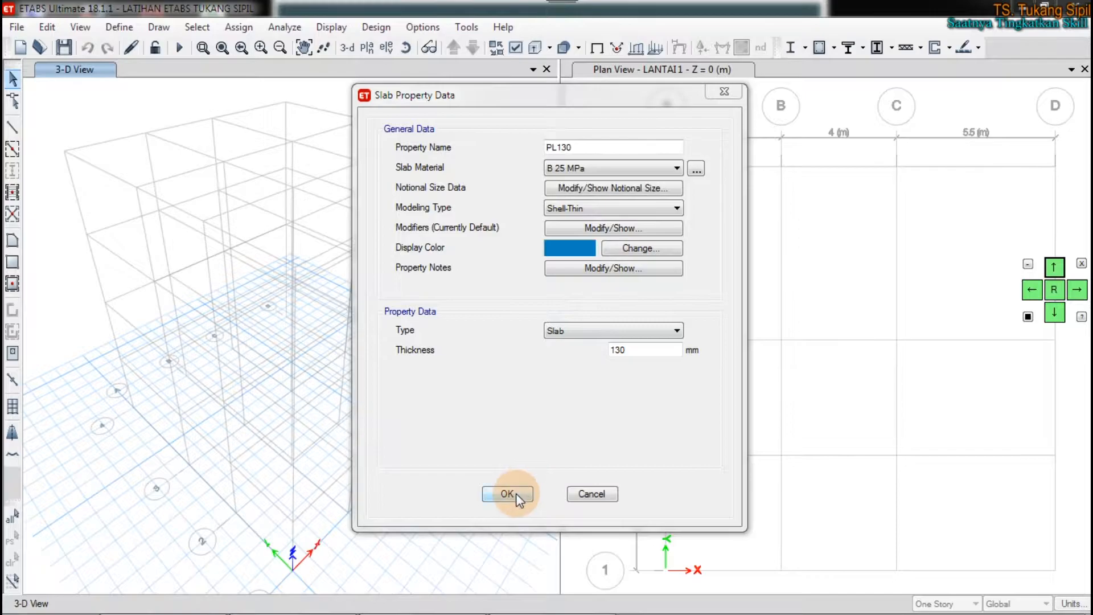
{"action": "left_click", "coordinate": [518, 495]}
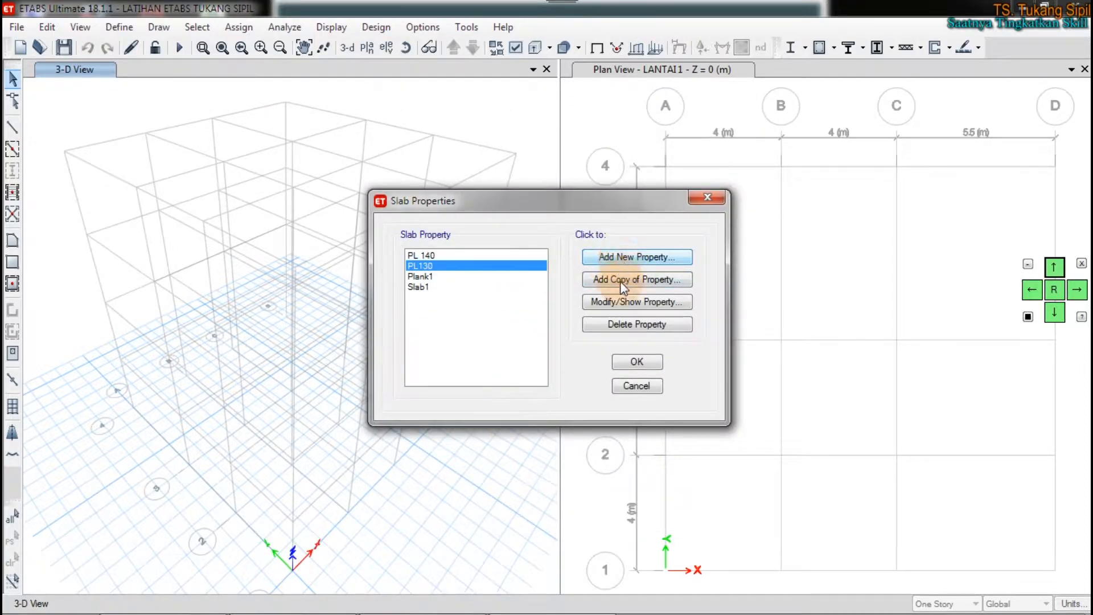
Switch to Excel, check the actual stair and landing slab thickness in the 4.3 tangga sheet, and return to ETABS
{"action": "left_click", "coordinate": [293, 598]}
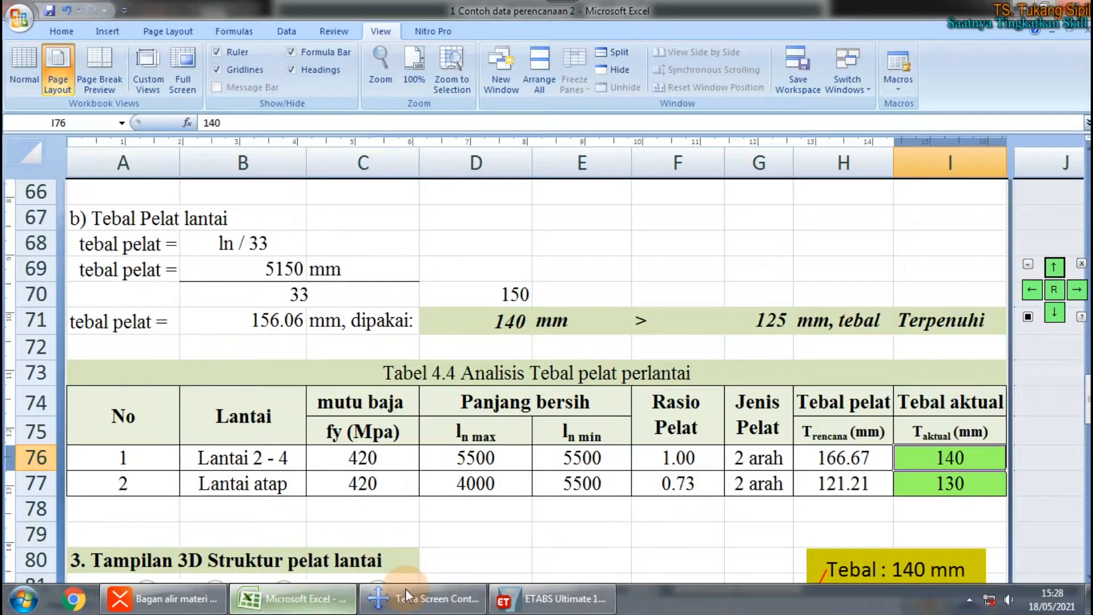
{"action": "left_click", "coordinate": [734, 527]}
{"action": "left_click", "coordinate": [470, 591]}
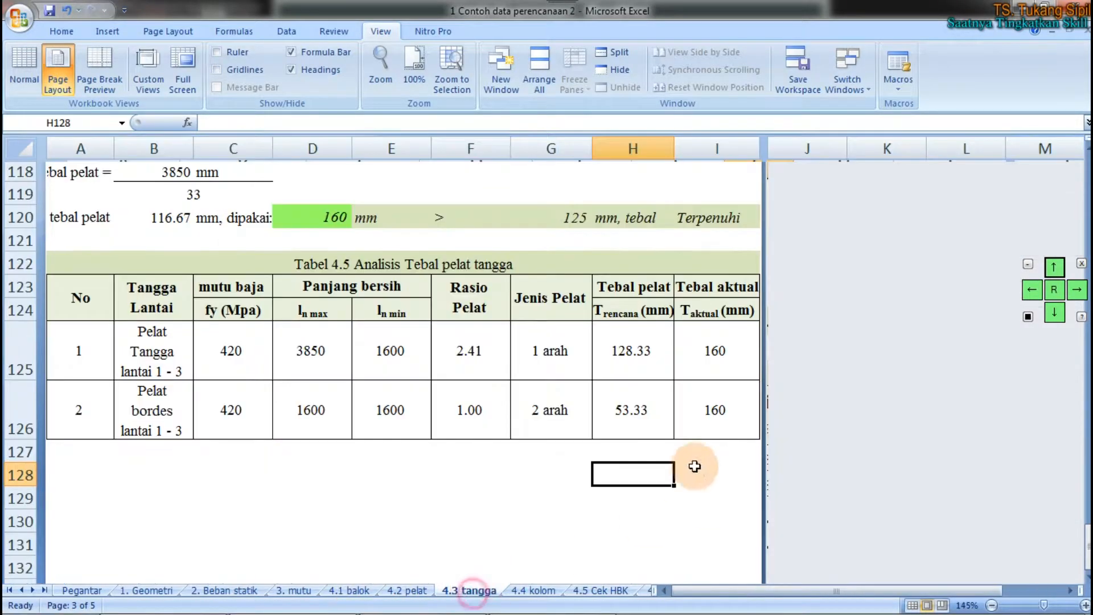
{"action": "left_click", "coordinate": [713, 414]}
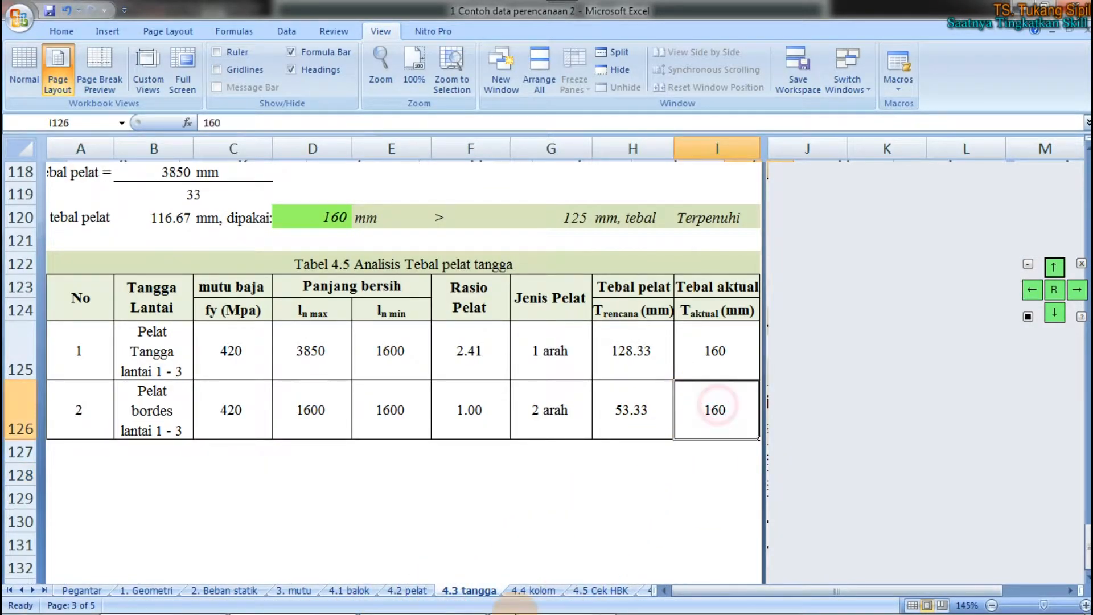
{"action": "left_click", "coordinate": [569, 606]}
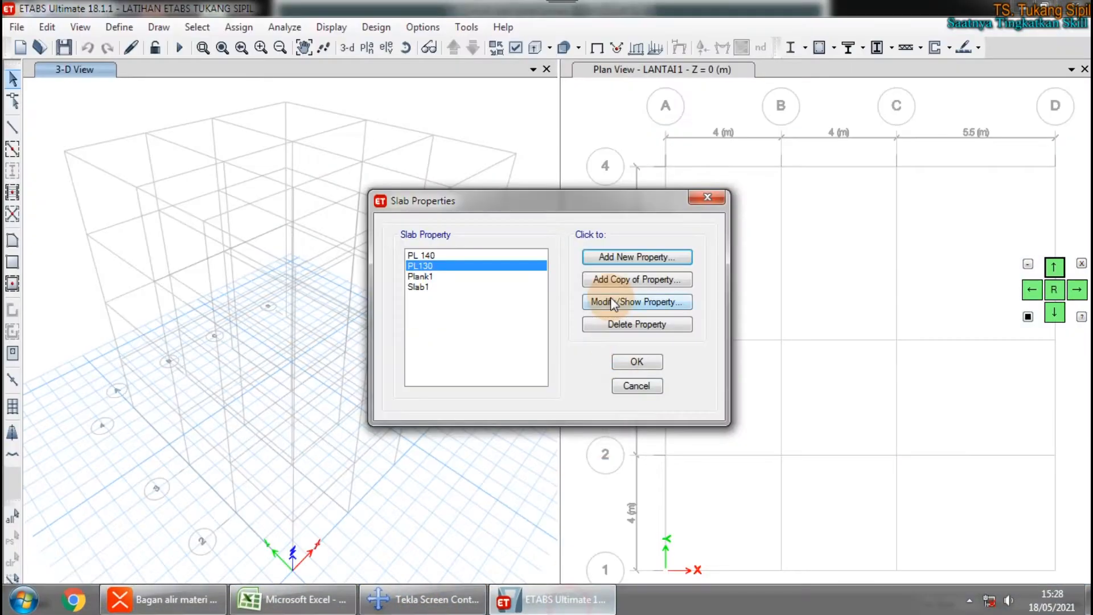
Add a new slab property named PT 160 and set its slab material to B 25 MPa
{"action": "left_click", "coordinate": [632, 256]}
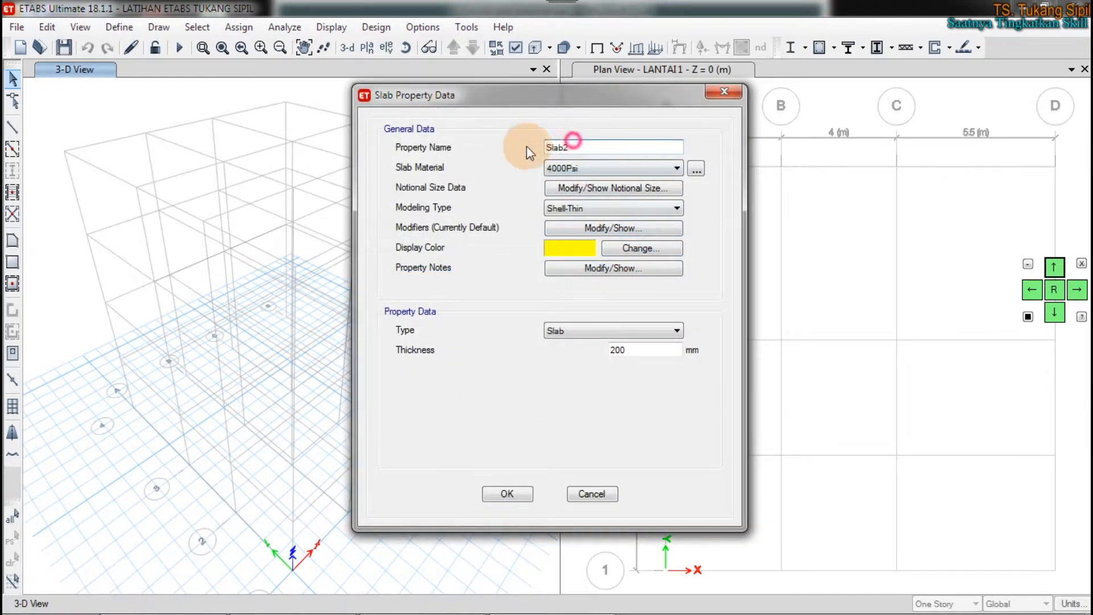
{"action": "double_click", "coordinate": [569, 146]}
{"action": "type", "text": "PL160"}
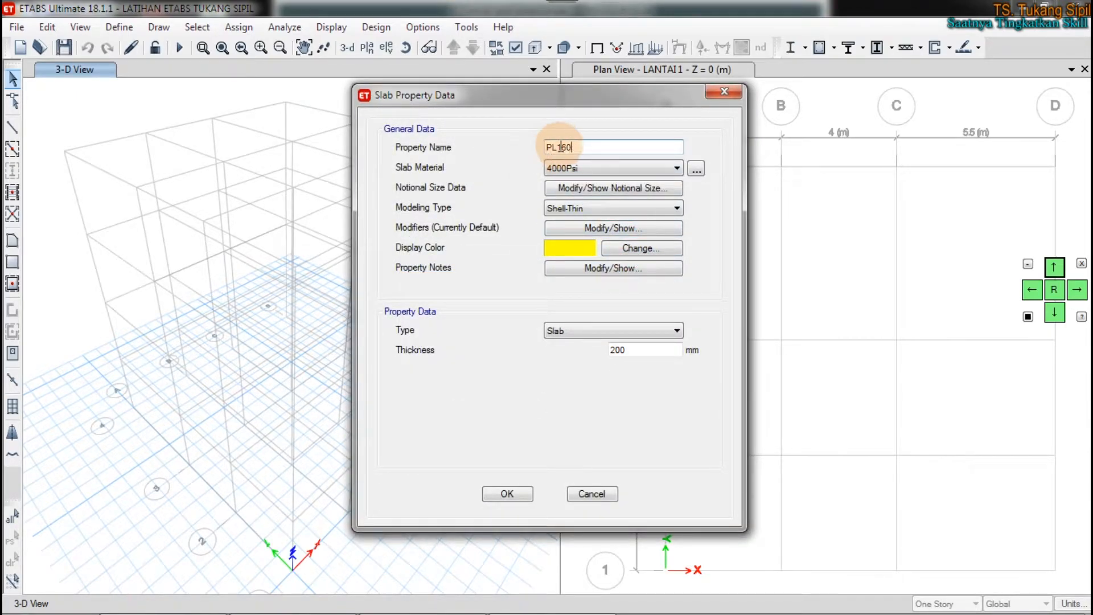
{"action": "left_click", "coordinate": [558, 147]}
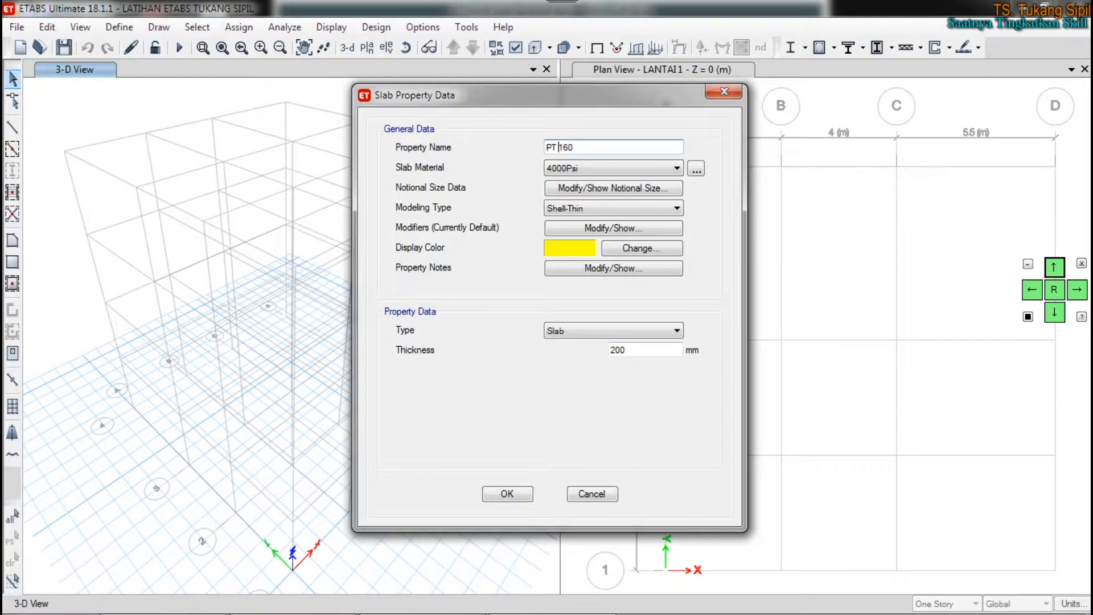
{"action": "left_click", "coordinate": [598, 168]}
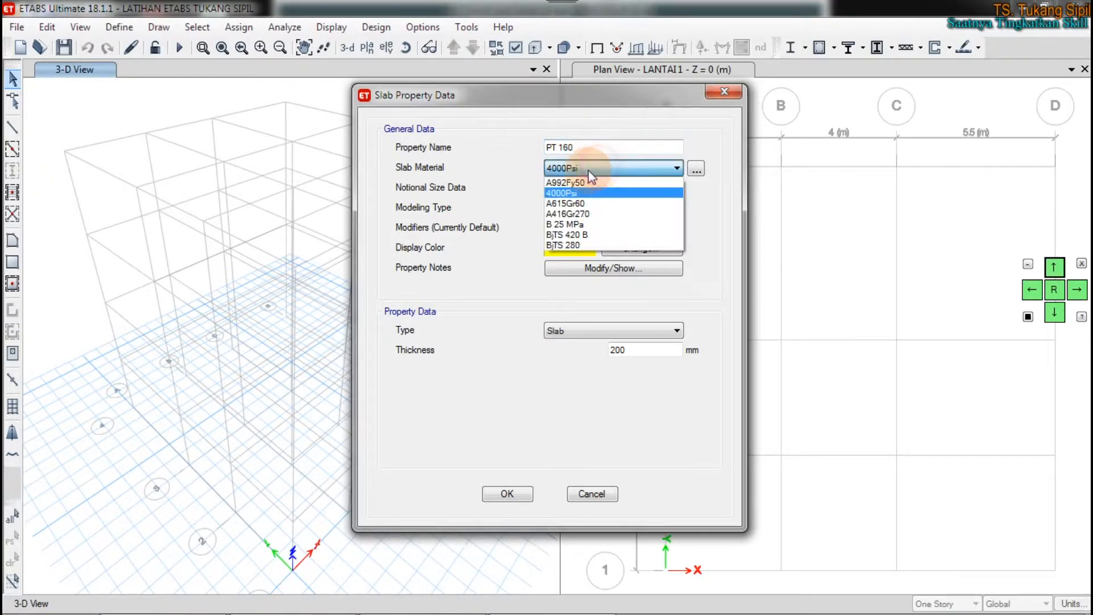
{"action": "left_click", "coordinate": [588, 216]}
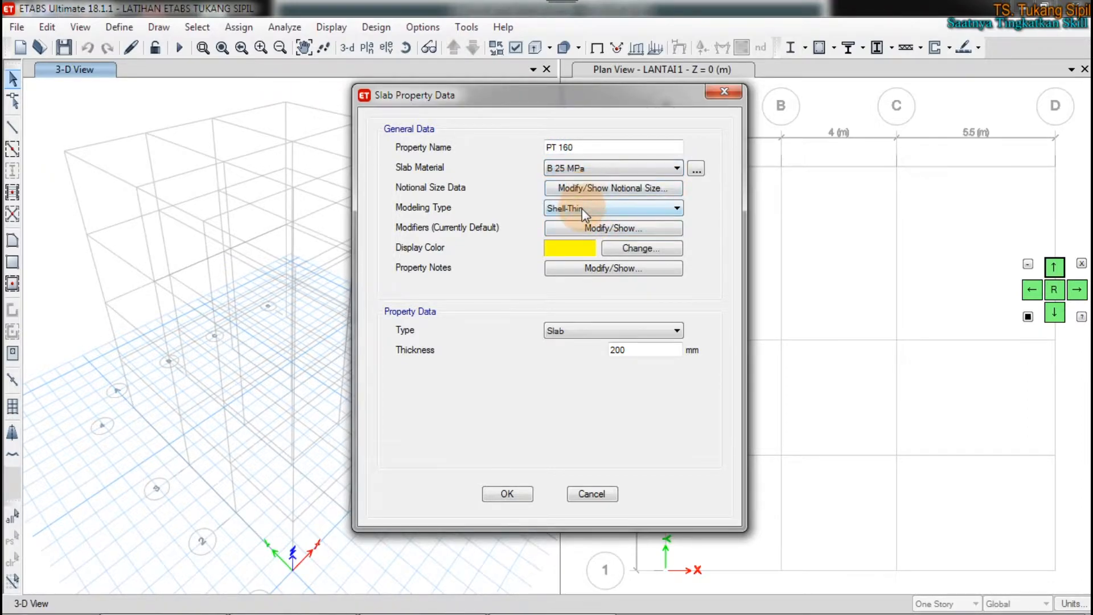
Set the PT 160 slab's display color to orange (255, 128, 64) and its thickness to 160 mm
{"action": "left_click", "coordinate": [570, 249]}
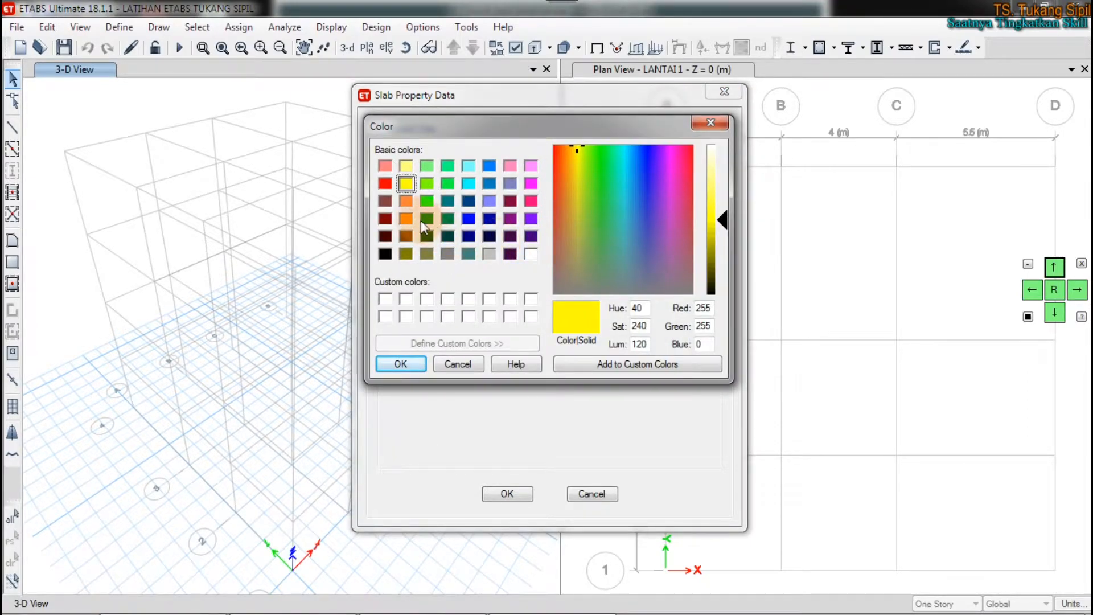
{"action": "left_click", "coordinate": [405, 201]}
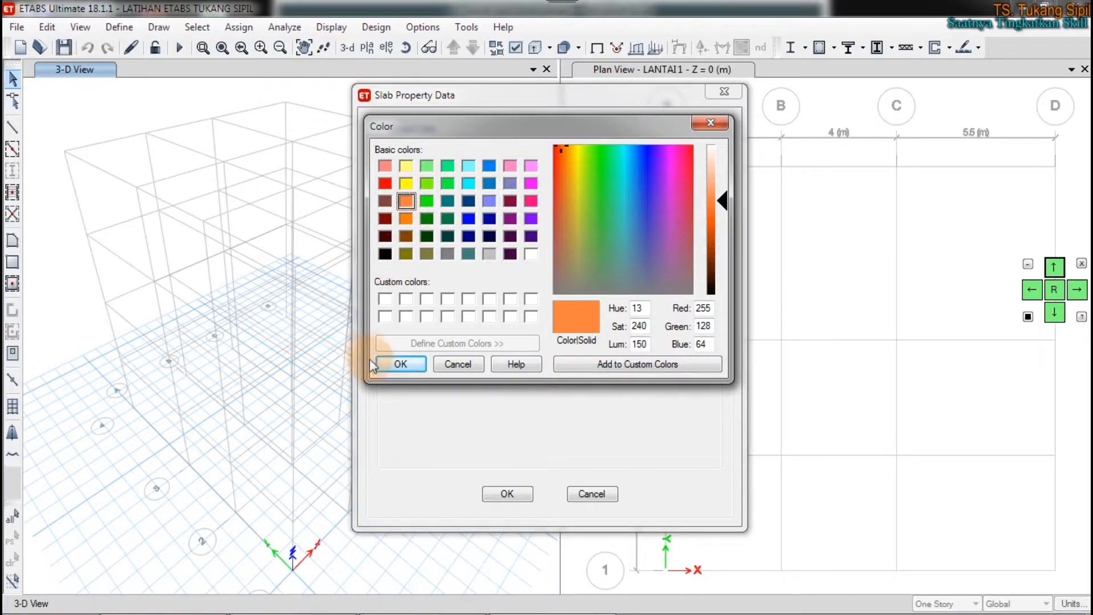
{"action": "left_click", "coordinate": [396, 364]}
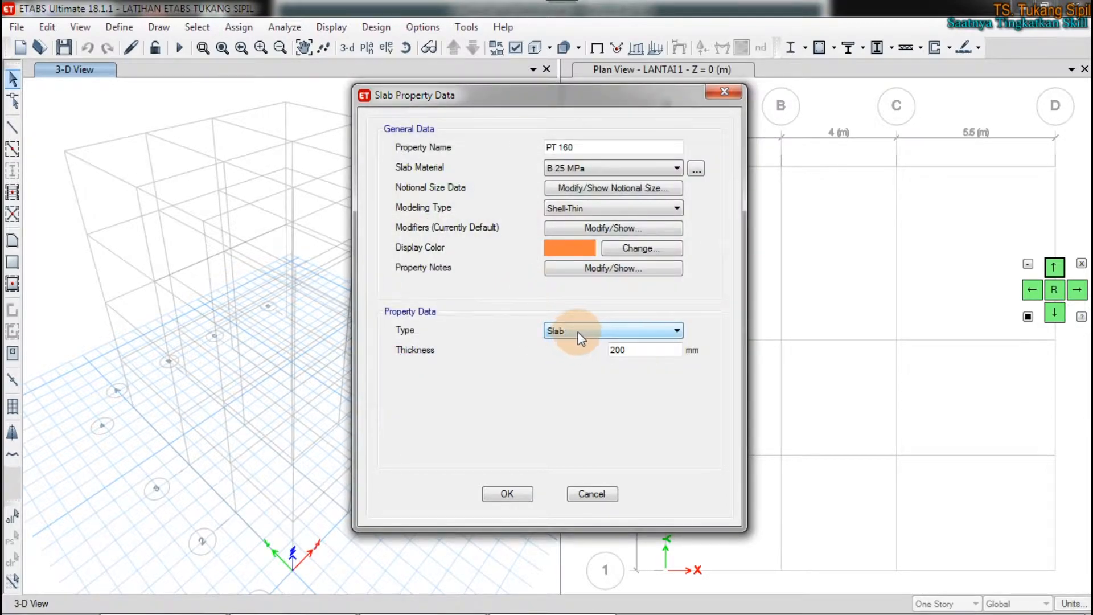
{"action": "left_click_drag", "start_coordinate": [648, 353], "coordinate": [577, 358]}
{"action": "type", "text": "16"}
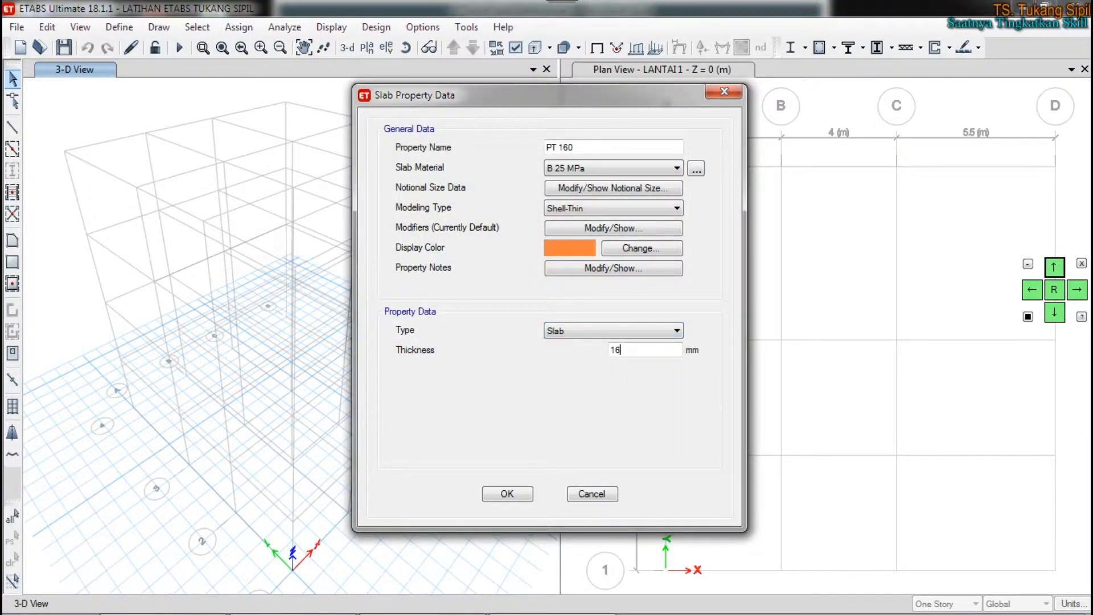
{"action": "type", "text": "0"}
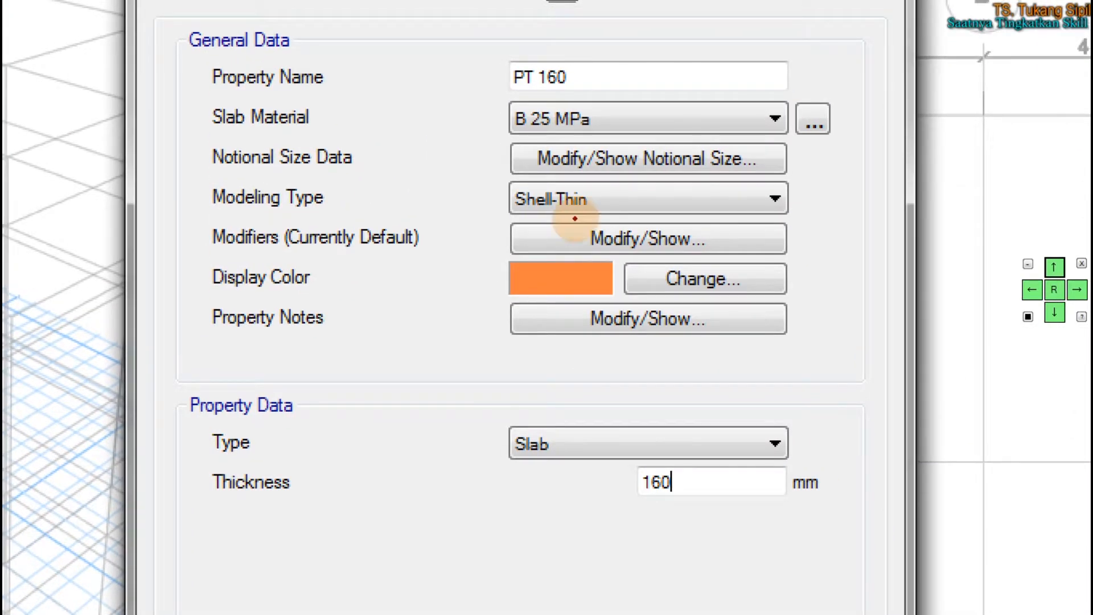
{"action": "mouse_move", "coordinate": [556, 56]}
{"action": "left_mouse_down"}
{"action": "mouse_move", "coordinate": [491, 72]}
{"action": "mouse_move", "coordinate": [586, 94]}
{"action": "mouse_move", "coordinate": [518, 50]}
{"action": "left_mouse_up"}
{"action": "mouse_move", "coordinate": [518, 106]}
{"action": "left_mouse_down"}
{"action": "mouse_move", "coordinate": [502, 116]}
{"action": "mouse_move", "coordinate": [541, 147]}
{"action": "mouse_move", "coordinate": [606, 134]}
{"action": "mouse_move", "coordinate": [578, 91]}
{"action": "mouse_move", "coordinate": [566, 104]}
{"action": "left_mouse_up"}
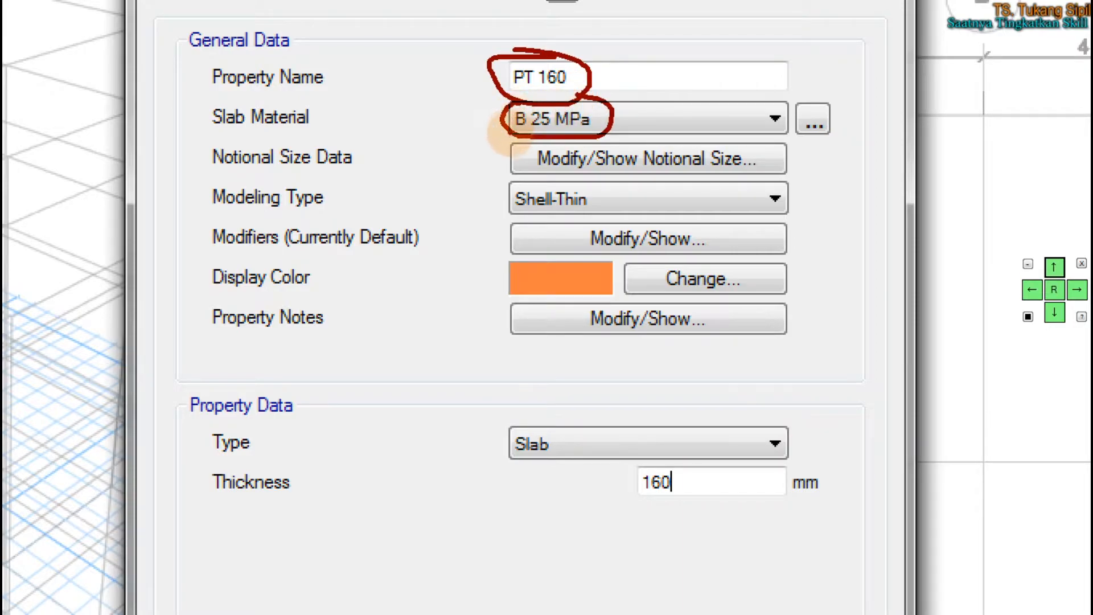
{"action": "mouse_move", "coordinate": [605, 181]}
{"action": "left_mouse_down"}
{"action": "mouse_move", "coordinate": [504, 184]}
{"action": "mouse_move", "coordinate": [512, 223]}
{"action": "mouse_move", "coordinate": [604, 211]}
{"action": "mouse_move", "coordinate": [572, 163]}
{"action": "left_mouse_up"}
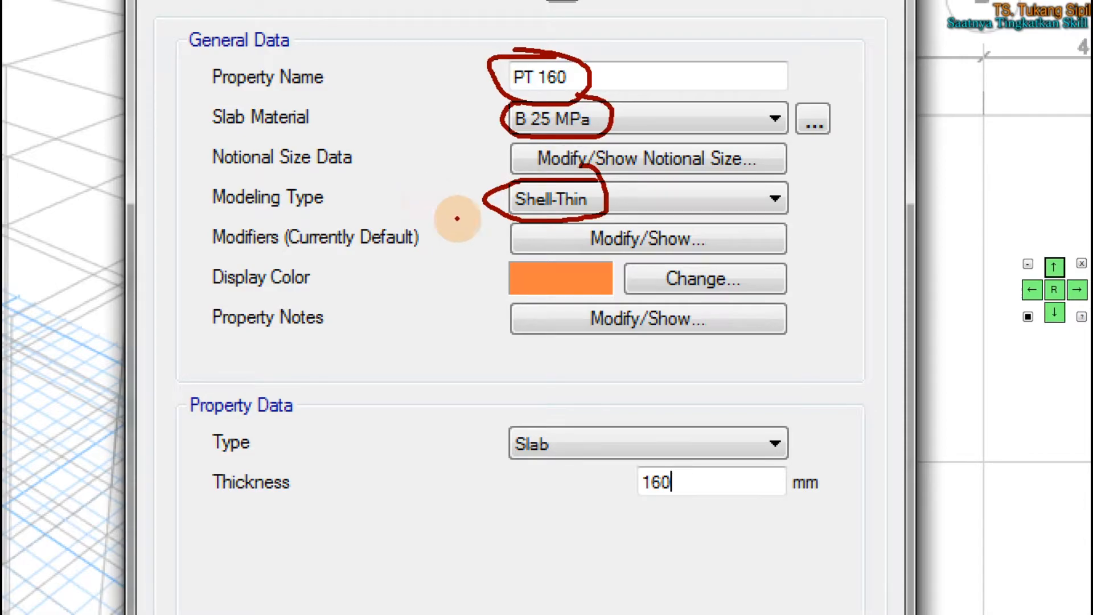
{"action": "left_click_drag", "start_coordinate": [545, 249], "coordinate": [515, 259]}
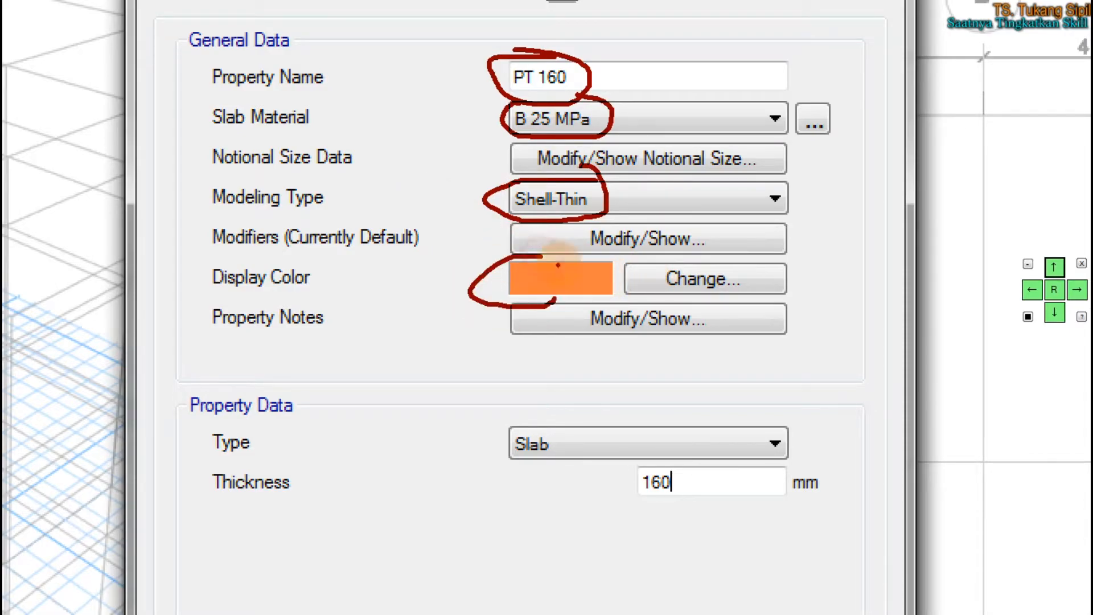
{"action": "left_click_drag", "start_coordinate": [517, 408], "coordinate": [554, 408]}
{"action": "mouse_move", "coordinate": [687, 437]}
{"action": "left_mouse_down"}
{"action": "mouse_move", "coordinate": [706, 490]}
{"action": "mouse_move", "coordinate": [641, 466]}
{"action": "left_mouse_up"}
{"action": "left_click_drag", "start_coordinate": [487, 485], "coordinate": [471, 576]}
{"action": "mouse_move", "coordinate": [420, 546]}
{"action": "left_mouse_down"}
{"action": "mouse_move", "coordinate": [504, 547]}
{"action": "mouse_move", "coordinate": [473, 613]}
{"action": "left_mouse_up"}
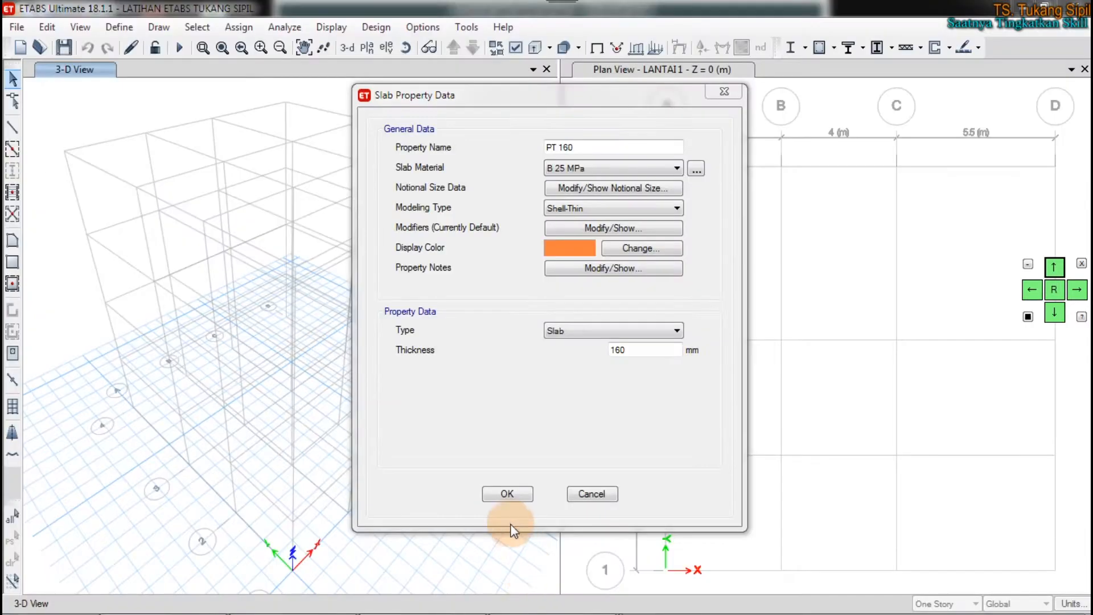
Save the PT 160 slab property and accept the list of slab properties
{"action": "left_click", "coordinate": [510, 493]}
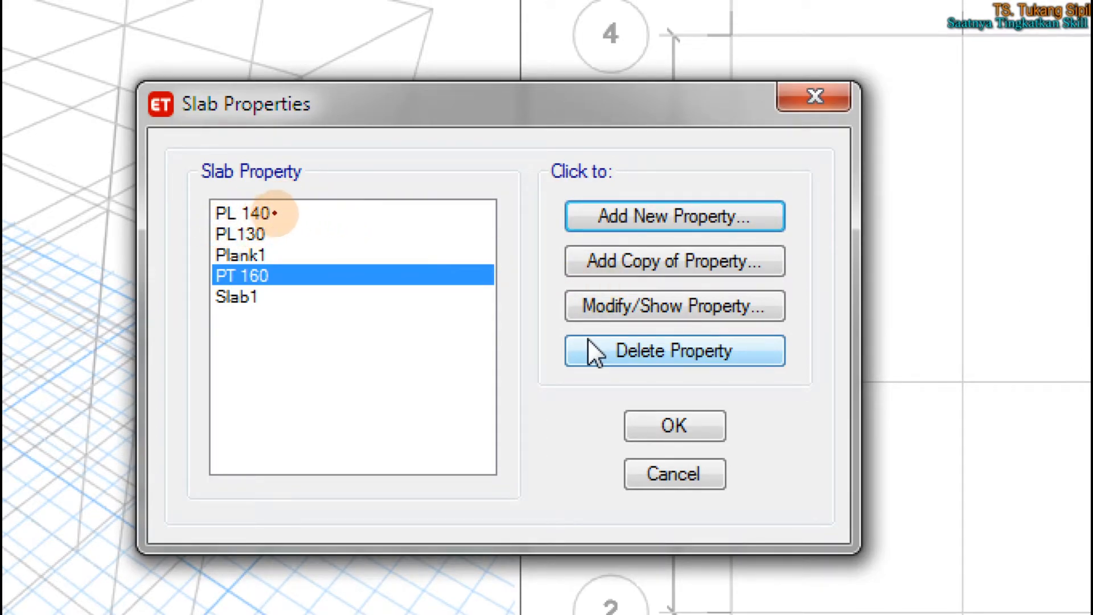
{"action": "left_click_drag", "start_coordinate": [202, 198], "coordinate": [210, 367]}
{"action": "mouse_move", "coordinate": [192, 197]}
{"action": "left_mouse_down"}
{"action": "mouse_move", "coordinate": [317, 371]}
{"action": "mouse_move", "coordinate": [210, 368]}
{"action": "left_mouse_up"}
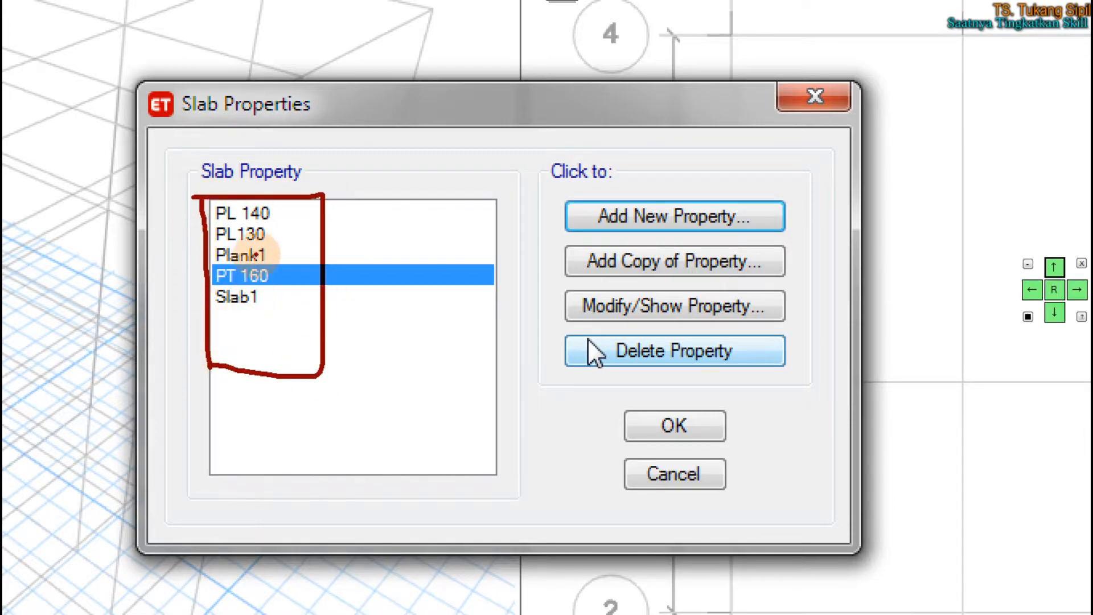
{"action": "left_click_drag", "start_coordinate": [282, 213], "coordinate": [328, 208]}
{"action": "mouse_move", "coordinate": [273, 230]}
{"action": "left_mouse_down"}
{"action": "mouse_move", "coordinate": [310, 246]}
{"action": "mouse_move", "coordinate": [327, 231]}
{"action": "left_mouse_up"}
{"action": "left_click_drag", "start_coordinate": [278, 272], "coordinate": [331, 276]}
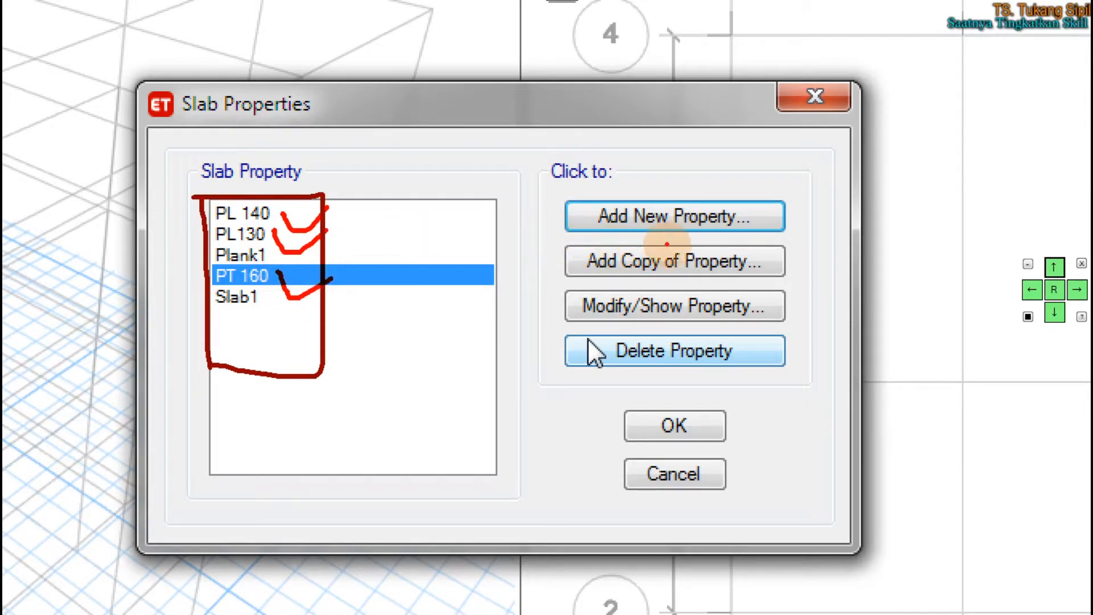
{"action": "mouse_move", "coordinate": [773, 246]}
{"action": "left_mouse_down"}
{"action": "mouse_move", "coordinate": [565, 247]}
{"action": "mouse_move", "coordinate": [649, 281]}
{"action": "mouse_move", "coordinate": [792, 263]}
{"action": "mouse_move", "coordinate": [740, 244]}
{"action": "left_mouse_up"}
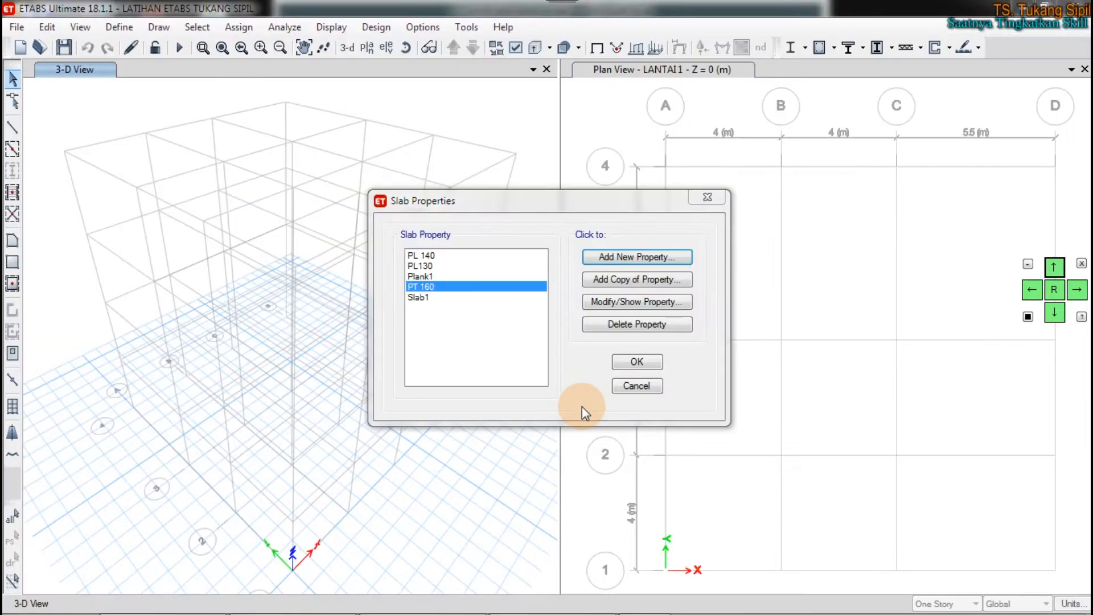
{"action": "left_click", "coordinate": [637, 362]}
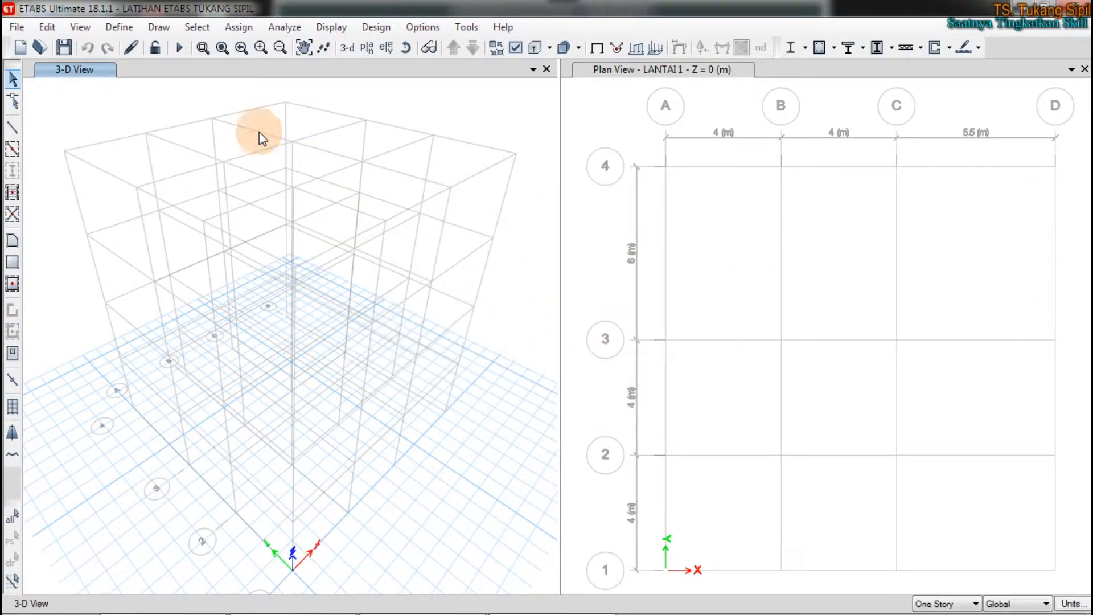
Save the ETABS model and switch to the planning workbook in Excel
{"action": "left_click", "coordinate": [66, 49]}
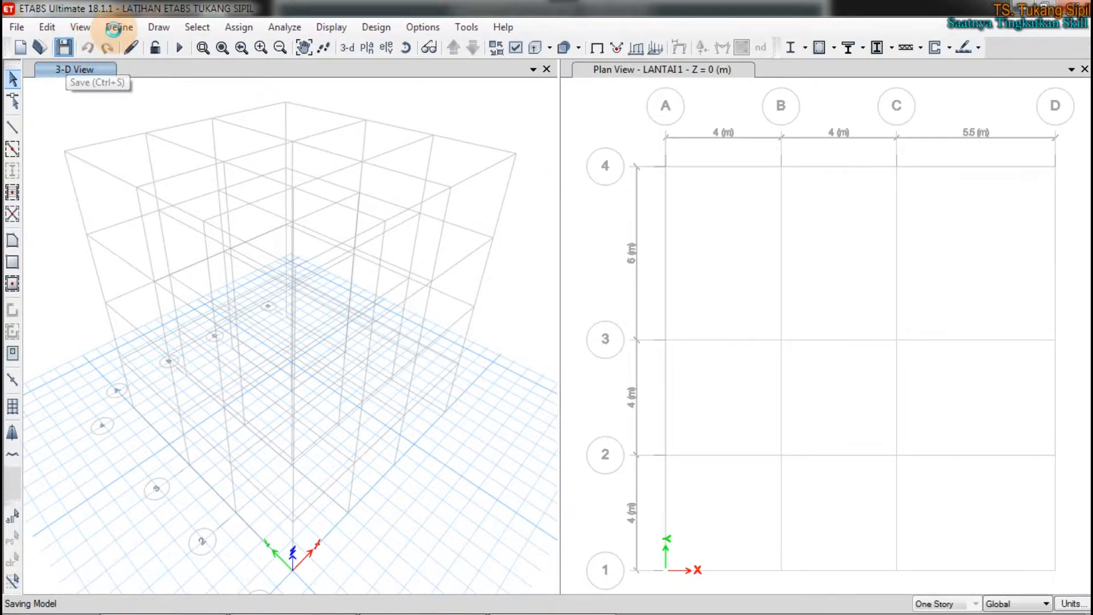
{"action": "mouse_move", "coordinate": [390, 609]}
{"action": "left_click", "coordinate": [319, 608]}
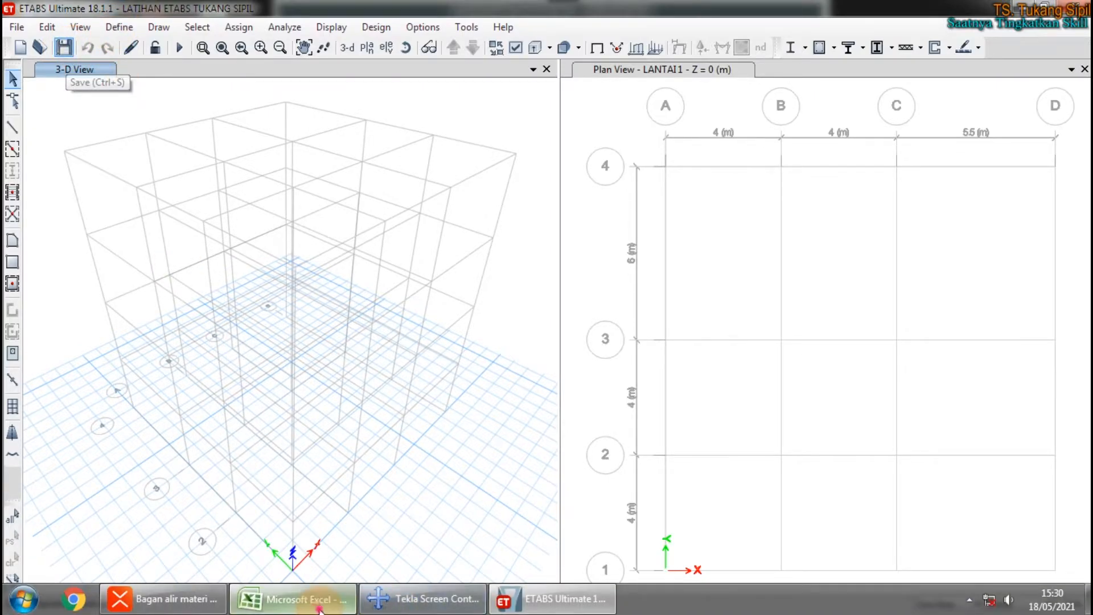
{"action": "left_click", "coordinate": [256, 494]}
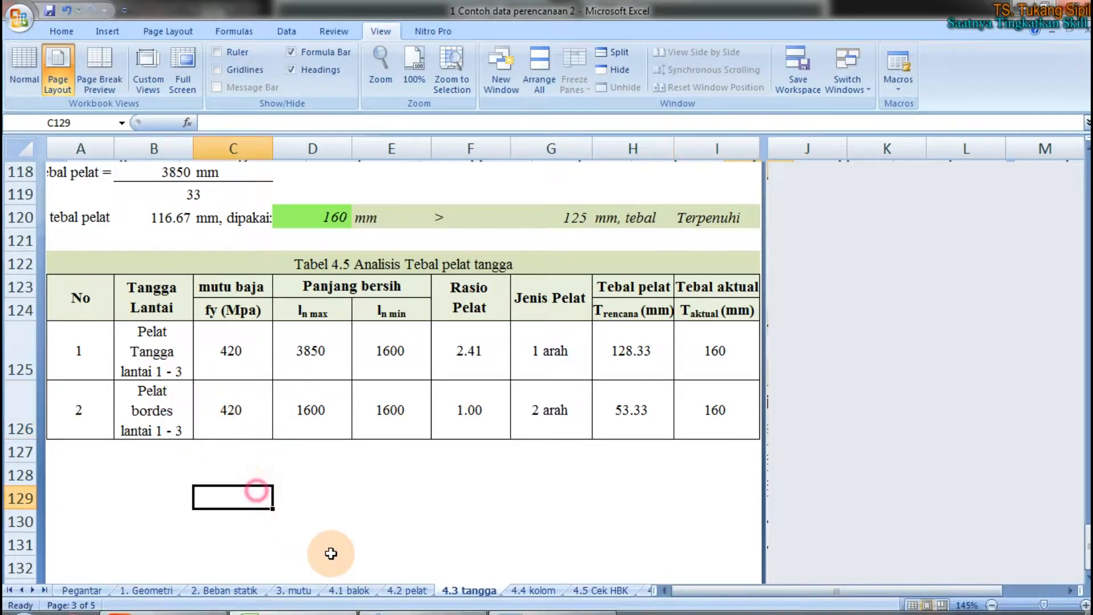
Examine the beam and column dimension recaps, Tabel 4.8 and Tabel 4.9, in the 4.5 Cek HBK sheet
{"action": "left_click", "coordinate": [601, 590]}
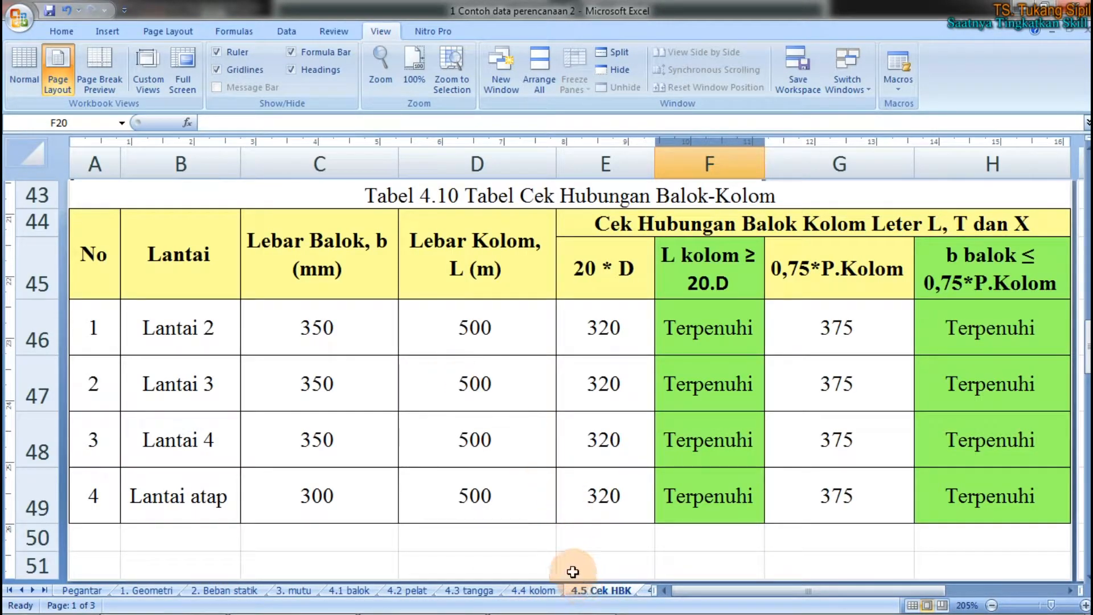
{"action": "scroll", "coordinate": [660, 481], "scroll_direction": "up", "scroll_amount": 14}
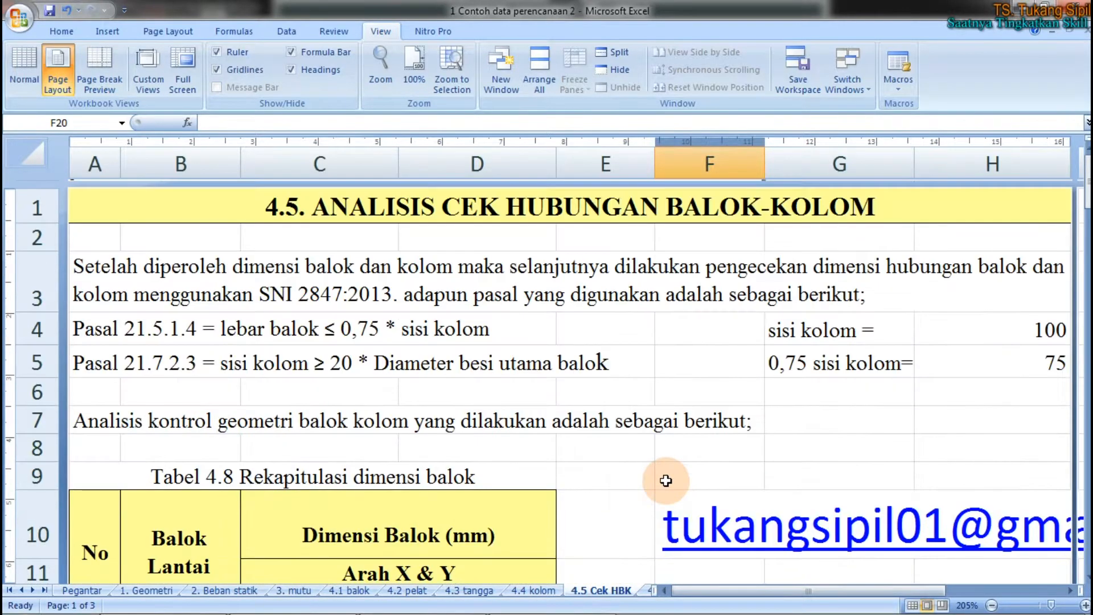
{"action": "scroll", "coordinate": [603, 424], "scroll_direction": "down", "scroll_amount": 3}
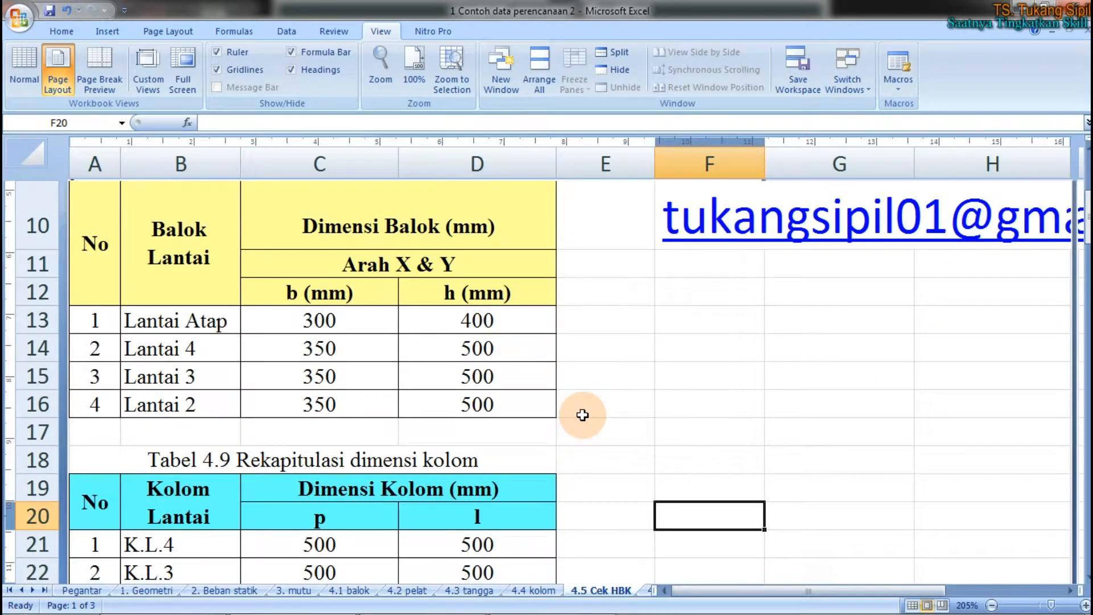
{"action": "scroll", "coordinate": [293, 251], "scroll_direction": "up", "scroll_amount": 1}
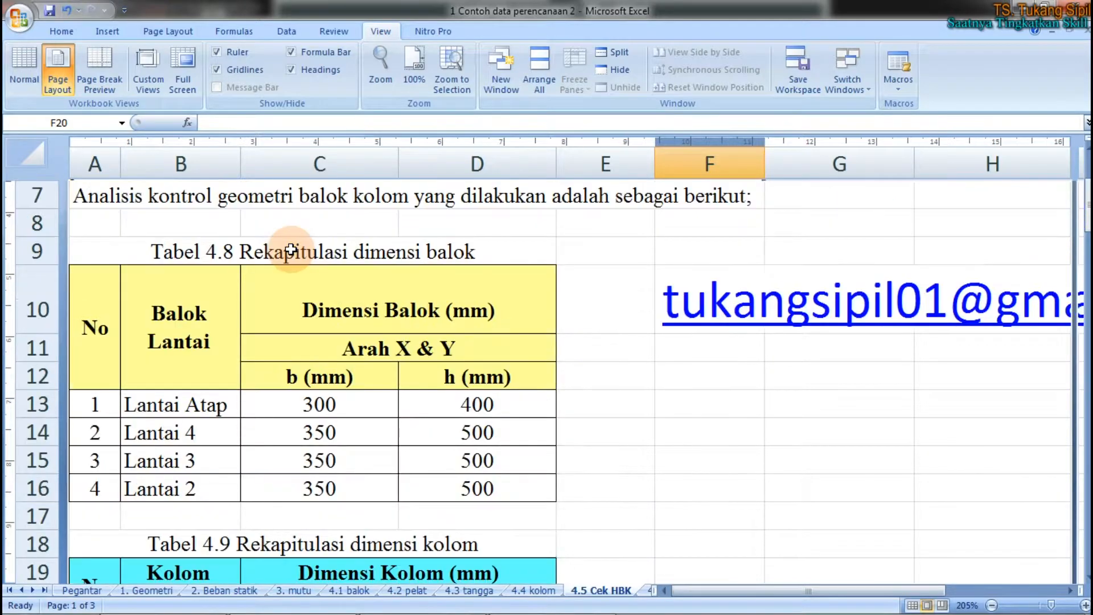
{"action": "left_click_drag", "start_coordinate": [283, 263], "coordinate": [380, 479]}
{"action": "scroll", "coordinate": [380, 479], "scroll_direction": "down", "scroll_amount": 3}
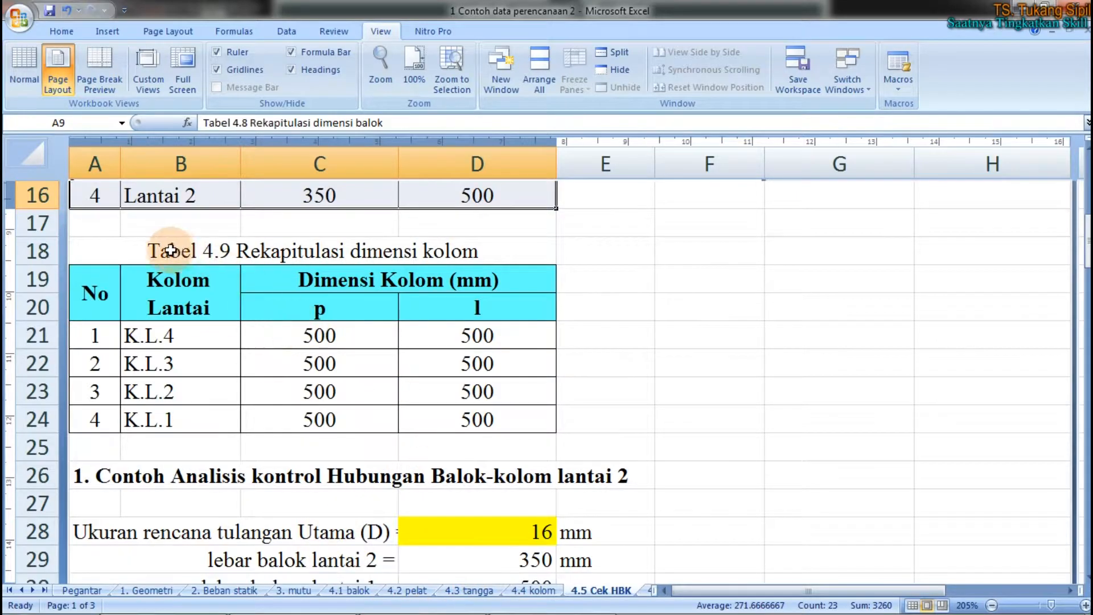
{"action": "scroll", "coordinate": [351, 256], "scroll_direction": "up", "scroll_amount": 3}
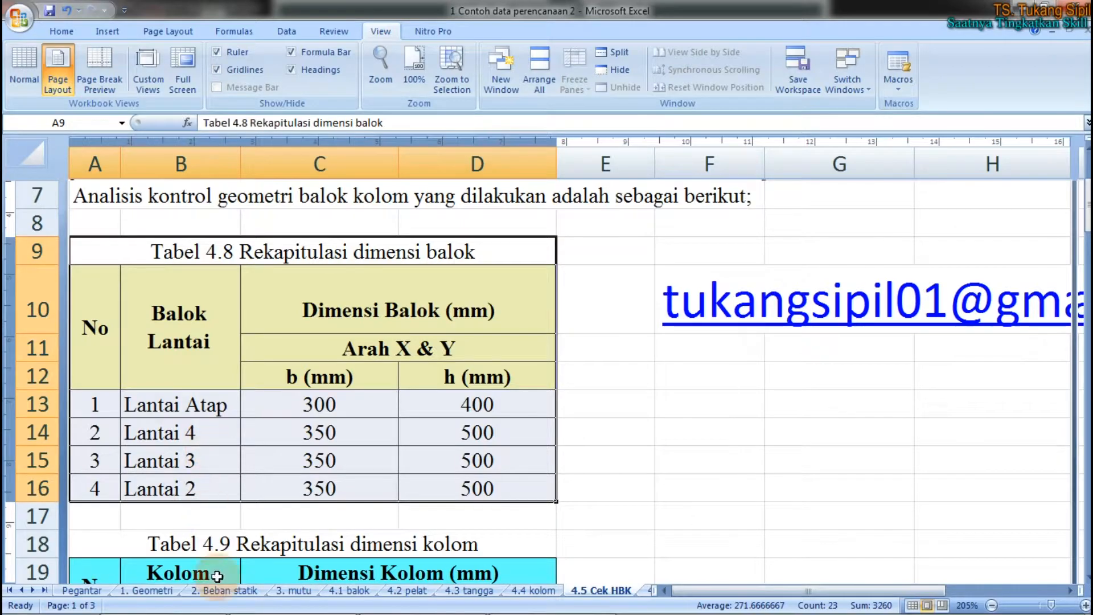
{"action": "mouse_move", "coordinate": [250, 614]}
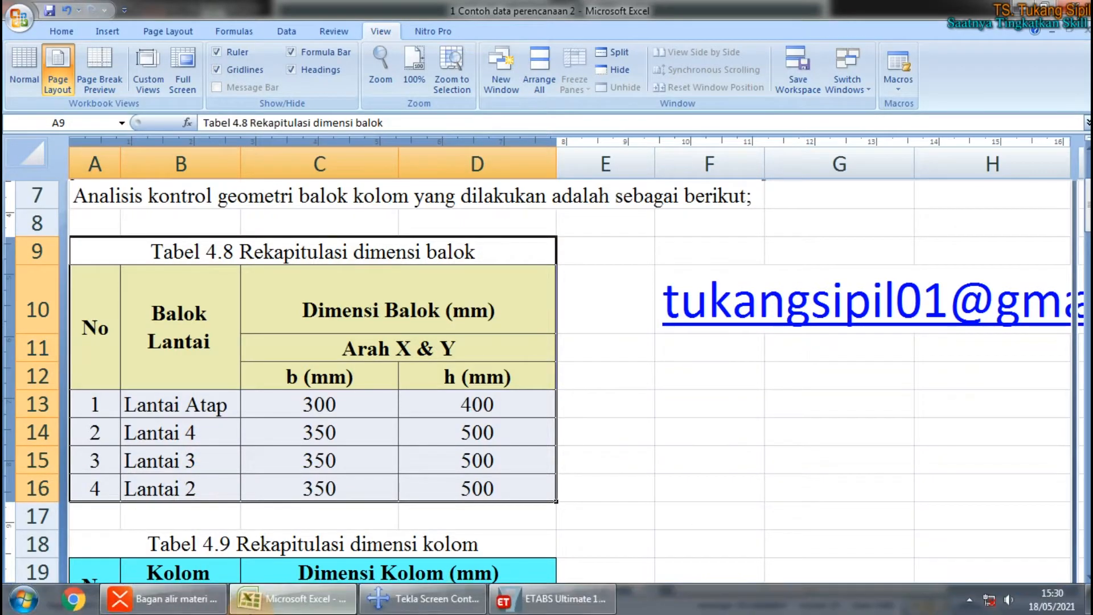
Enter the heading "TIPS DALAM PENAMAAN ELEMEN" in cell F12, beside the beam dimension table
{"action": "left_click", "coordinate": [700, 430]}
{"action": "left_click", "coordinate": [680, 388]}
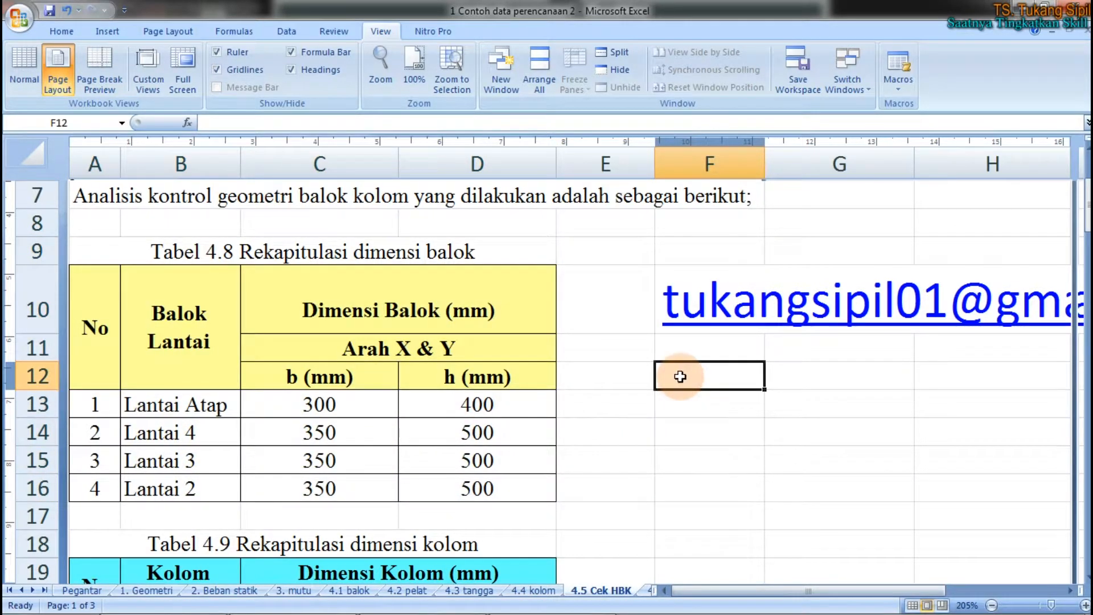
{"action": "type", "text": "DALAM PENAMAA"}
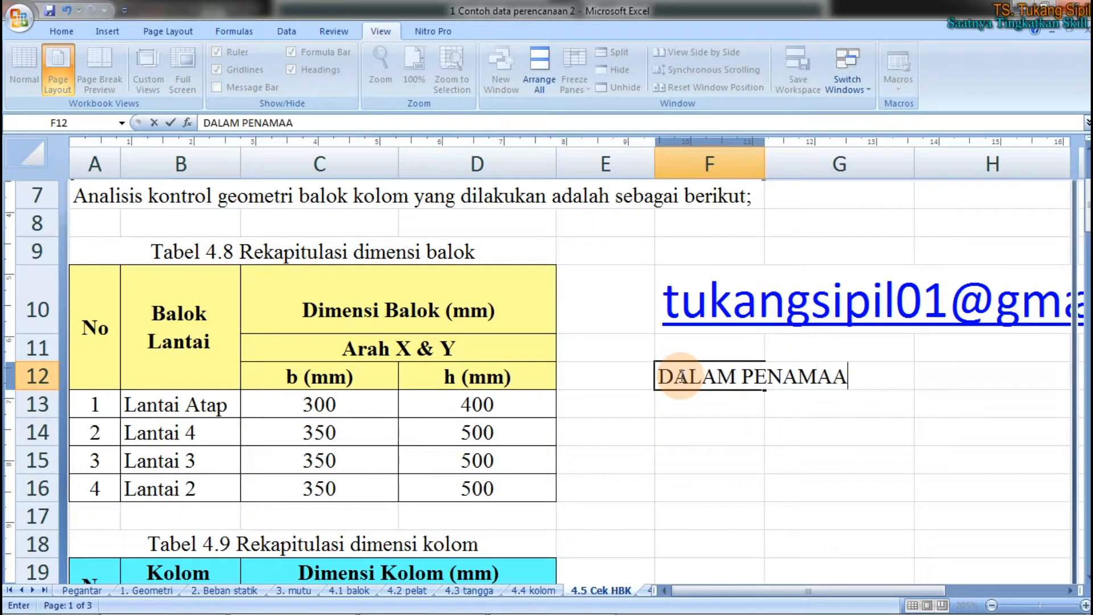
{"action": "type", "text": "N ELEMEN"}
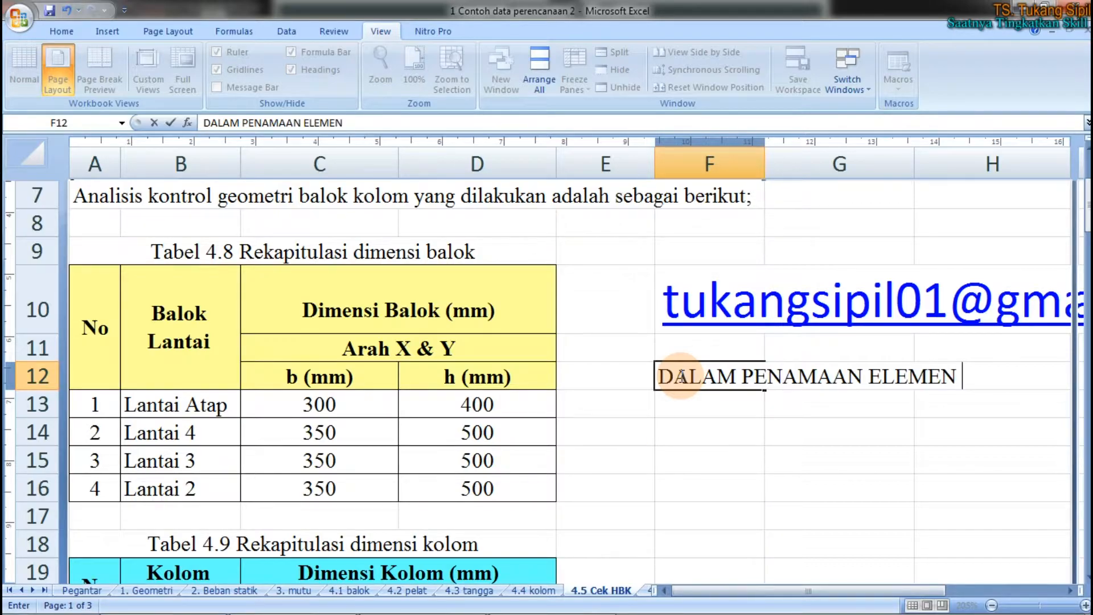
{"action": "type", "text": "TIPS"}
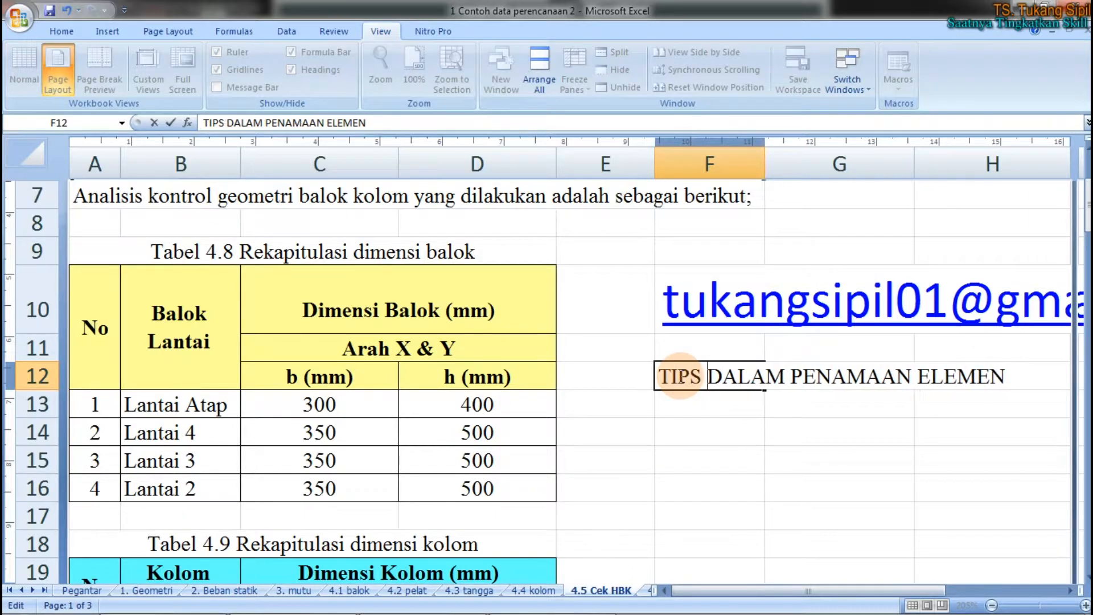
{"action": "key", "text": "Return"}
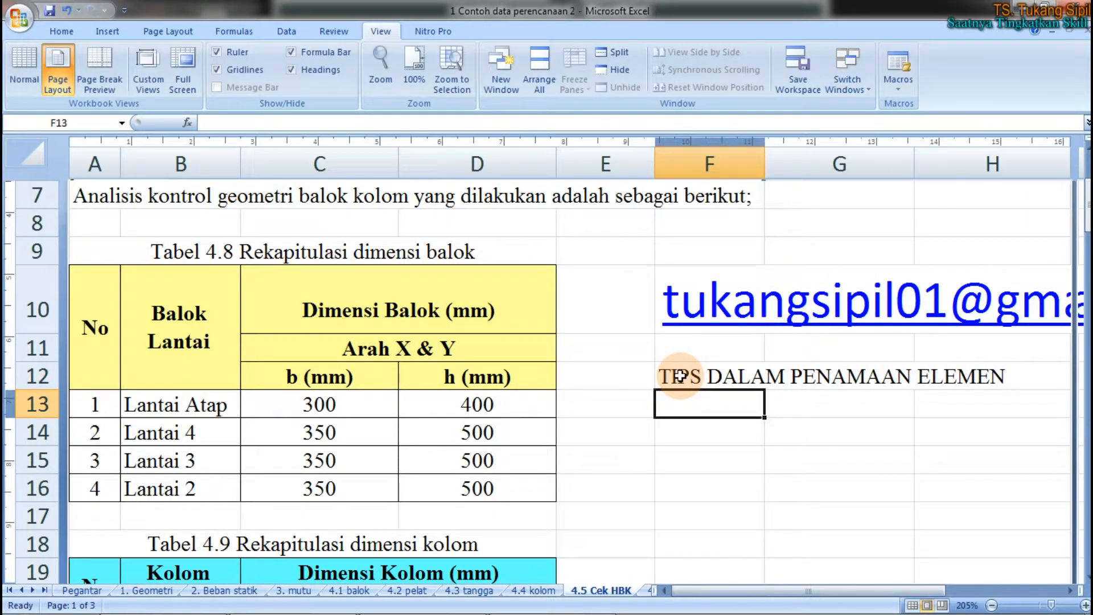
Enter the first naming tip in cell F13: "1. Bisa menggunakan nama lengkap elemen = bakal menumpuk pada view"
{"action": "type", "text": "1"}
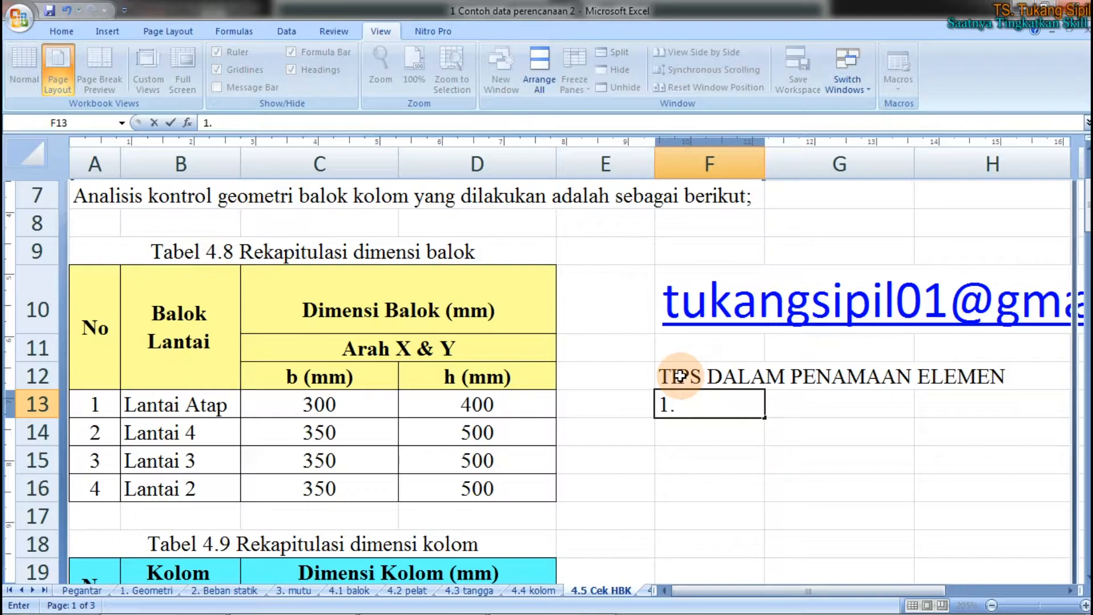
{"action": "type", "text": ". BISA menggunakan"}
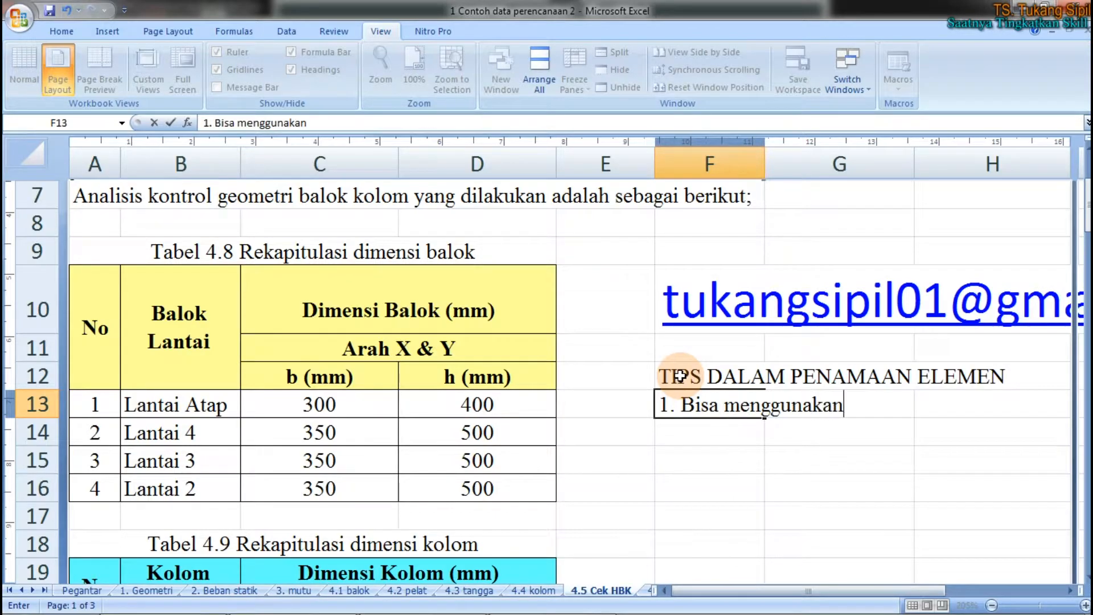
{"action": "type", "text": " nama lengkap e"}
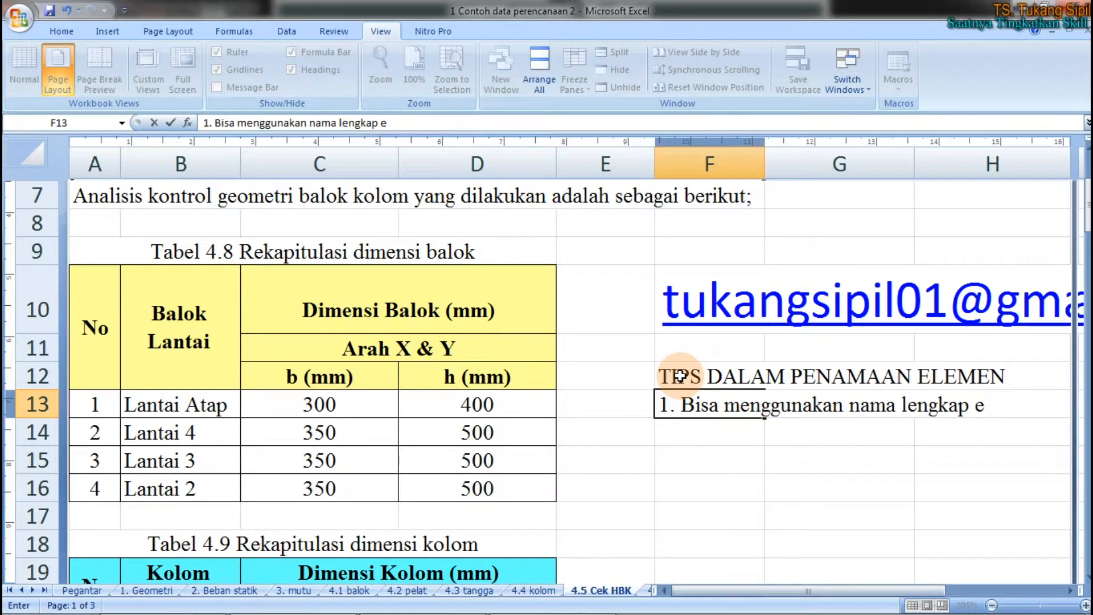
{"action": "type", "text": "lmen"}
{"action": "key", "text": "BackSpace"}
{"action": "key", "text": "BackSpace"}
{"action": "type", "text": "men"}
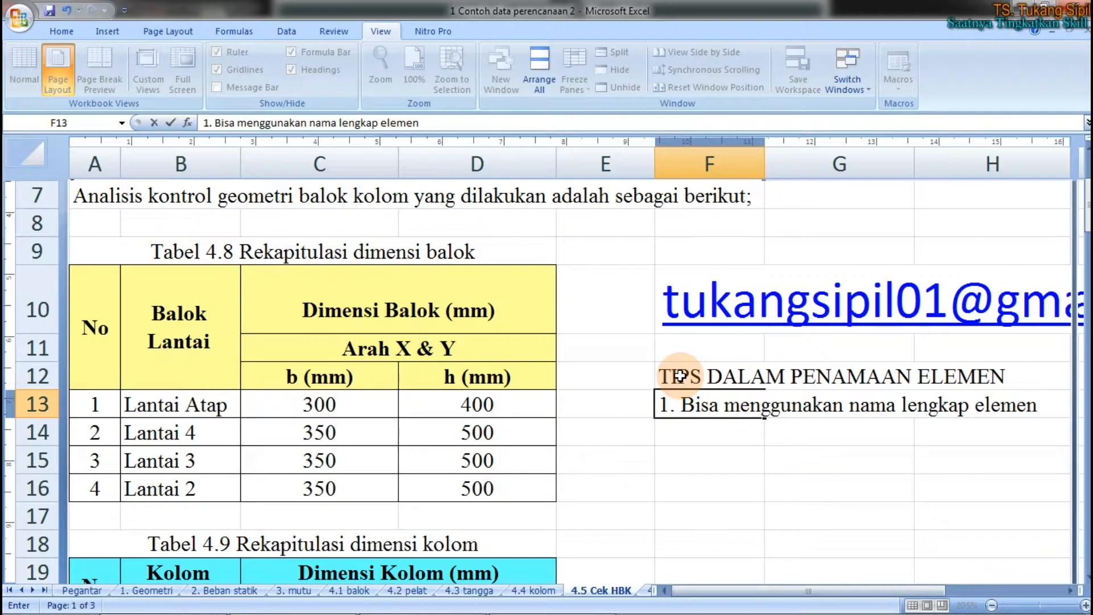
{"action": "type", "text": "baka"}
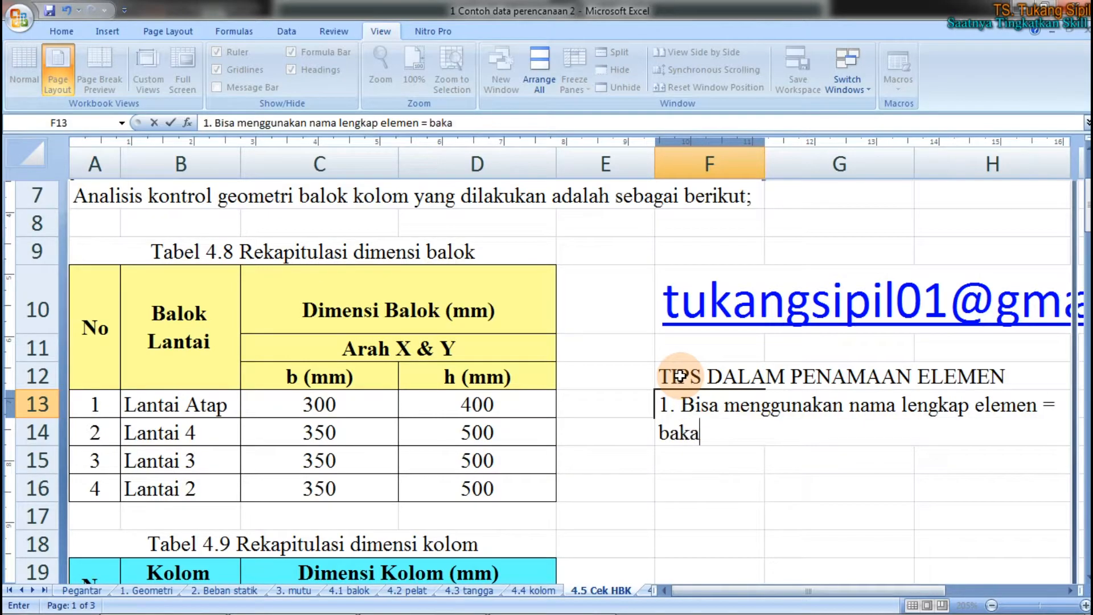
{"action": "type", "text": "l menumpuk pada view"}
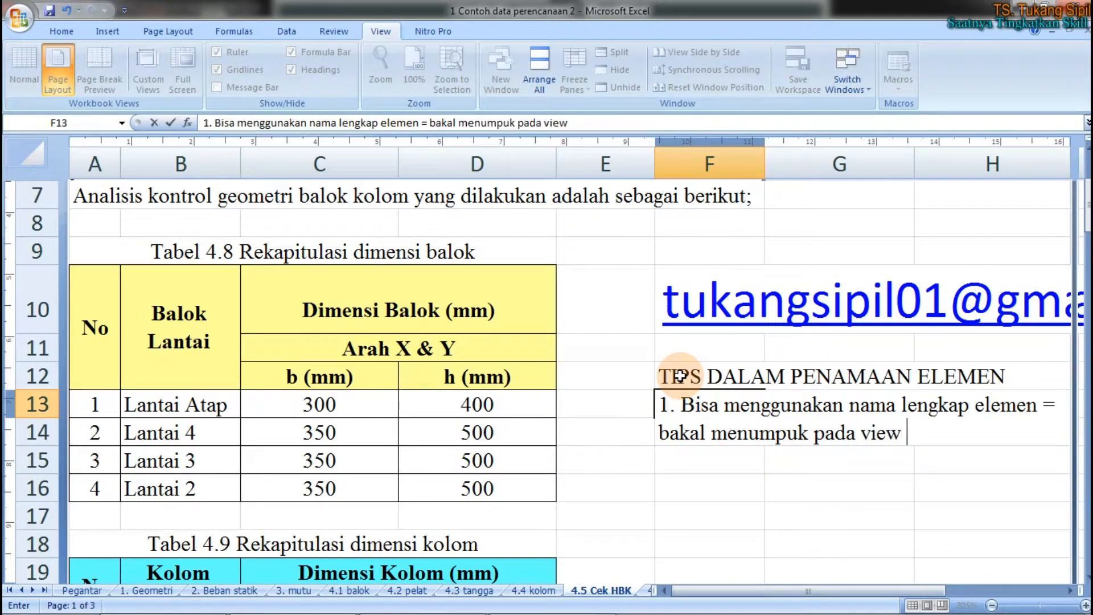
{"action": "key", "text": "Return"}
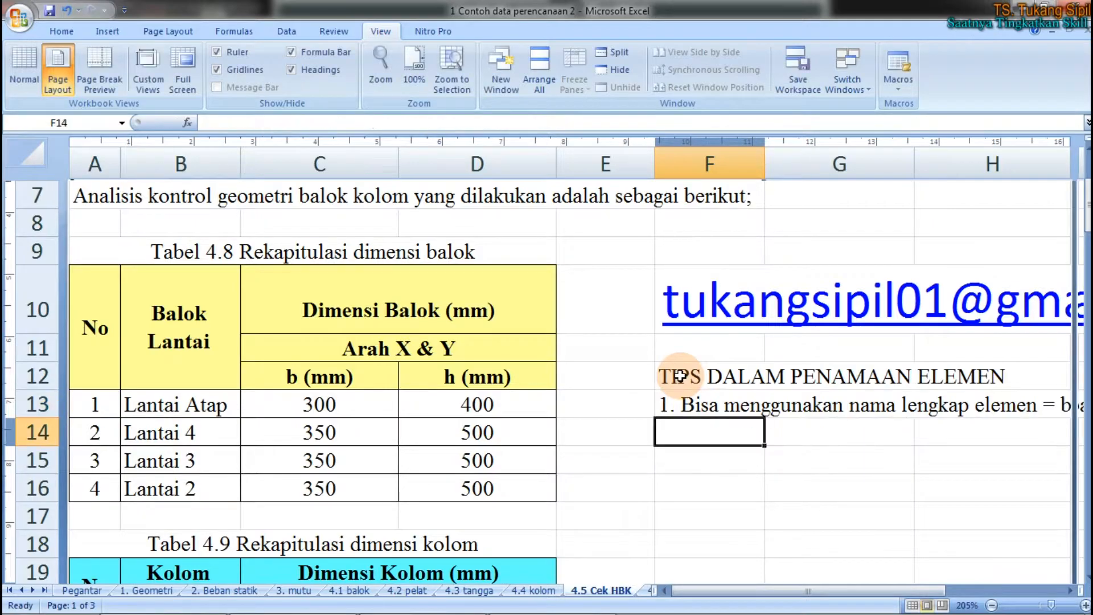
Enter the second naming tip in cell F14: "2. Bisa menggunakan singkatan = lebih rapi dari cara 1"
{"action": "type", "text": "2."}
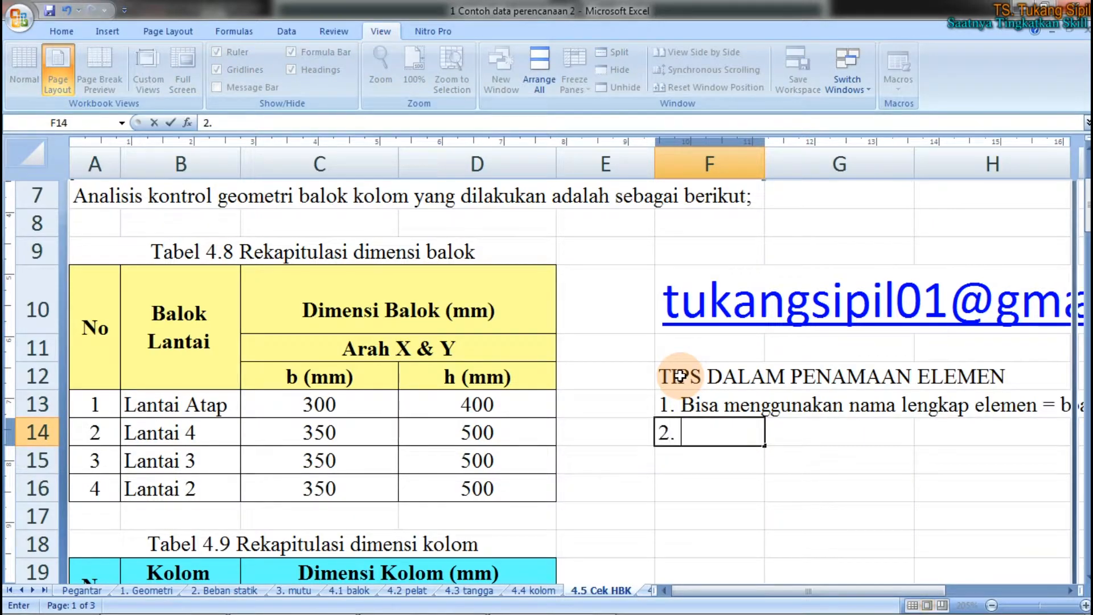
{"action": "type", "text": " Bisa me"}
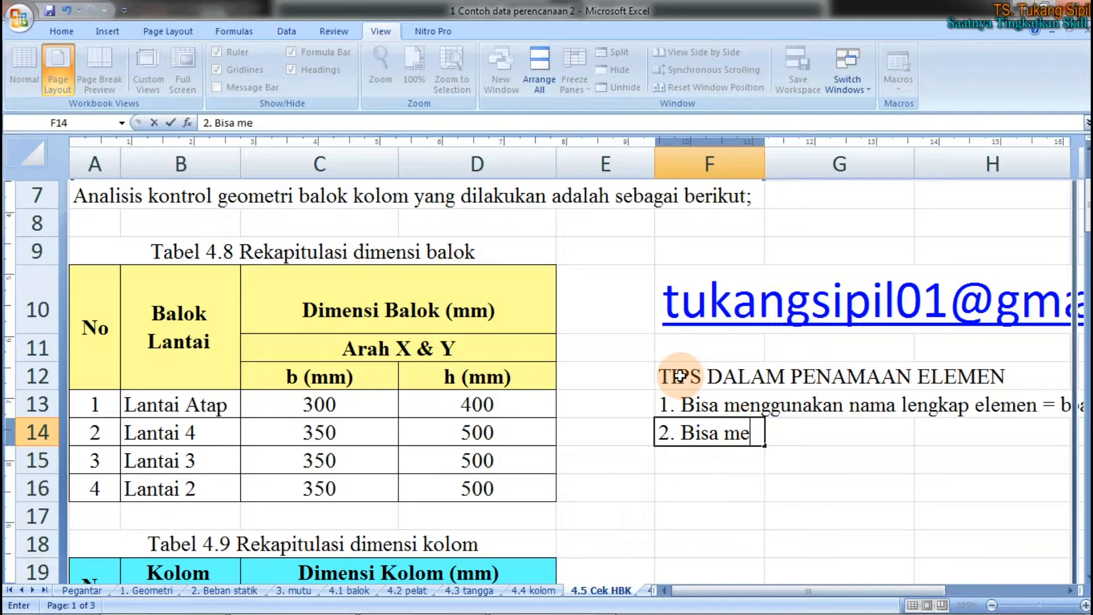
{"action": "type", "text": "nggunakan "}
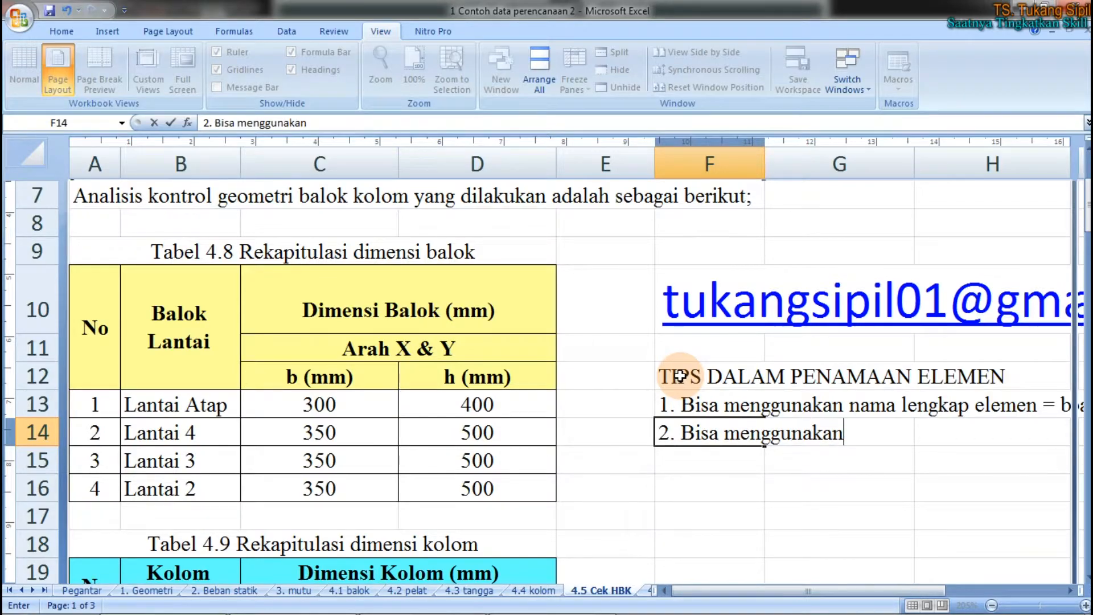
{"action": "type", "text": " singkatan"}
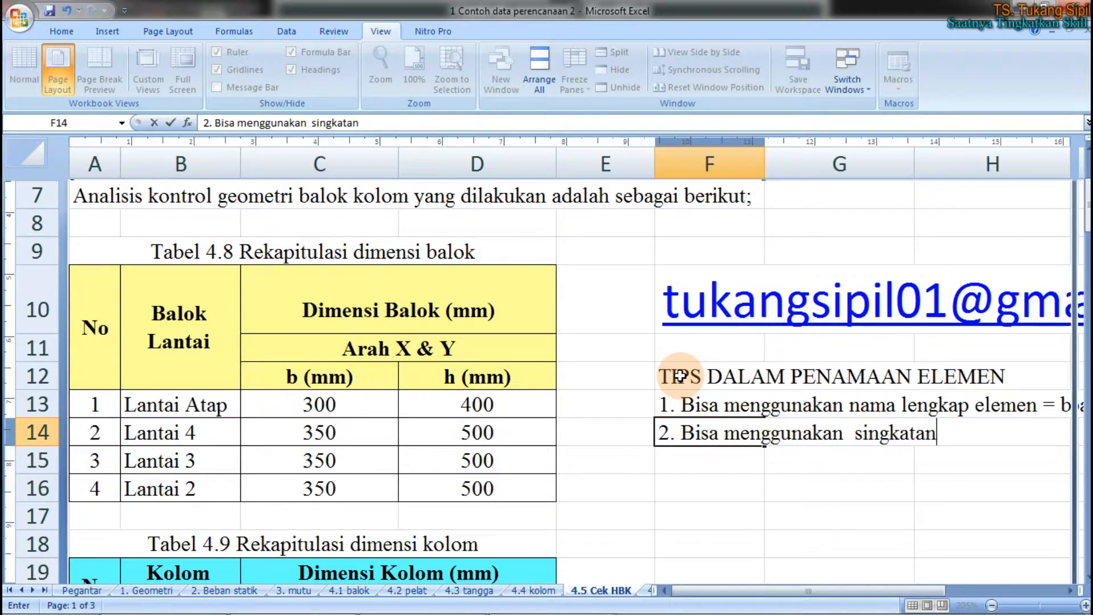
{"action": "type", "text": " = lebih rapi"}
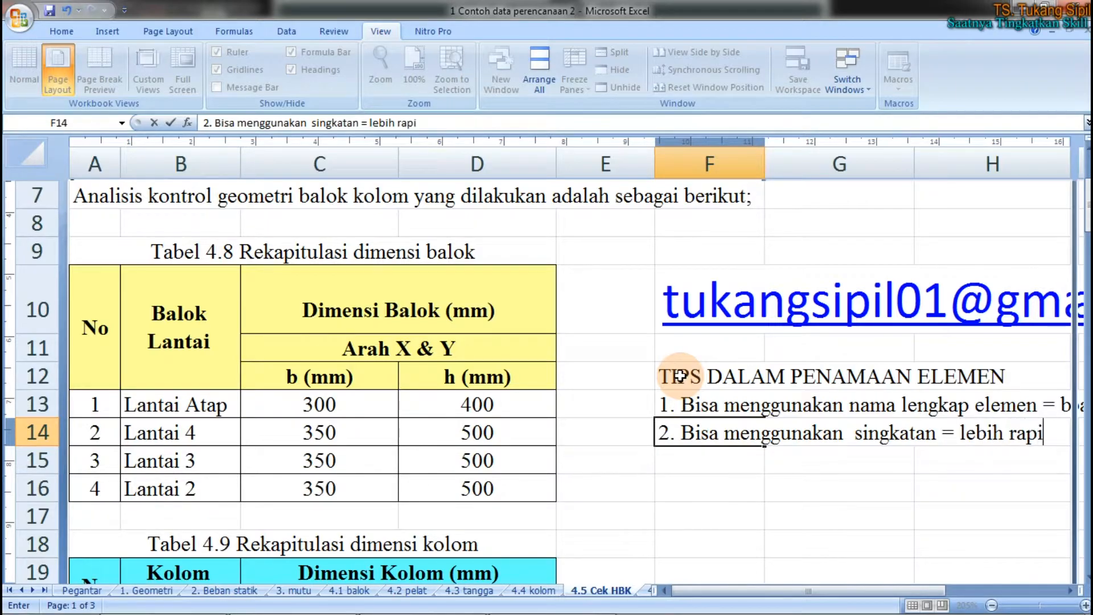
{"action": "type", "text": " dari "}
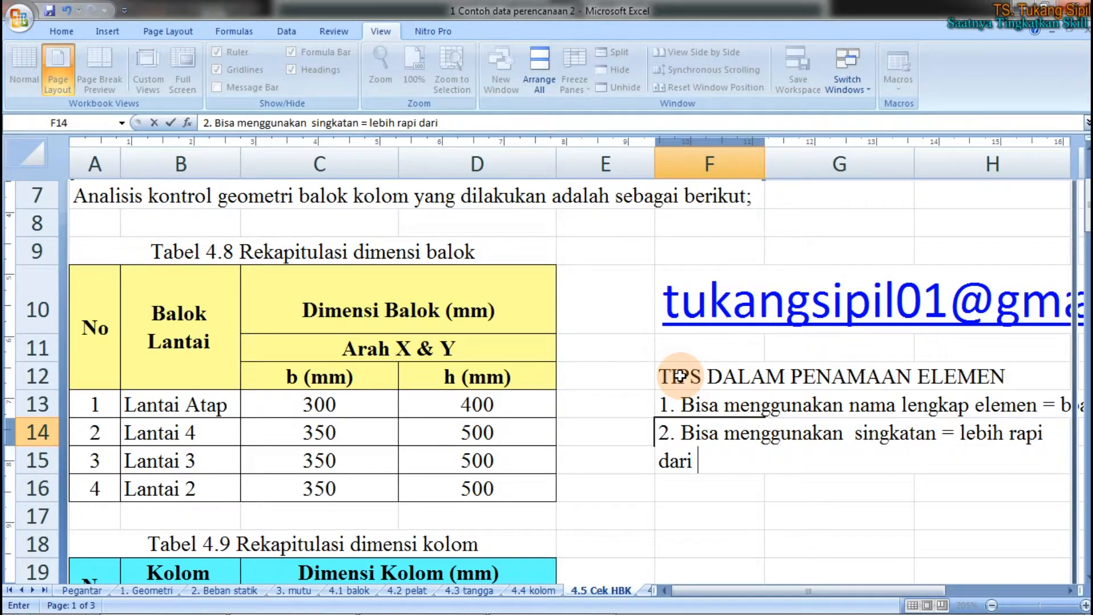
{"action": "type", "text": "cara 1"}
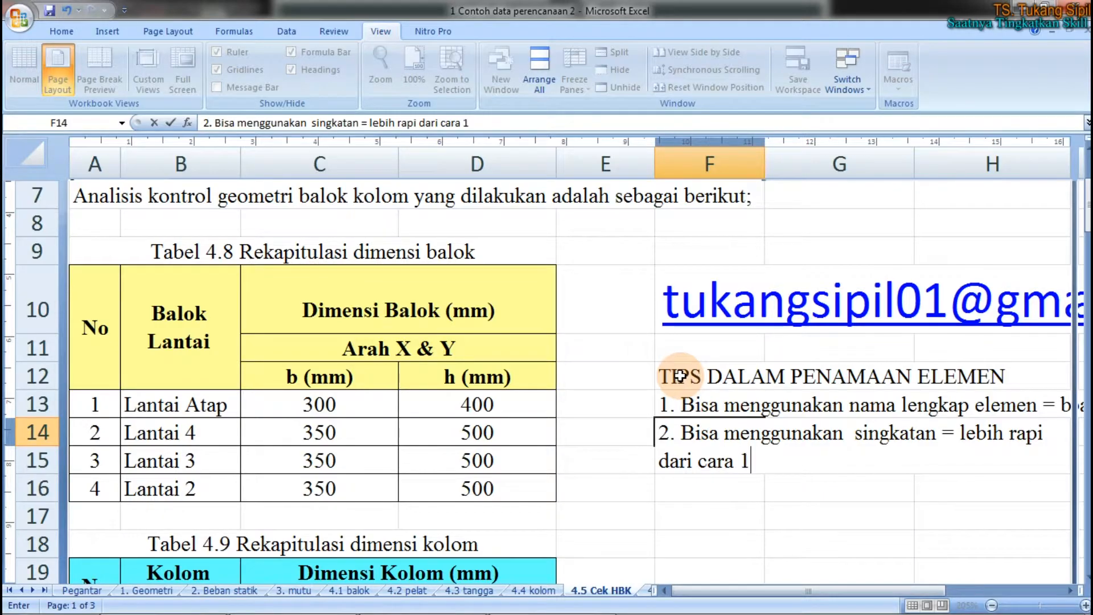
{"action": "key", "text": "Return"}
Start the third naming tip in cell F15 with "3. Bisa menggunakan kode ( dimensi elemen"
{"action": "left_click_drag", "start_coordinate": [796, 591], "coordinate": [908, 581]}
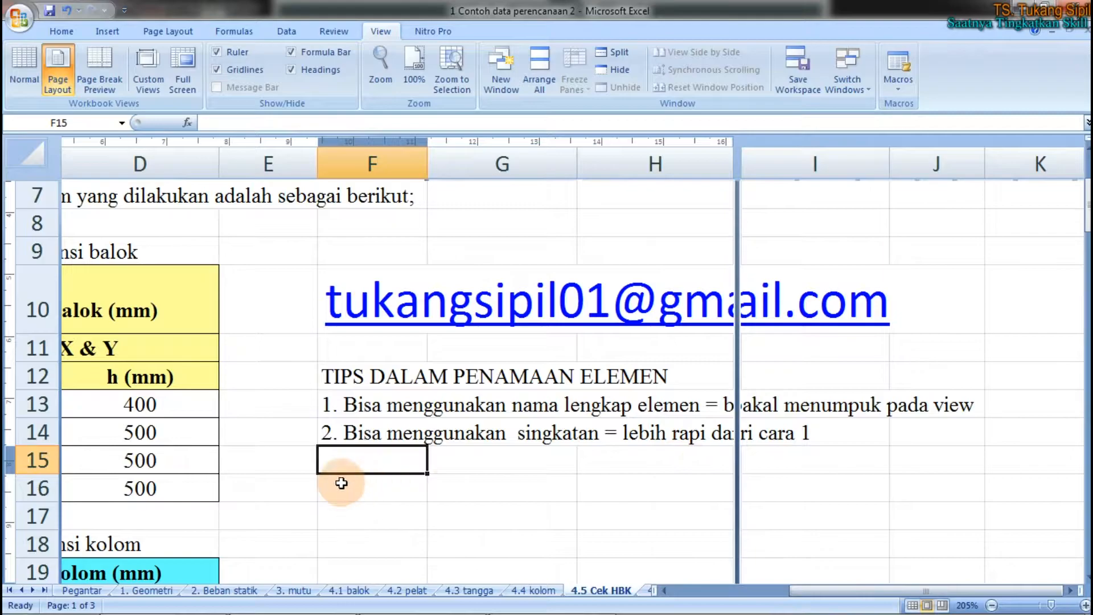
{"action": "type", "text": "3."}
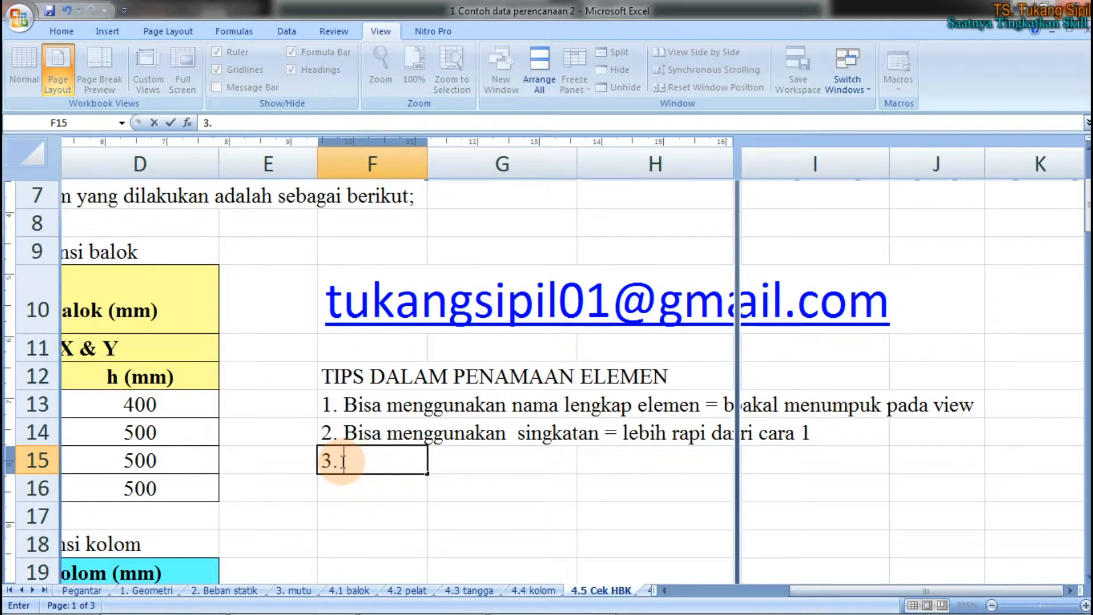
{"action": "type", "text": " Bisa meng"}
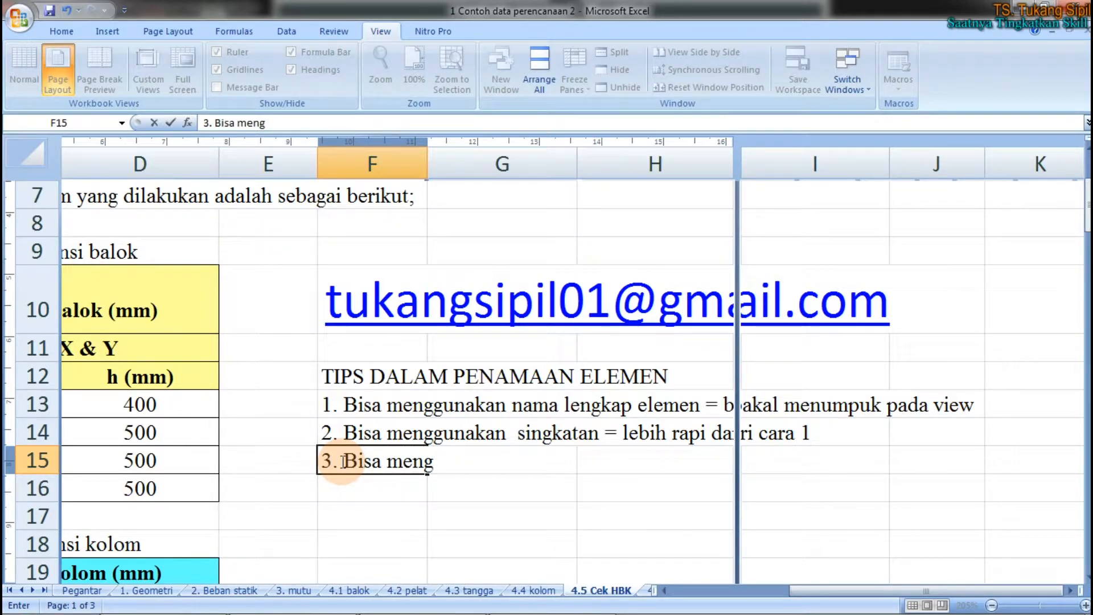
{"action": "key", "text": "BackSpace"}
{"action": "key", "text": "BackSpace"}
{"action": "type", "text": "nggunakan "}
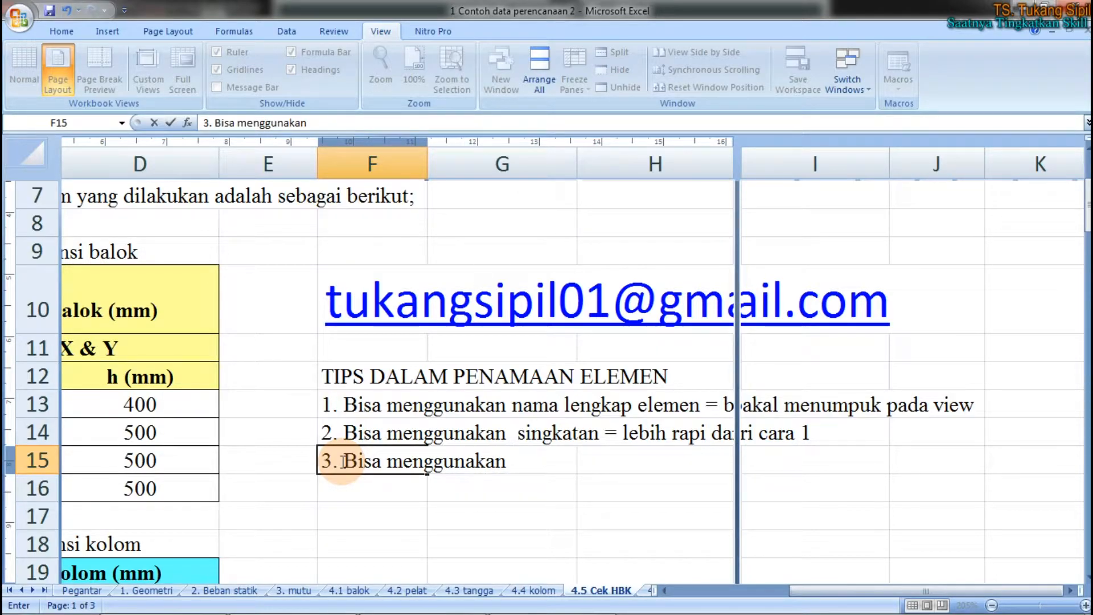
{"action": "type", "text": "kode balo"}
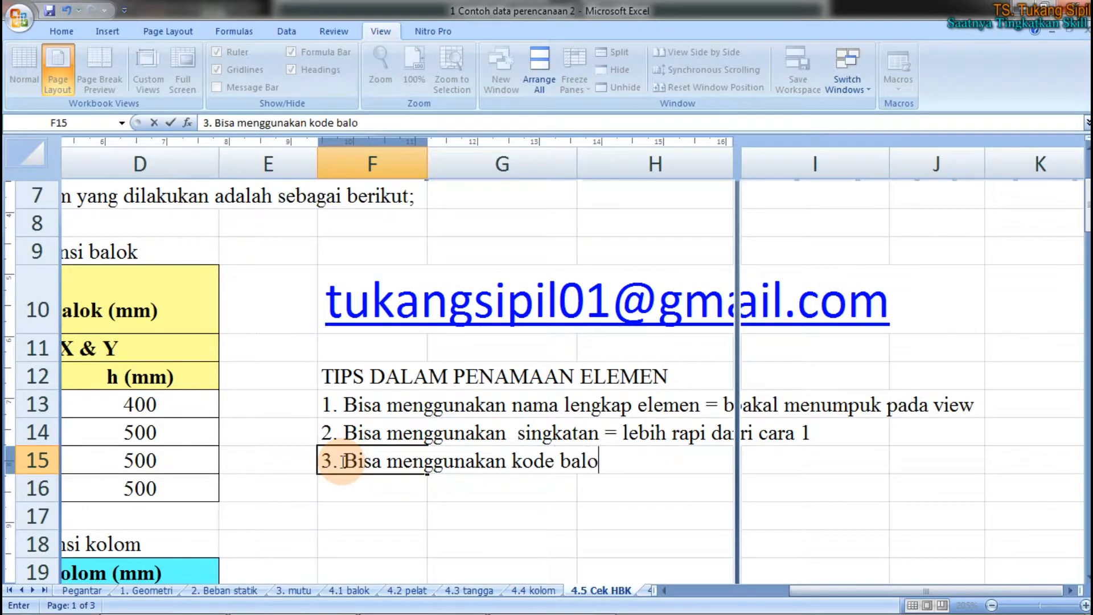
{"action": "key", "text": "BackSpace"}
{"action": "key", "text": "BackSpace"}
{"action": "key", "text": "BackSpace"}
{"action": "key", "text": "BackSpace"}
{"action": "type", "text": "uku"}
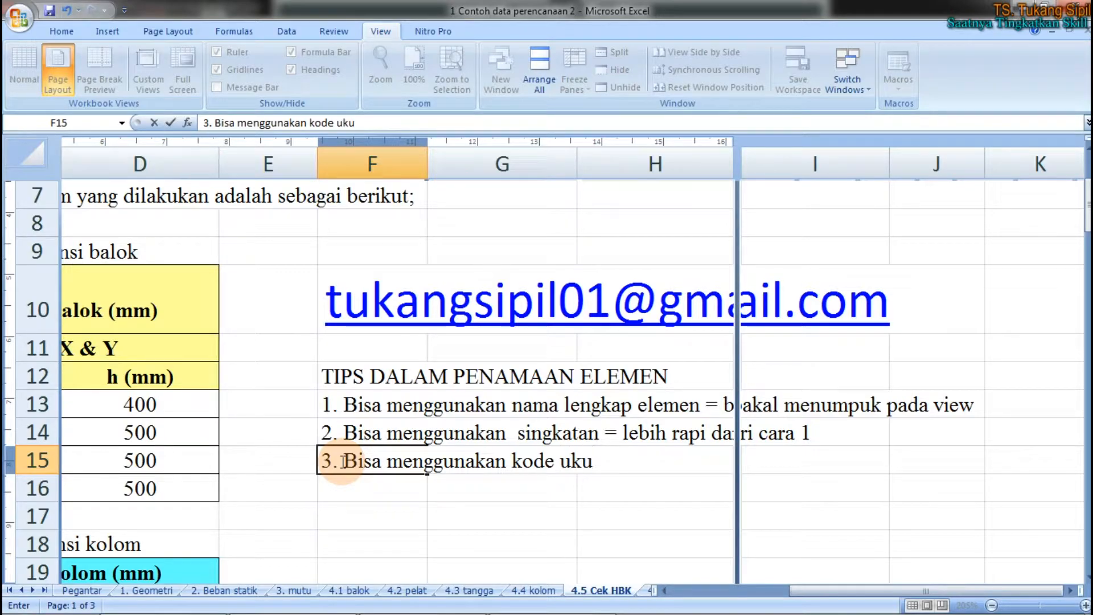
{"action": "key", "text": "BackSpace"}
{"action": "key", "text": "BackSpace"}
{"action": "key", "text": "BackSpace"}
{"action": "type", "text": "( dimens"}
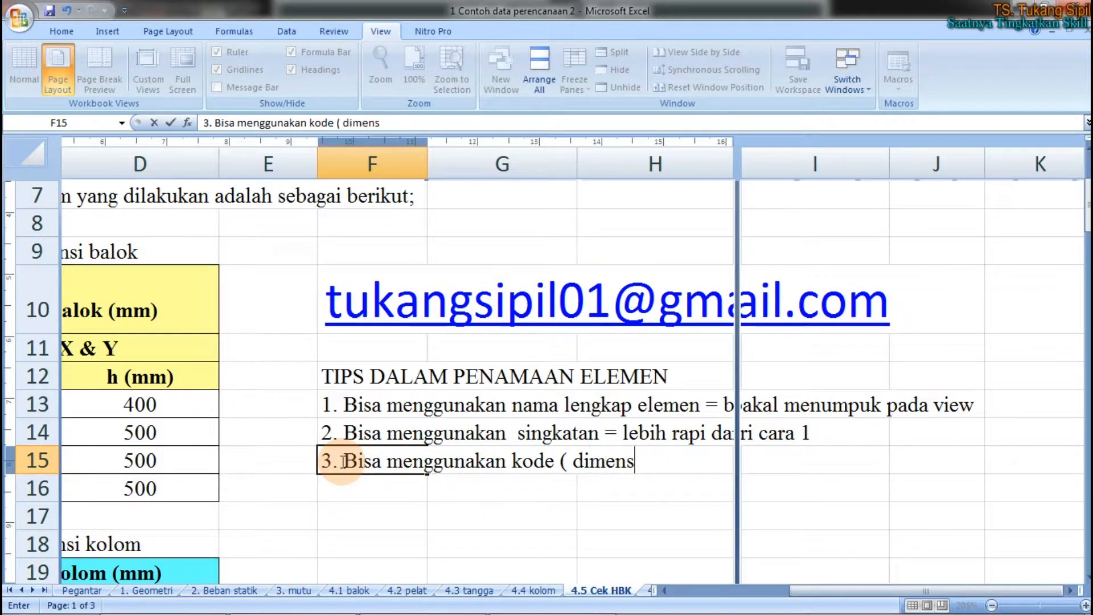
{"action": "type", "text": "i elemen/"}
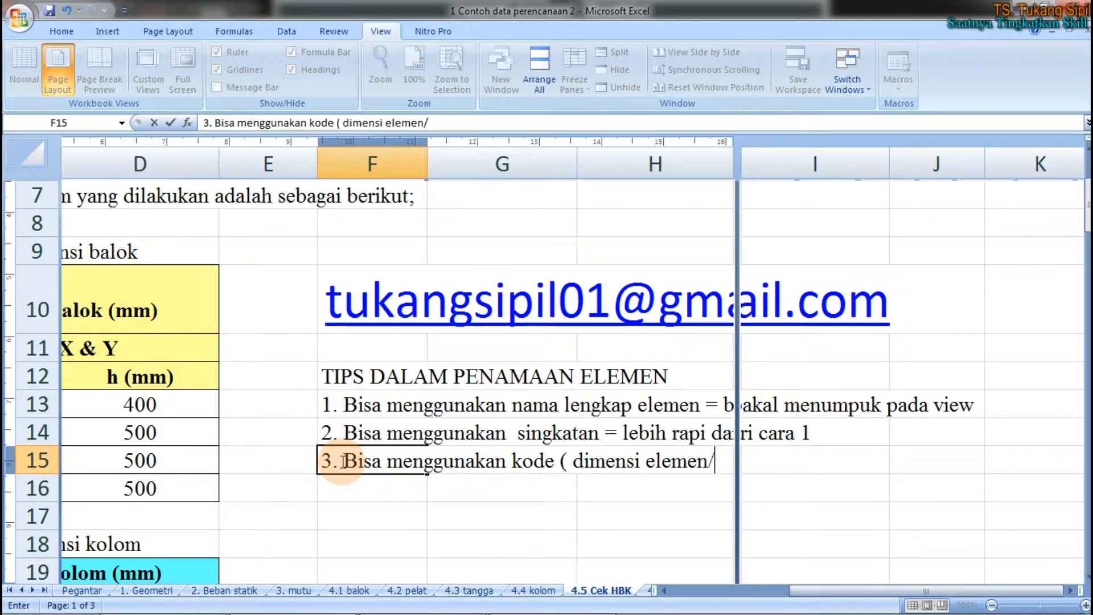
{"action": "type", "text": "ur"}
{"action": "key", "text": "BackSpace"}
{"action": "key", "text": "BackSpace"}
{"action": "key", "text": "BackSpace"}
Complete the tip in F15 with ", huruf awal, nomor dan kombinasi) = jauh lebih rapi dan lebih simpel dari cara 1 dan 2"
{"action": "type", "text": ", huruf awal"}
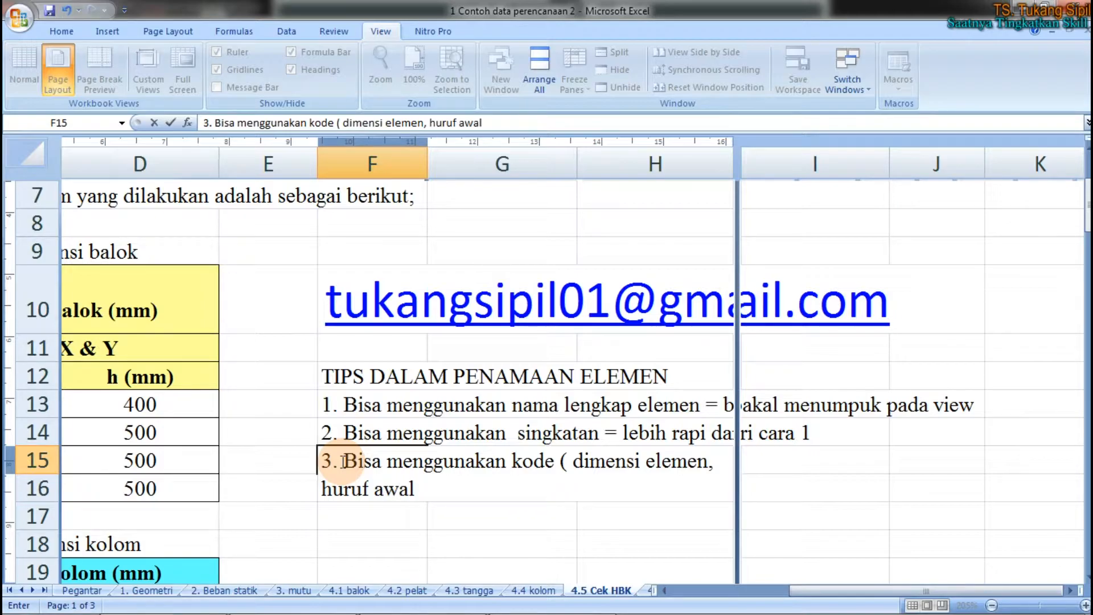
{"action": "type", "text": ", no"}
{"action": "key", "text": "BackSpace"}
{"action": "key", "text": "BackSpace"}
{"action": "key", "text": "BackSpace"}
{"action": "key", "text": "BackSpace"}
{"action": "type", "text": ", nomor,"}
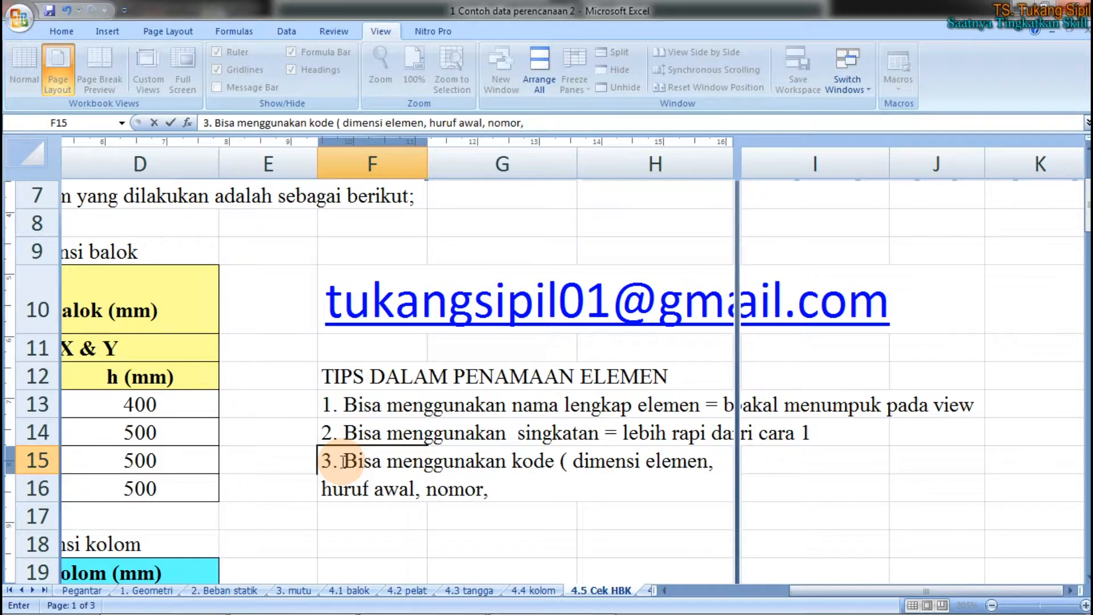
{"action": "key", "text": "BackSpace"}
{"action": "type", "text": "dan kombinas"}
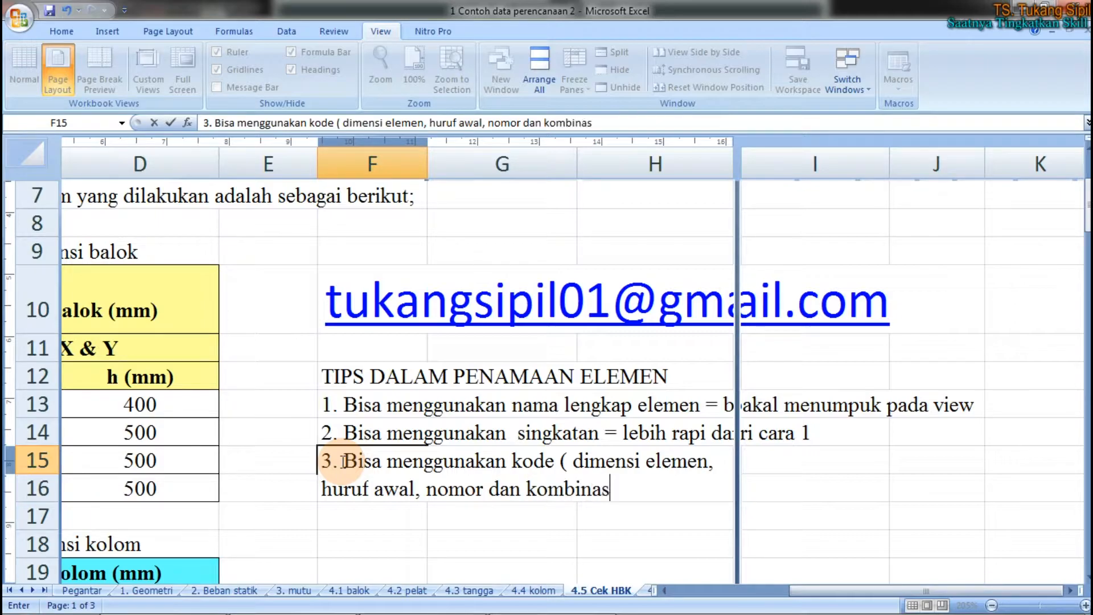
{"action": "type", "text": "i) = ja"}
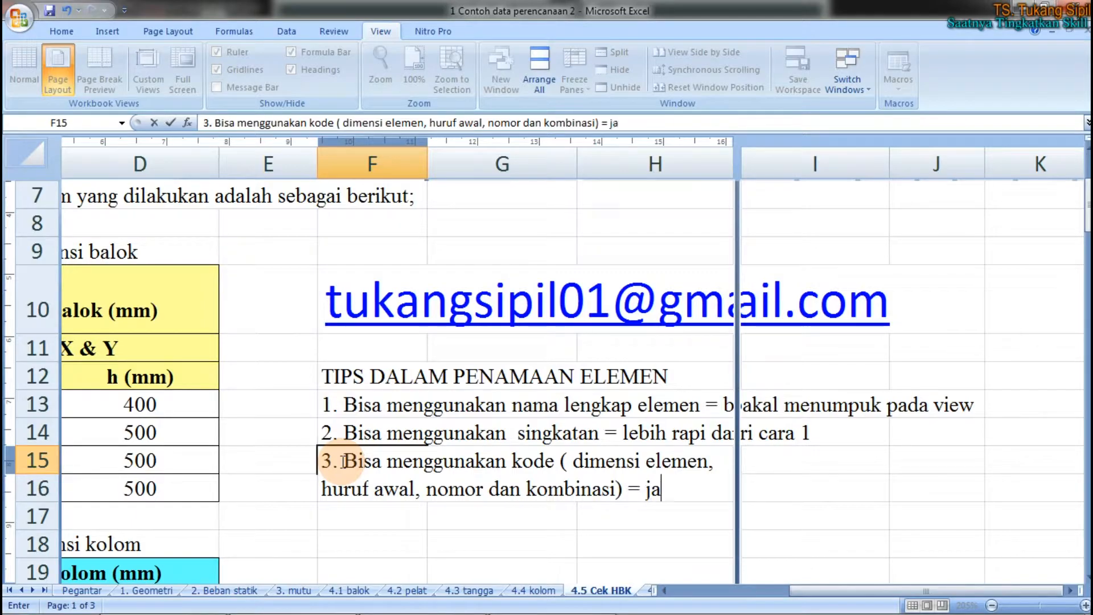
{"action": "type", "text": "uh ra"}
{"action": "key", "text": "BackSpace"}
{"action": "key", "text": "BackSpace"}
{"action": "type", "text": "lebih"}
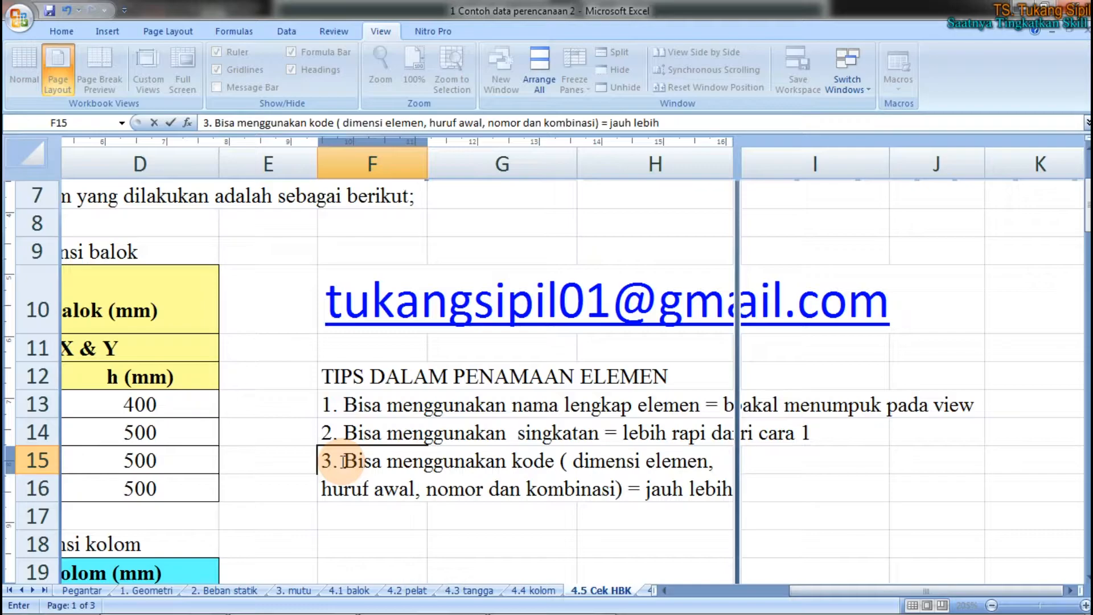
{"action": "type", "text": " rapi dan"}
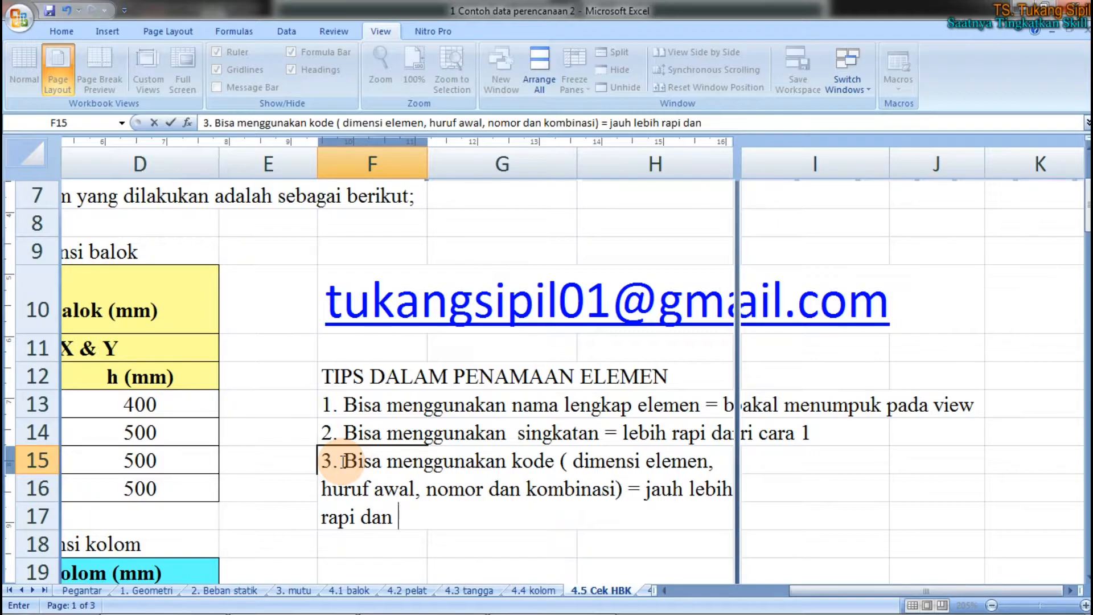
{"action": "type", "text": "lebih"}
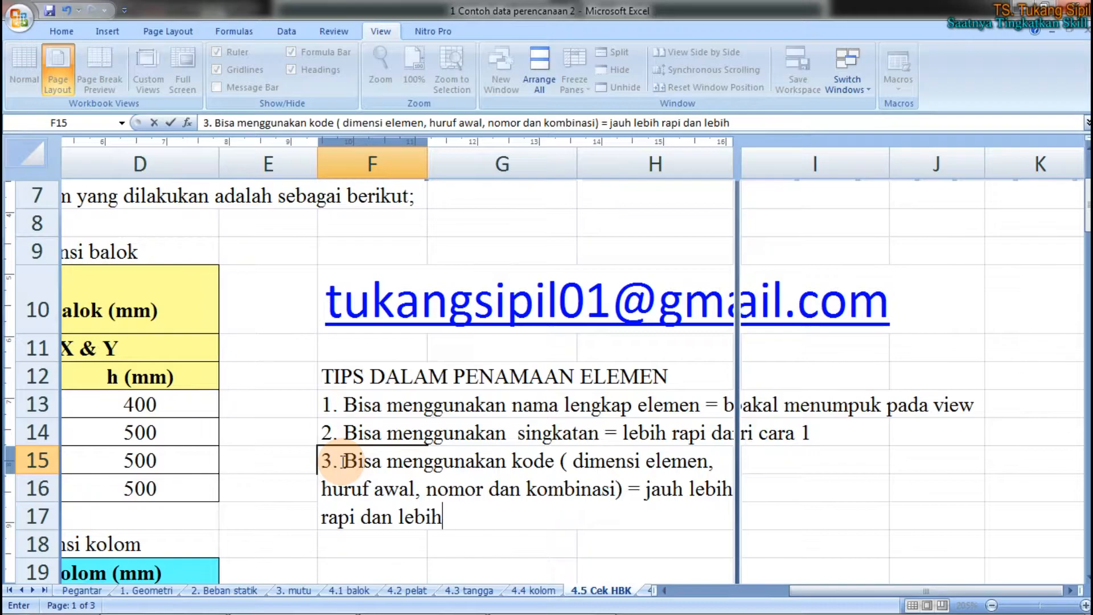
{"action": "type", "text": " simpel"}
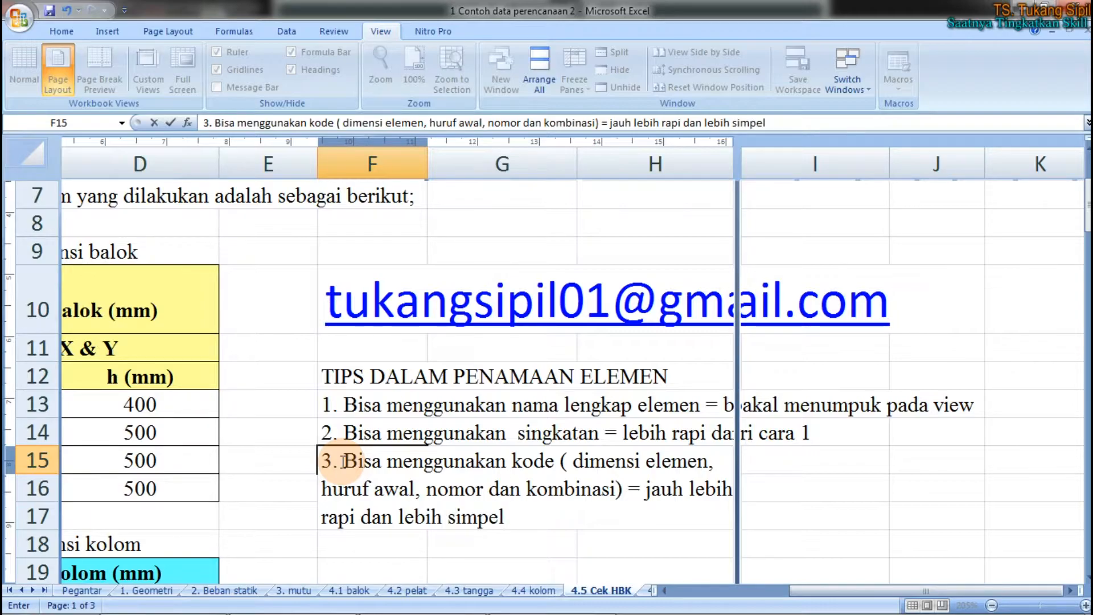
{"action": "type", "text": " dari cara 1 "}
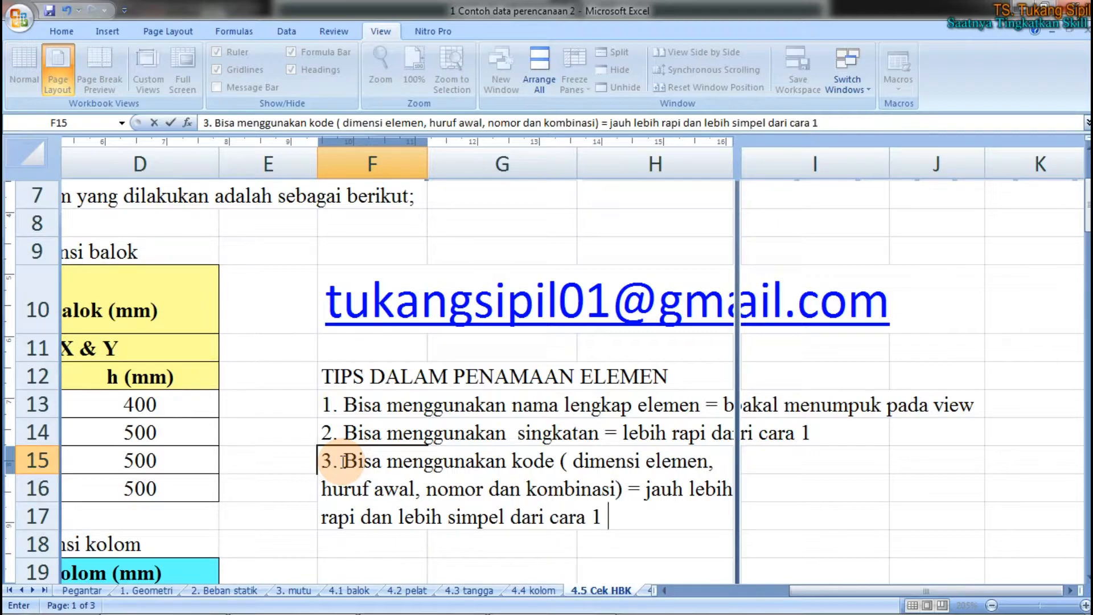
{"action": "type", "text": "dan 2"}
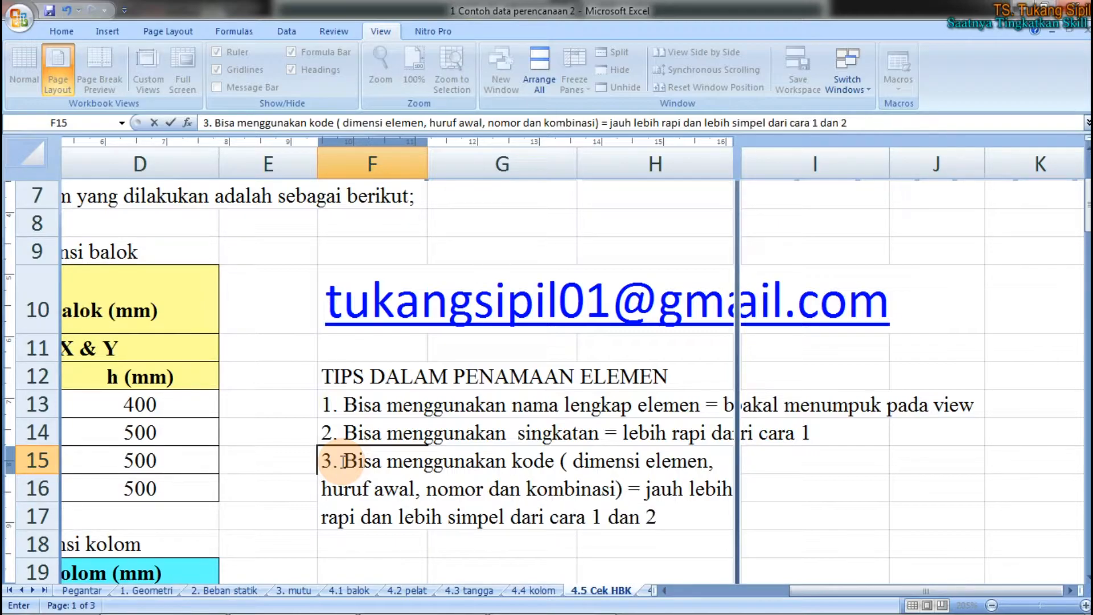
{"action": "key", "text": "Return"}
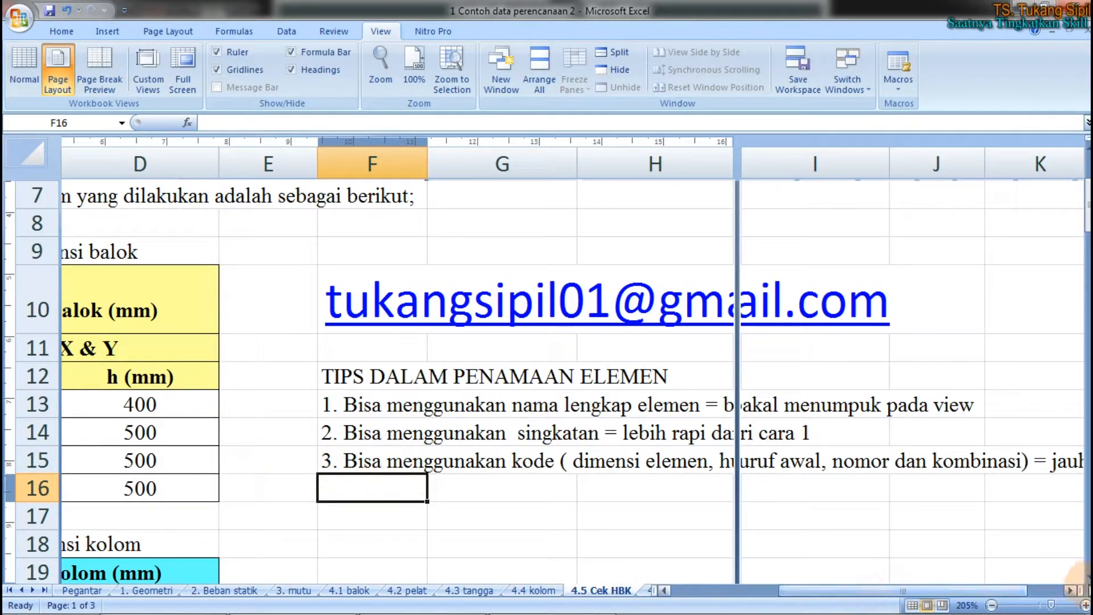
Enter the subheading "contoh penamaan" in cell F16, directly below the three naming tips
{"action": "left_click", "coordinate": [1070, 591]}
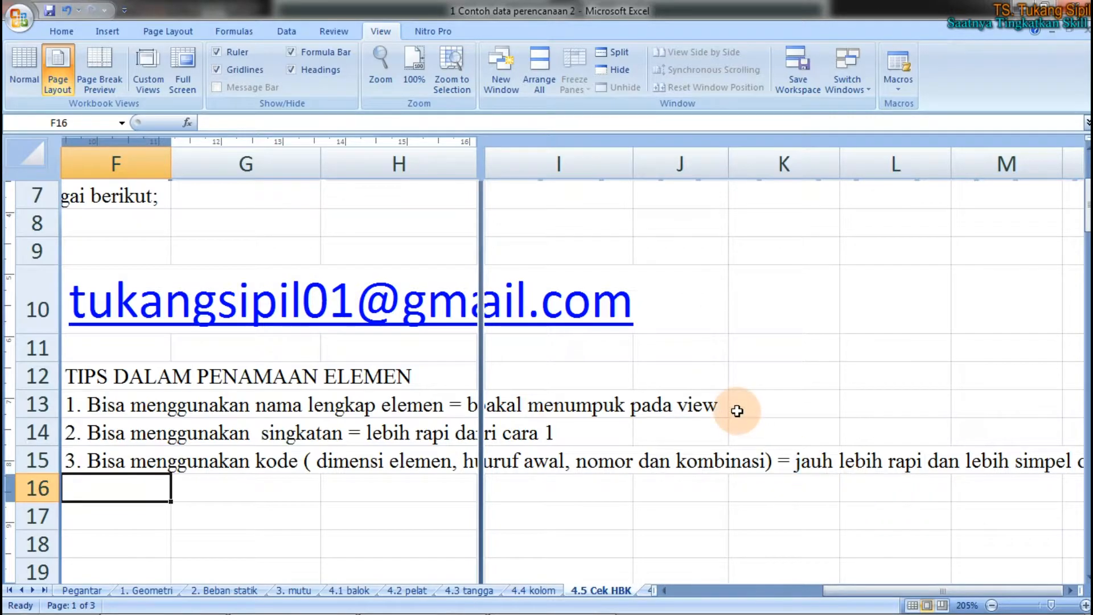
{"action": "type", "text": "contoh"}
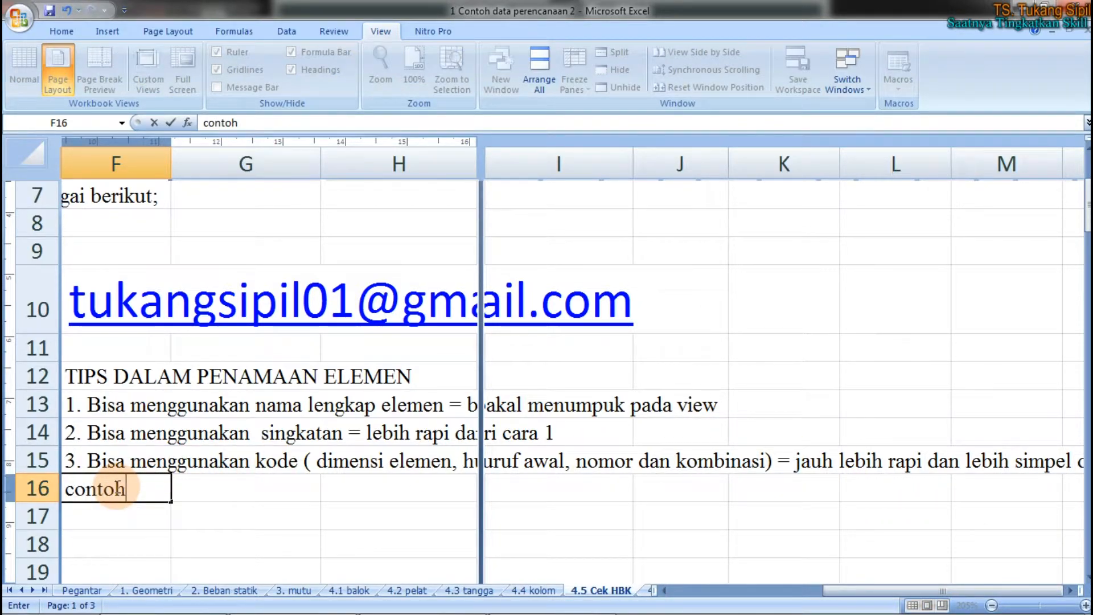
{"action": "key", "text": "Return"}
{"action": "left_click", "coordinate": [116, 488]}
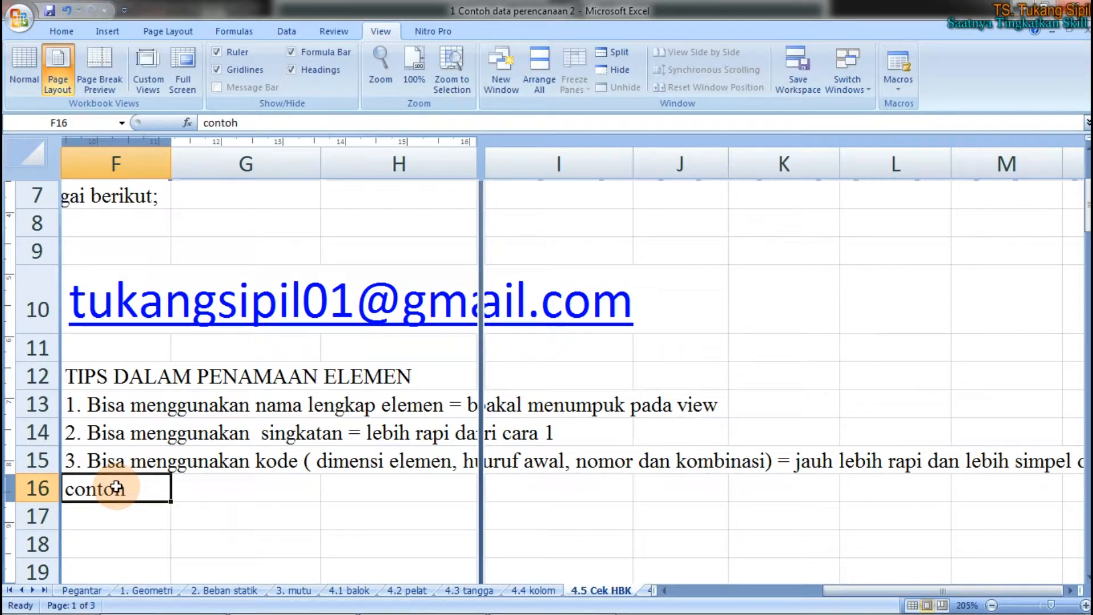
{"action": "key", "text": "F2"}
{"action": "type", "text": "penamaan"}
{"action": "key", "text": "Return"}
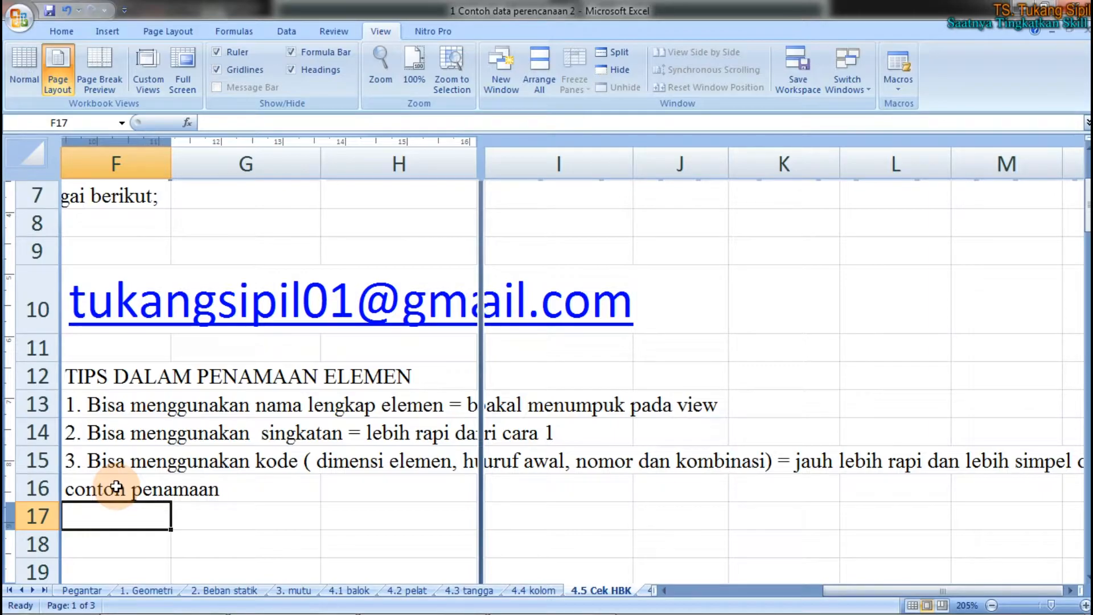
Write the first full-name example in cell F17 as "1. Balok 300x500"
{"action": "type", "text": "1."}
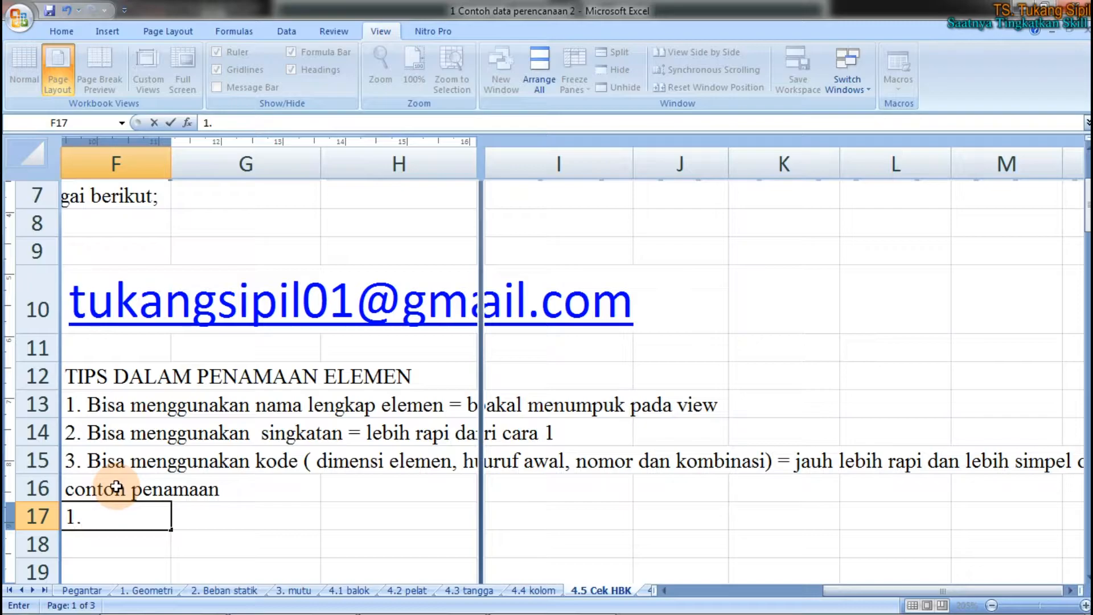
{"action": "type", "text": "balok"}
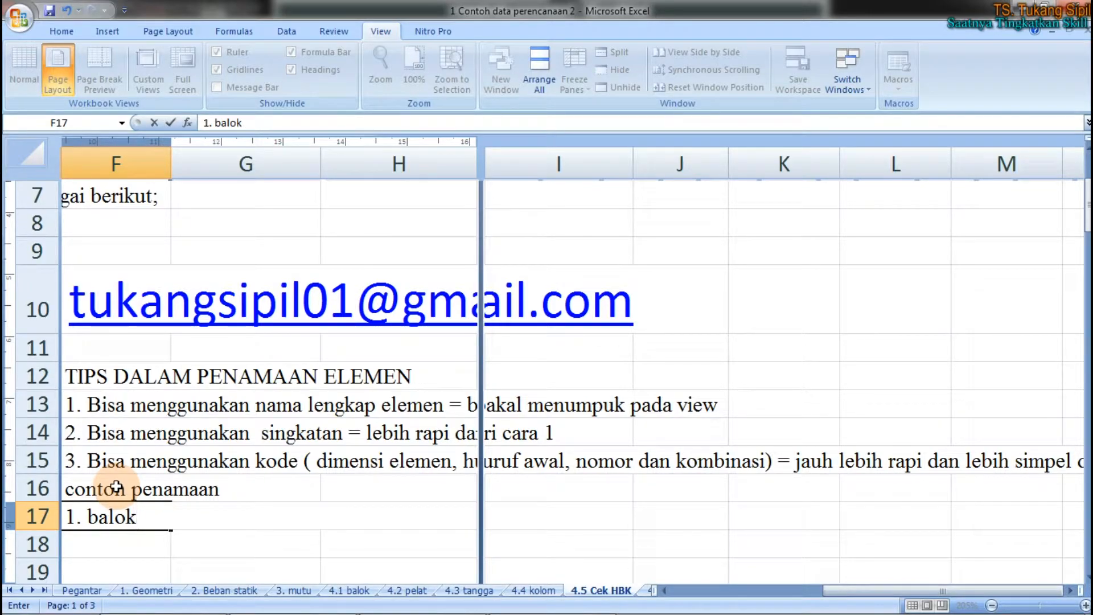
{"action": "key", "text": "BackSpace"}
{"action": "key", "text": "BackSpace"}
{"action": "key", "text": "BackSpace"}
{"action": "key", "text": "BackSpace"}
{"action": "key", "text": "BackSpace"}
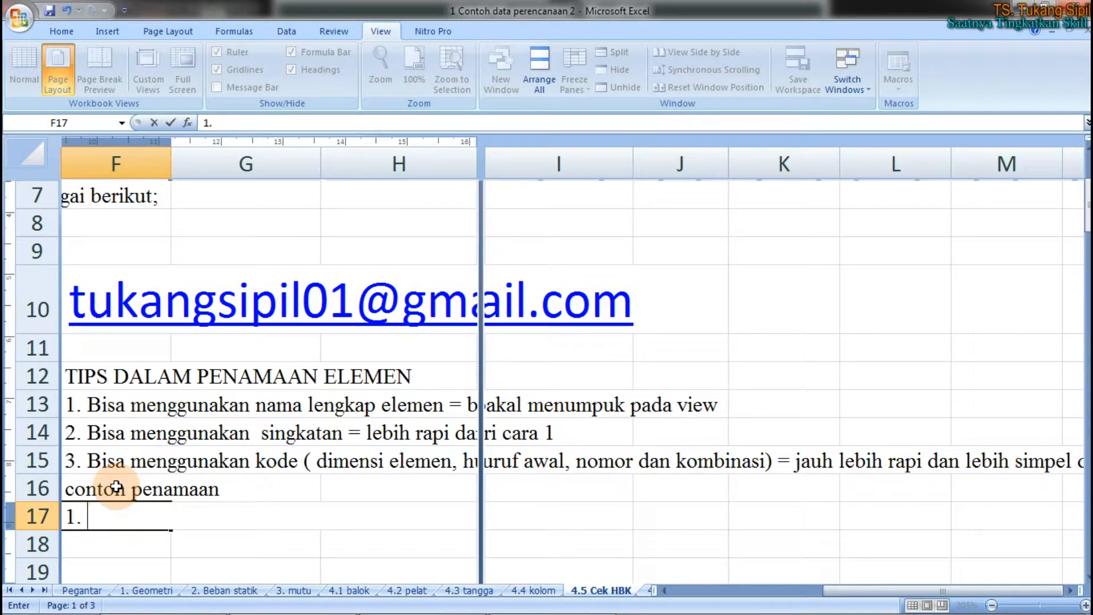
{"action": "type", "text": "Balok"}
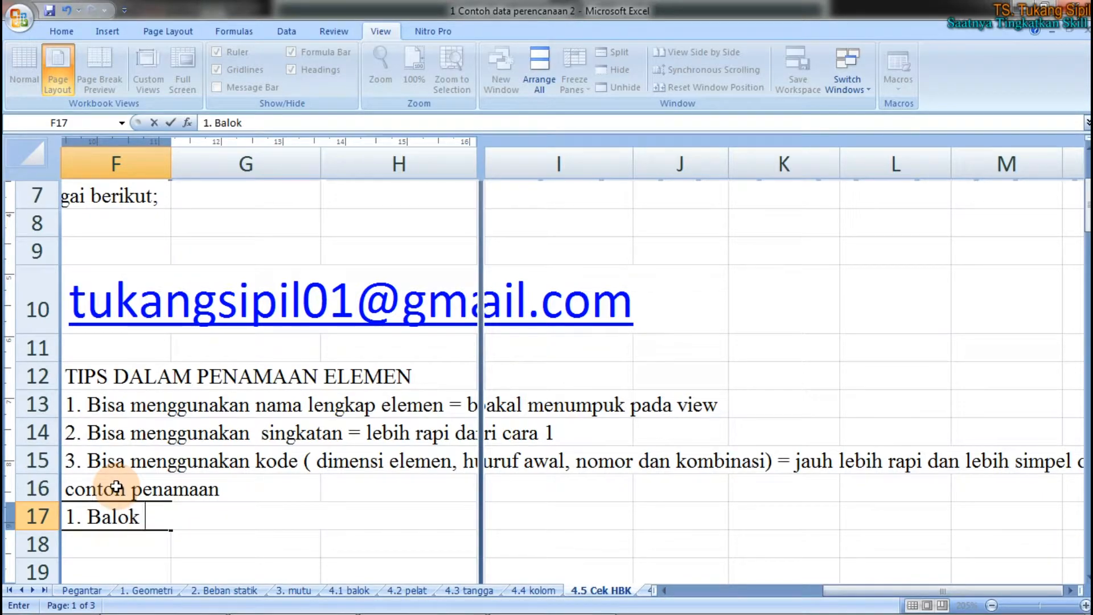
{"action": "type", "text": " 300"}
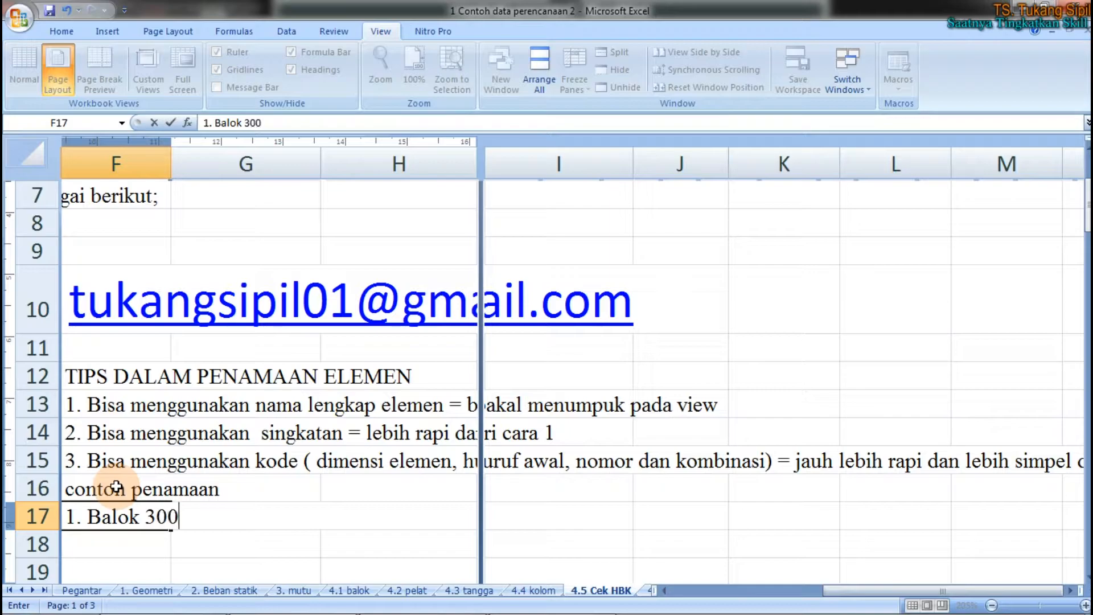
{"action": "type", "text": "x500"}
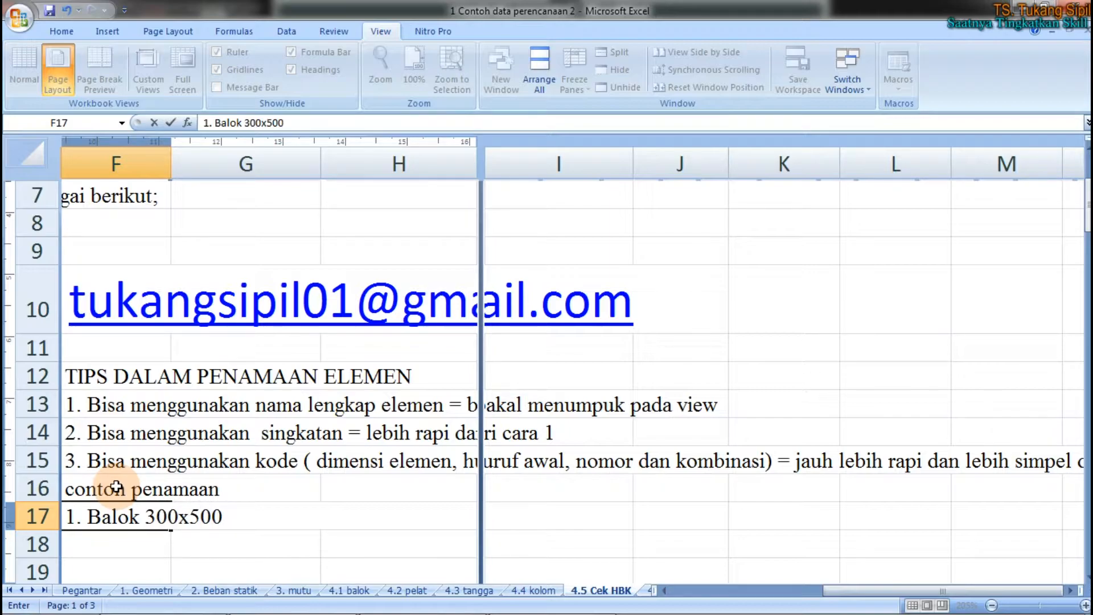
Append a second full-name example to the text in F17: ", Balok lantai 2 300x500"
{"action": "type", "text": ", balok"}
{"action": "key", "text": "BackSpace"}
{"action": "key", "text": "BackSpace"}
{"action": "key", "text": "BackSpace"}
{"action": "key", "text": "BackSpace"}
{"action": "key", "text": "BackSpace"}
{"action": "key", "text": "BackSpace"}
{"action": "type", "text": "\\"}
{"action": "key", "text": "BackSpace"}
{"action": "type", "text": ","}
{"action": "key", "text": "BackSpace"}
{"action": "key", "text": "BackSpace"}
{"action": "type", "text": "/"}
{"action": "key", "text": "BackSpace"}
{"action": "type", "text": ", BA"}
{"action": "key", "text": "BackSpace"}
{"action": "type", "text": "alok lantai 2"}
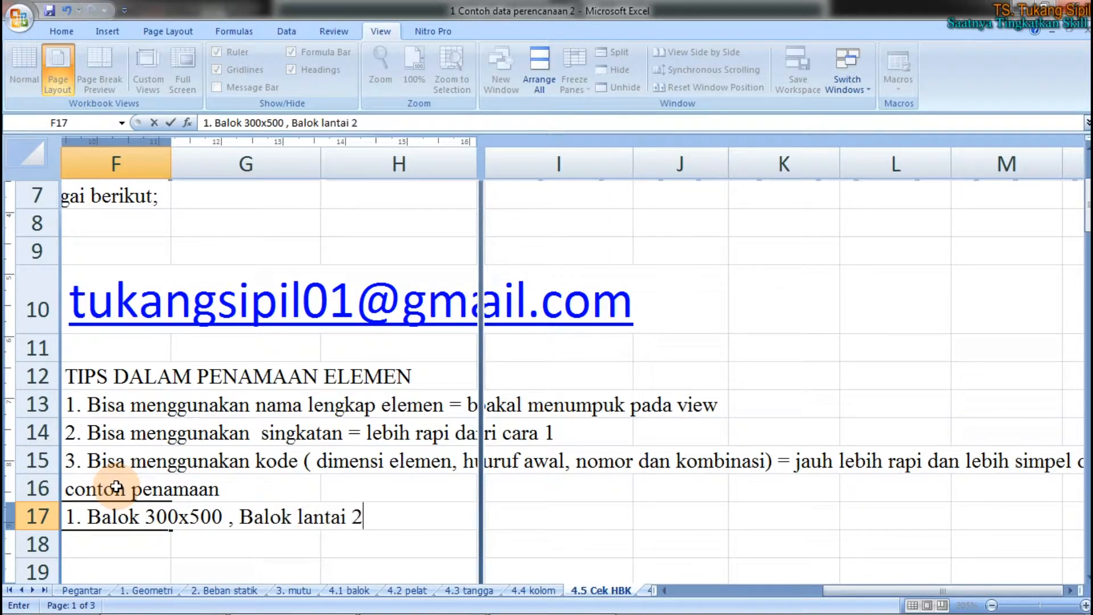
{"action": "type", "text": " 300x500"}
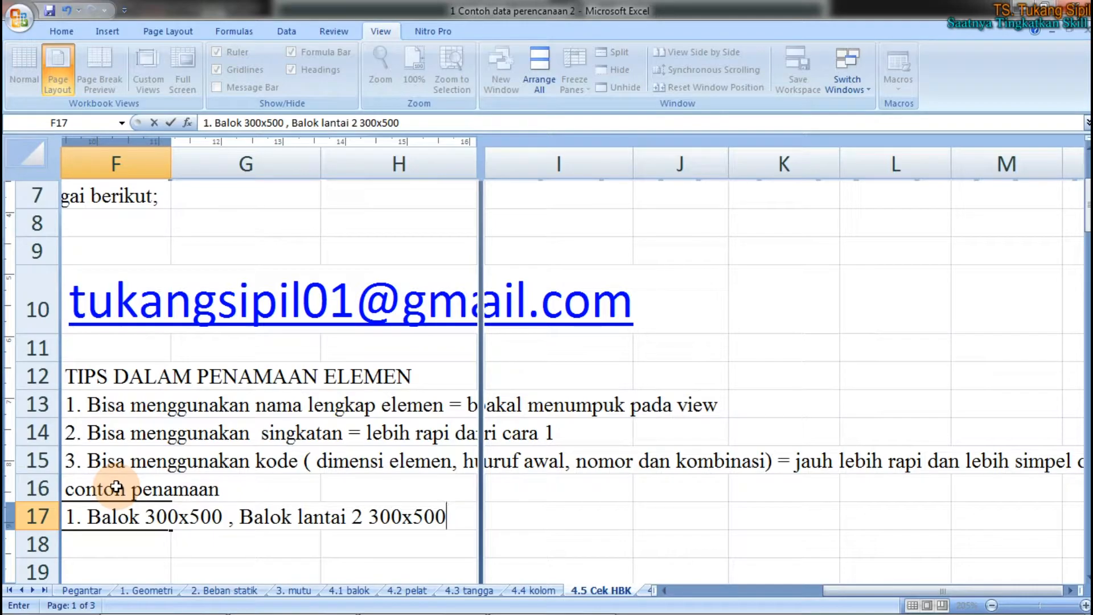
Capitalise the word "lantai" in the second example in F17 so it reads "Balok Lantai 2 300x500"
{"action": "left_click_drag", "start_coordinate": [298, 516], "coordinate": [346, 518]}
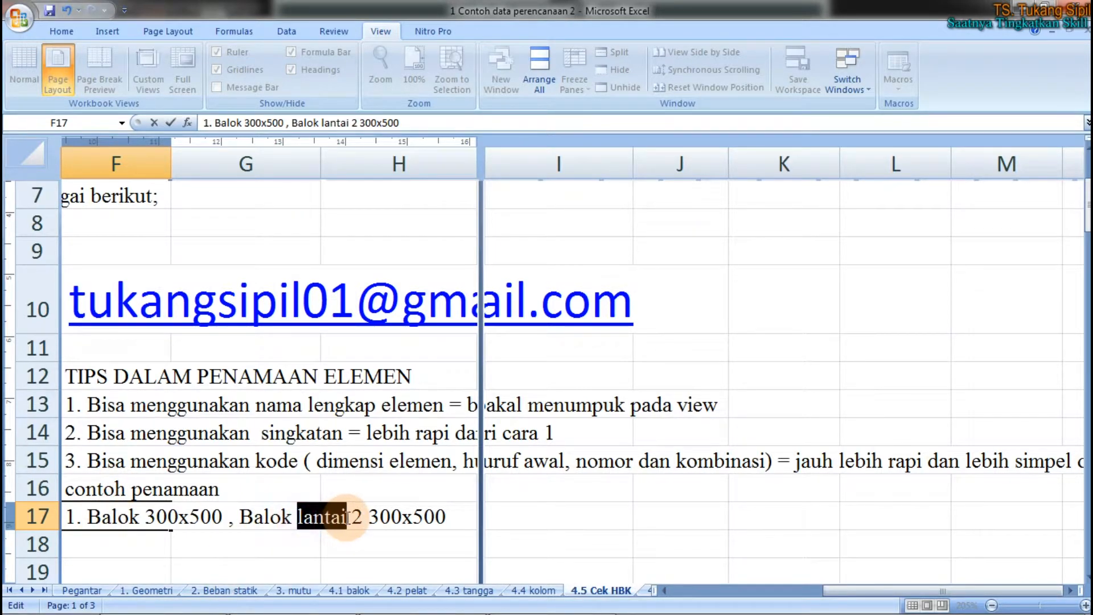
{"action": "left_click", "coordinate": [298, 518]}
{"action": "key", "text": "BackSpace"}
{"action": "type", "text": "L"}
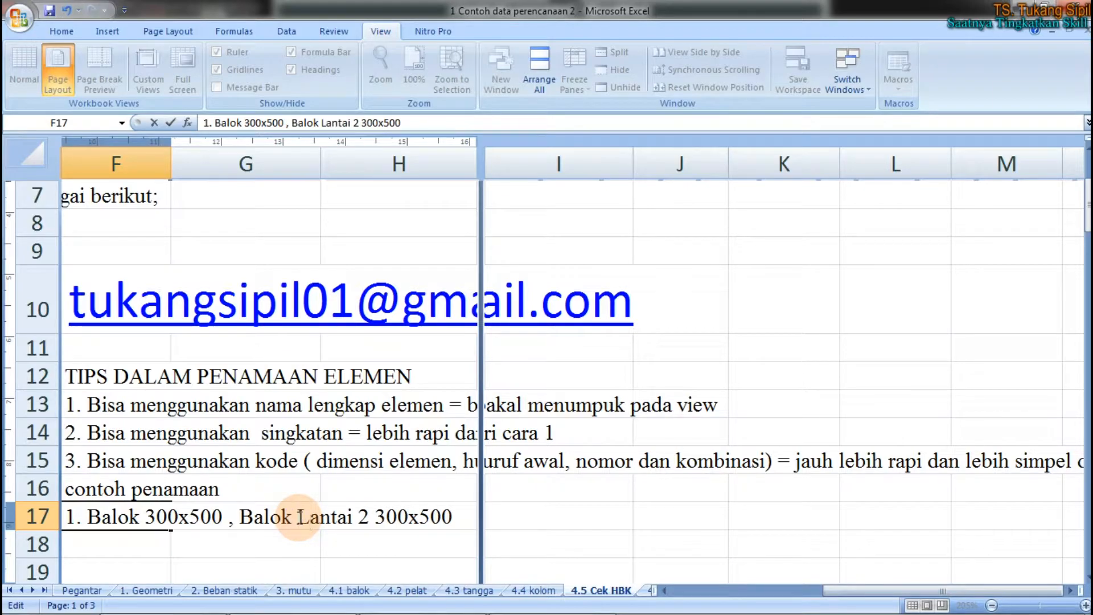
{"action": "left_click_drag", "start_coordinate": [375, 517], "coordinate": [456, 515]}
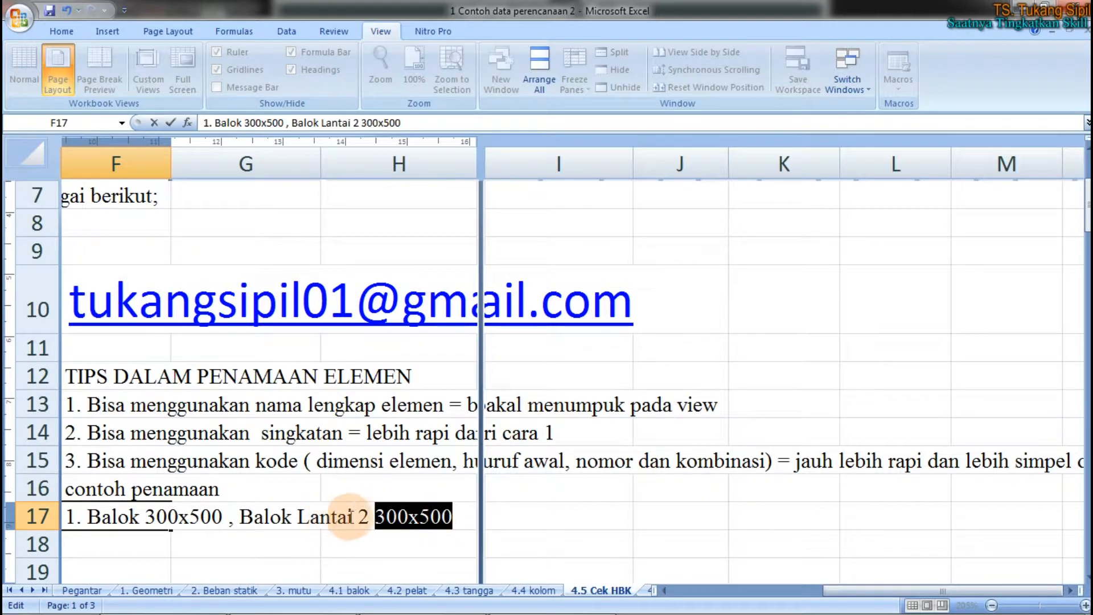
{"action": "left_click_drag", "start_coordinate": [368, 517], "coordinate": [239, 516]}
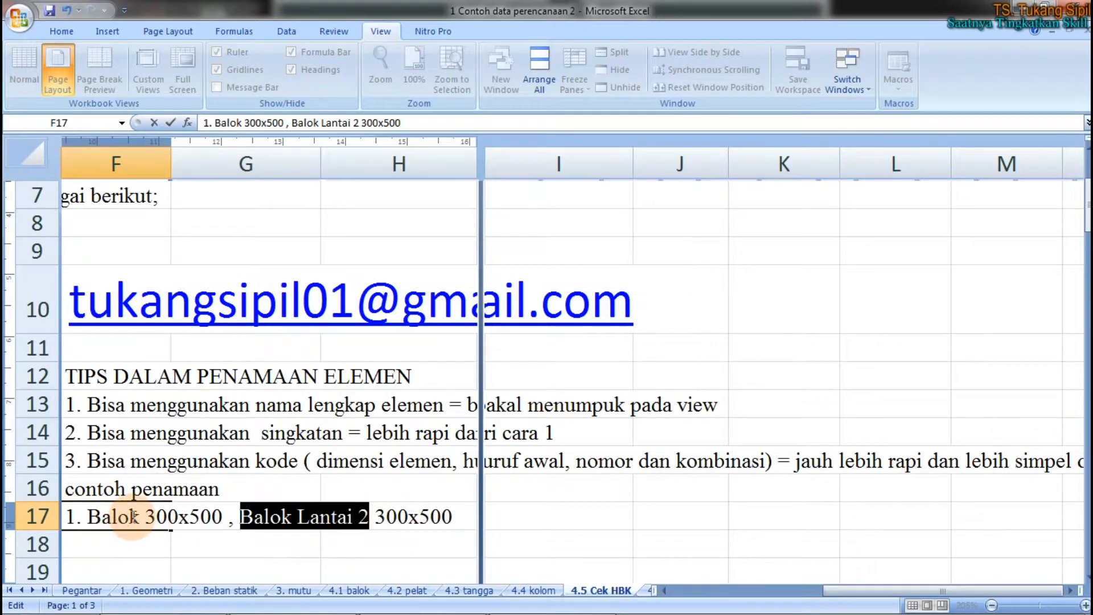
Enter the first abbreviated naming example in cell F18 as "2. B 300x500"
{"action": "scroll", "coordinate": [132, 516], "scroll_direction": "down", "scroll_amount": 2}
{"action": "left_click", "coordinate": [94, 327]}
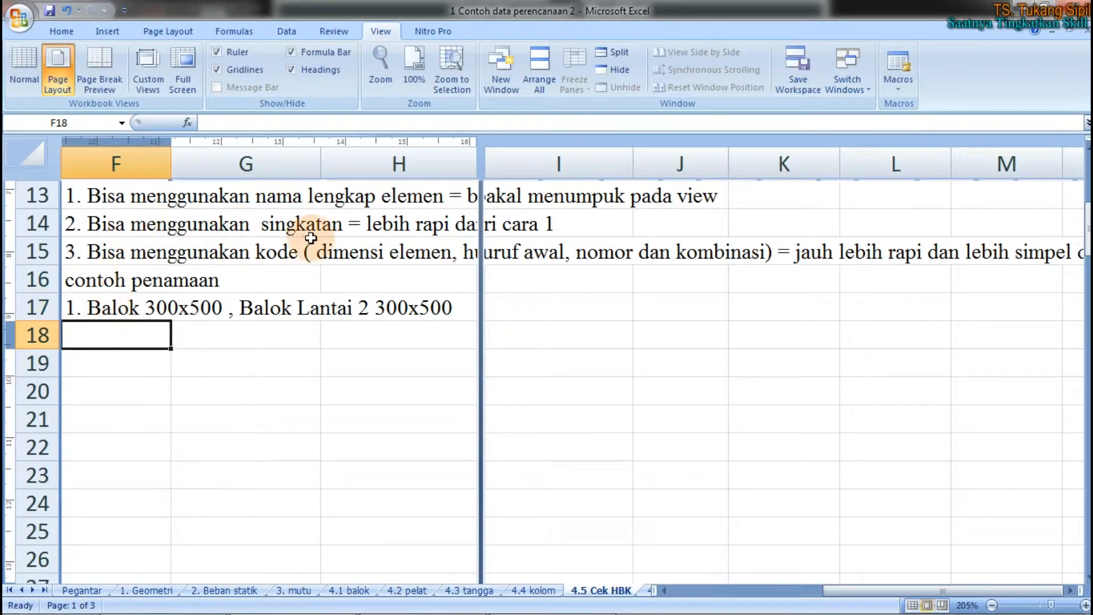
{"action": "type", "text": "2."}
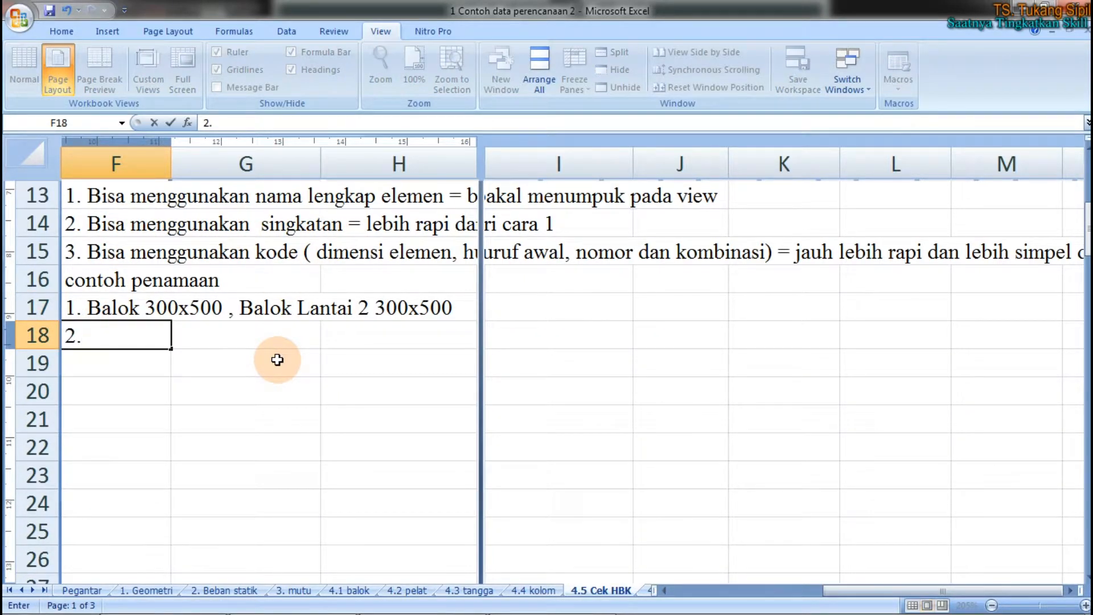
{"action": "key", "text": "Delete"}
{"action": "type", "text": "B "}
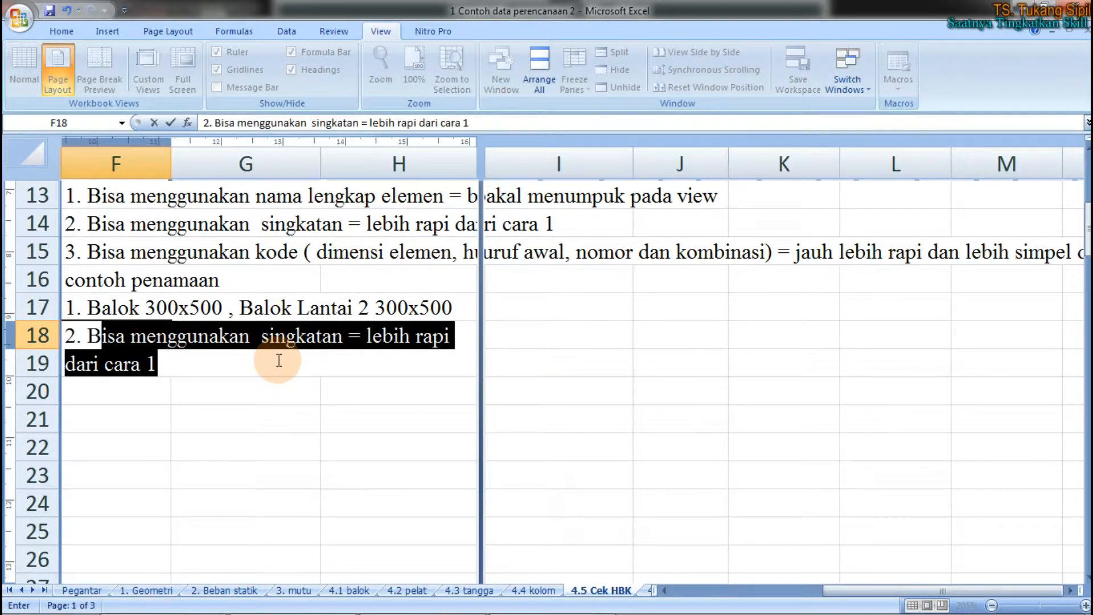
{"action": "type", "text": "30"}
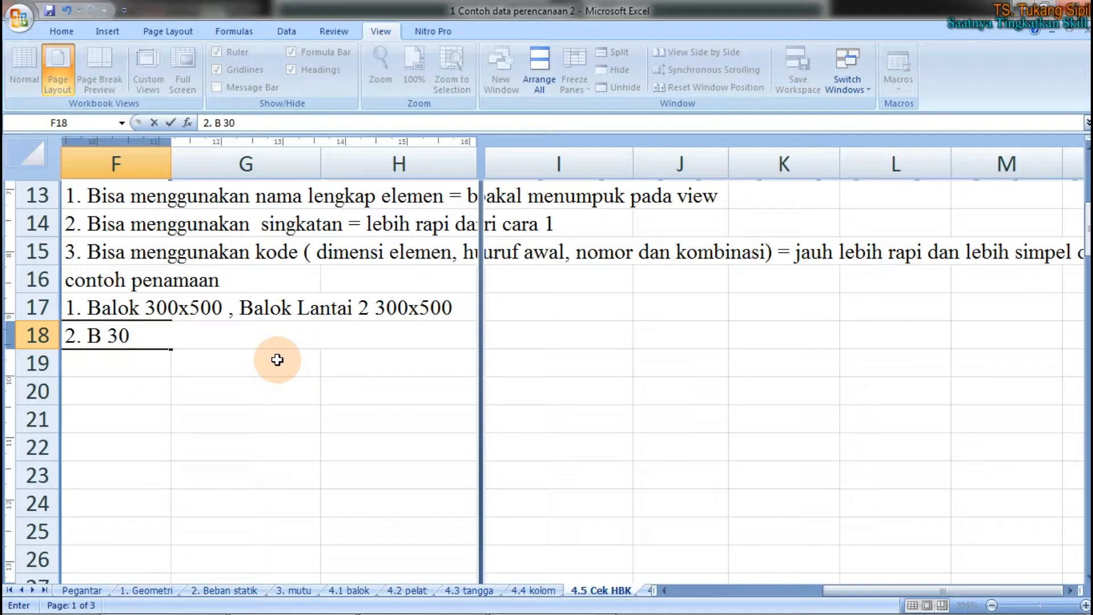
{"action": "type", "text": "0x500"}
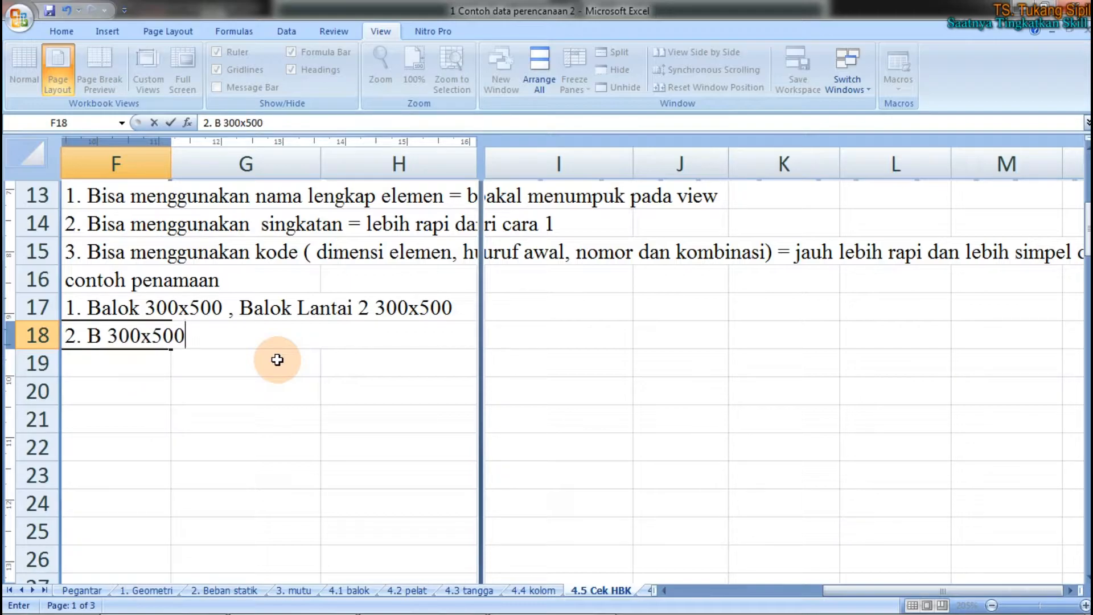
Append a shorter centimetre-based example to the text in F18: ", B 30x50"
{"action": "type", "text": ", b"}
{"action": "key", "text": "BackSpace"}
{"action": "type", "text": "B"}
{"action": "type", "text": "20"}
{"action": "key", "text": "BackSpace"}
{"action": "key", "text": "BackSpace"}
{"action": "type", "text": "30x50"}
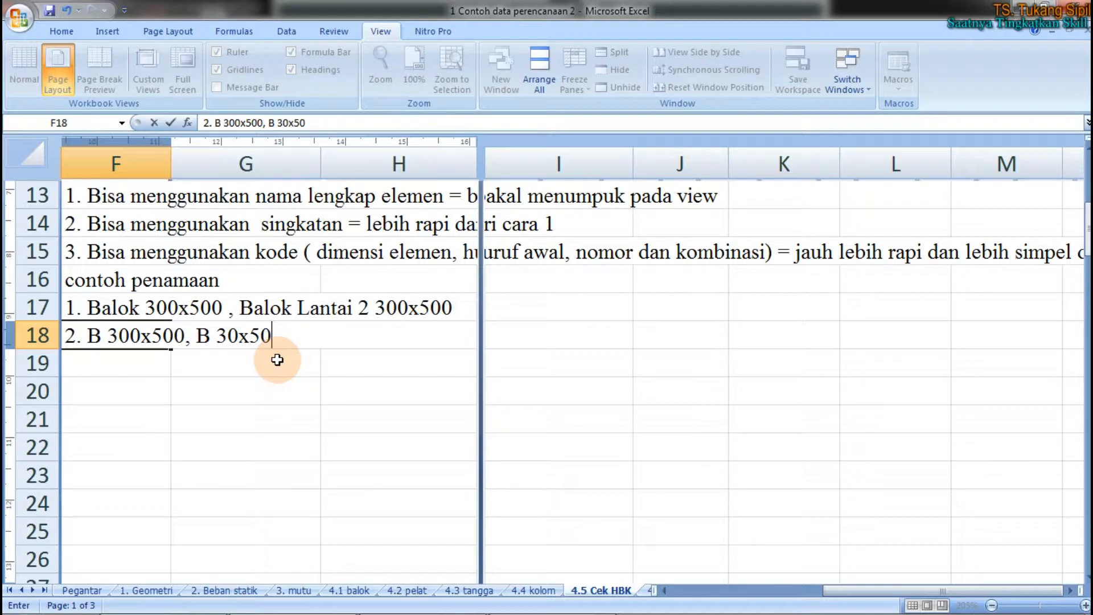
{"action": "left_click_drag", "start_coordinate": [185, 336], "coordinate": [120, 335]}
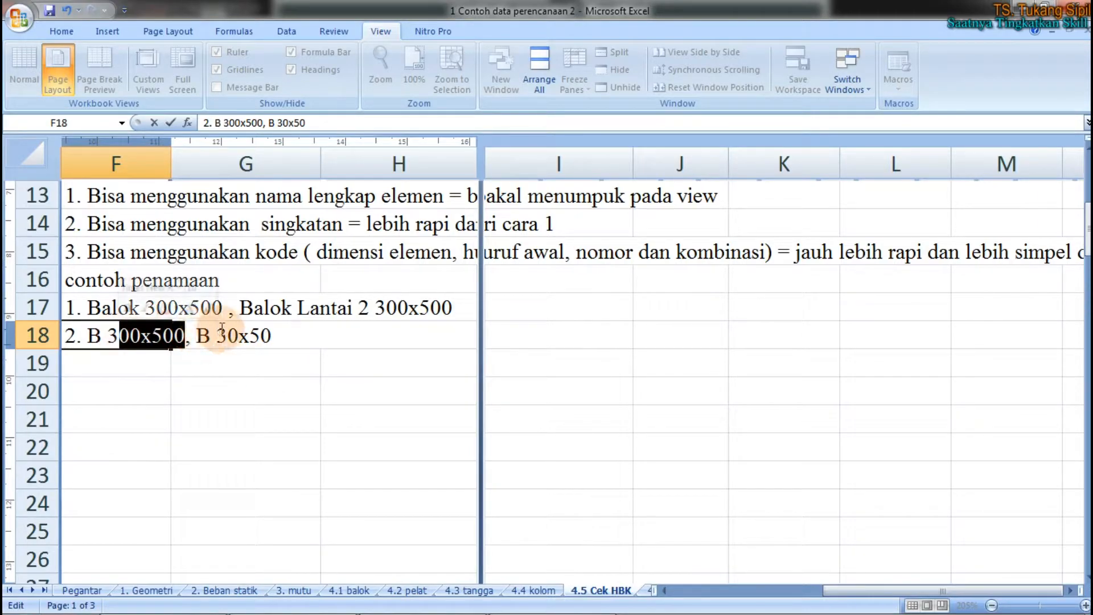
{"action": "left_click_drag", "start_coordinate": [197, 336], "coordinate": [279, 336]}
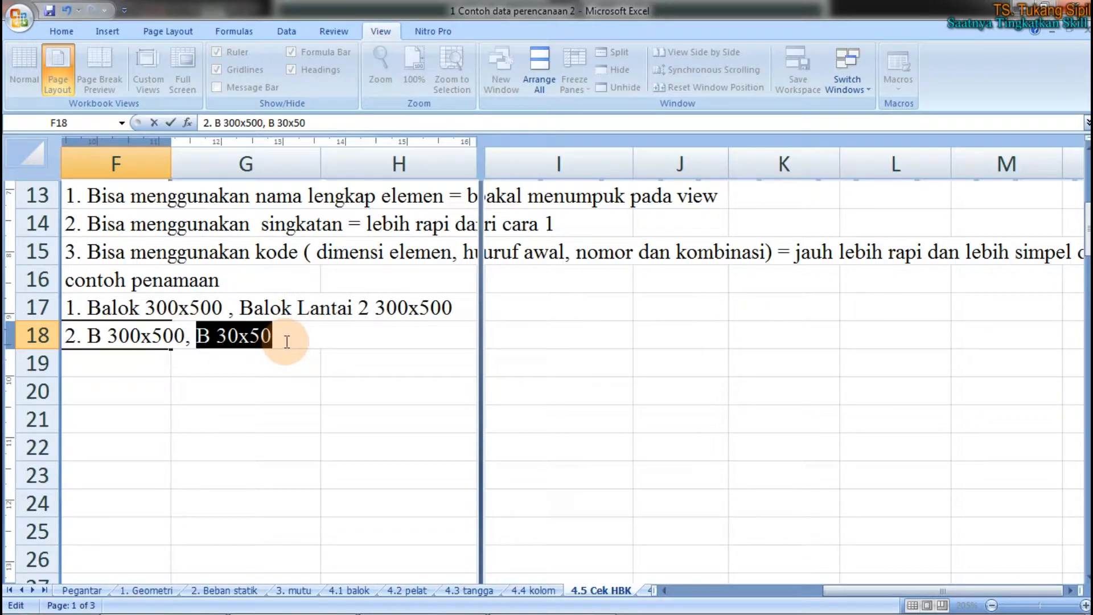
{"action": "left_click", "coordinate": [283, 340]}
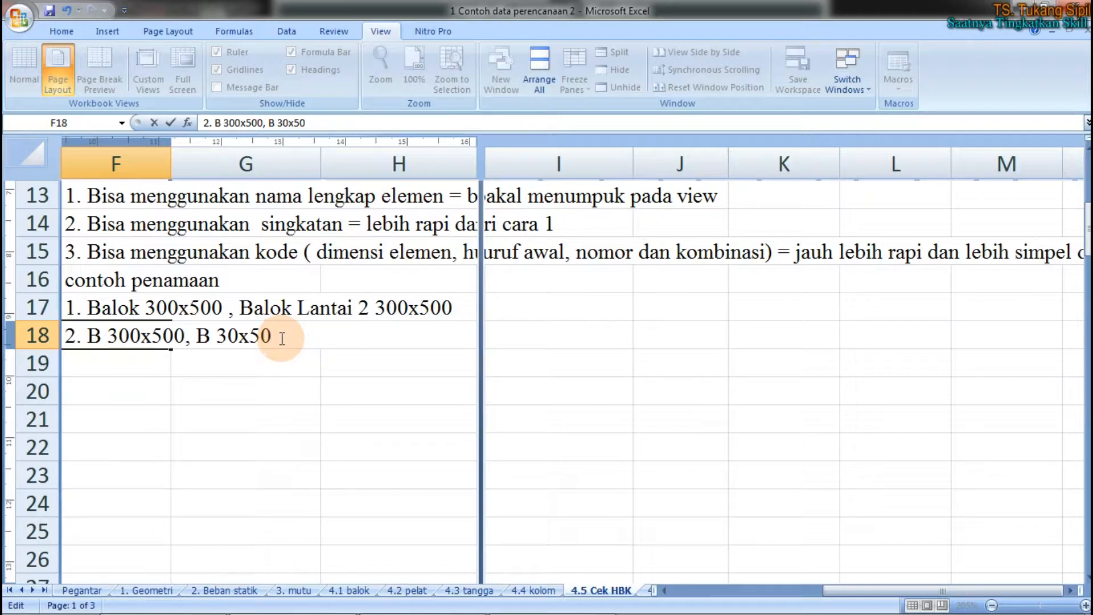
Append the floor-based abbreviations ", BL 2 30X50, BL2 300X500" to the text in F18
{"action": "type", "text": ", bl"}
{"action": "key", "text": "BackSpace"}
{"action": "key", "text": "BackSpace"}
{"action": "type", "text": "BL 2 30X50"}
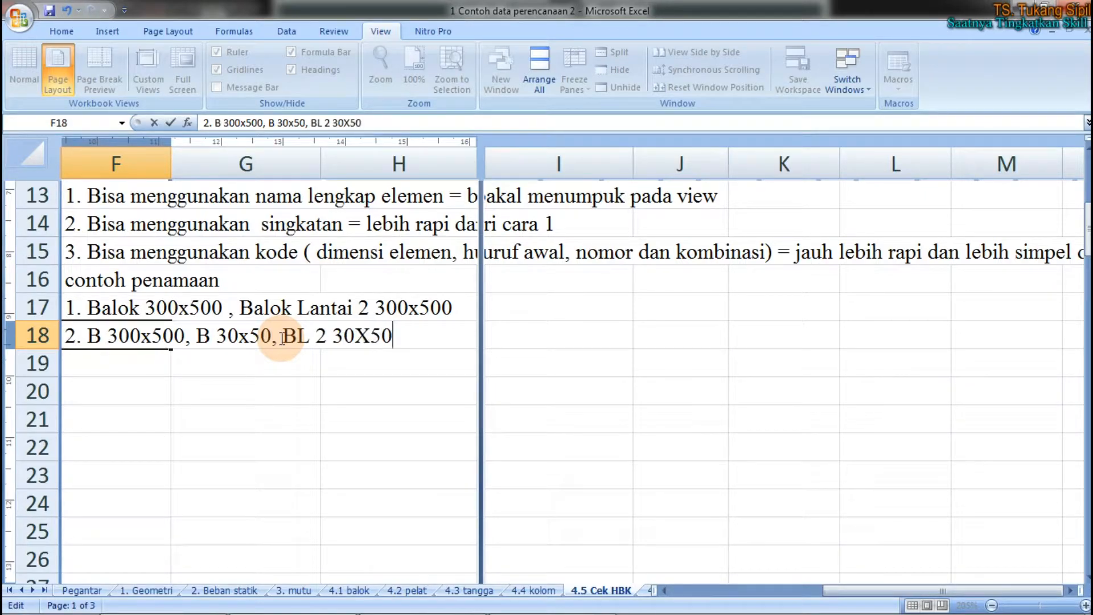
{"action": "type", "text": ", BL2 300"}
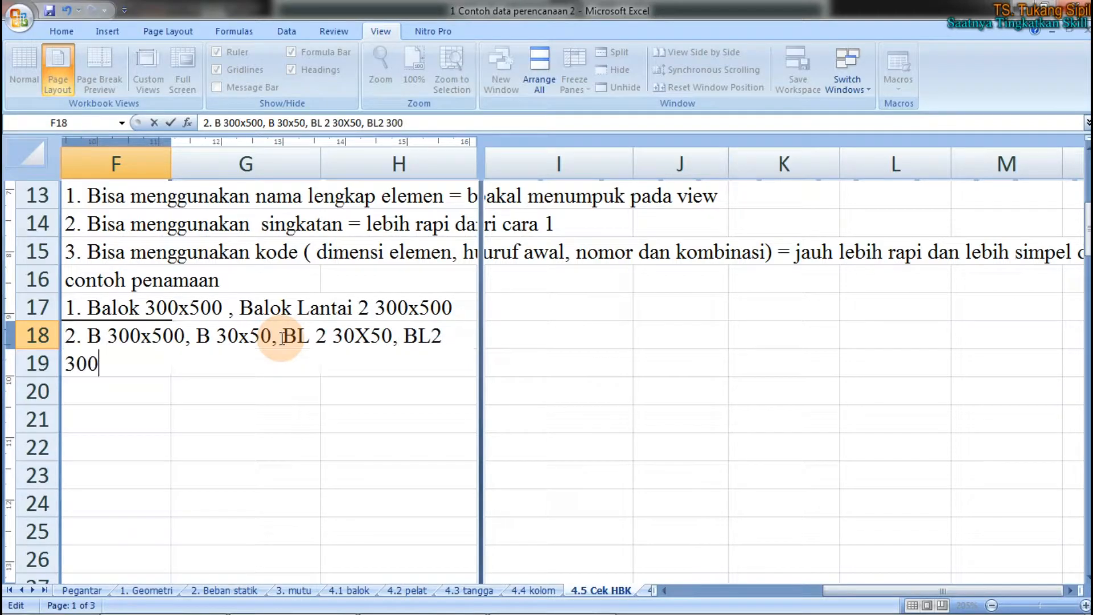
{"action": "type", "text": "X500"}
{"action": "key", "text": "Return"}
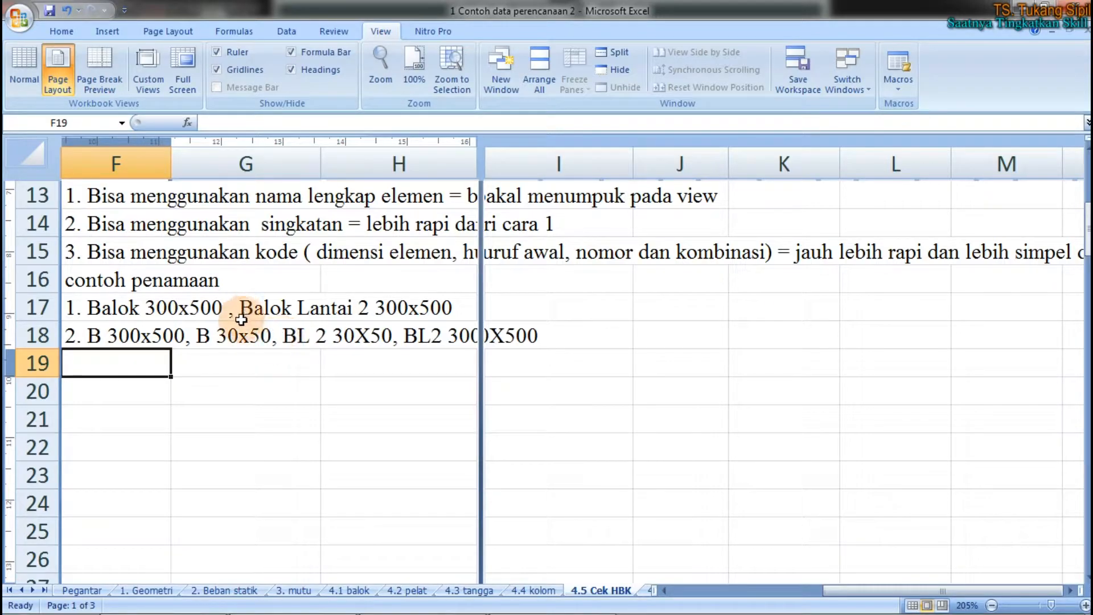
Compare the full-name examples in row 17 with the abbreviated examples in row 18
{"action": "left_click", "coordinate": [97, 335]}
{"action": "left_click", "coordinate": [252, 312]}
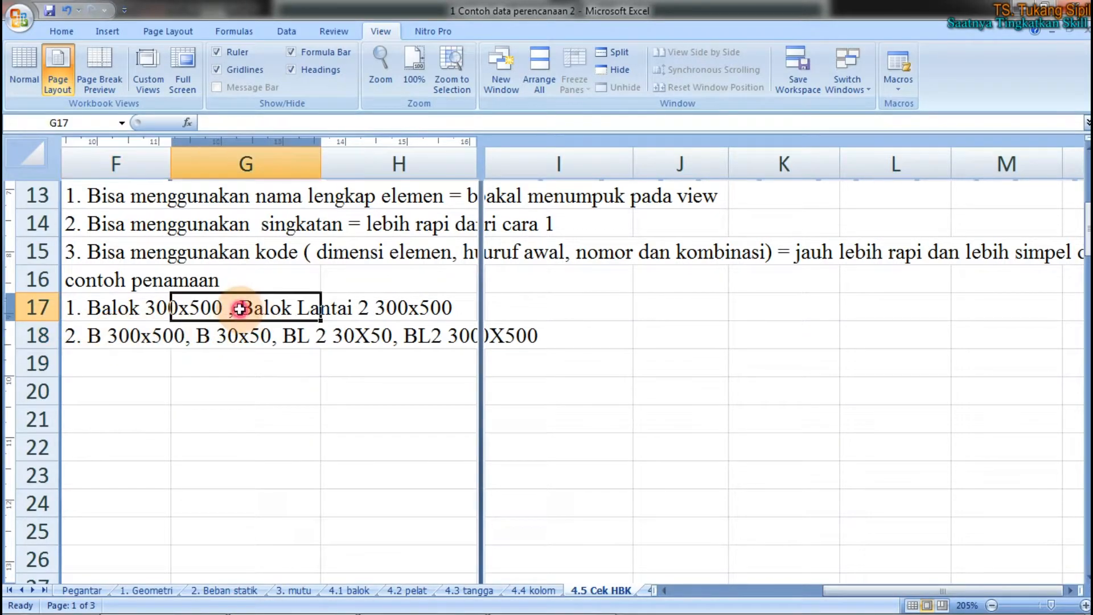
{"action": "left_click_drag", "start_coordinate": [78, 313], "coordinate": [434, 308]}
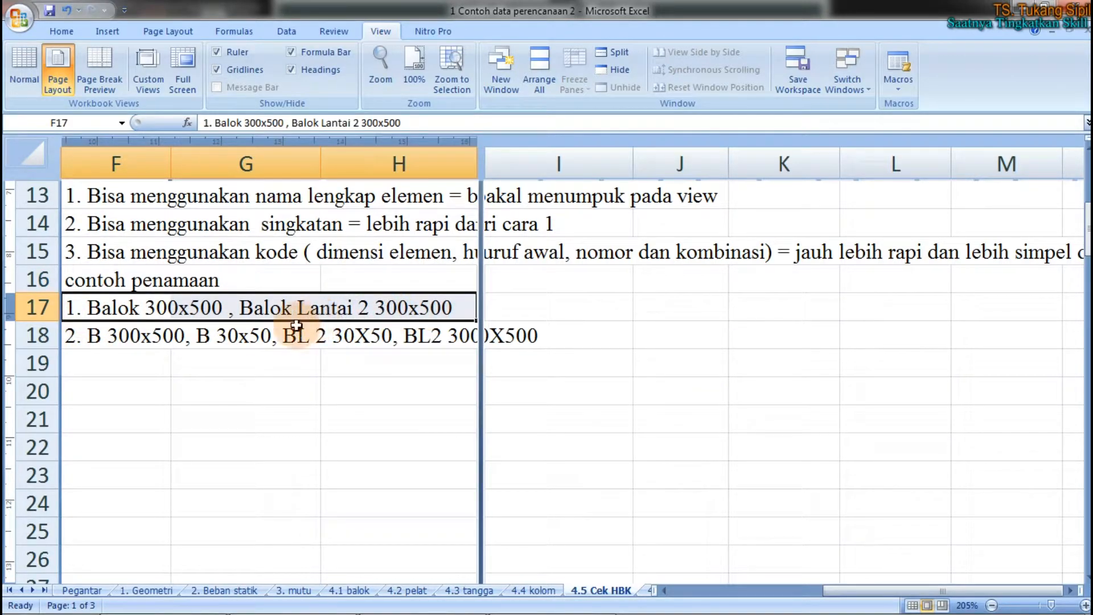
{"action": "left_click_drag", "start_coordinate": [90, 339], "coordinate": [392, 336]}
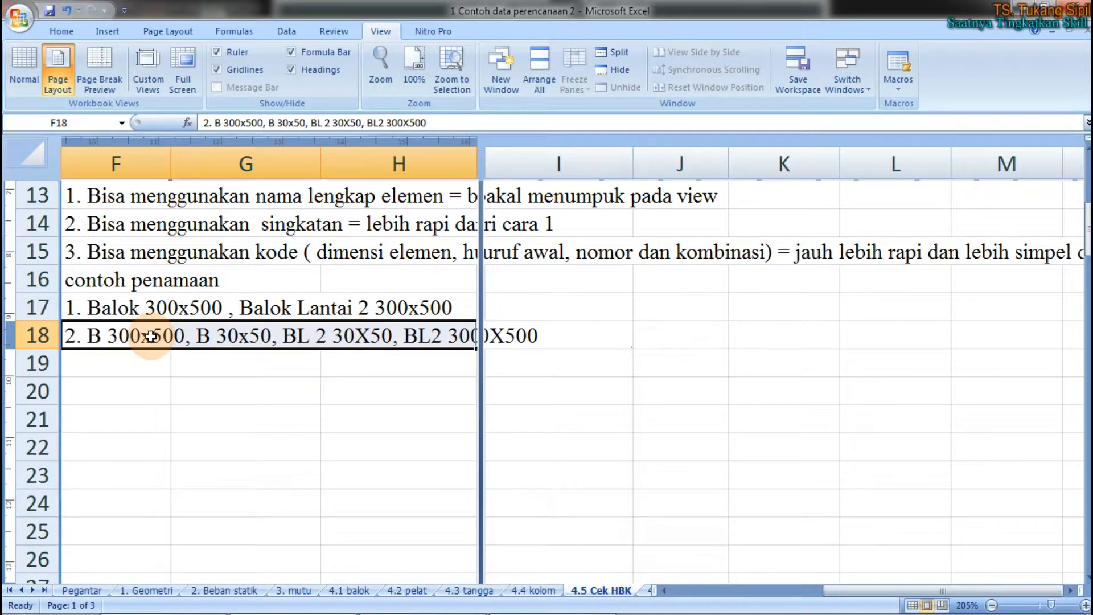
{"action": "mouse_move", "coordinate": [86, 352]}
{"action": "left_mouse_down"}
{"action": "mouse_move", "coordinate": [340, 362]}
{"action": "mouse_move", "coordinate": [393, 352]}
{"action": "left_mouse_up"}
{"action": "mouse_move", "coordinate": [89, 297]}
{"action": "left_mouse_down"}
{"action": "mouse_move", "coordinate": [419, 276]}
{"action": "mouse_move", "coordinate": [467, 293]}
{"action": "left_mouse_up"}
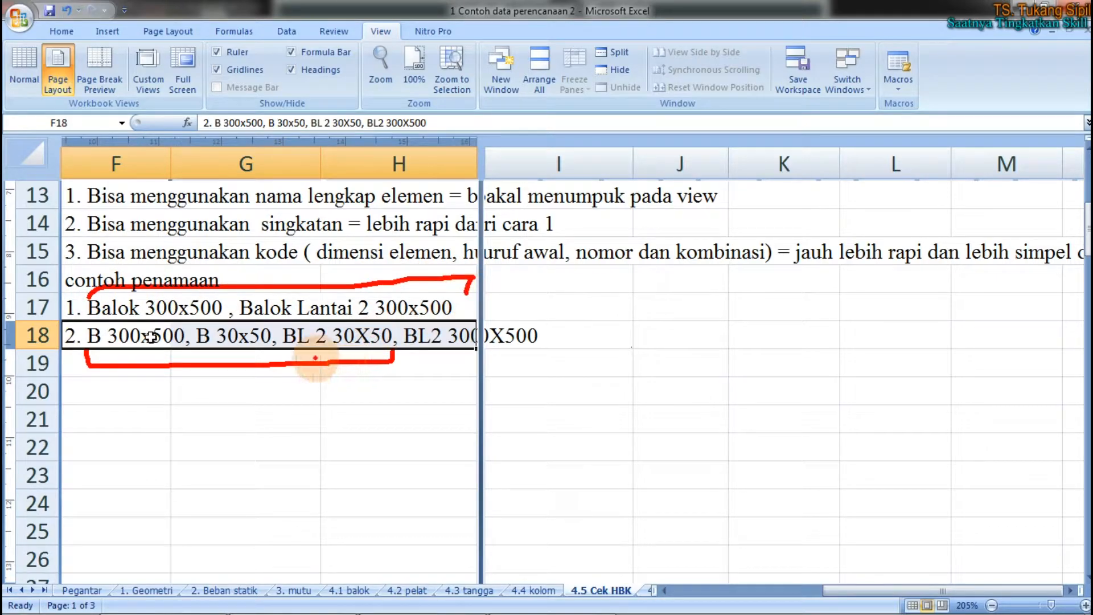
{"action": "left_click_drag", "start_coordinate": [315, 358], "coordinate": [243, 359]}
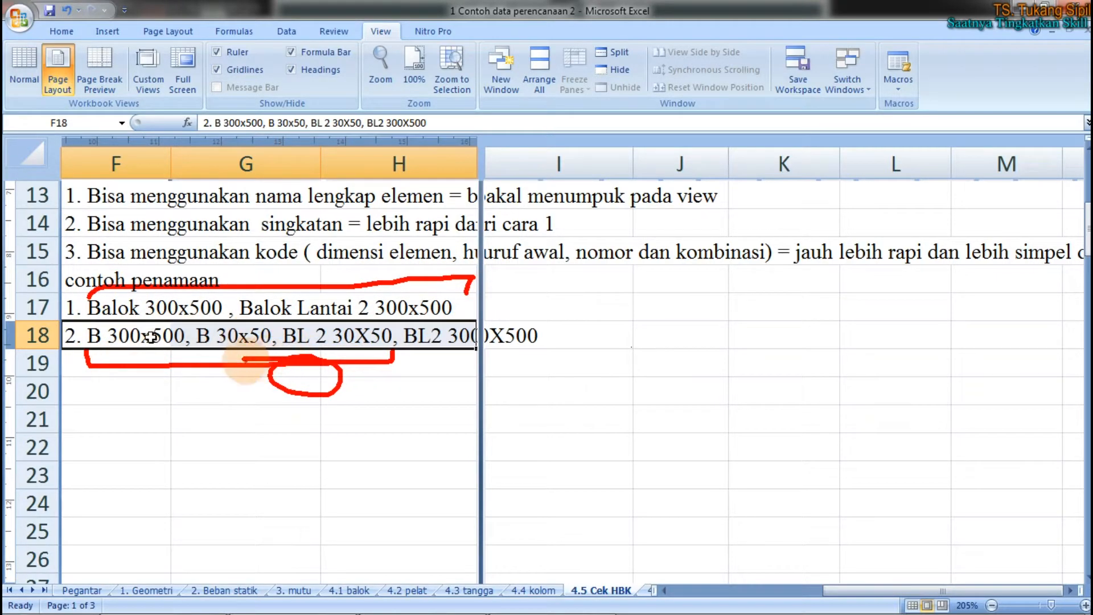
{"action": "key", "text": "Escape"}
Enter the code-style beam examples in cell F19 as "3. B1, B2, B3, B4 ......,"
{"action": "left_click", "coordinate": [79, 362]}
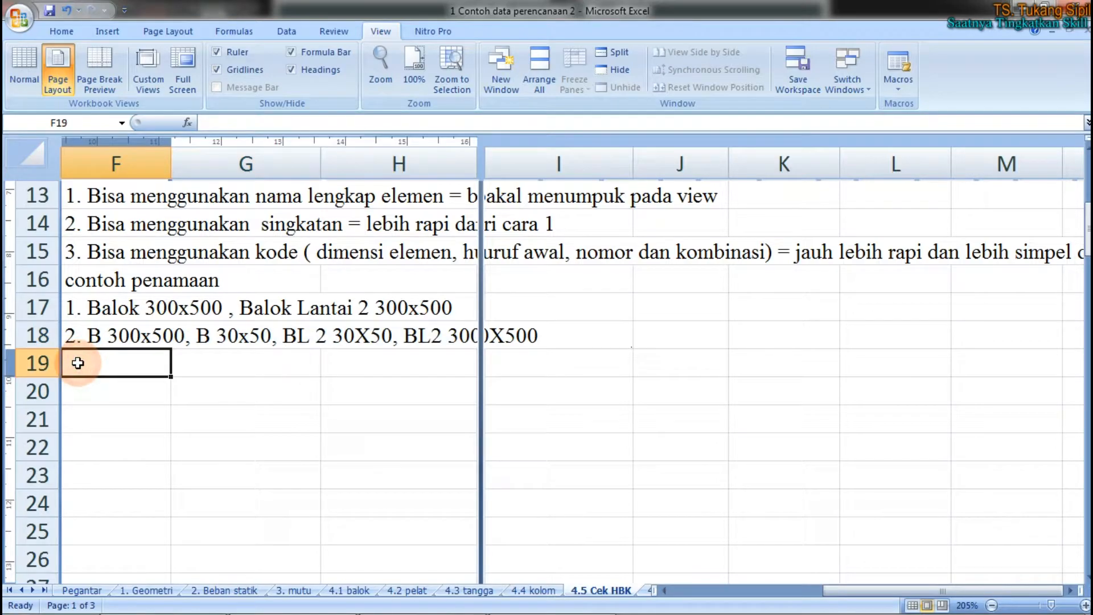
{"action": "type", "text": "3."}
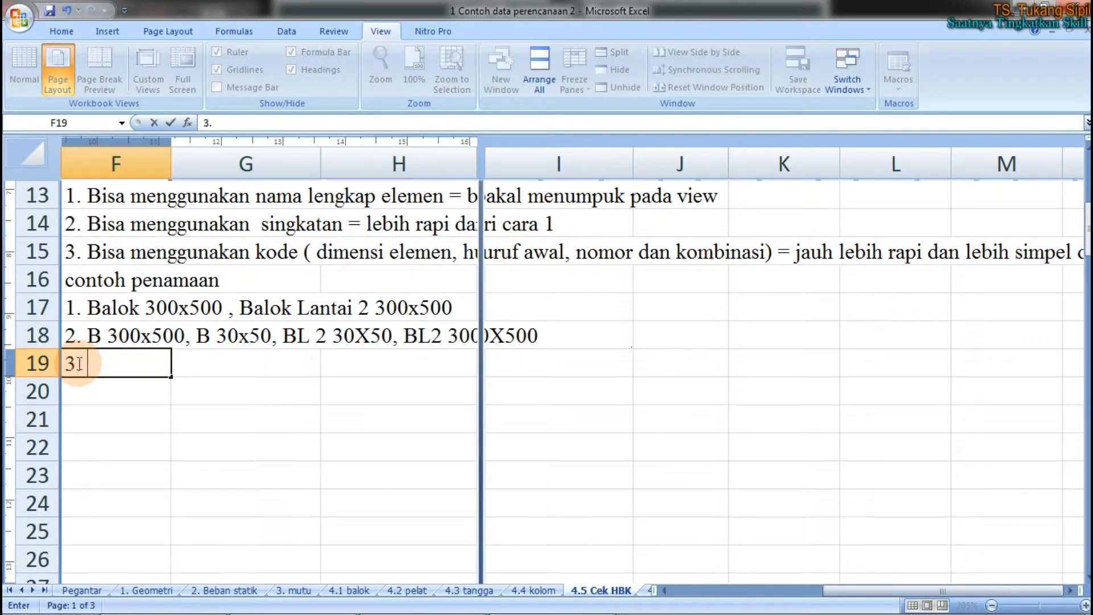
{"action": "type", "text": " B"}
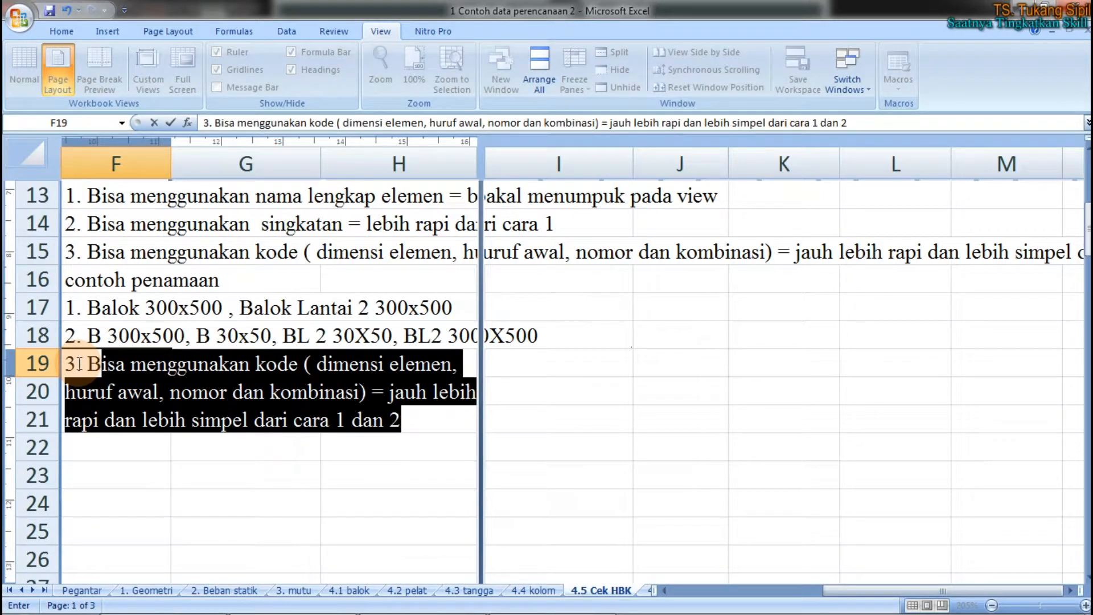
{"action": "type", "text": "1,"}
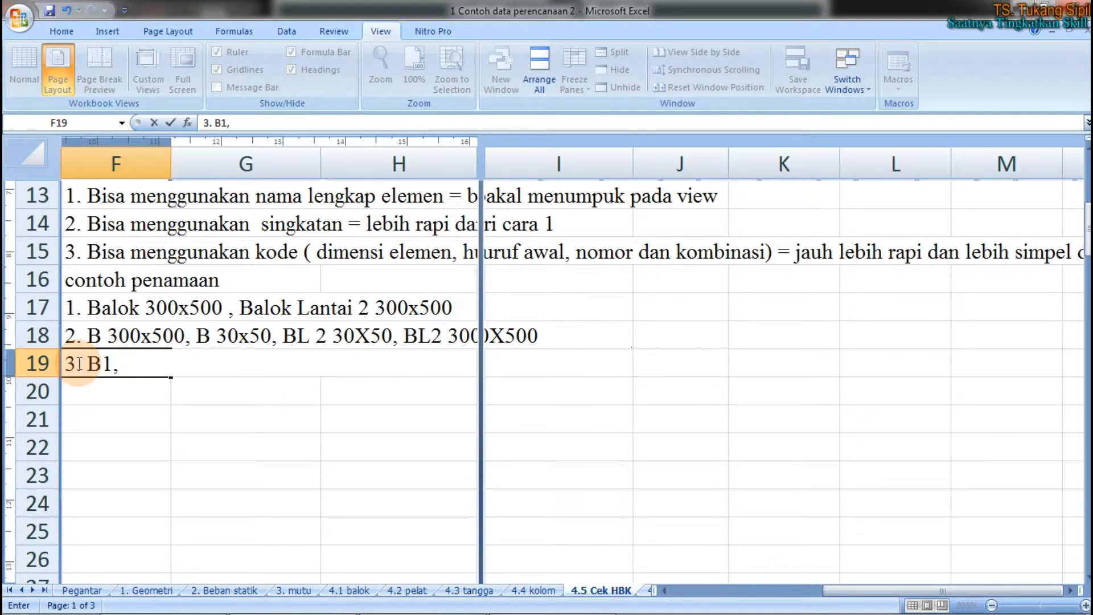
{"action": "type", "text": " B2, B3, B"}
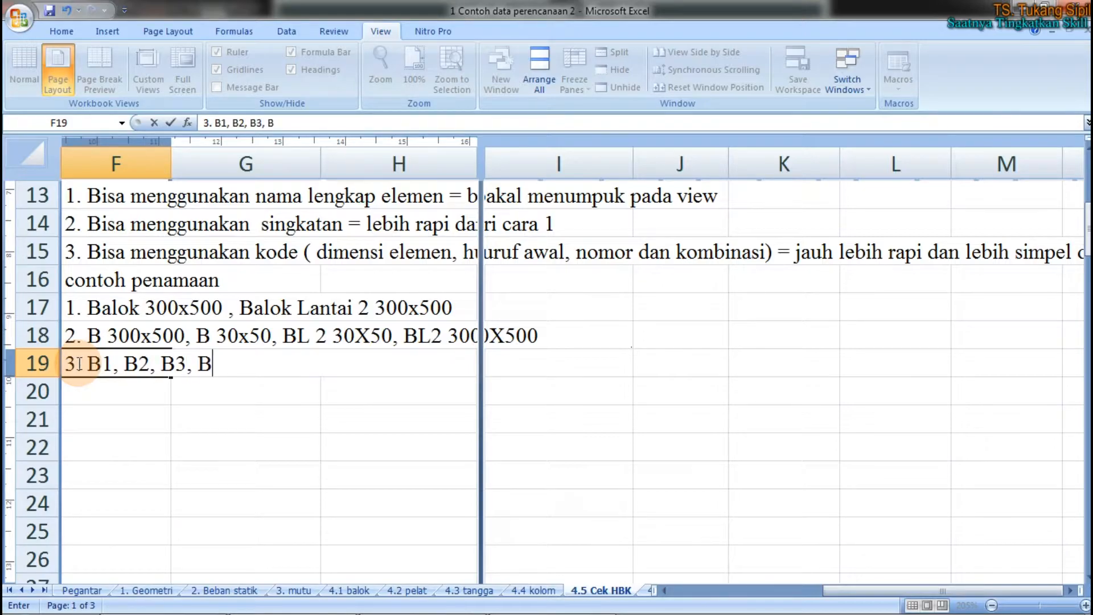
{"action": "type", "text": "4 ......, BL2"}
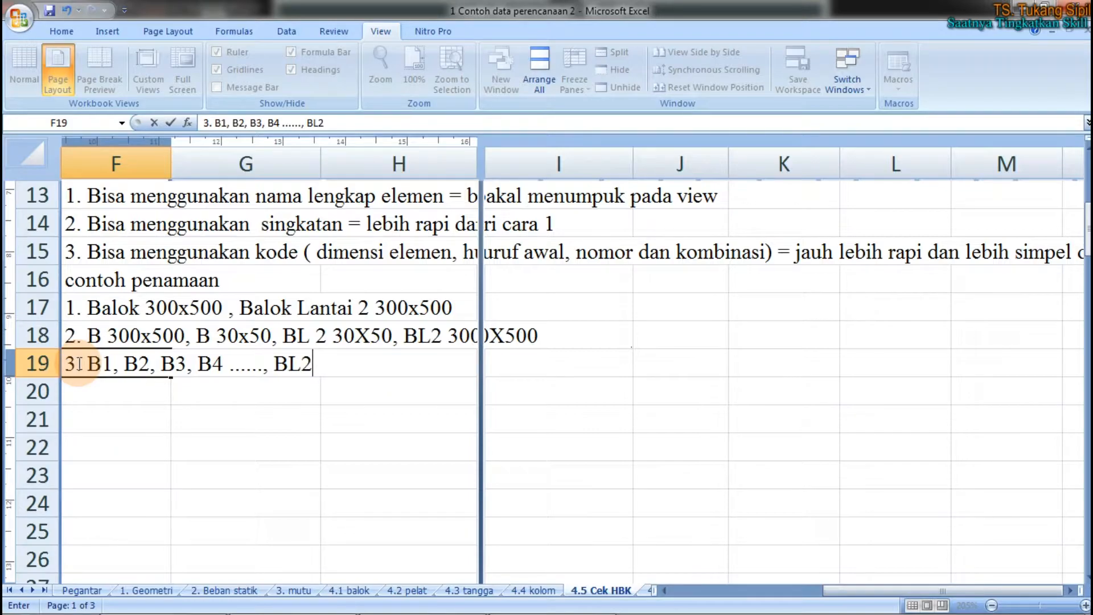
Complete the code examples in F19 with the floor beam series "BL1, BL2, BL3, ....."
{"action": "key", "text": "BackSpace"}
{"action": "type", "text": "1, BL2"}
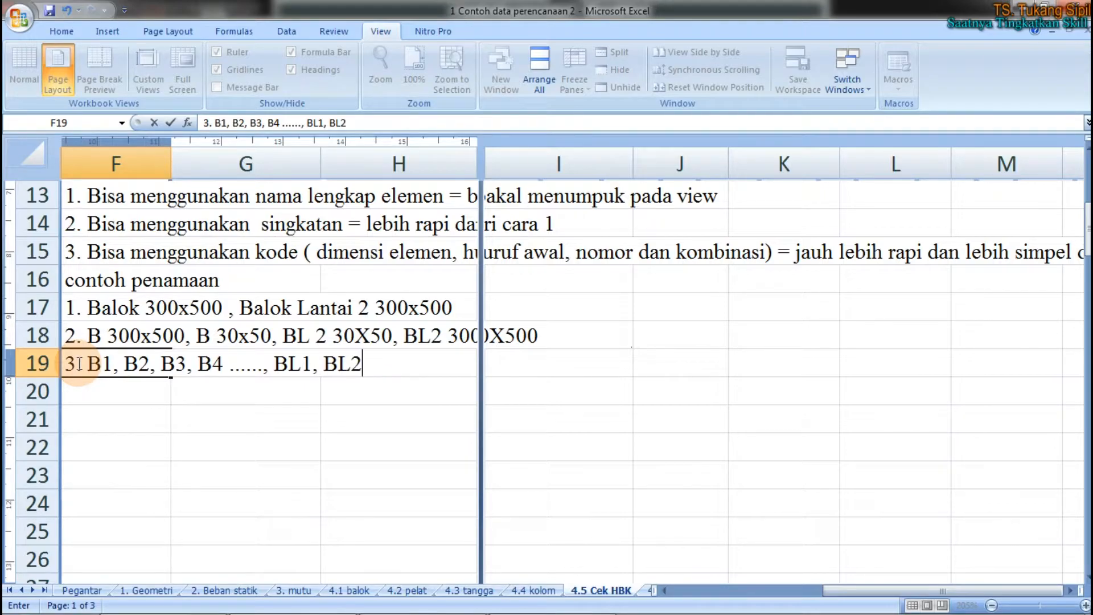
{"action": "type", "text": ", "}
{"action": "type", "text": "BL"}
{"action": "type", "text": "3,"}
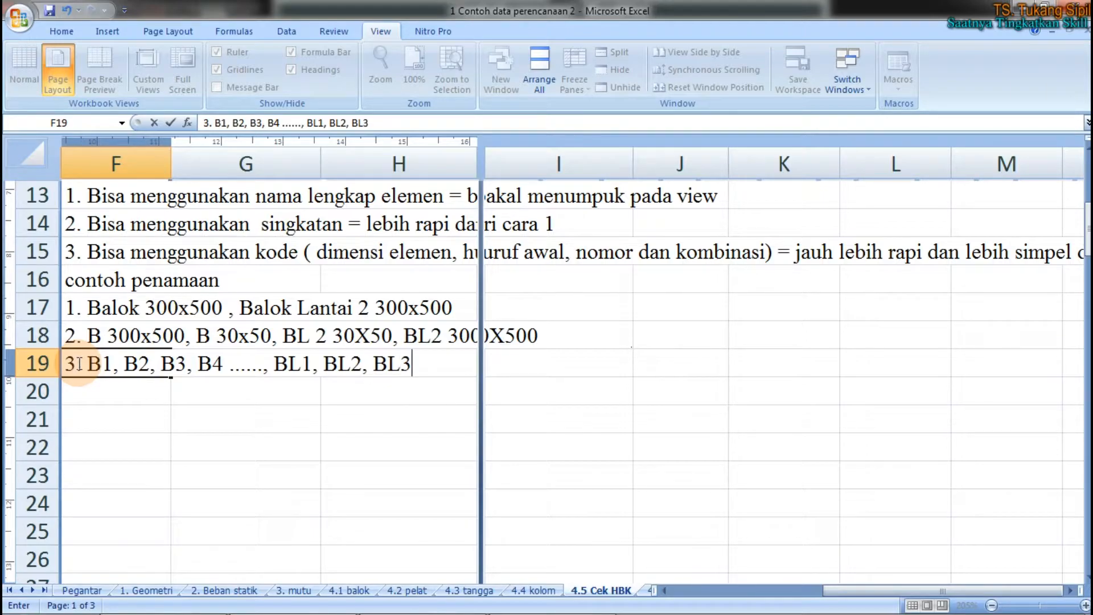
{"action": "type", "text": " ....."}
{"action": "key", "text": "Return"}
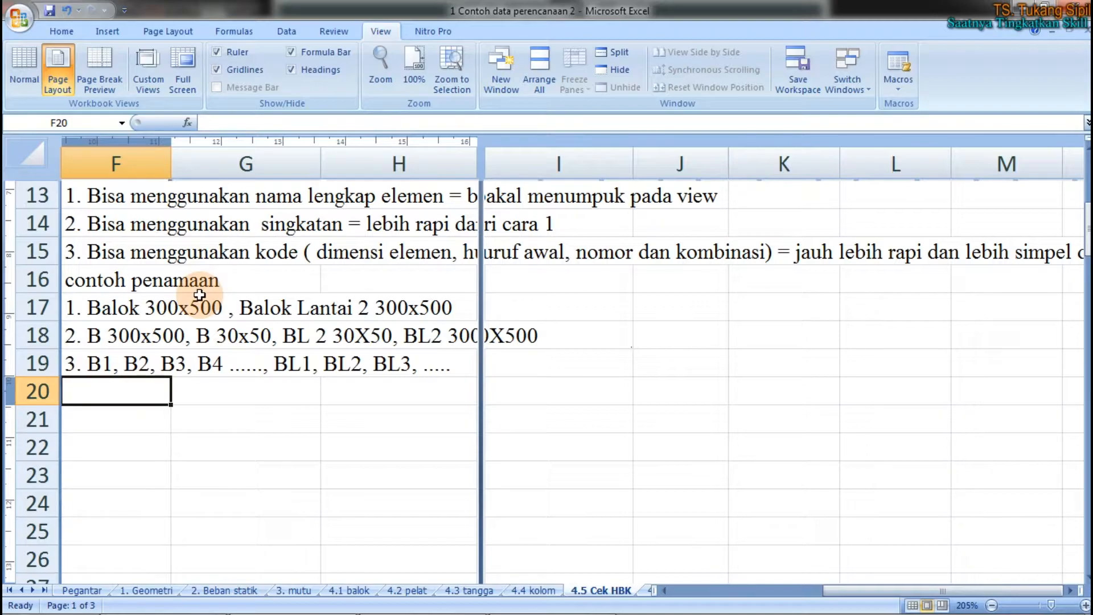
Review the code-style examples in row 19 and the naming notes beside the dimension tables
{"action": "left_click", "coordinate": [97, 360]}
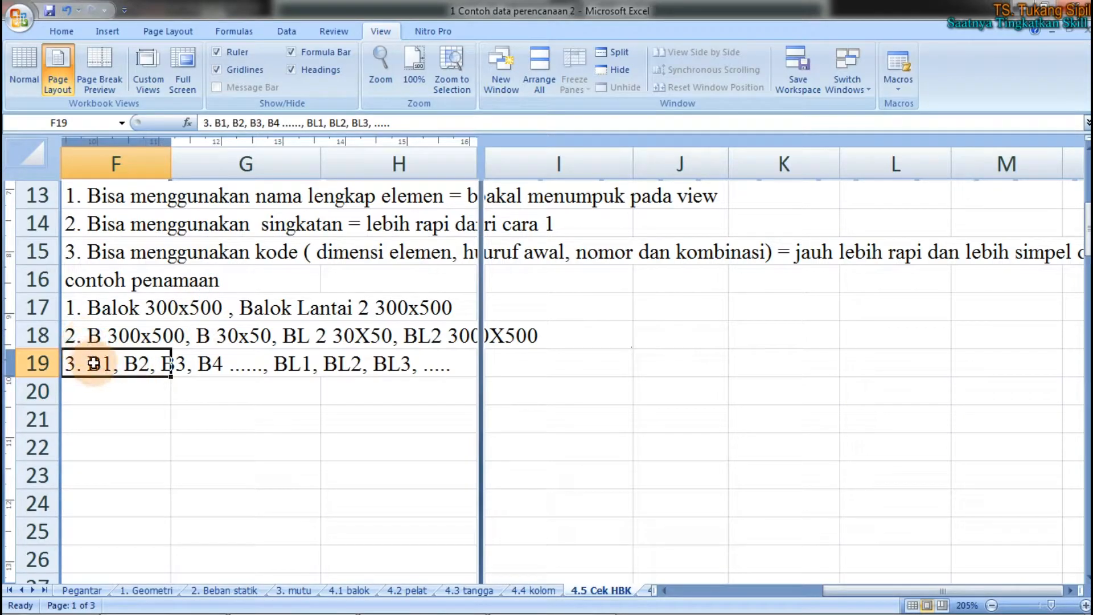
{"action": "left_click_drag", "start_coordinate": [107, 358], "coordinate": [443, 359]}
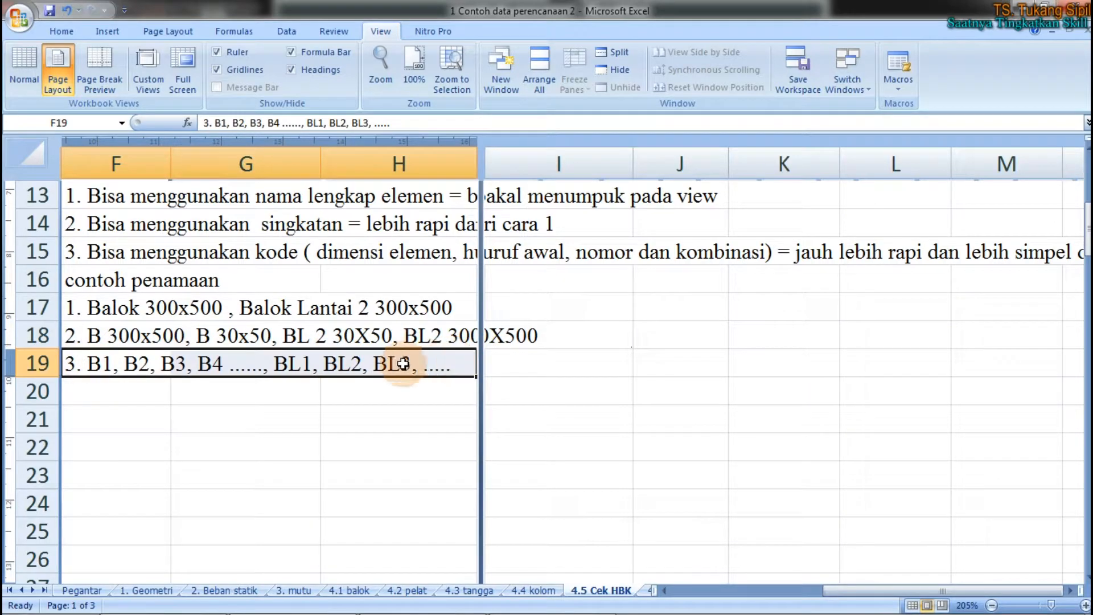
{"action": "scroll", "coordinate": [240, 370], "scroll_direction": "up", "scroll_amount": 2, "text": "ctrl"}
{"action": "scroll", "coordinate": [620, 382], "scroll_direction": "up", "scroll_amount": 1}
{"action": "scroll", "coordinate": [627, 380], "scroll_direction": "up", "scroll_amount": 2, "text": "ctrl"}
{"action": "left_click", "coordinate": [629, 492]}
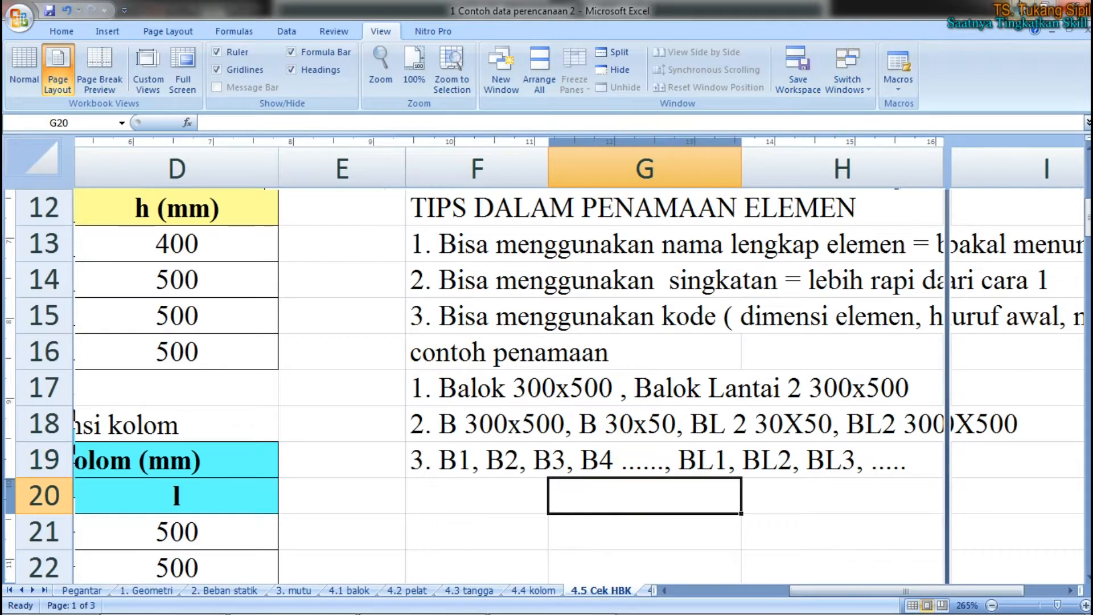
{"action": "left_click", "coordinate": [383, 305]}
{"action": "scroll", "coordinate": [383, 305], "scroll_direction": "left", "scroll_amount": 3}
{"action": "scroll", "coordinate": [341, 307], "scroll_direction": "down", "scroll_amount": 3, "text": "ctrl"}
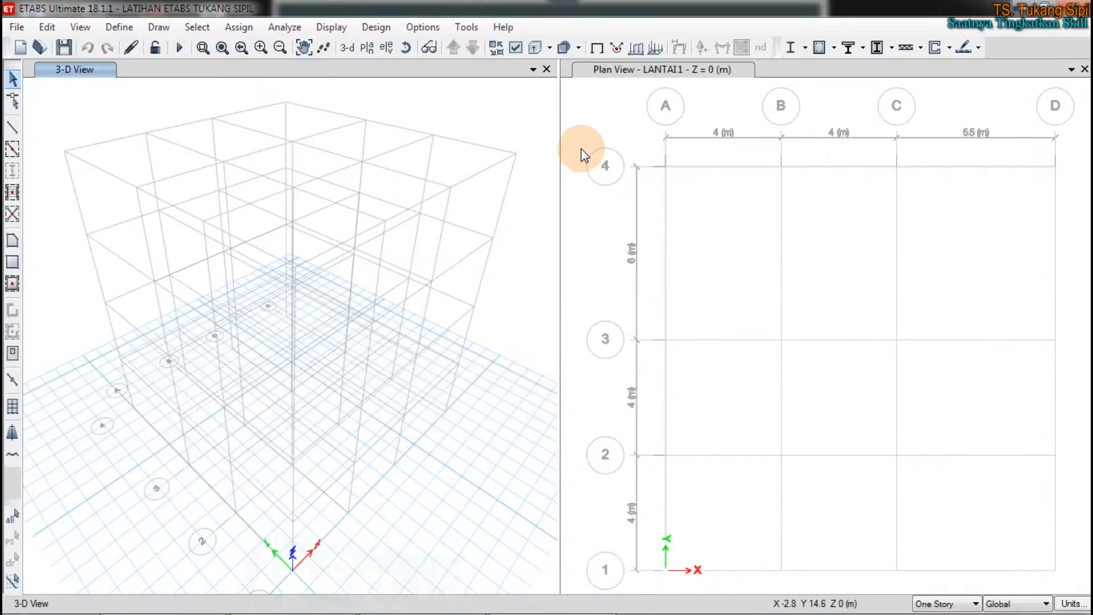
{"action": "left_click", "coordinate": [121, 29]}
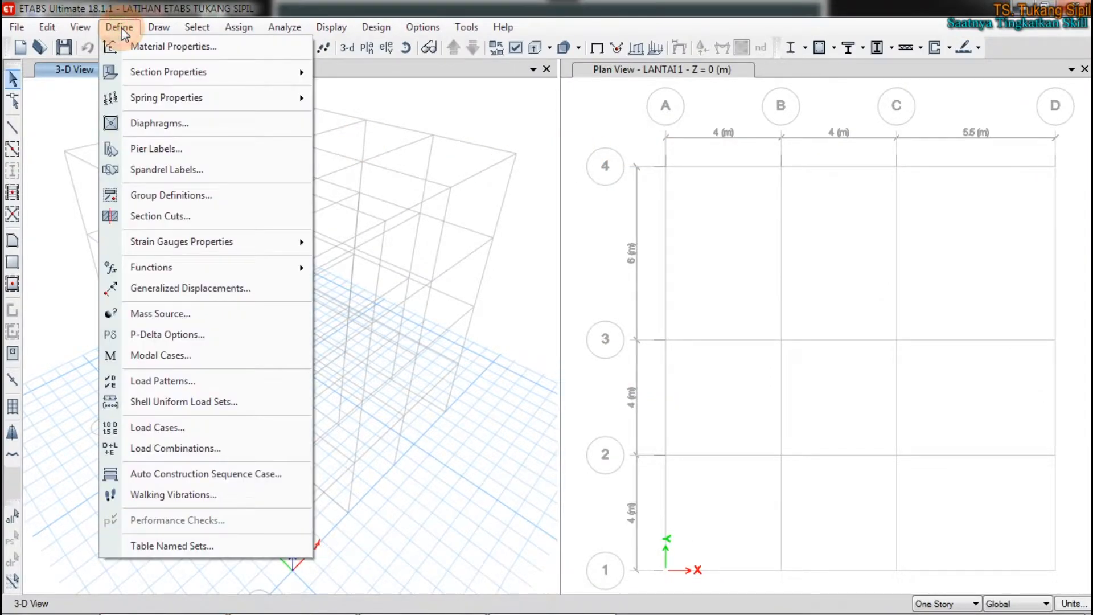
{"action": "mouse_move", "coordinate": [139, 72]}
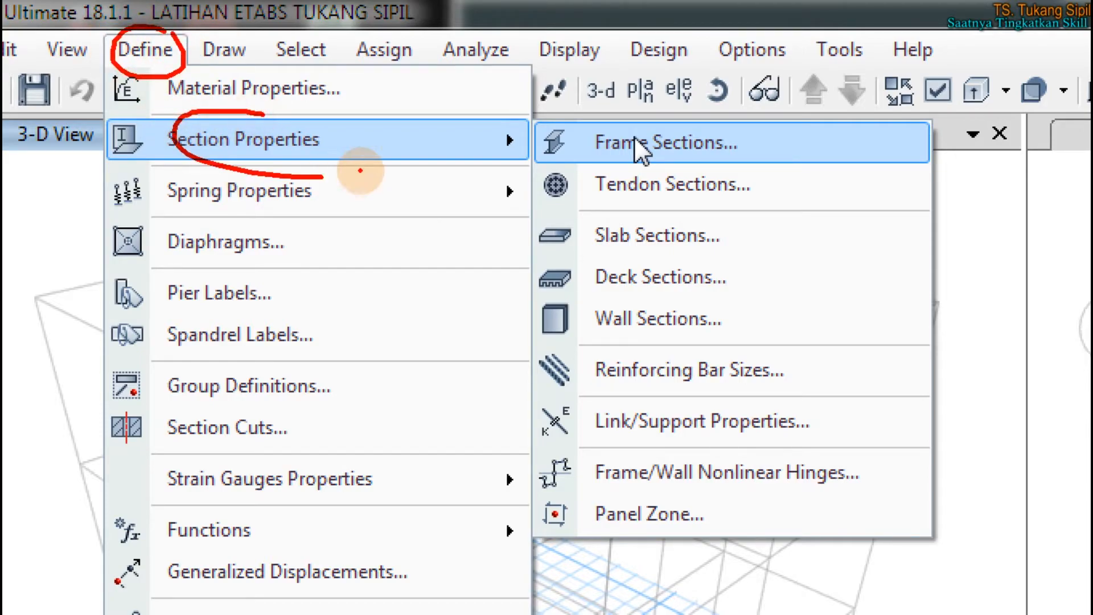
{"action": "left_click_drag", "start_coordinate": [775, 140], "coordinate": [829, 129]}
{"action": "key", "text": "Escape"}
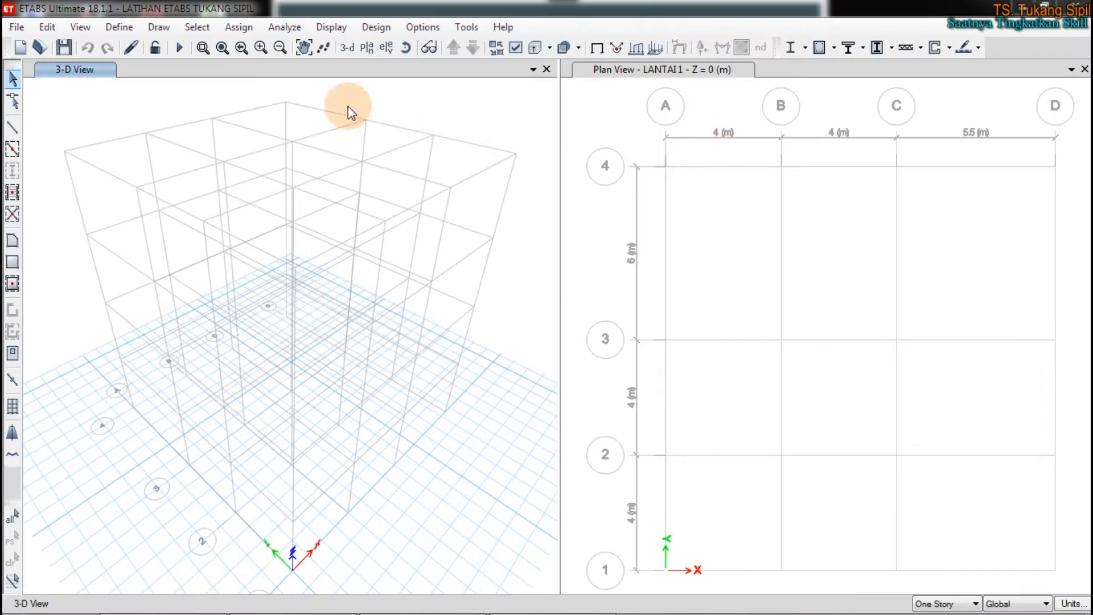
Start a new frame section property in ETABS using the Concrete Rectangular shape
{"action": "left_click", "coordinate": [119, 27]}
{"action": "mouse_move", "coordinate": [136, 71]}
{"action": "left_click", "coordinate": [353, 74]}
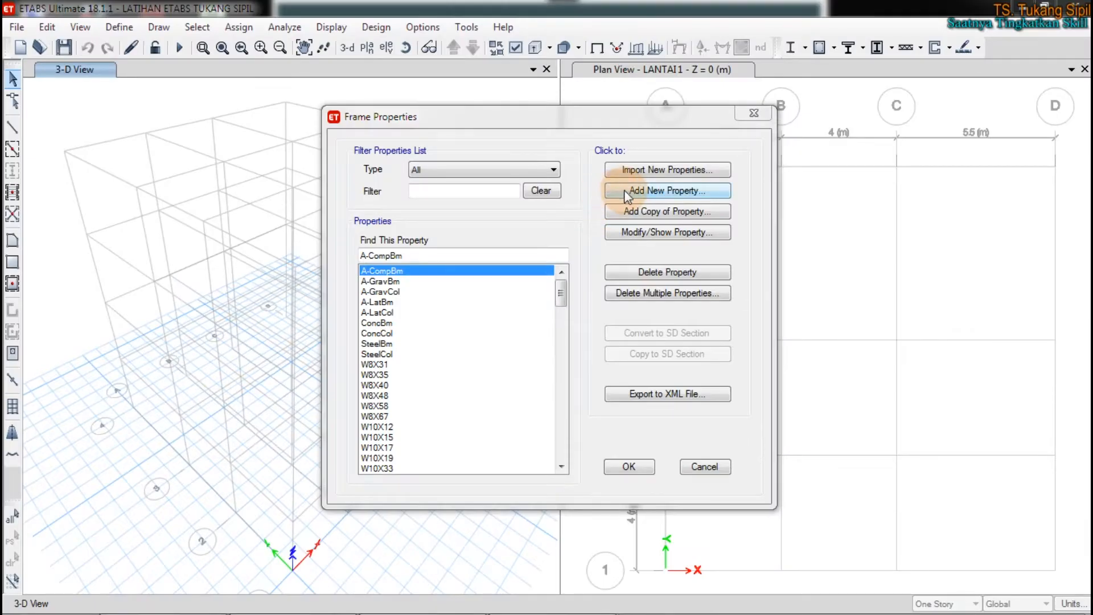
{"action": "left_click", "coordinate": [718, 217]}
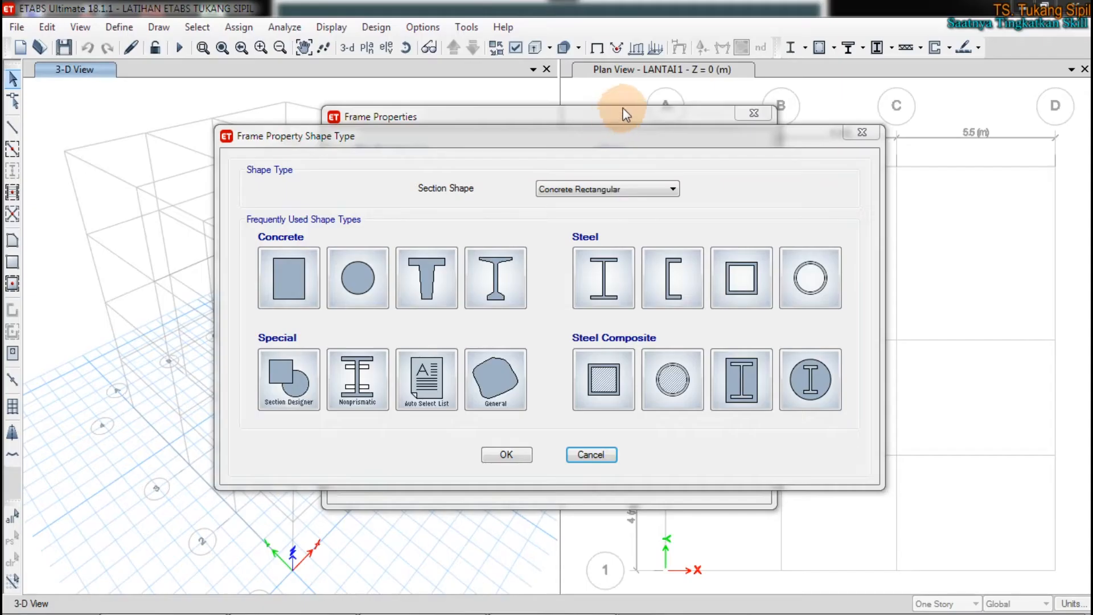
{"action": "left_click", "coordinate": [572, 191]}
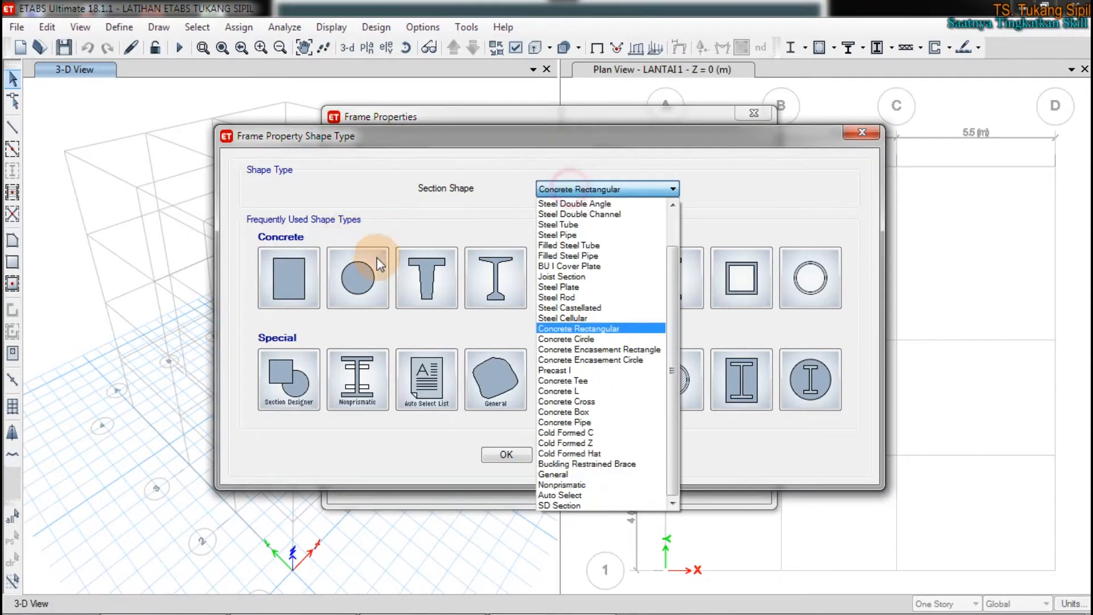
{"action": "left_click", "coordinate": [571, 329]}
{"action": "left_click", "coordinate": [289, 279]}
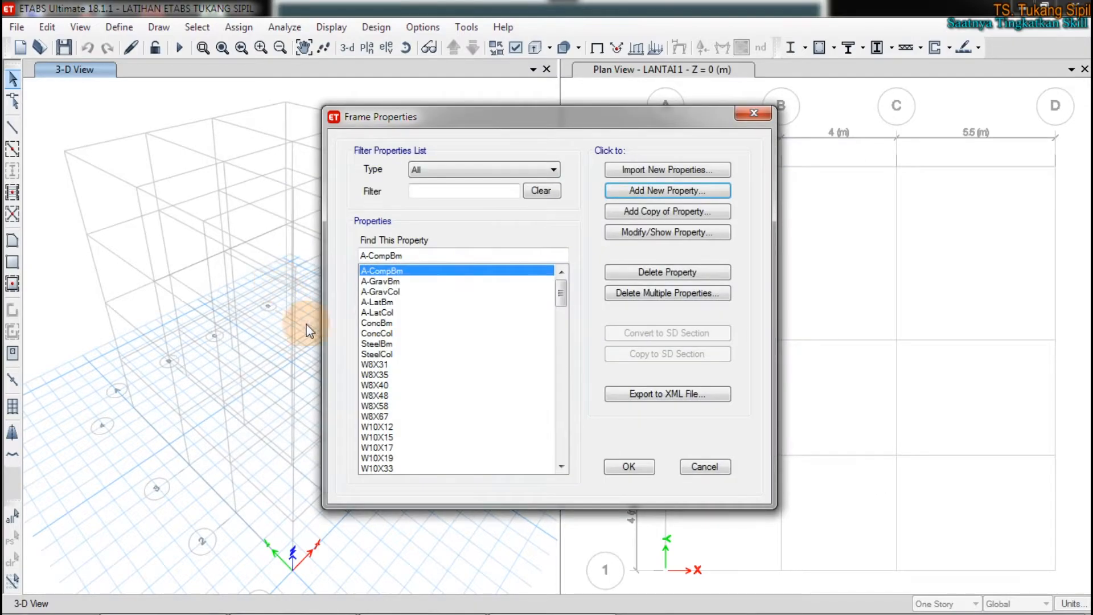
{"action": "left_click", "coordinate": [641, 193]}
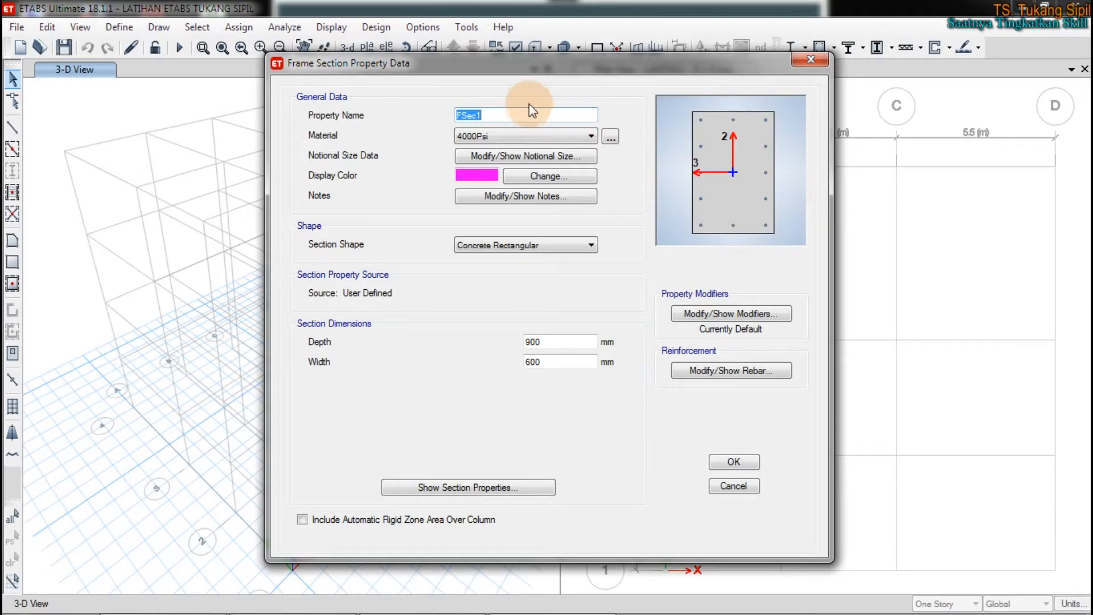
Replace the default property name of the new concrete section with "B"
{"action": "left_click_drag", "start_coordinate": [520, 65], "coordinate": [521, 45]}
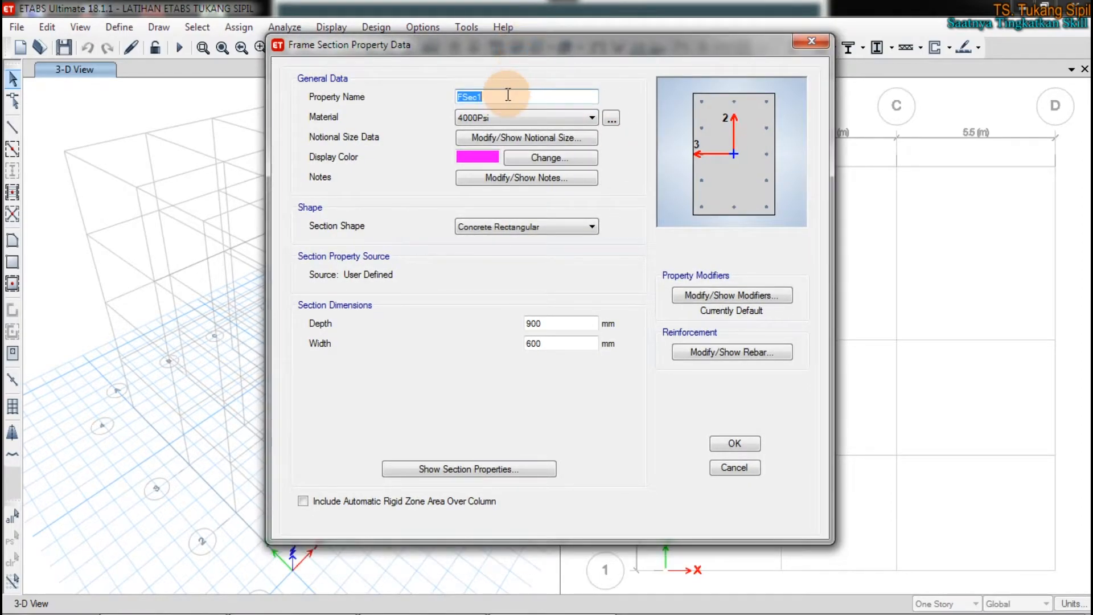
{"action": "left_click_drag", "start_coordinate": [495, 96], "coordinate": [385, 102]}
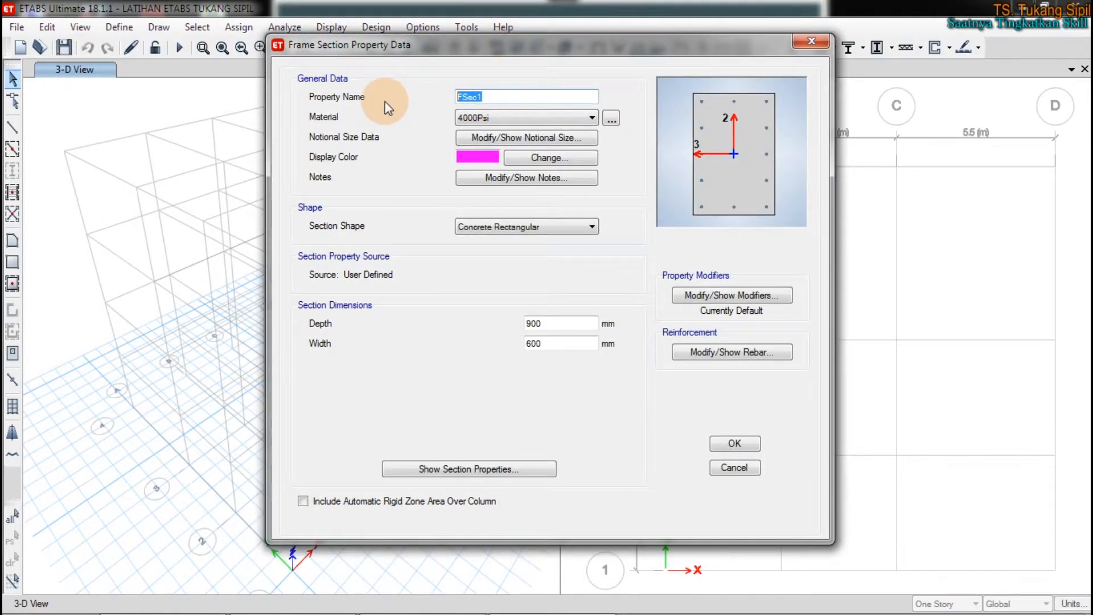
{"action": "type", "text": "B"}
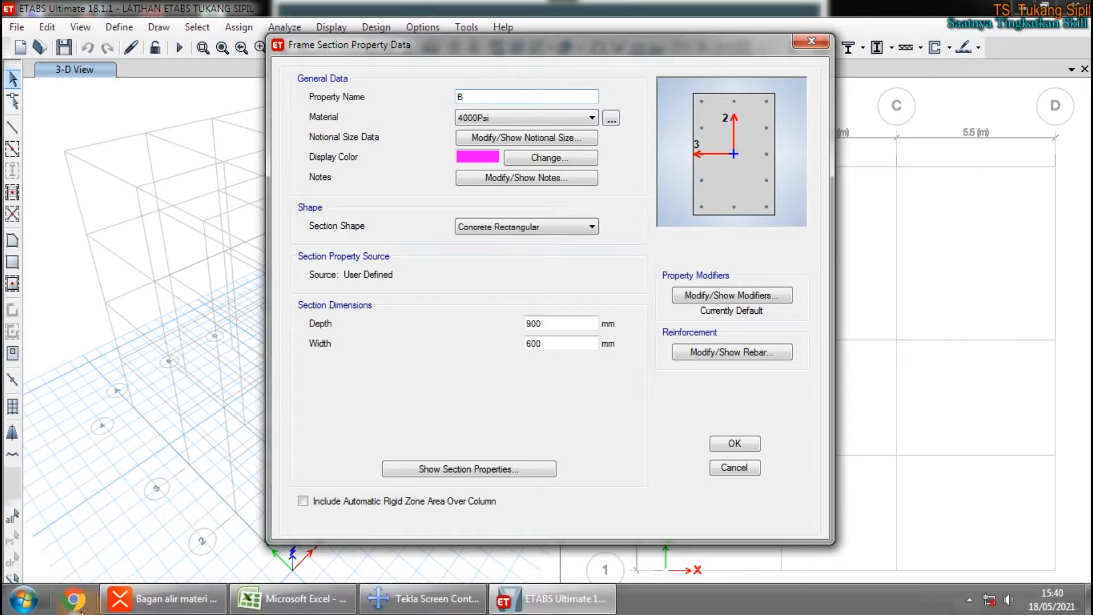
Switch to the Excel workbook and apply all borders to cells E13:E16 beside the beam dimension table
{"action": "left_click", "coordinate": [290, 606]}
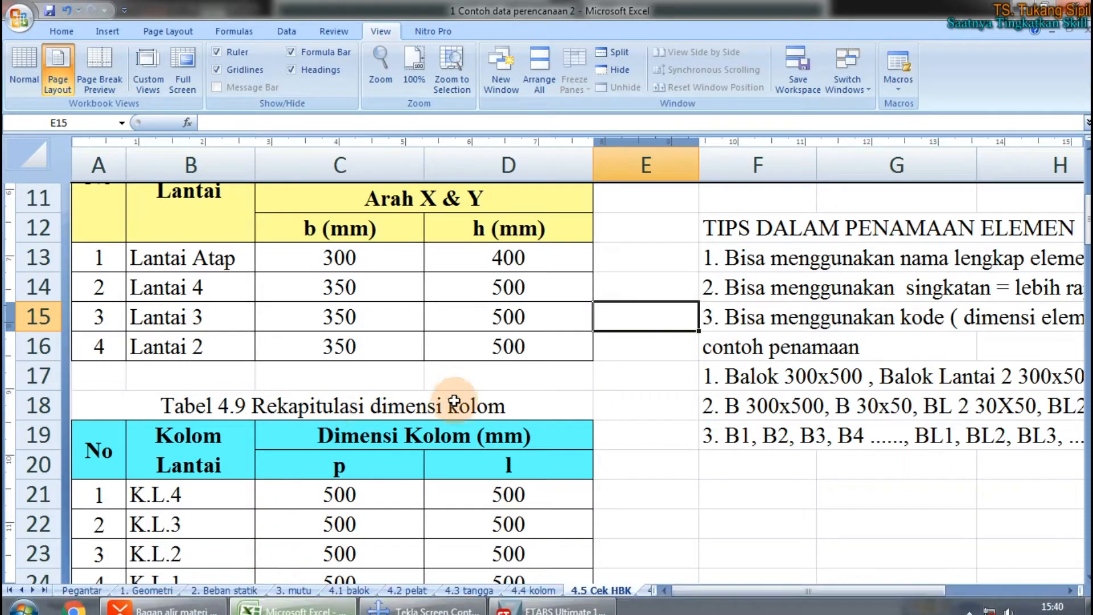
{"action": "left_click", "coordinate": [160, 290]}
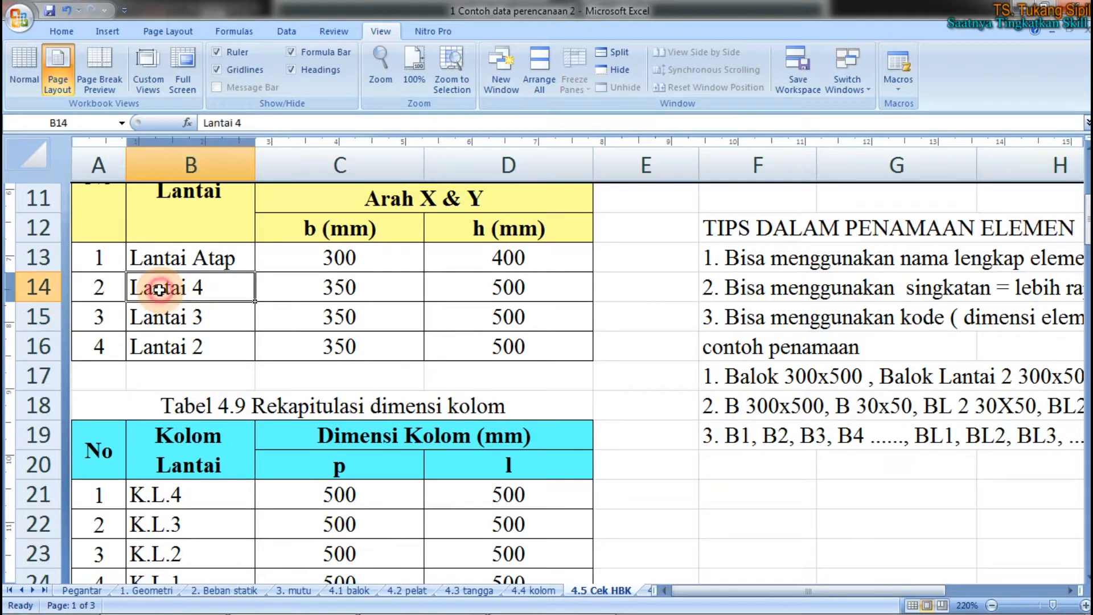
{"action": "scroll", "coordinate": [159, 289], "scroll_direction": "up", "scroll_amount": 1}
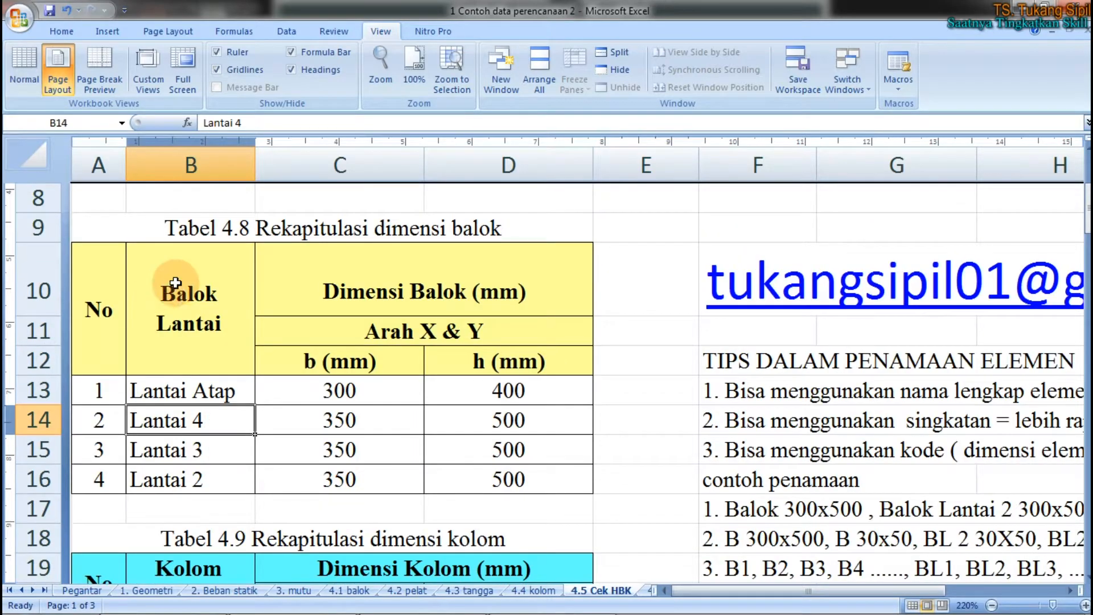
{"action": "left_click", "coordinate": [176, 478]}
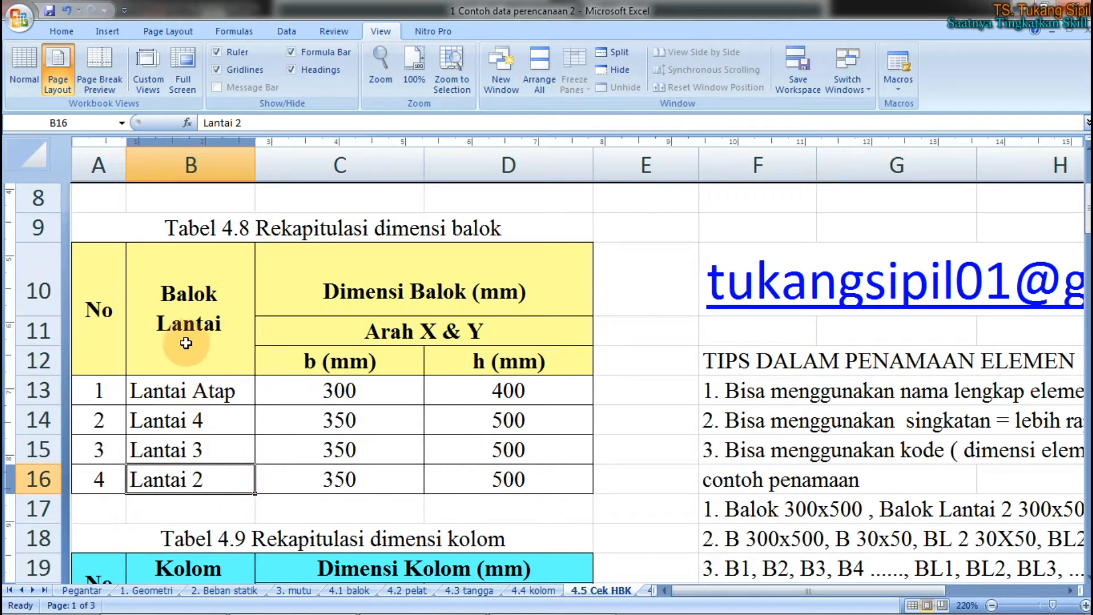
{"action": "left_click", "coordinate": [309, 477]}
{"action": "left_click_drag", "start_coordinate": [309, 476], "coordinate": [474, 467]}
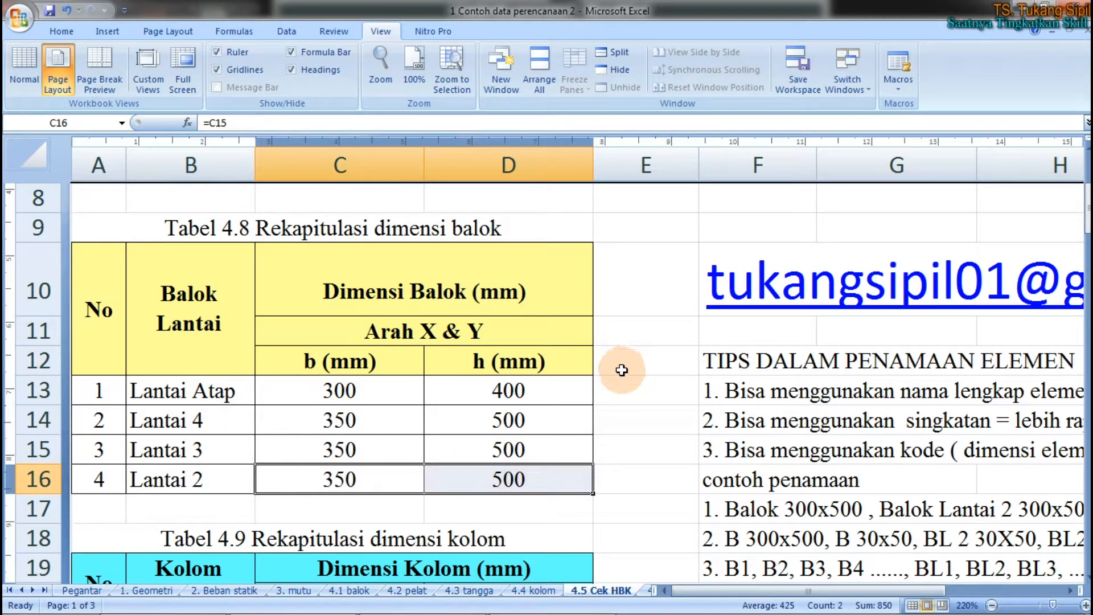
{"action": "left_click_drag", "start_coordinate": [622, 389], "coordinate": [634, 483]}
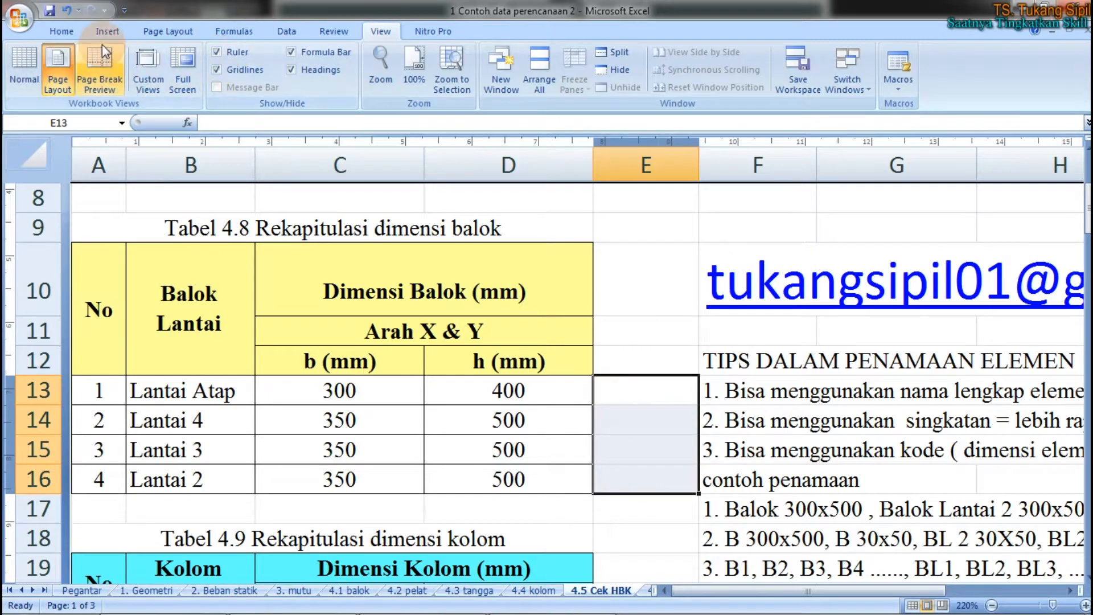
{"action": "left_click", "coordinate": [60, 32]}
{"action": "left_click", "coordinate": [221, 81]}
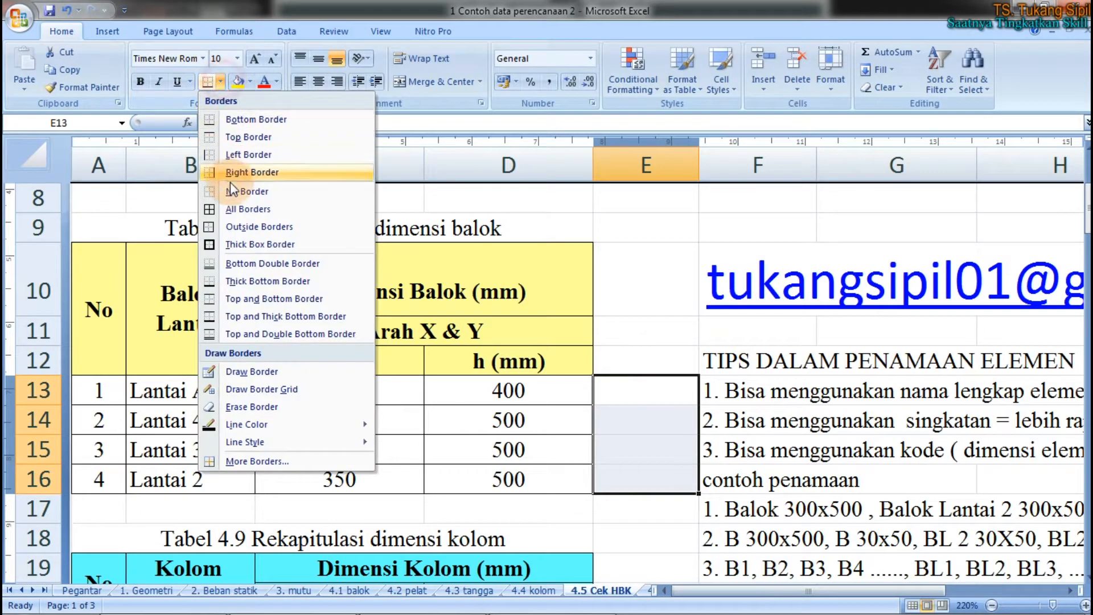
{"action": "left_click", "coordinate": [233, 209]}
Enter the heading "KB" in cell E12 and centre the contents of E12:E16 horizontally
{"action": "left_click", "coordinate": [619, 353]}
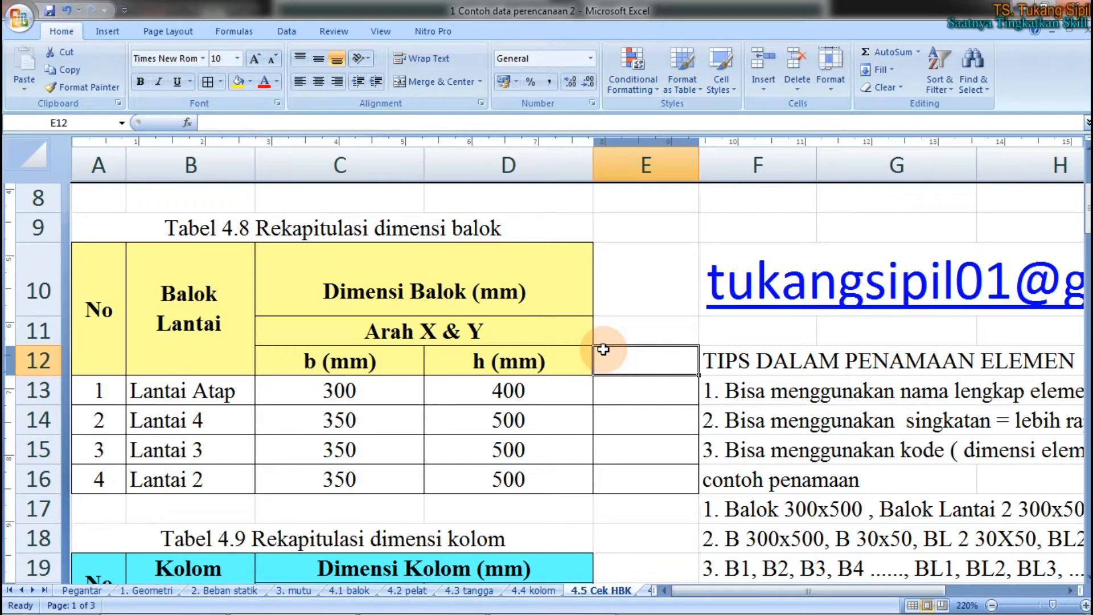
{"action": "type", "text": "KO"}
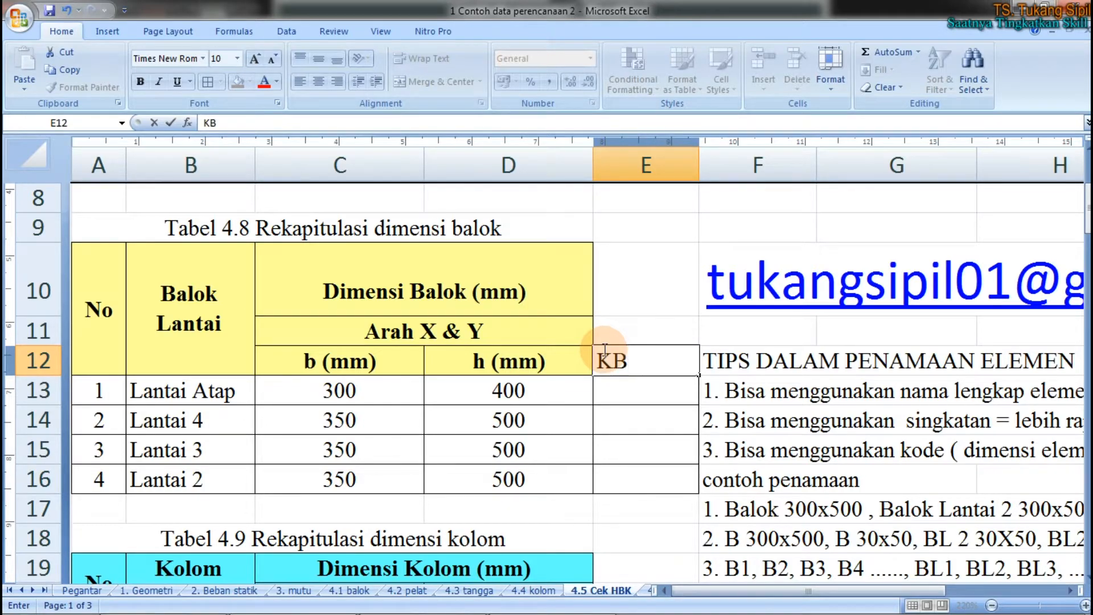
{"action": "key", "text": "Return"}
{"action": "left_click_drag", "start_coordinate": [608, 353], "coordinate": [638, 486]}
{"action": "left_click", "coordinate": [318, 82]}
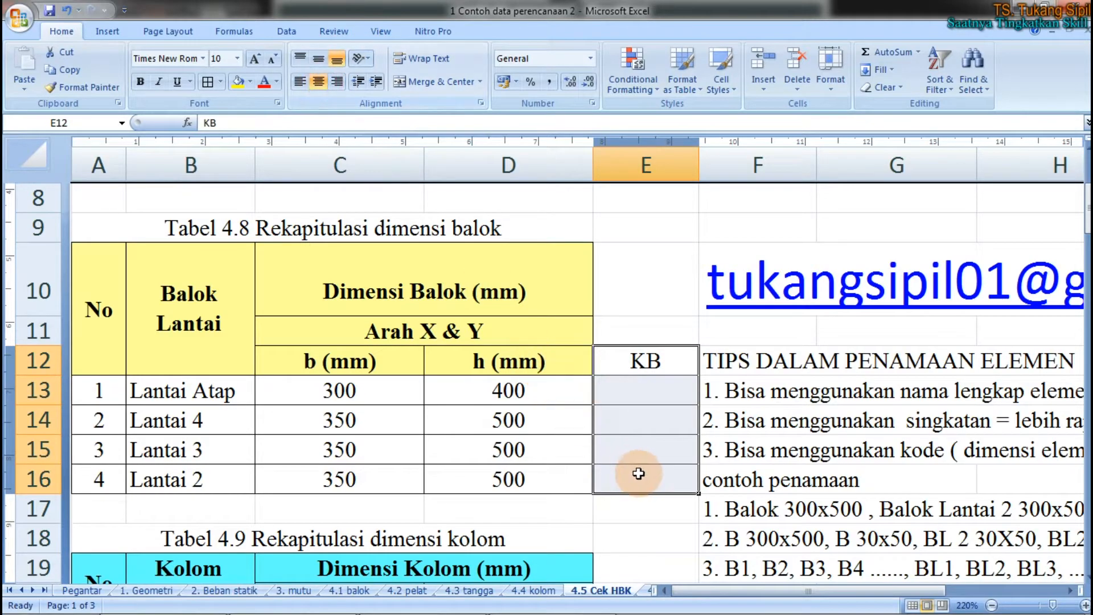
Enter the beam codes BL2, BL3, BL4 and BLA in cells E16, E15, E14 and E13 to match the floors
{"action": "left_click", "coordinate": [621, 483]}
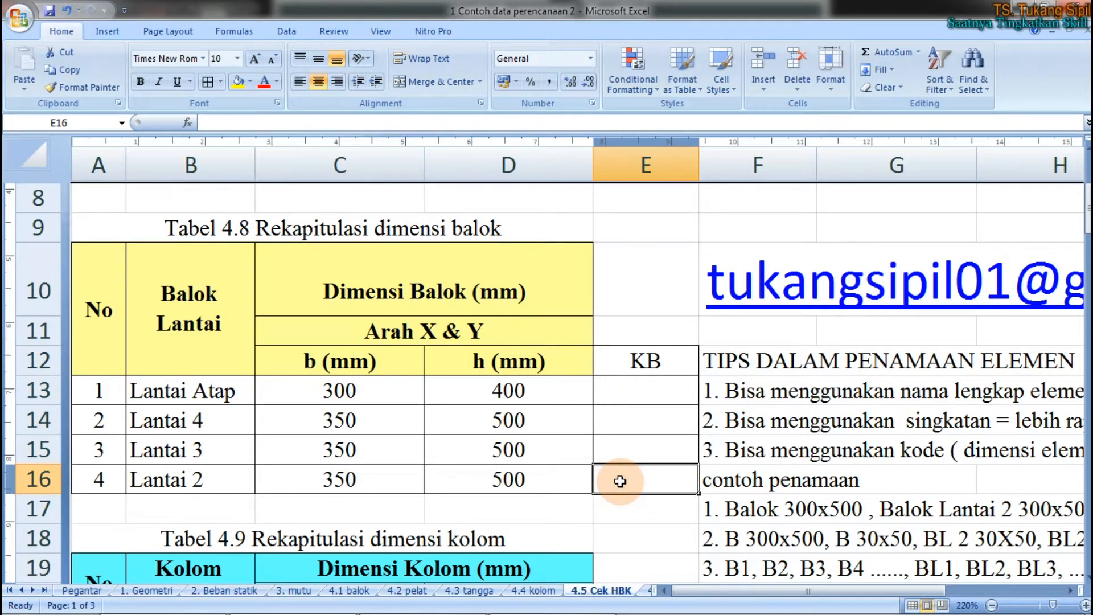
{"action": "type", "text": "BL2"}
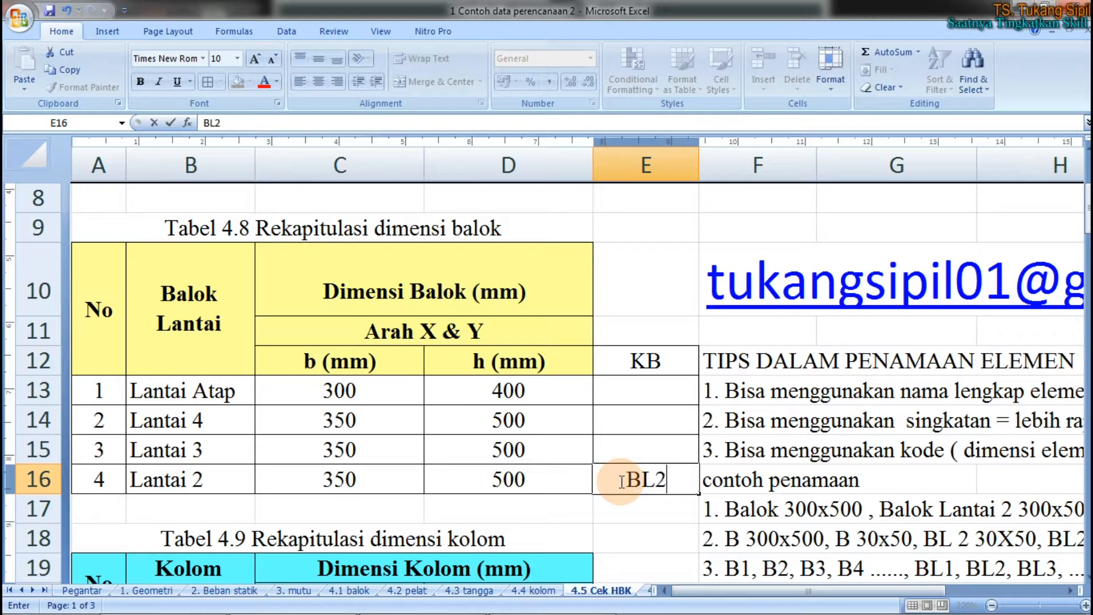
{"action": "left_click", "coordinate": [627, 452]}
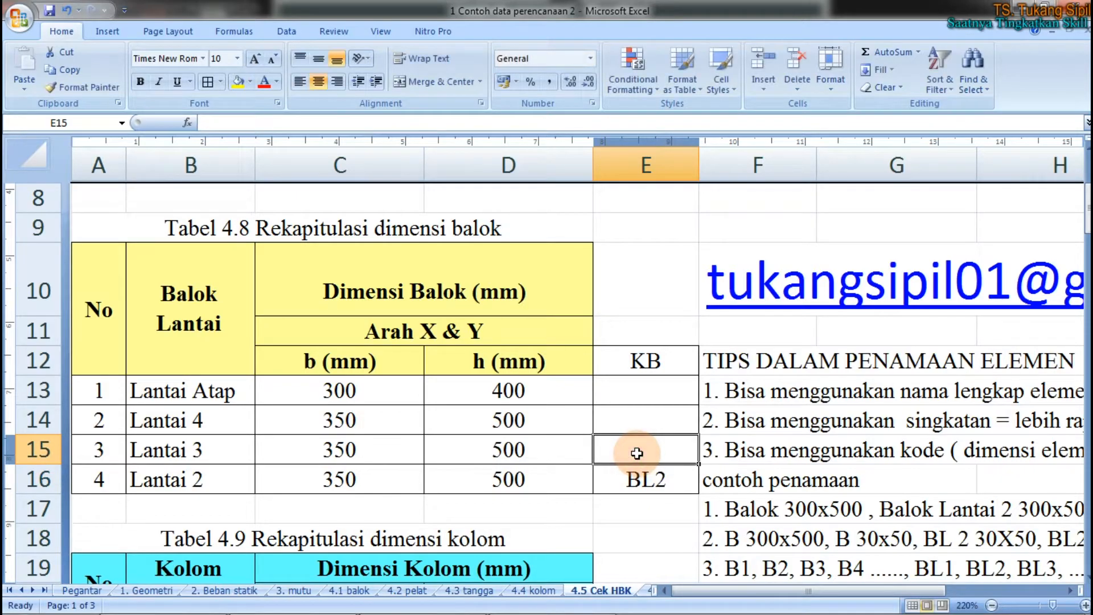
{"action": "type", "text": "BL3"}
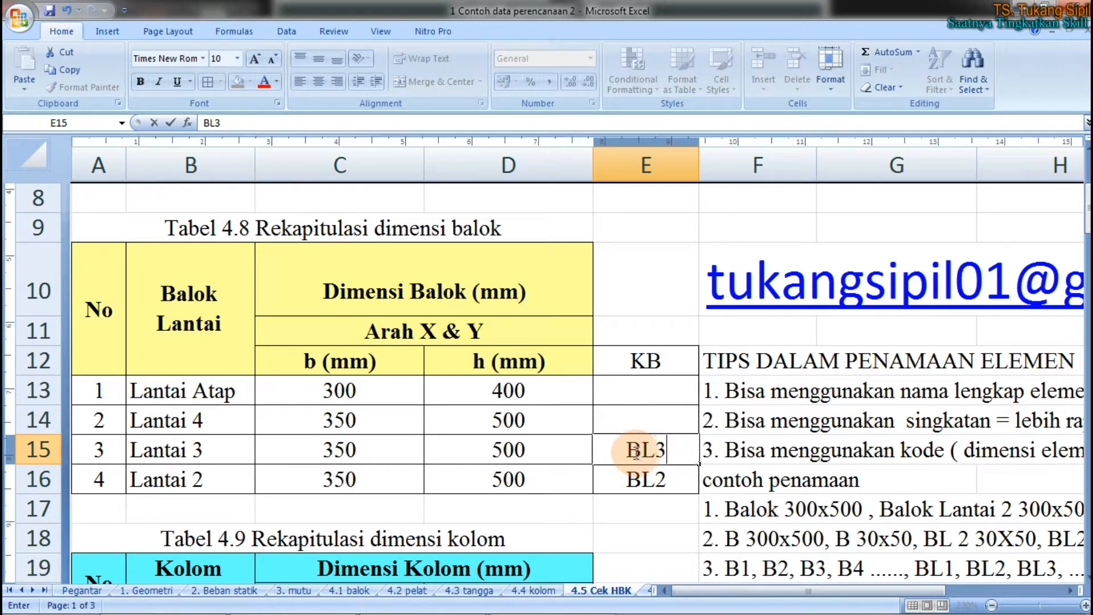
{"action": "left_click", "coordinate": [628, 421]}
{"action": "type", "text": "BL4"}
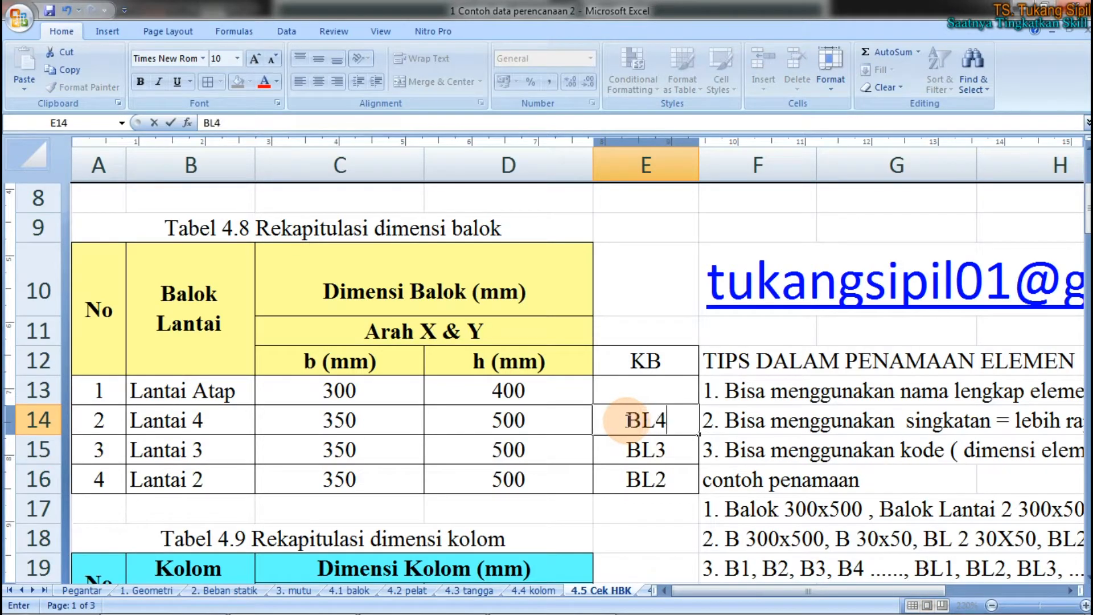
{"action": "left_click", "coordinate": [647, 389]}
{"action": "type", "text": "BLA"}
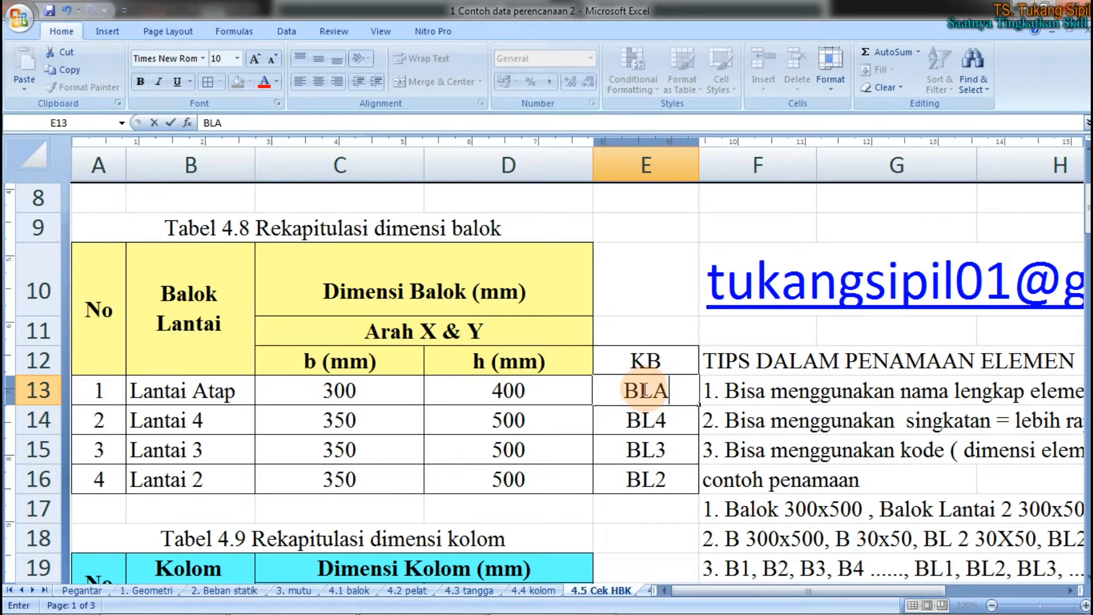
{"action": "left_click", "coordinate": [622, 310]}
Fill the KB heading cell E12 with yellow
{"action": "left_click", "coordinate": [648, 387]}
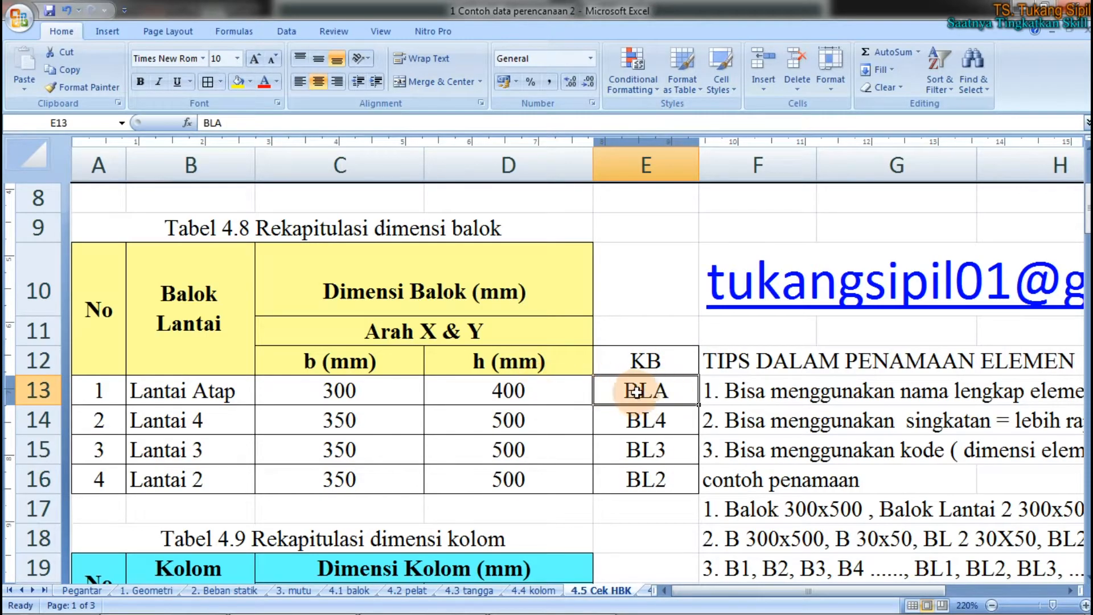
{"action": "left_click_drag", "start_coordinate": [642, 360], "coordinate": [642, 480]}
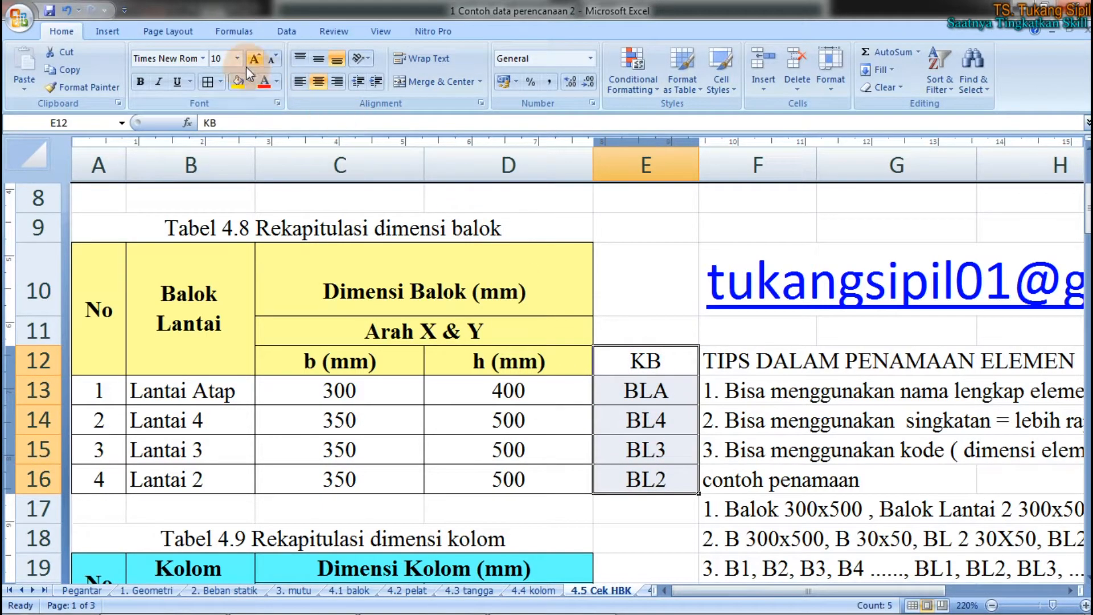
{"action": "left_click", "coordinate": [643, 360]}
{"action": "left_click", "coordinate": [236, 81]}
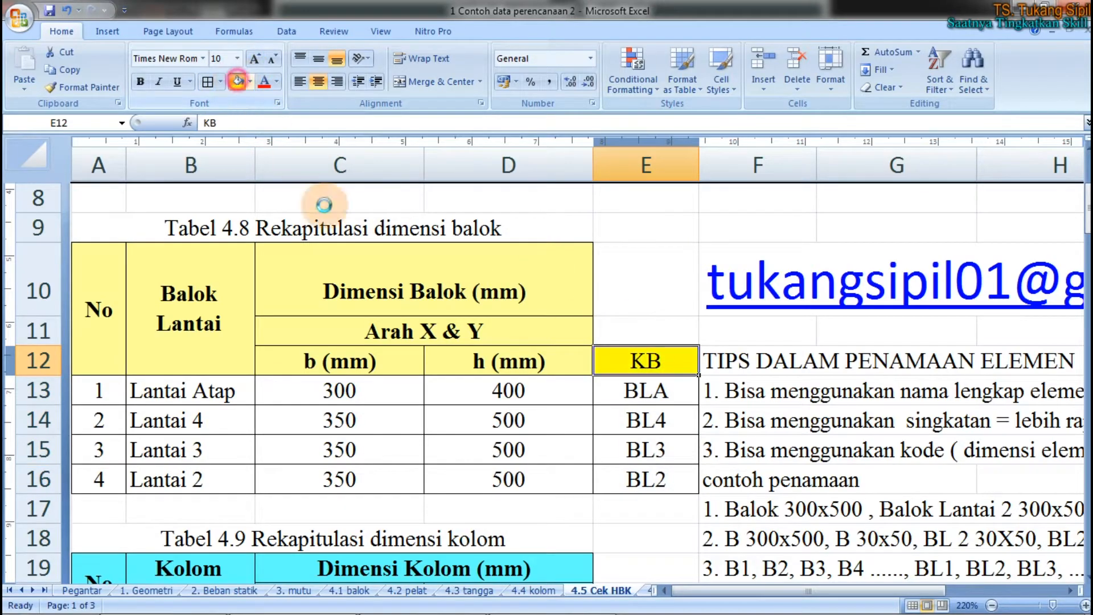
Enter "BA" in cell E17 below the floor beam codes and centre it horizontally
{"action": "left_click", "coordinate": [616, 387]}
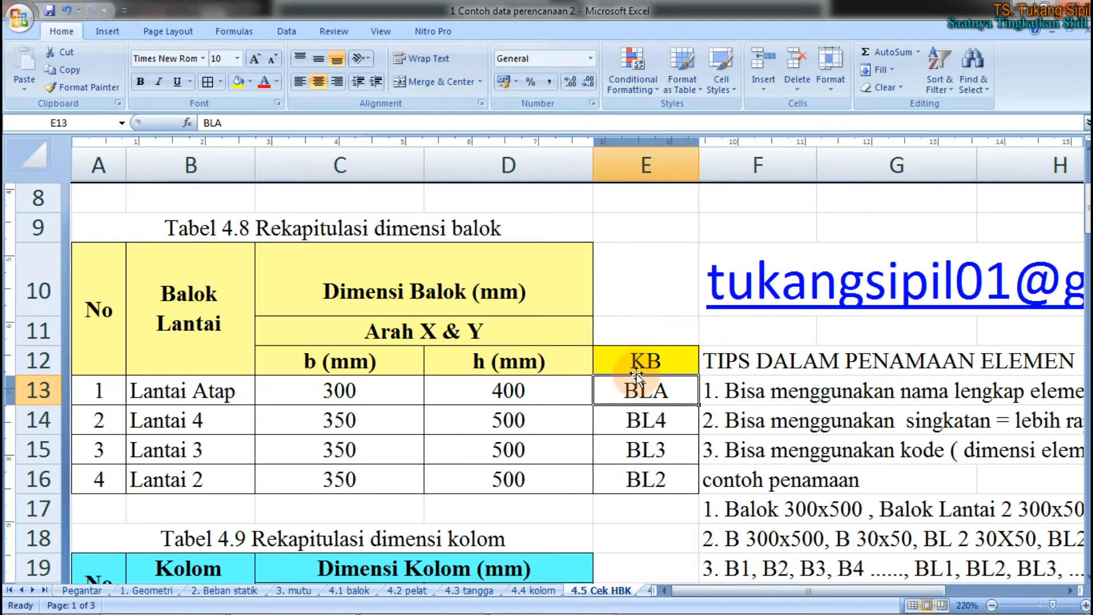
{"action": "left_click", "coordinate": [640, 388]}
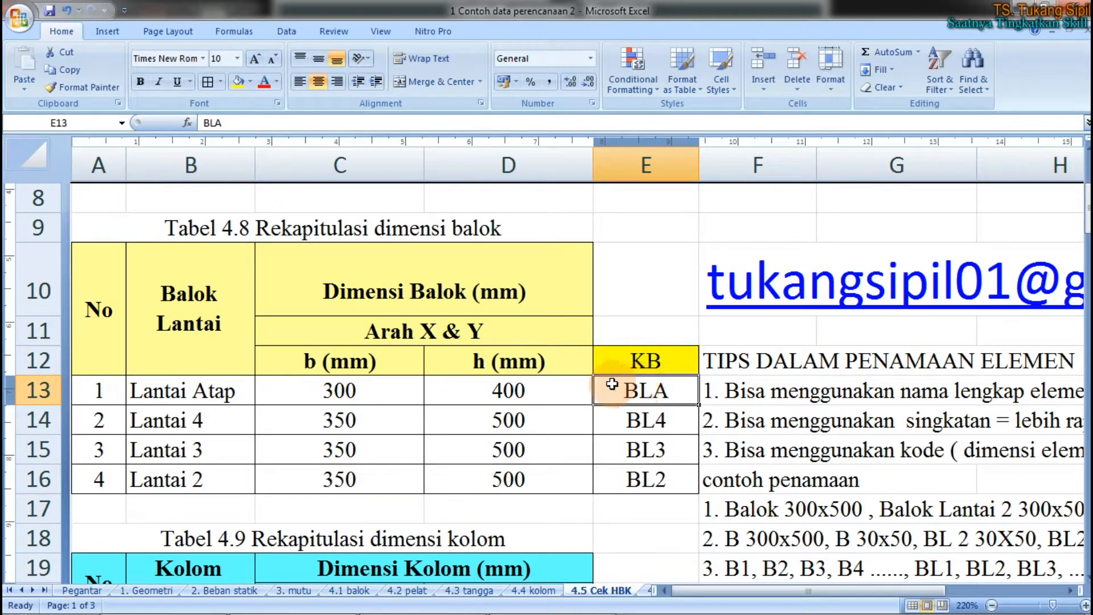
{"action": "left_click_drag", "start_coordinate": [330, 391], "coordinate": [507, 478]}
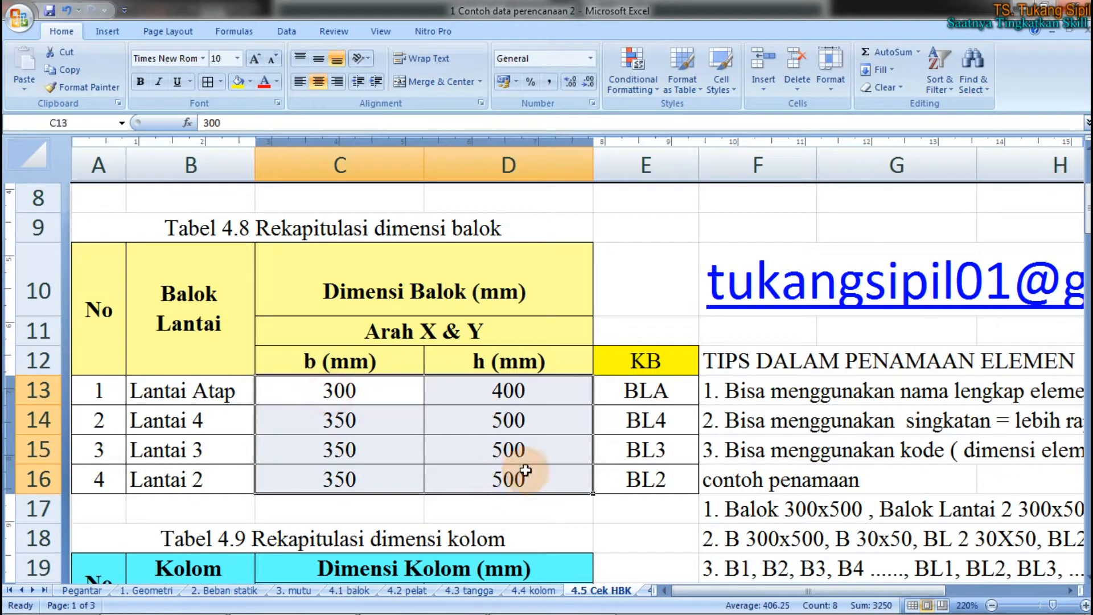
{"action": "left_click_drag", "start_coordinate": [640, 391], "coordinate": [646, 495]}
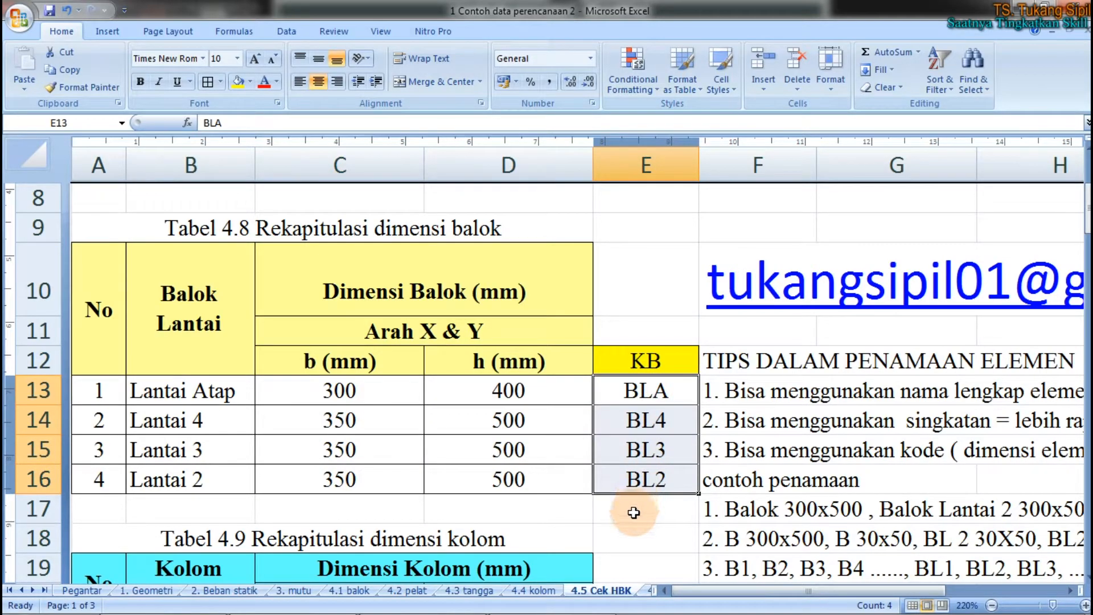
{"action": "left_click", "coordinate": [626, 503]}
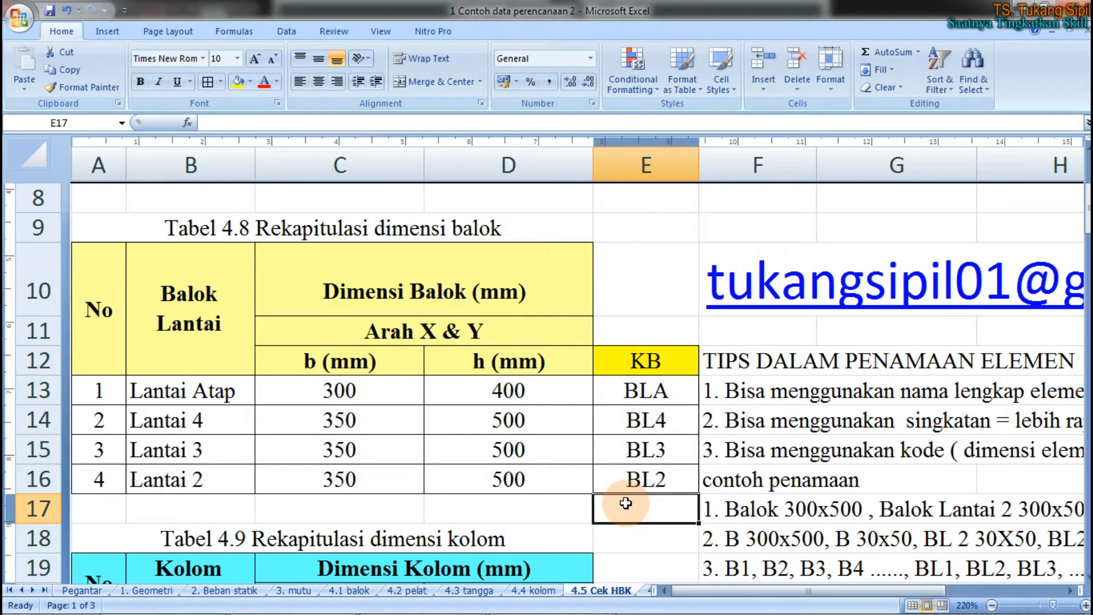
{"action": "type", "text": "BL"}
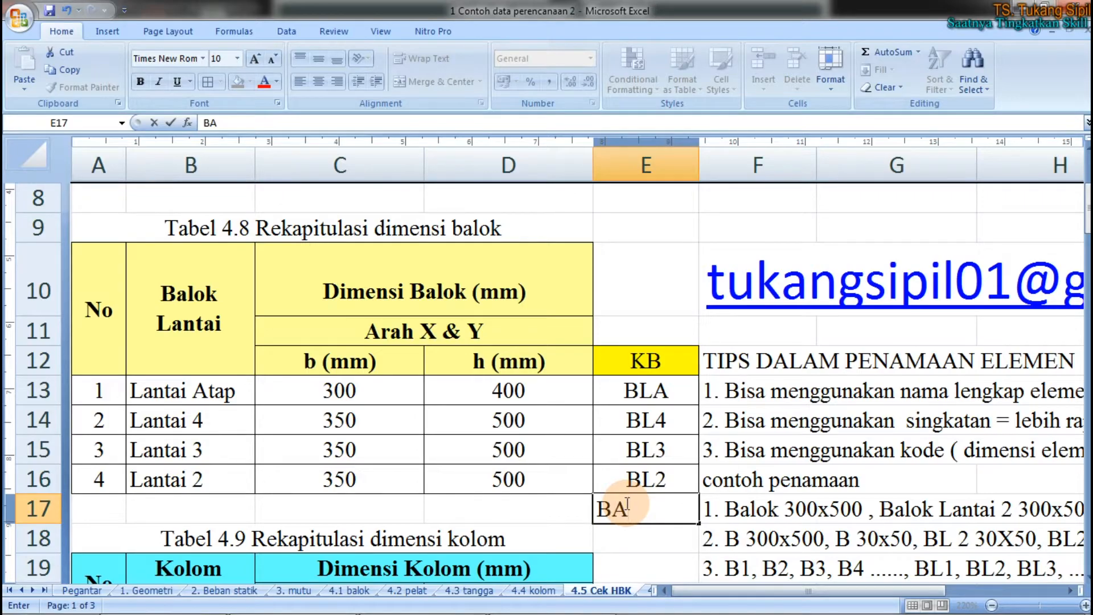
{"action": "key", "text": "Return"}
{"action": "left_click", "coordinate": [625, 503]}
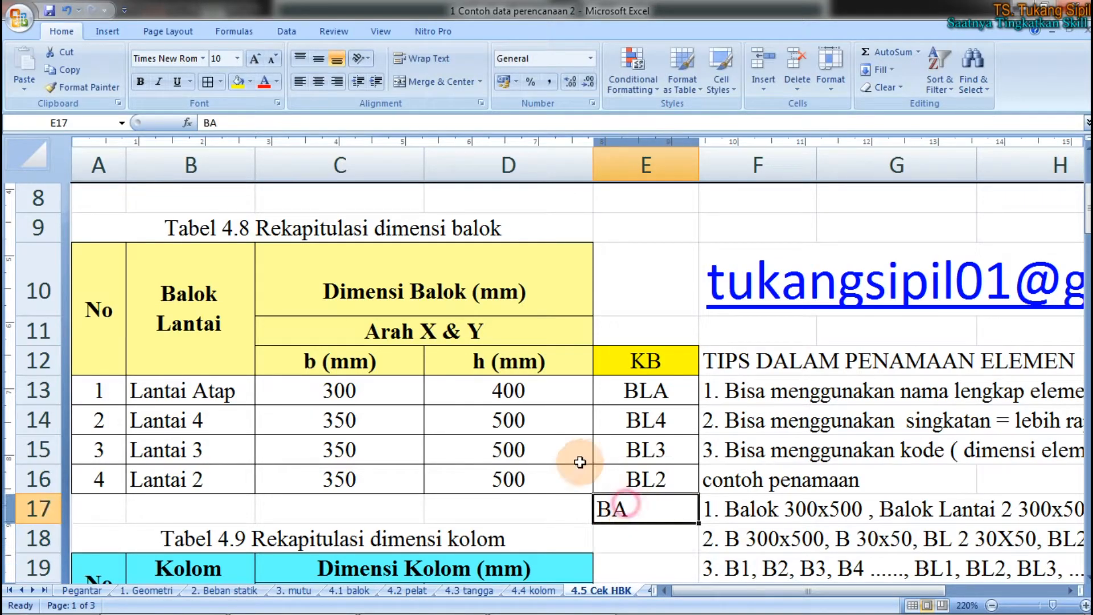
{"action": "left_click", "coordinate": [318, 79]}
{"action": "left_click", "coordinate": [655, 538]}
{"action": "left_click", "coordinate": [656, 495]}
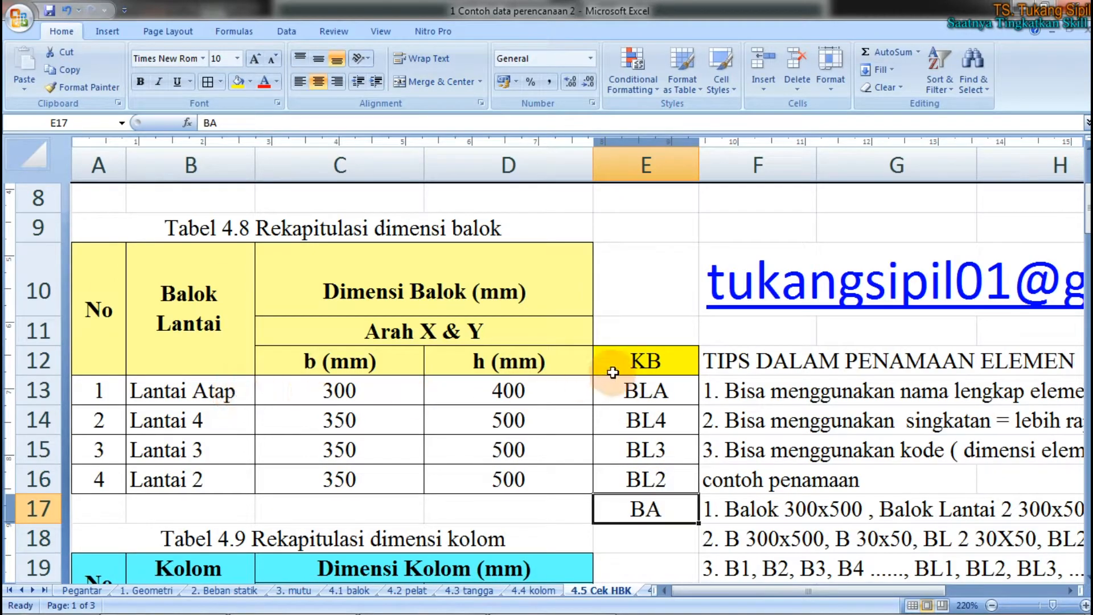
Enter "BT" in cell E18 below the BA code and centre it horizontally
{"action": "left_click", "coordinate": [644, 390]}
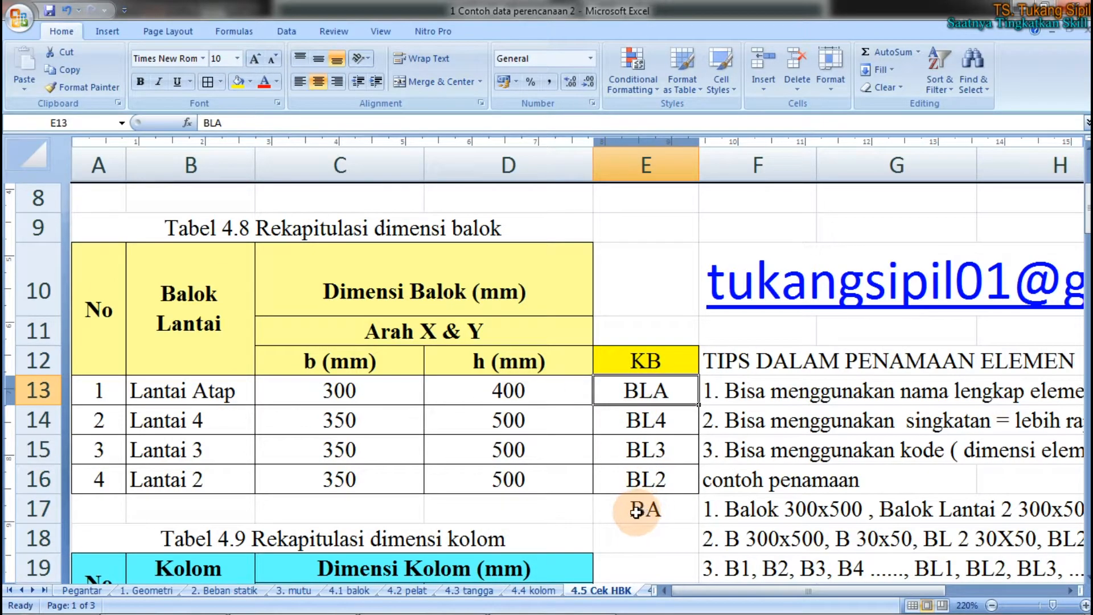
{"action": "left_click", "coordinate": [636, 512]}
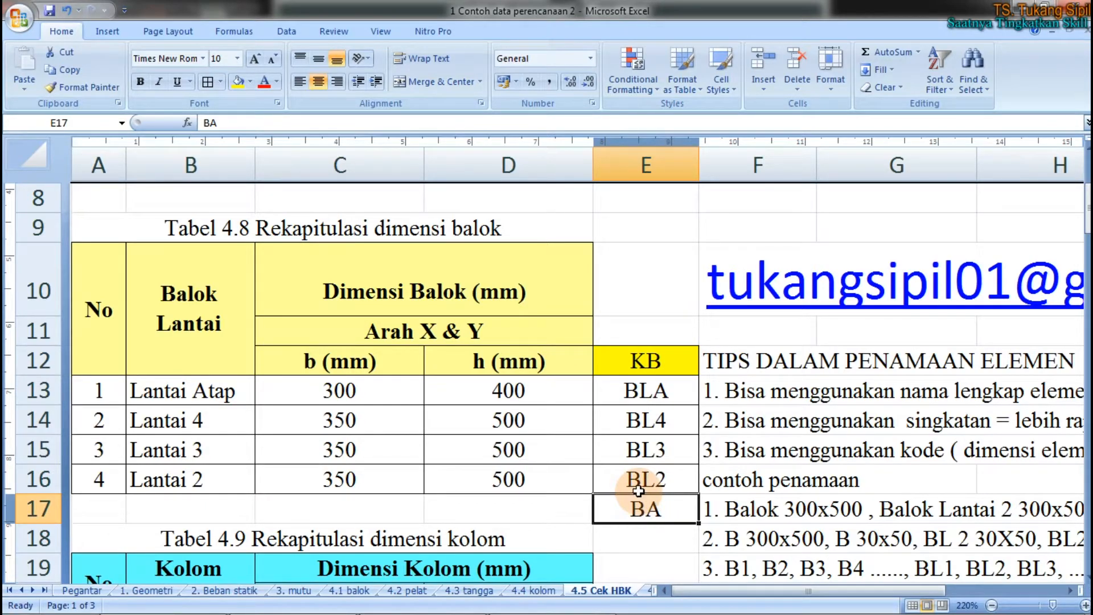
{"action": "left_click", "coordinate": [634, 537]}
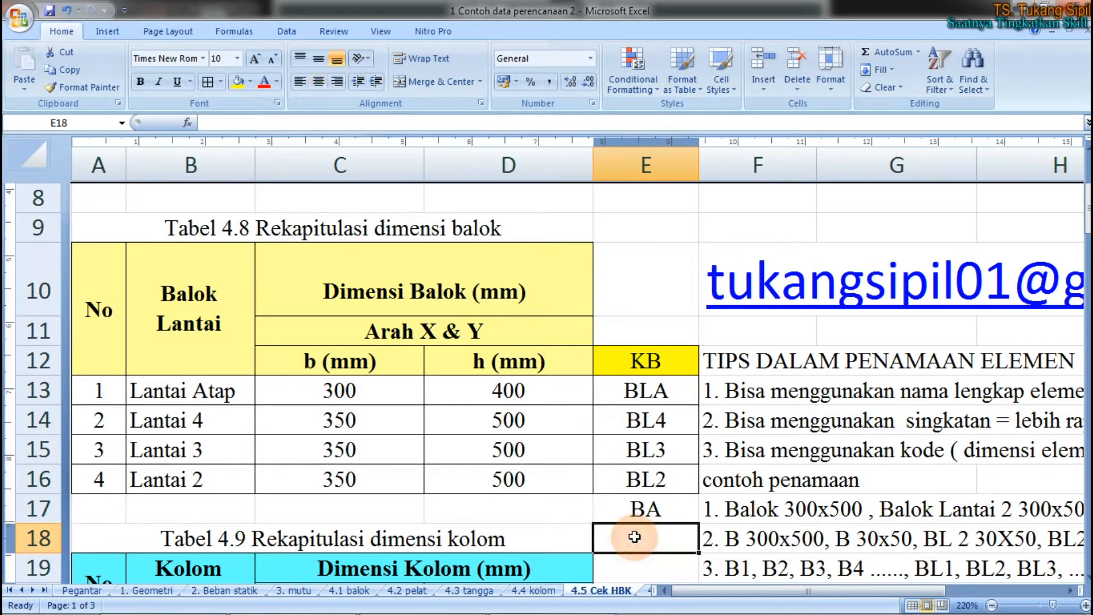
{"action": "type", "text": "BT"}
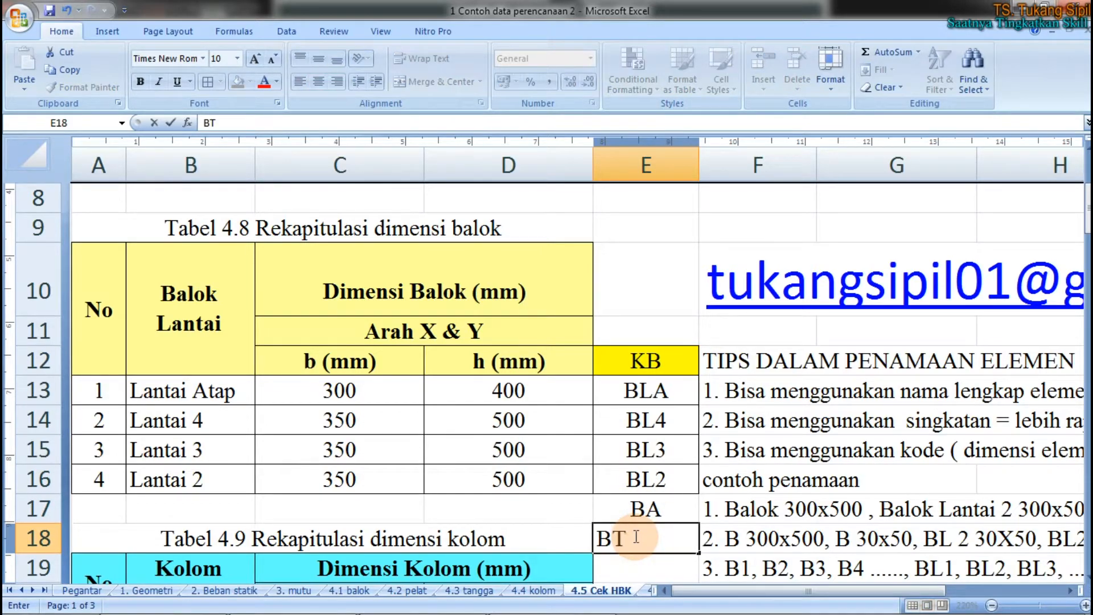
{"action": "left_click", "coordinate": [583, 513]}
{"action": "left_click", "coordinate": [635, 532]}
{"action": "left_click", "coordinate": [320, 83]}
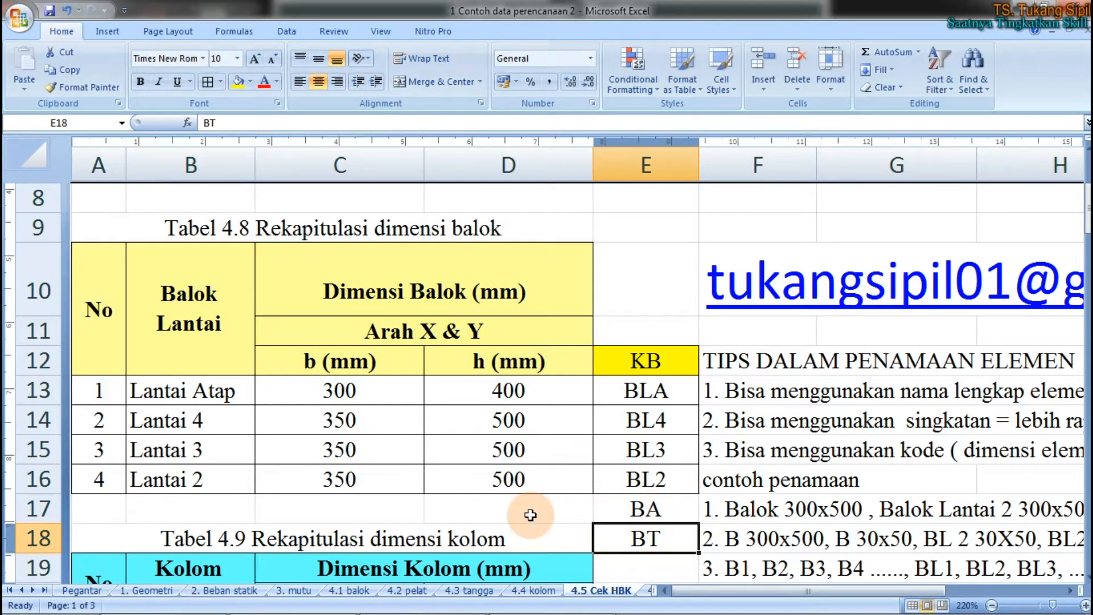
{"action": "left_click", "coordinate": [626, 504]}
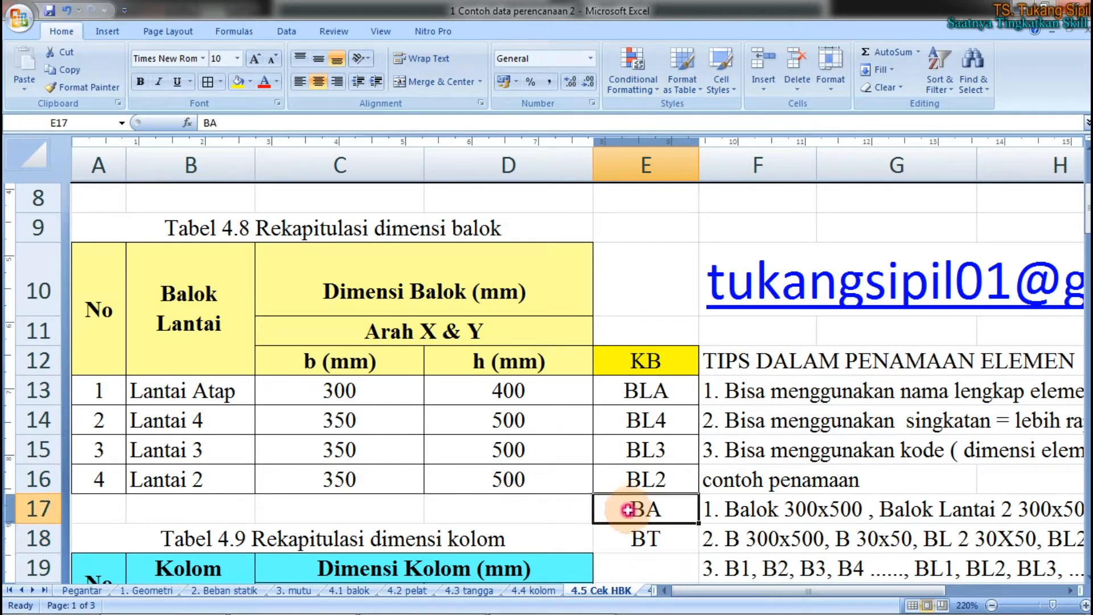
{"action": "left_click_drag", "start_coordinate": [647, 392], "coordinate": [659, 491]}
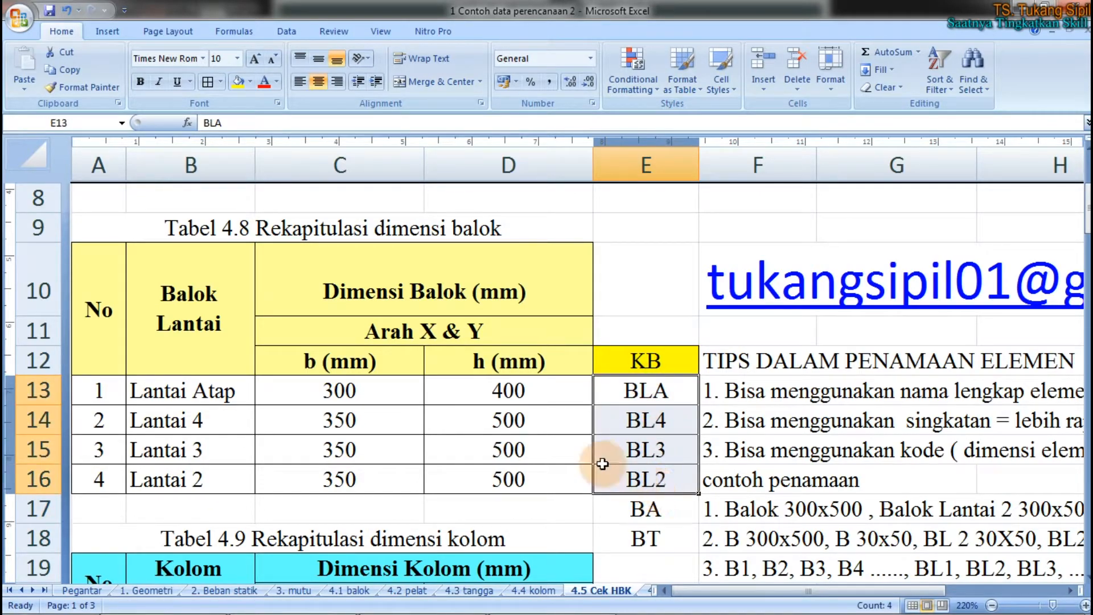
{"action": "left_click_drag", "start_coordinate": [356, 387], "coordinate": [534, 493]}
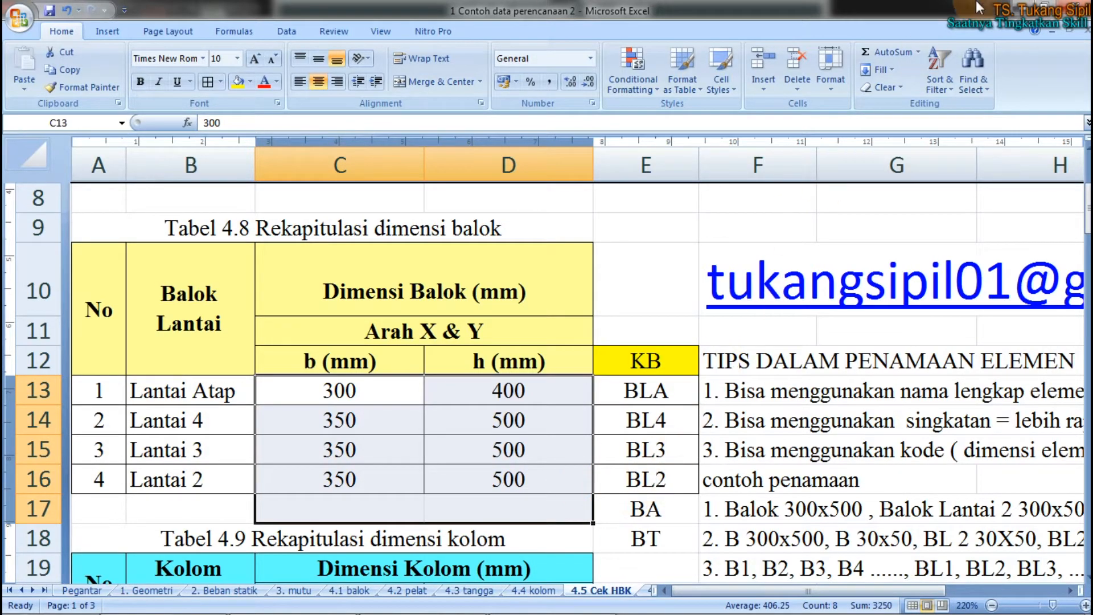
Switch to ETABS, name the frame section property BL2 and assign it the material B 25 MPa
{"action": "left_click", "coordinate": [1046, 4]}
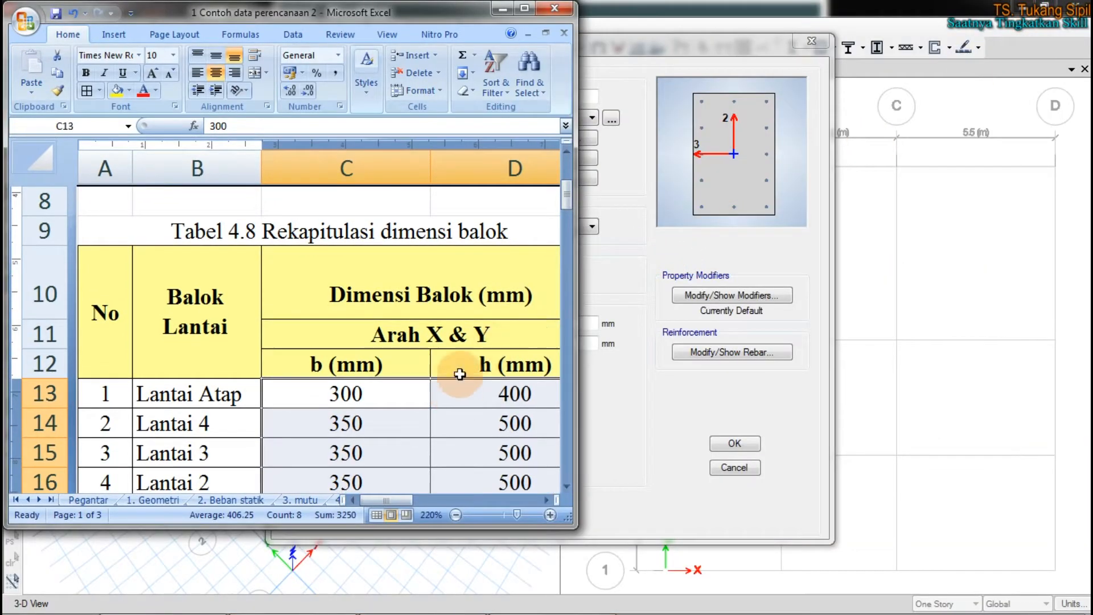
{"action": "left_click", "coordinate": [496, 12]}
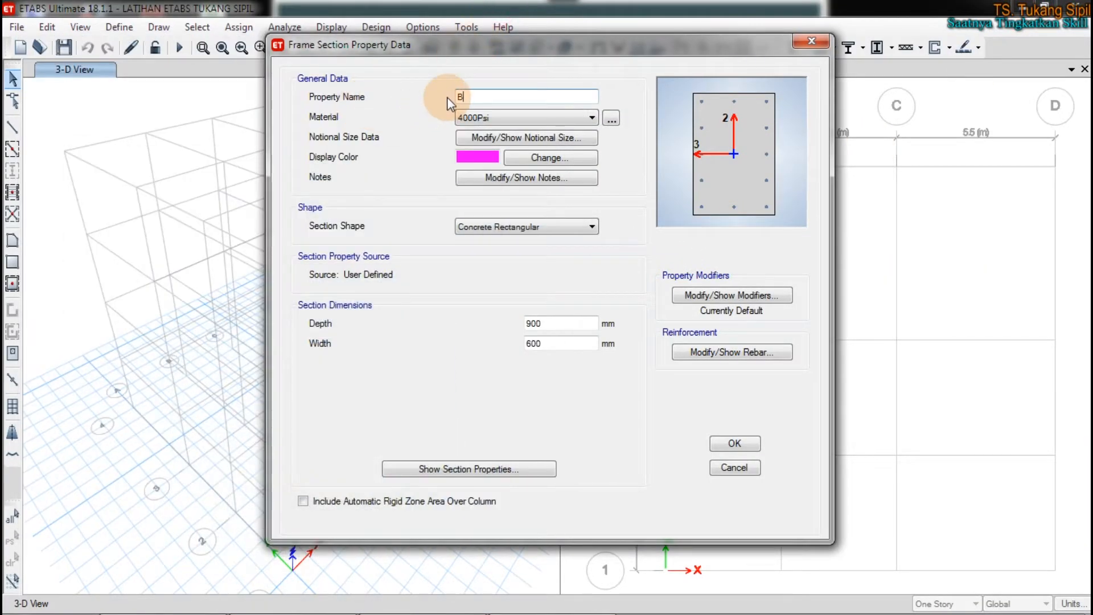
{"action": "left_click", "coordinate": [458, 96]}
{"action": "type", "text": "BL2"}
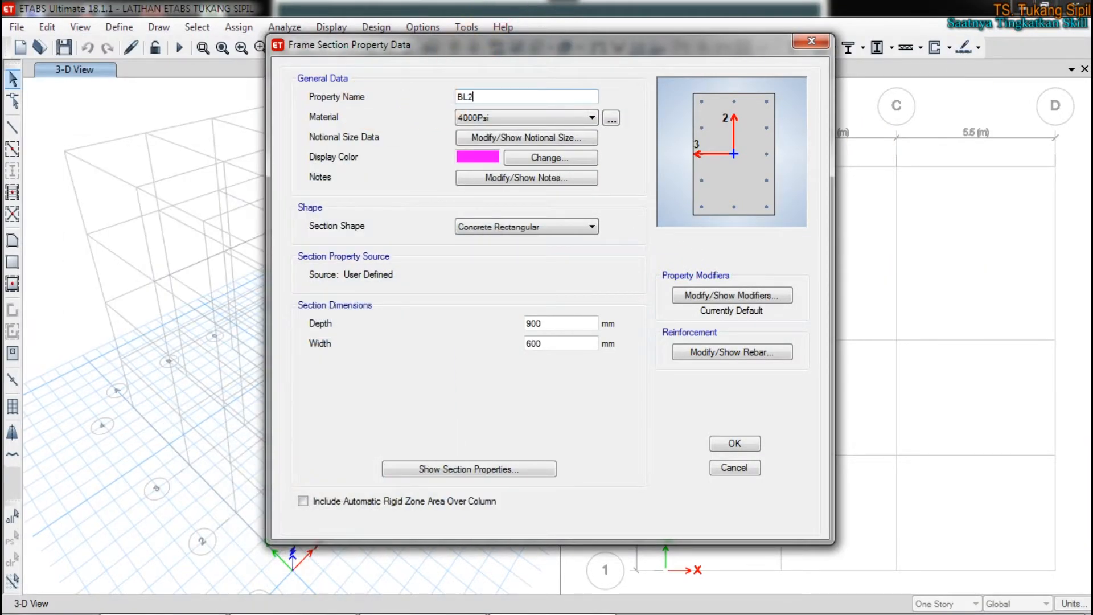
{"action": "left_click", "coordinate": [486, 116]}
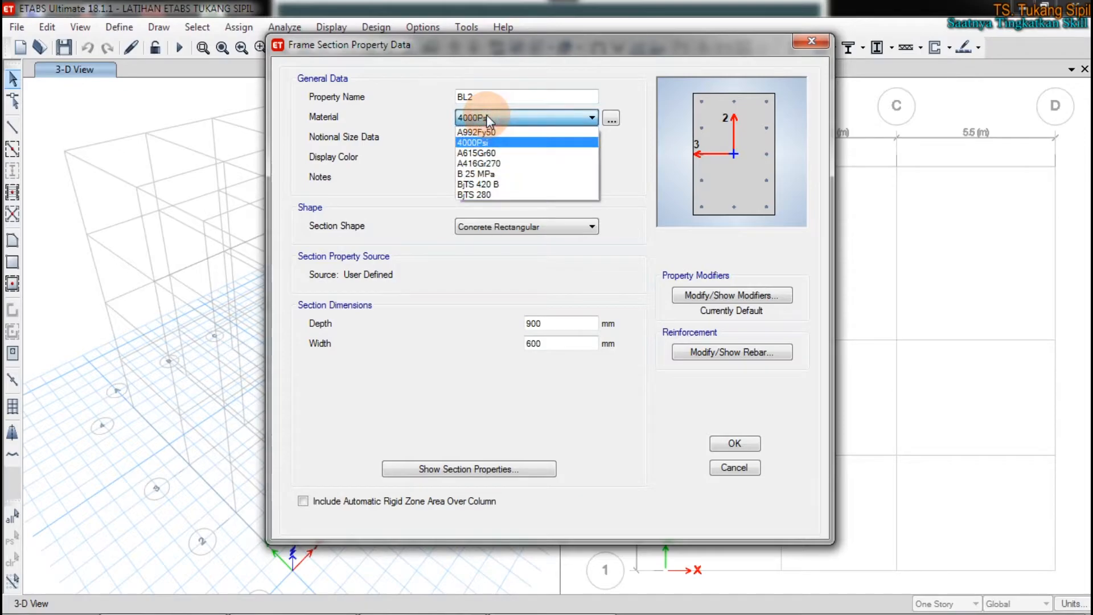
{"action": "left_click", "coordinate": [488, 174]}
Change the BL2 section's display color to light pink (red 255, green 128, blue 255)
{"action": "left_click", "coordinate": [484, 157]}
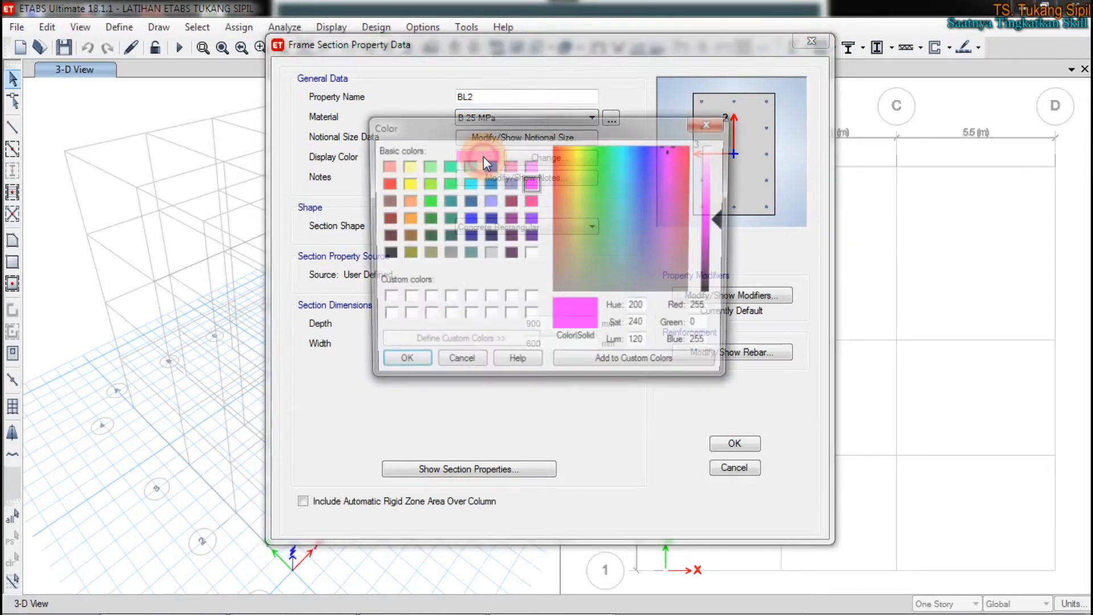
{"action": "left_click", "coordinate": [529, 166]}
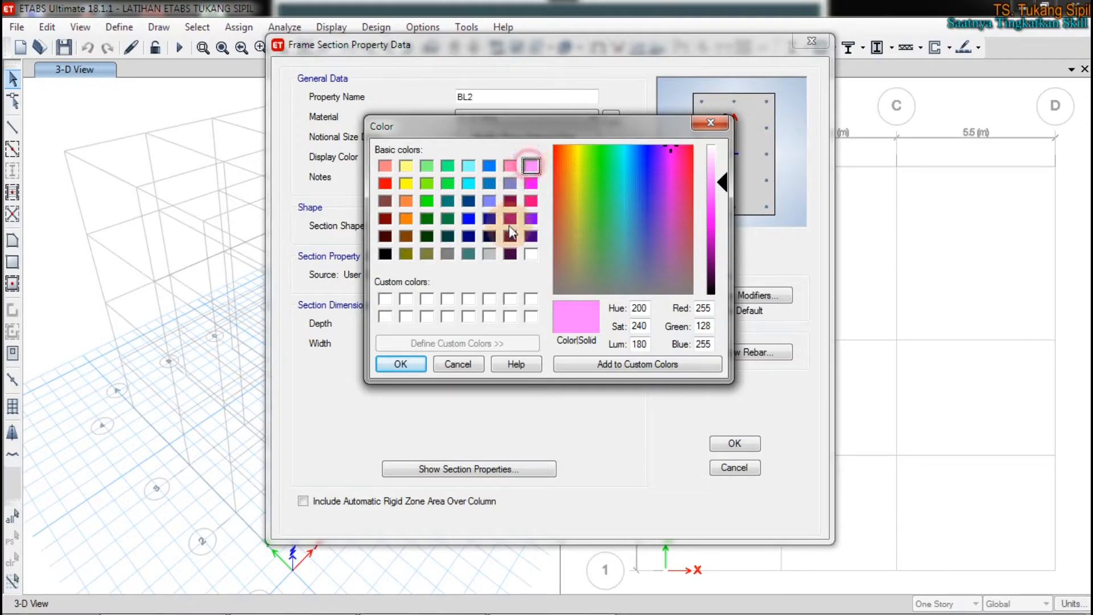
{"action": "left_click", "coordinate": [400, 364]}
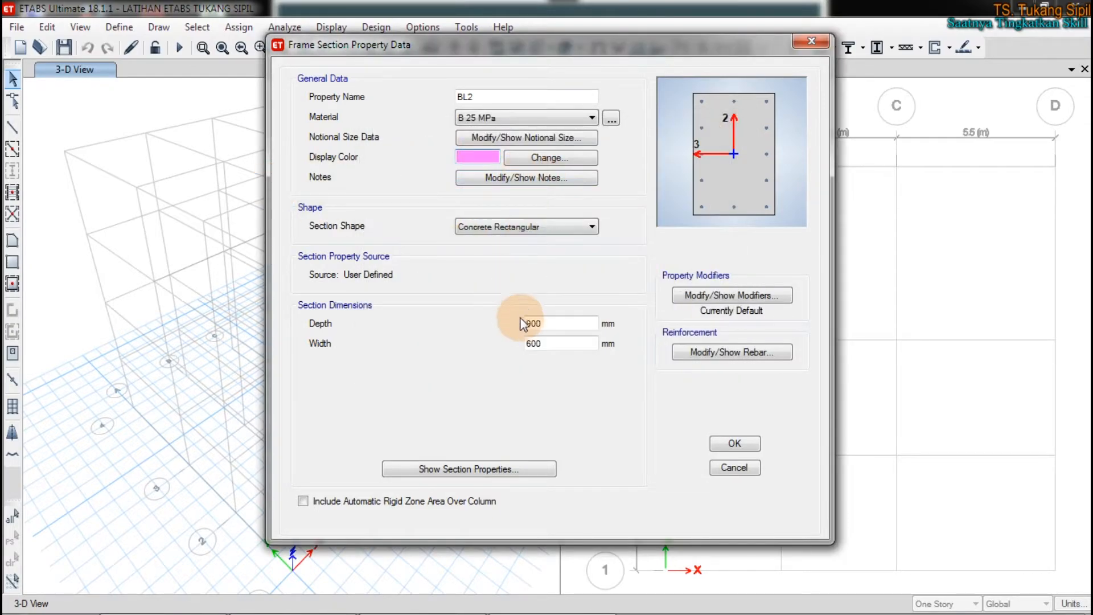
Set the BL2 section's depth to 500 mm and its width to 350 mm
{"action": "left_click_drag", "start_coordinate": [549, 322], "coordinate": [483, 328]}
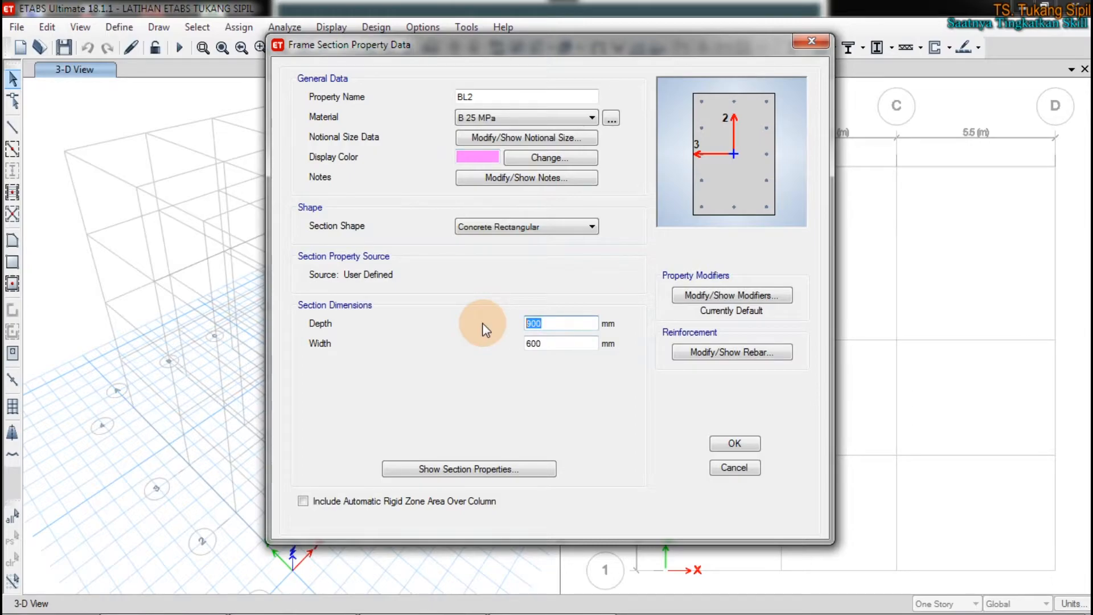
{"action": "type", "text": "500"}
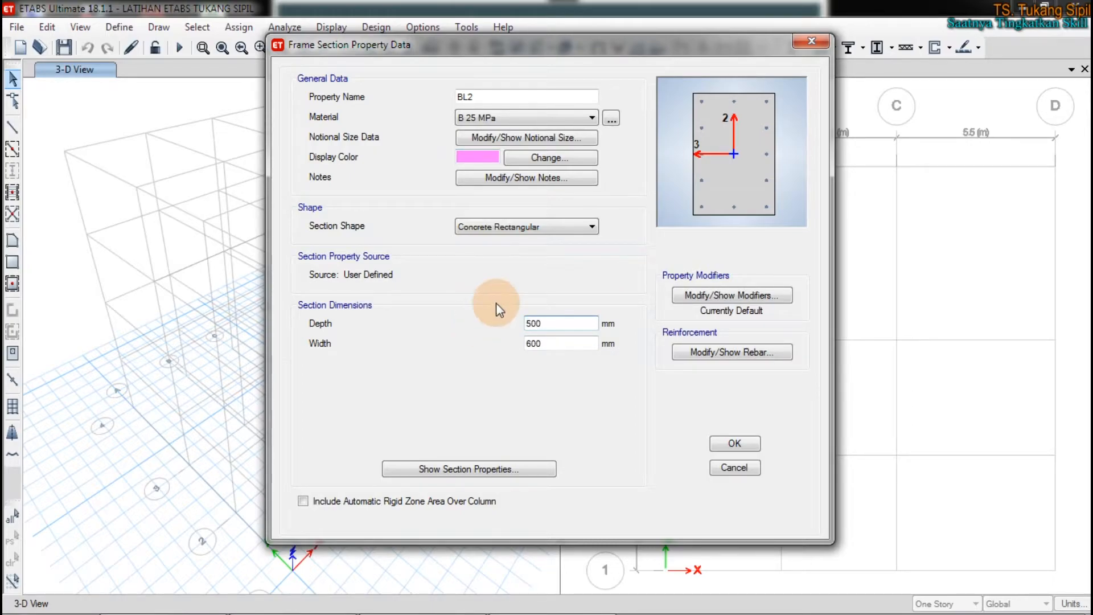
{"action": "left_click_drag", "start_coordinate": [545, 343], "coordinate": [525, 343]}
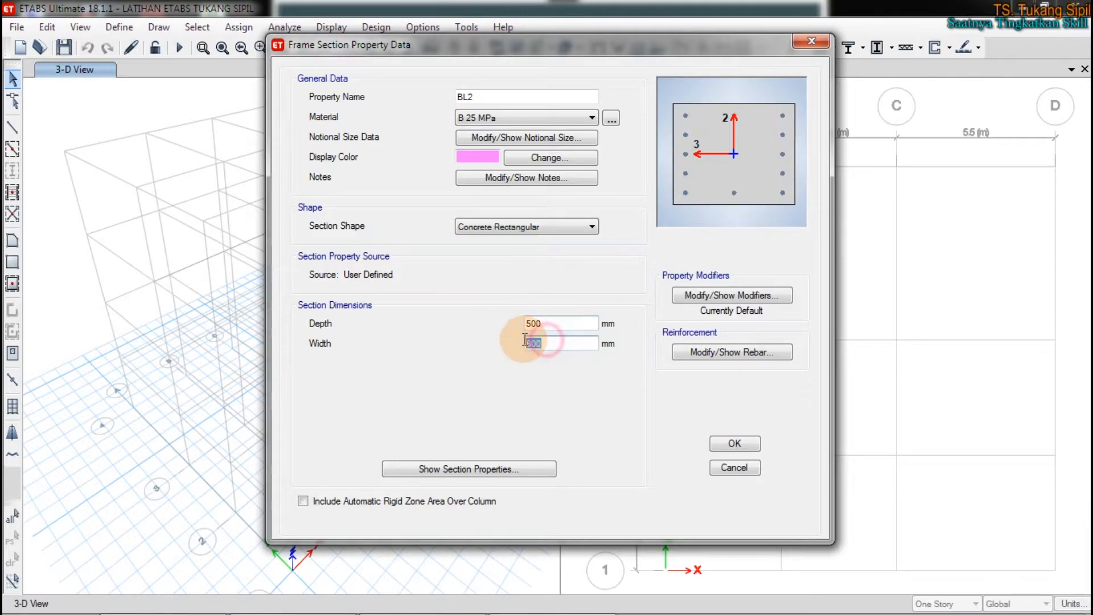
{"action": "type", "text": "3"}
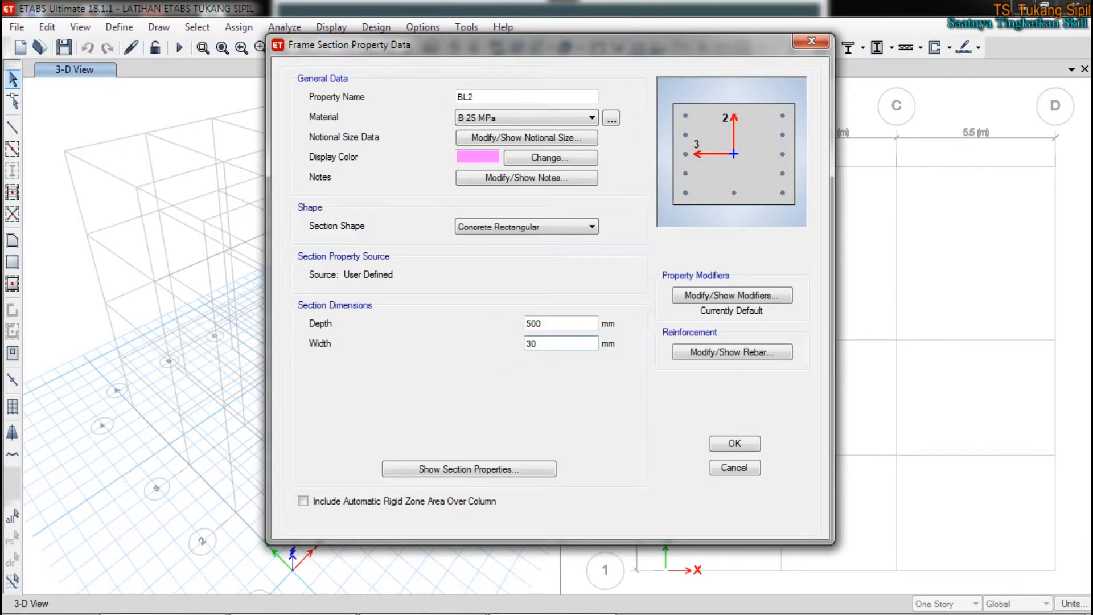
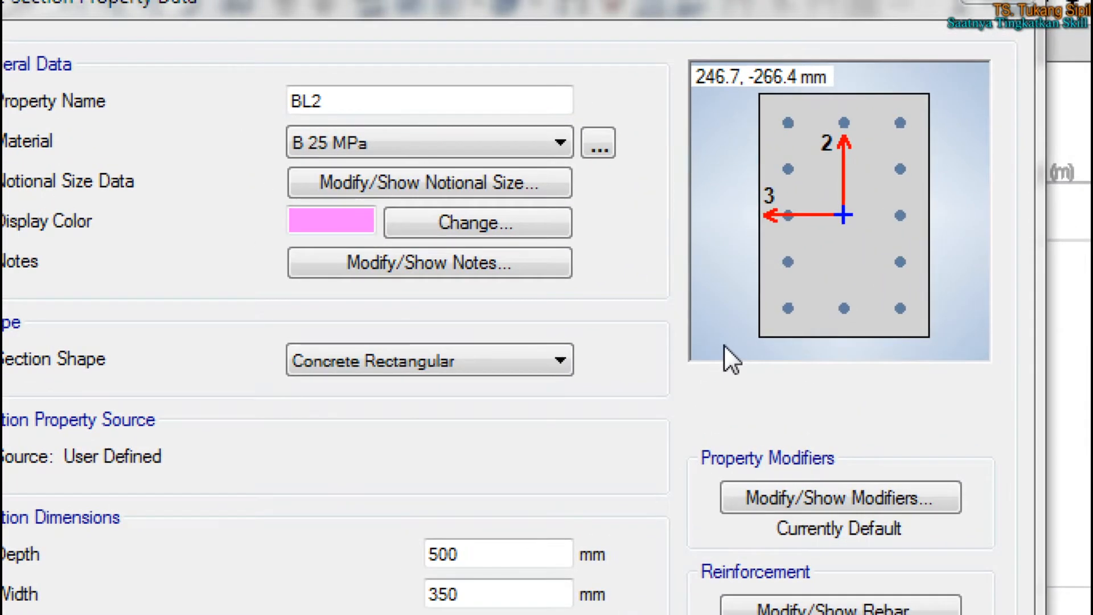
{"action": "mouse_move", "coordinate": [729, 45]}
{"action": "left_mouse_down"}
{"action": "mouse_move", "coordinate": [739, 380]}
{"action": "mouse_move", "coordinate": [964, 163]}
{"action": "mouse_move", "coordinate": [805, 44]}
{"action": "mouse_move", "coordinate": [698, 67]}
{"action": "left_mouse_up"}
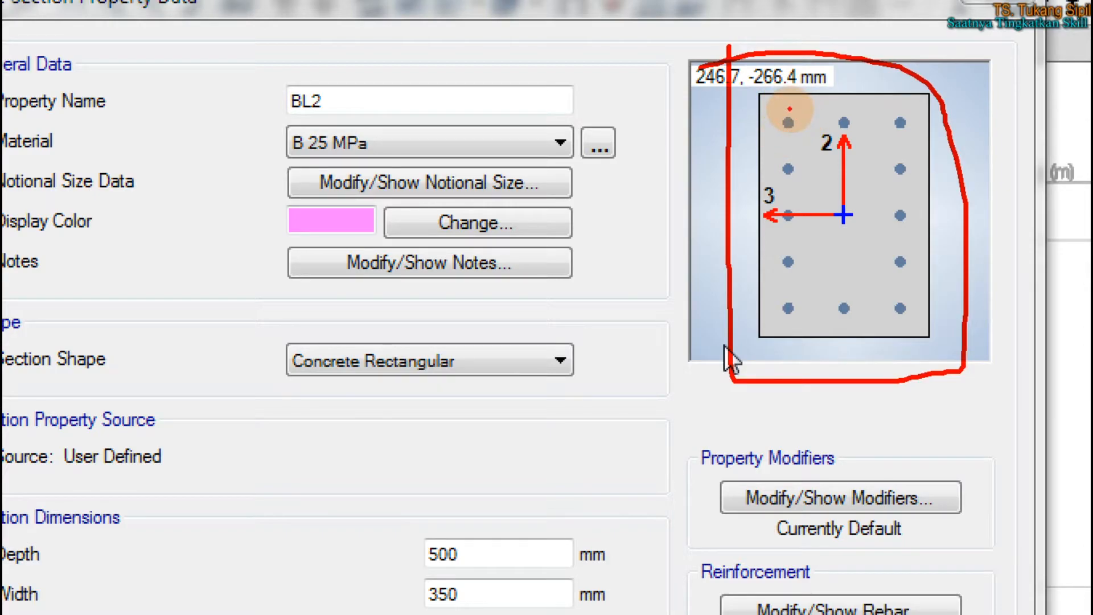
{"action": "mouse_move", "coordinate": [327, 72]}
{"action": "left_mouse_down"}
{"action": "mouse_move", "coordinate": [292, 73]}
{"action": "mouse_move", "coordinate": [247, 405]}
{"action": "mouse_move", "coordinate": [571, 418]}
{"action": "left_mouse_up"}
{"action": "mouse_move", "coordinate": [601, 383]}
{"action": "left_mouse_down"}
{"action": "mouse_move", "coordinate": [639, 122]}
{"action": "mouse_move", "coordinate": [294, 68]}
{"action": "left_mouse_up"}
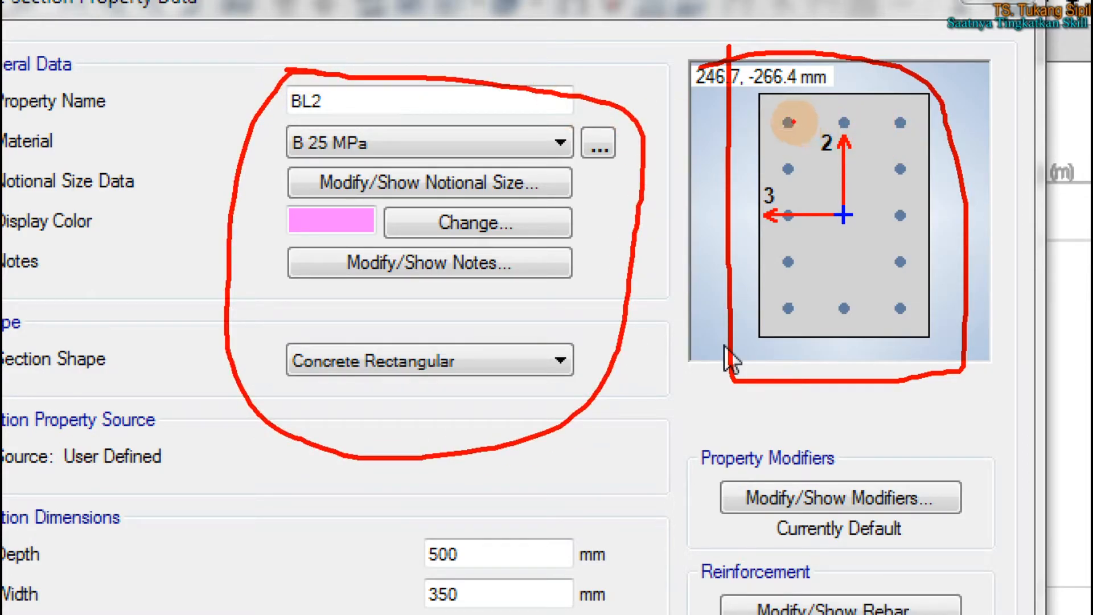
{"action": "left_click_drag", "start_coordinate": [799, 113], "coordinate": [785, 137]}
{"action": "left_click_drag", "start_coordinate": [840, 105], "coordinate": [832, 141]}
{"action": "left_click_drag", "start_coordinate": [867, 119], "coordinate": [844, 145]}
{"action": "mouse_move", "coordinate": [905, 109]}
{"action": "left_mouse_down"}
{"action": "mouse_move", "coordinate": [911, 133]}
{"action": "mouse_move", "coordinate": [905, 114]}
{"action": "left_mouse_up"}
{"action": "mouse_move", "coordinate": [906, 152]}
{"action": "left_mouse_down"}
{"action": "mouse_move", "coordinate": [907, 179]}
{"action": "mouse_move", "coordinate": [909, 154]}
{"action": "left_mouse_up"}
{"action": "mouse_move", "coordinate": [908, 194]}
{"action": "left_mouse_down"}
{"action": "mouse_move", "coordinate": [897, 239]}
{"action": "mouse_move", "coordinate": [907, 244]}
{"action": "mouse_move", "coordinate": [874, 257]}
{"action": "mouse_move", "coordinate": [906, 324]}
{"action": "mouse_move", "coordinate": [899, 289]}
{"action": "mouse_move", "coordinate": [839, 299]}
{"action": "mouse_move", "coordinate": [854, 310]}
{"action": "mouse_move", "coordinate": [843, 297]}
{"action": "mouse_move", "coordinate": [788, 302]}
{"action": "mouse_move", "coordinate": [798, 286]}
{"action": "mouse_move", "coordinate": [785, 244]}
{"action": "mouse_move", "coordinate": [808, 296]}
{"action": "left_mouse_up"}
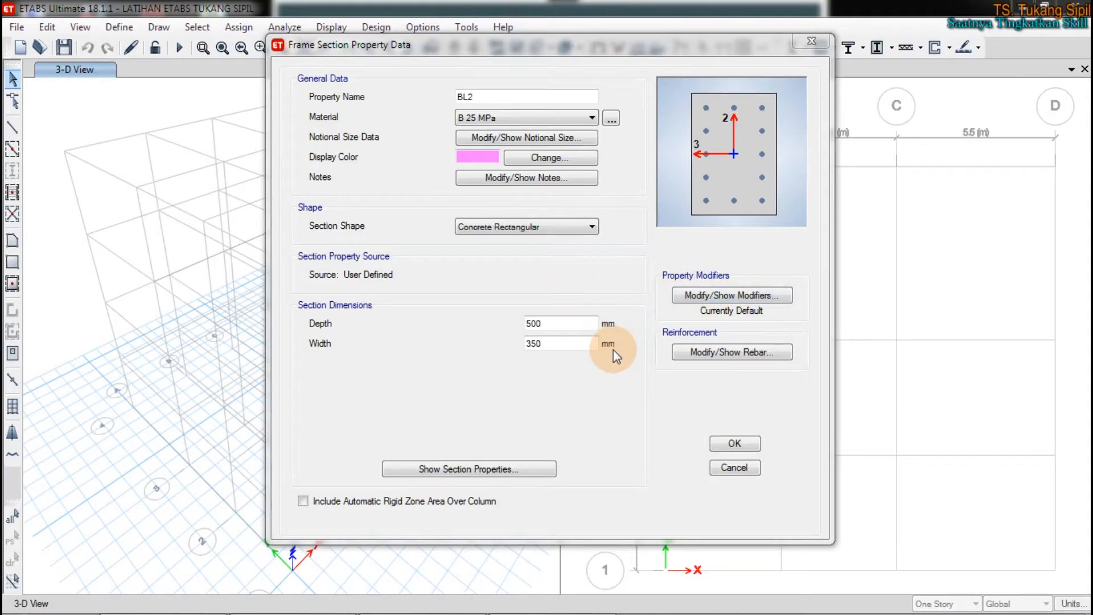
{"action": "left_click", "coordinate": [694, 295]}
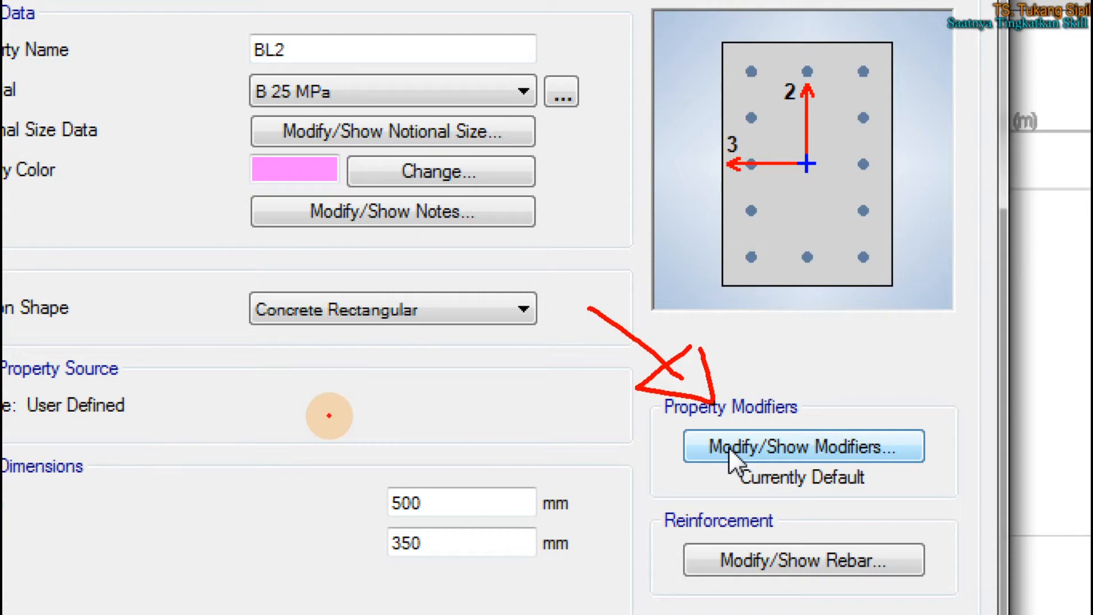
{"action": "left_click_drag", "start_coordinate": [261, 389], "coordinate": [261, 475]}
{"action": "left_click_drag", "start_coordinate": [245, 477], "coordinate": [282, 477]}
{"action": "left_click_drag", "start_coordinate": [246, 392], "coordinate": [290, 392]}
{"action": "mouse_move", "coordinate": [343, 424]}
{"action": "left_mouse_down"}
{"action": "mouse_move", "coordinate": [324, 459]}
{"action": "mouse_move", "coordinate": [333, 470]}
{"action": "left_mouse_up"}
{"action": "mouse_move", "coordinate": [346, 451]}
{"action": "left_mouse_down"}
{"action": "mouse_move", "coordinate": [442, 451]}
{"action": "mouse_move", "coordinate": [460, 466]}
{"action": "left_mouse_up"}
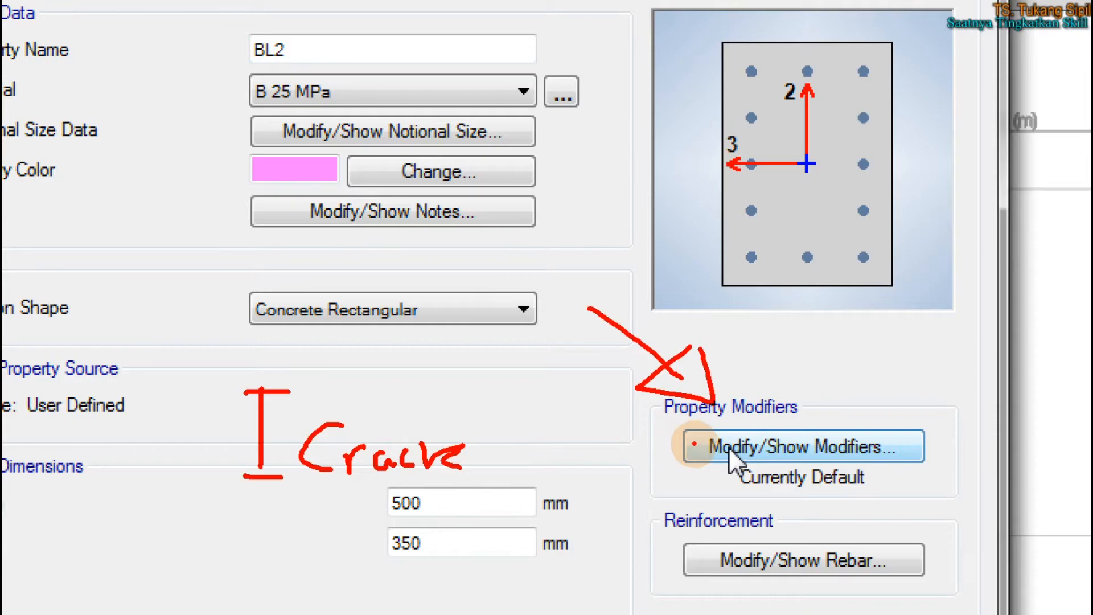
{"action": "left_click_drag", "start_coordinate": [588, 478], "coordinate": [618, 470]}
{"action": "mouse_move", "coordinate": [669, 441]}
{"action": "left_mouse_down"}
{"action": "mouse_move", "coordinate": [689, 484]}
{"action": "mouse_move", "coordinate": [698, 480]}
{"action": "left_mouse_up"}
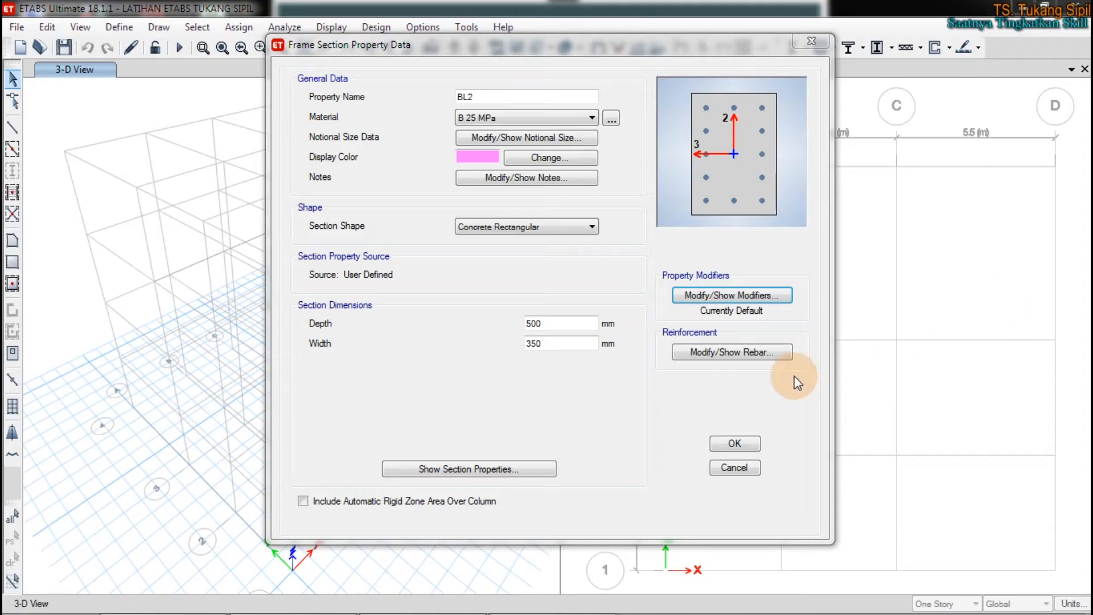
Open the property/stiffness modification factors for section BL2 and move their dialog slightly aside
{"action": "left_click", "coordinate": [887, 446]}
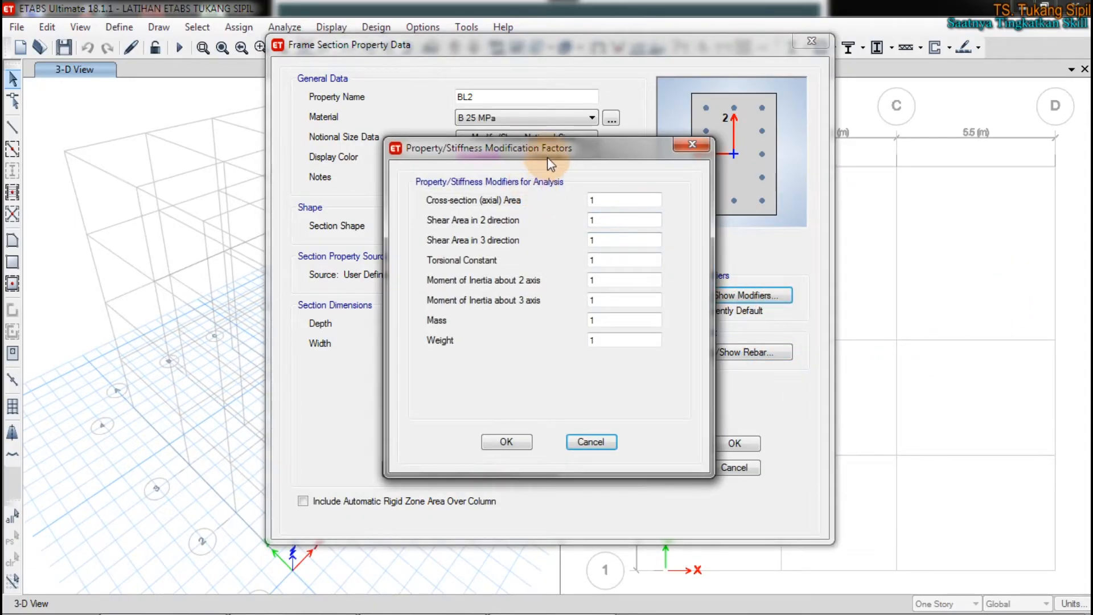
{"action": "left_click_drag", "start_coordinate": [550, 165], "coordinate": [599, 171]}
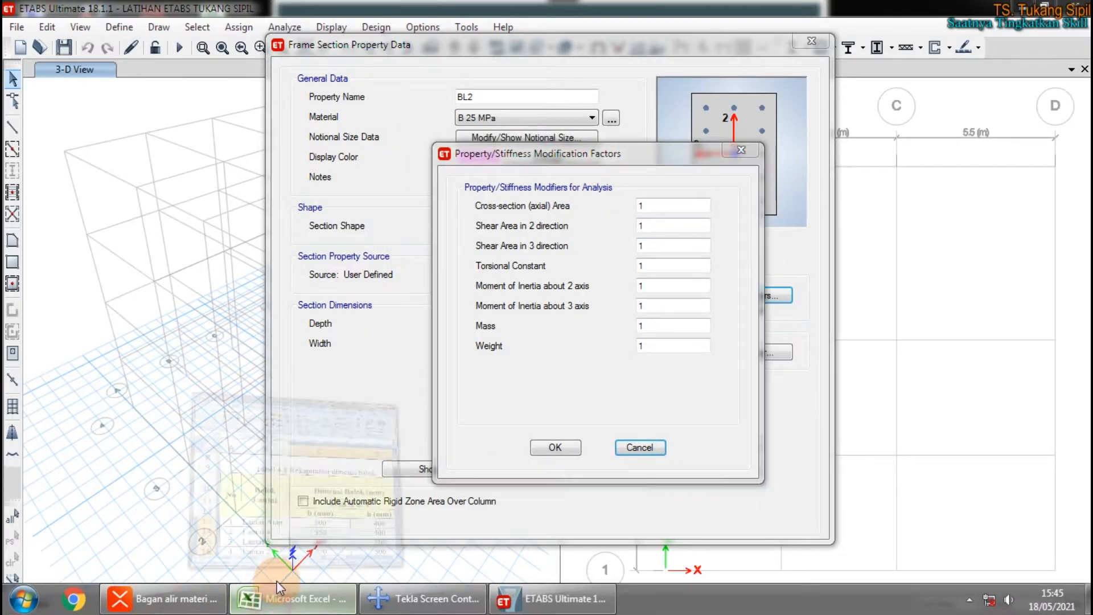
Switch to the Excel planning workbook and enlarge its window to full screen
{"action": "left_click", "coordinate": [279, 587]}
{"action": "left_click", "coordinate": [319, 444]}
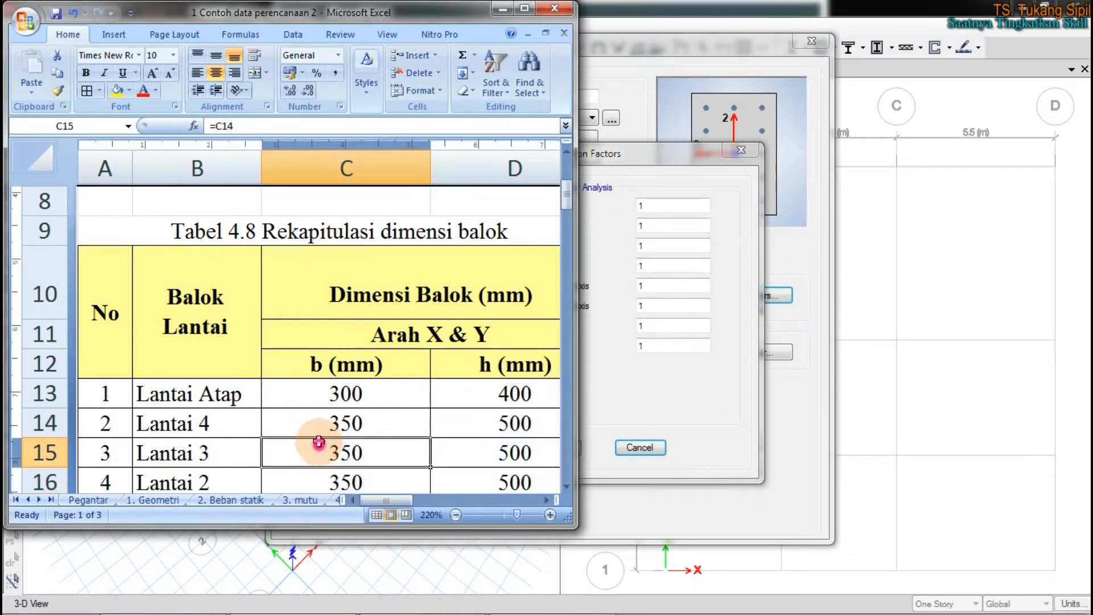
{"action": "double_click", "coordinate": [490, 8]}
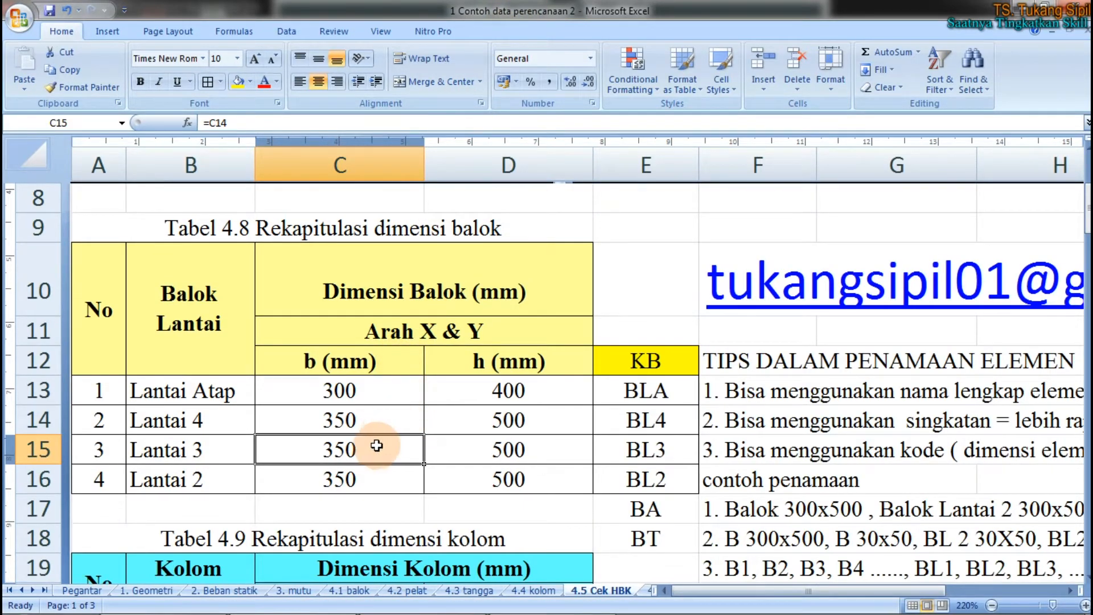
{"action": "left_click", "coordinate": [398, 507]}
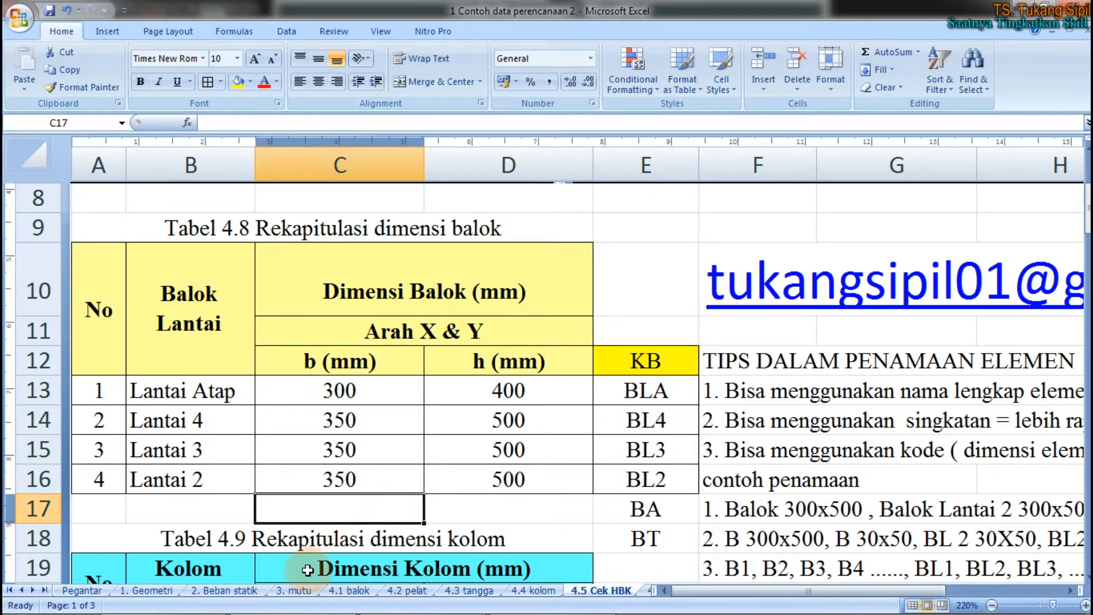
Look up the inertia reduction coefficient for beams (Balok) in Table 4.13 on the sheet "4.6 R. kekauan"
{"action": "left_click", "coordinate": [33, 590]}
{"action": "left_click", "coordinate": [32, 590]}
{"action": "left_click", "coordinate": [32, 590]}
{"action": "left_click", "coordinate": [33, 590]}
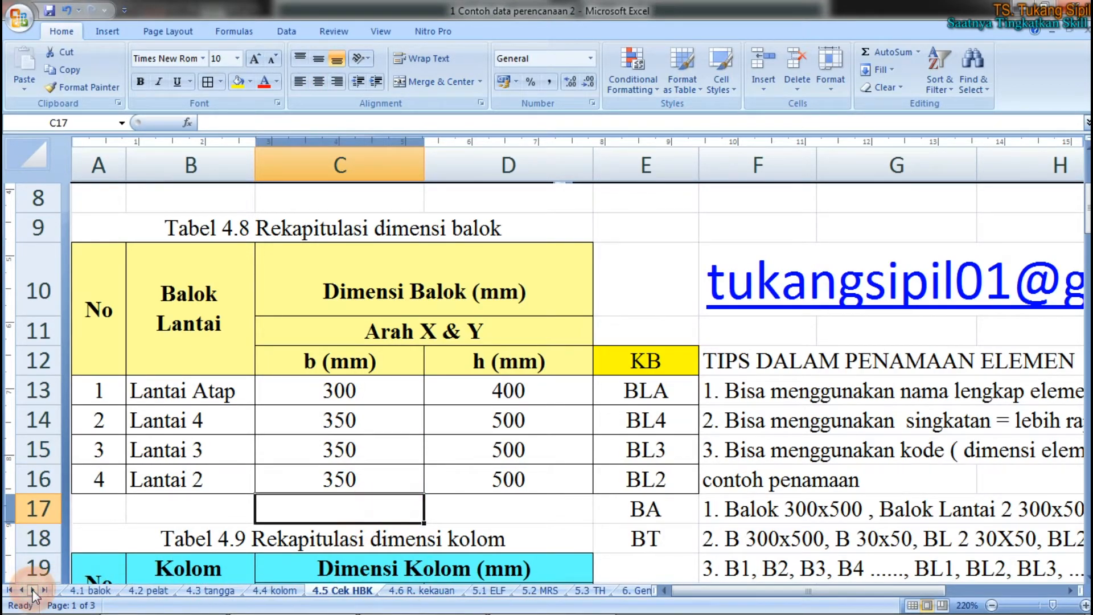
{"action": "left_click", "coordinate": [407, 591]}
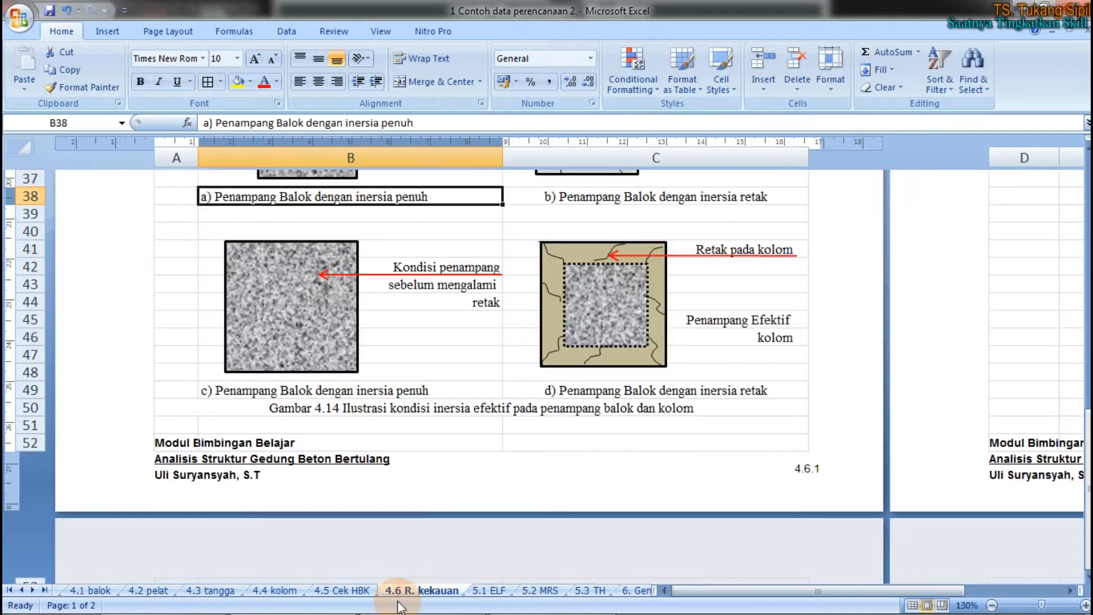
{"action": "left_click", "coordinate": [452, 333]}
{"action": "scroll", "coordinate": [450, 342], "scroll_direction": "up", "scroll_amount": 8}
{"action": "scroll", "coordinate": [445, 354], "scroll_direction": "down", "scroll_amount": 1}
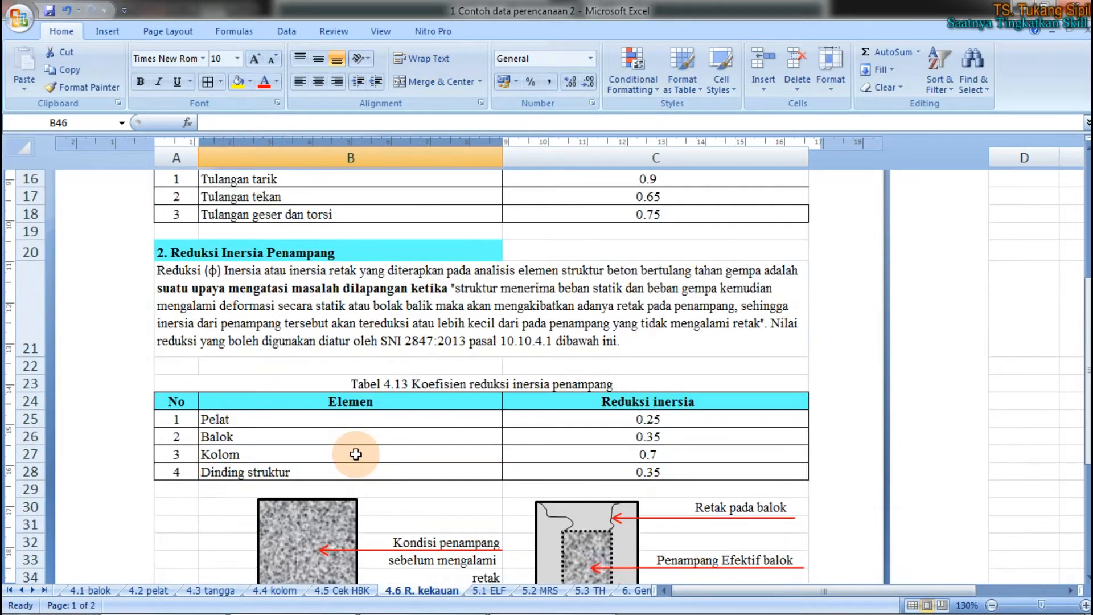
{"action": "left_click", "coordinate": [268, 436]}
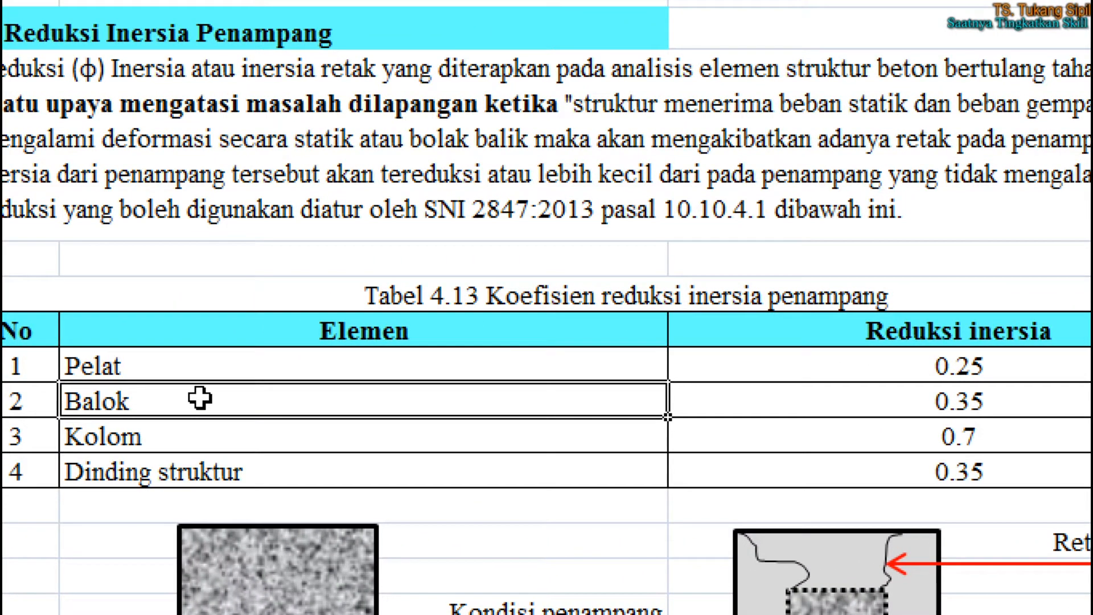
{"action": "mouse_move", "coordinate": [972, 384]}
{"action": "left_mouse_down"}
{"action": "mouse_move", "coordinate": [897, 408]}
{"action": "mouse_move", "coordinate": [1000, 395]}
{"action": "mouse_move", "coordinate": [981, 387]}
{"action": "left_mouse_up"}
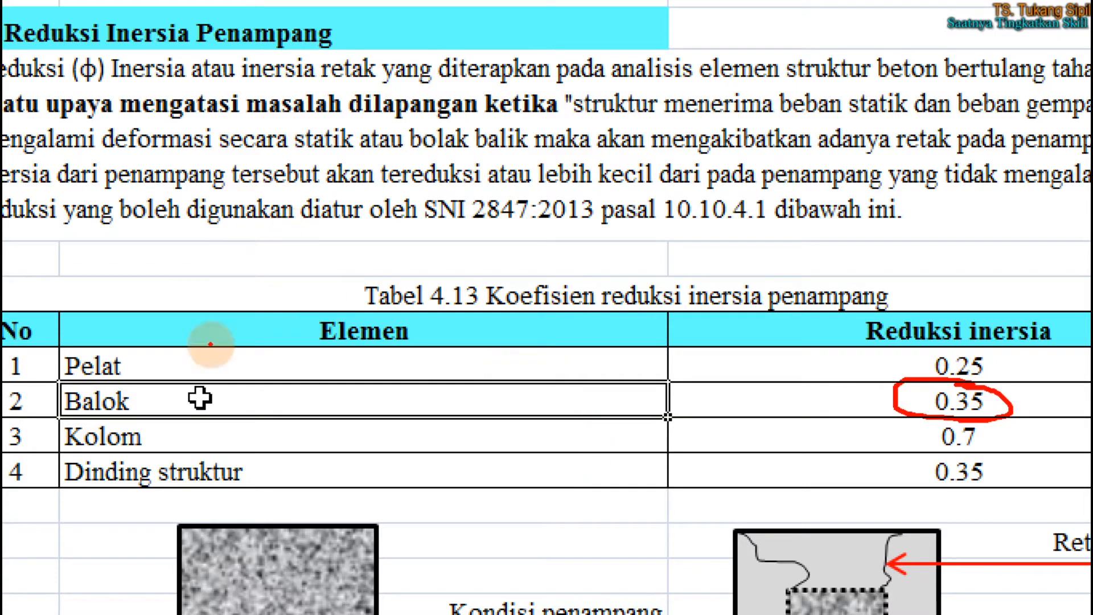
{"action": "mouse_move", "coordinate": [138, 391]}
{"action": "left_mouse_down"}
{"action": "mouse_move", "coordinate": [183, 401]}
{"action": "mouse_move", "coordinate": [174, 397]}
{"action": "left_mouse_up"}
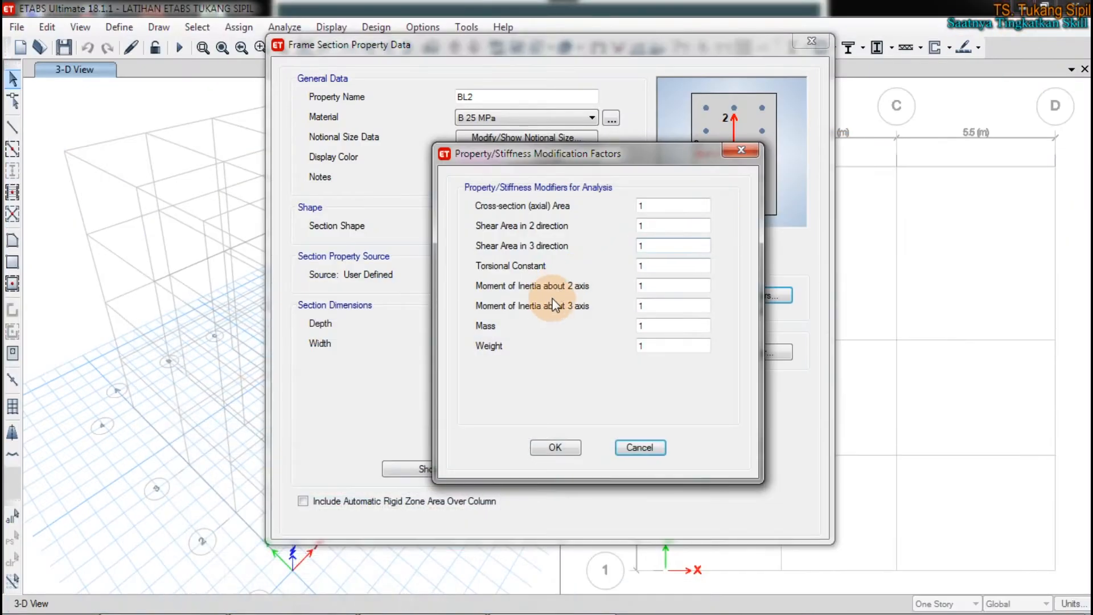
Set the BL2 stiffness modifiers for shear area in the 2 and 3 directions to 0.35
{"action": "left_click", "coordinate": [656, 287]}
{"action": "double_click", "coordinate": [646, 225]}
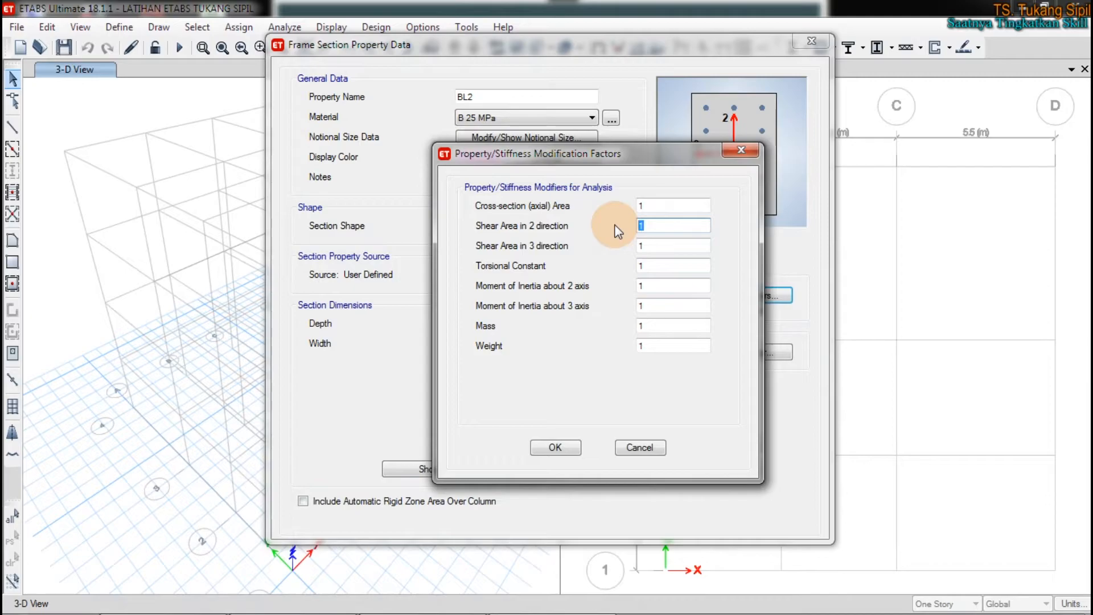
{"action": "type", "text": ".35"}
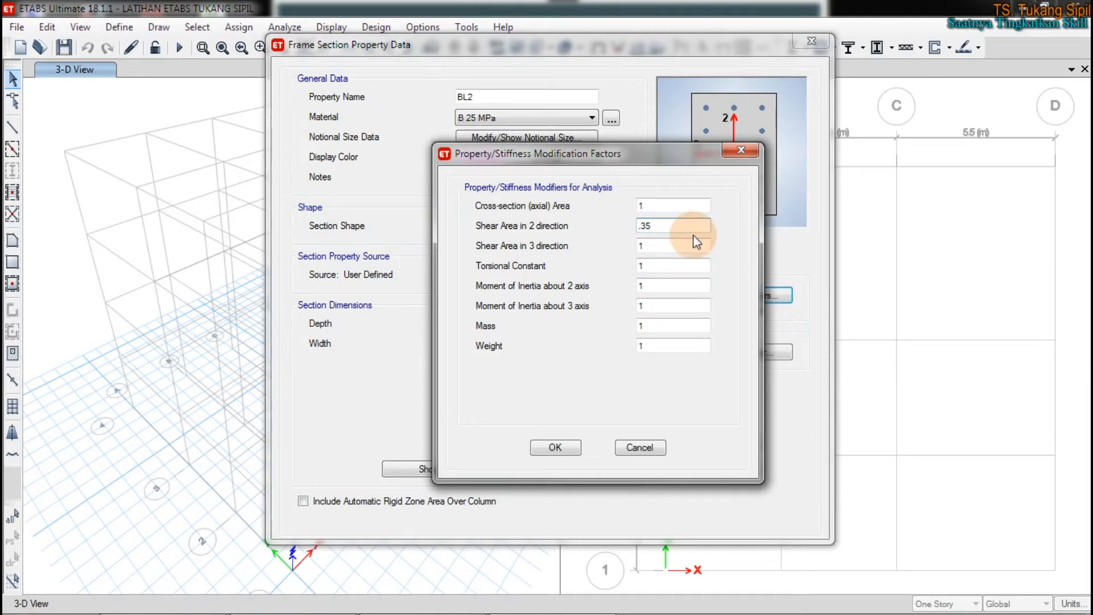
{"action": "double_click", "coordinate": [676, 227]}
{"action": "key", "text": "ctrl+c"}
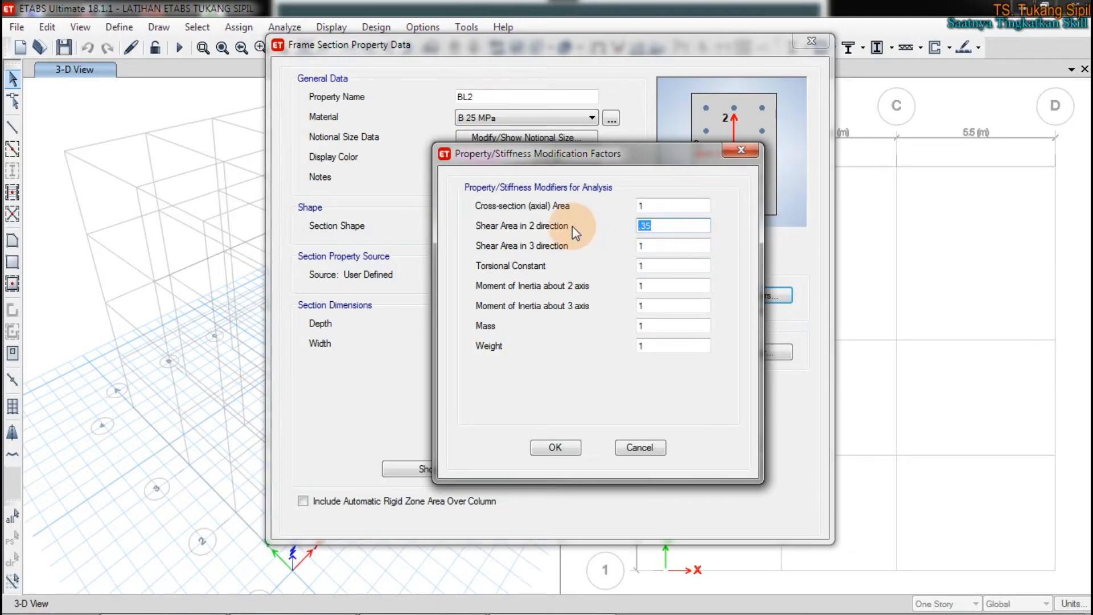
{"action": "double_click", "coordinate": [642, 245]}
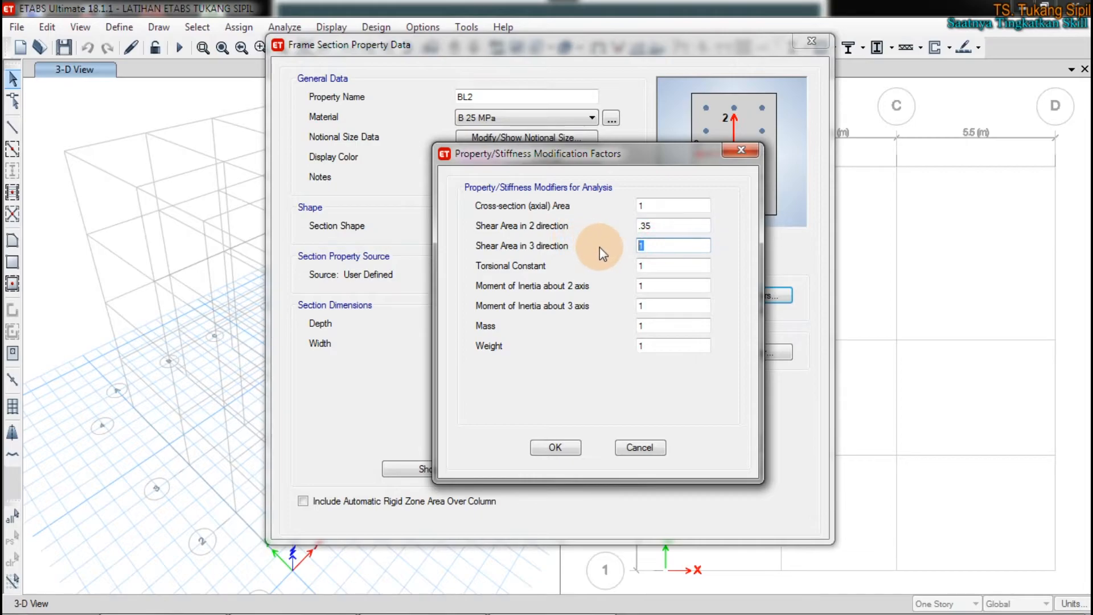
{"action": "key", "text": "ctrl+v"}
Set the modifiers for moment of inertia about the 2 and 3 axes to 0.35 and accept the factors
{"action": "double_click", "coordinate": [659, 285]}
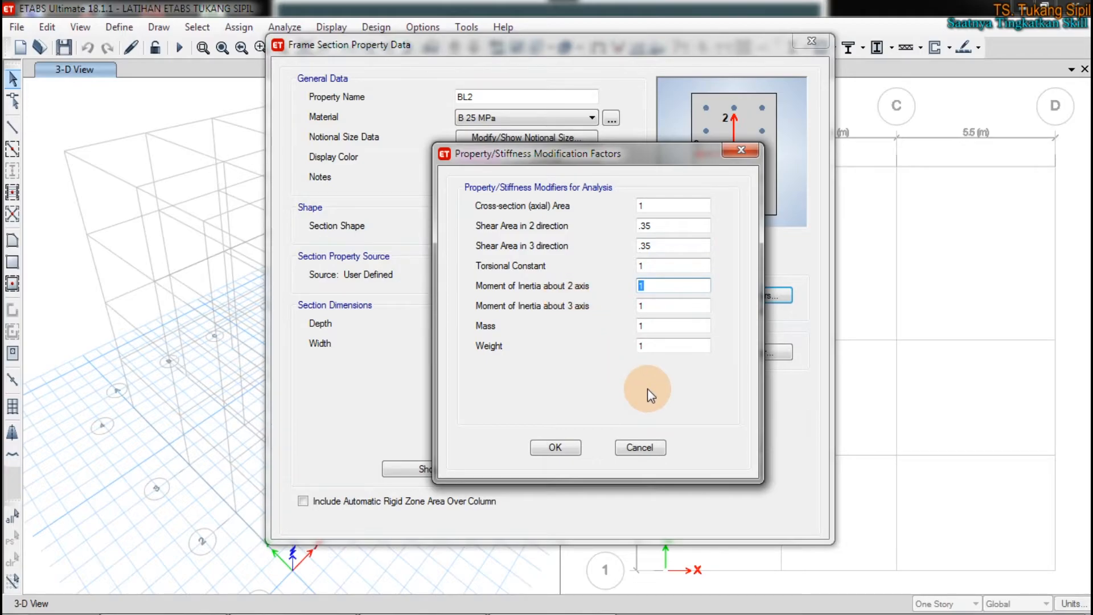
{"action": "key", "text": "ctrl+v"}
{"action": "double_click", "coordinate": [659, 306]}
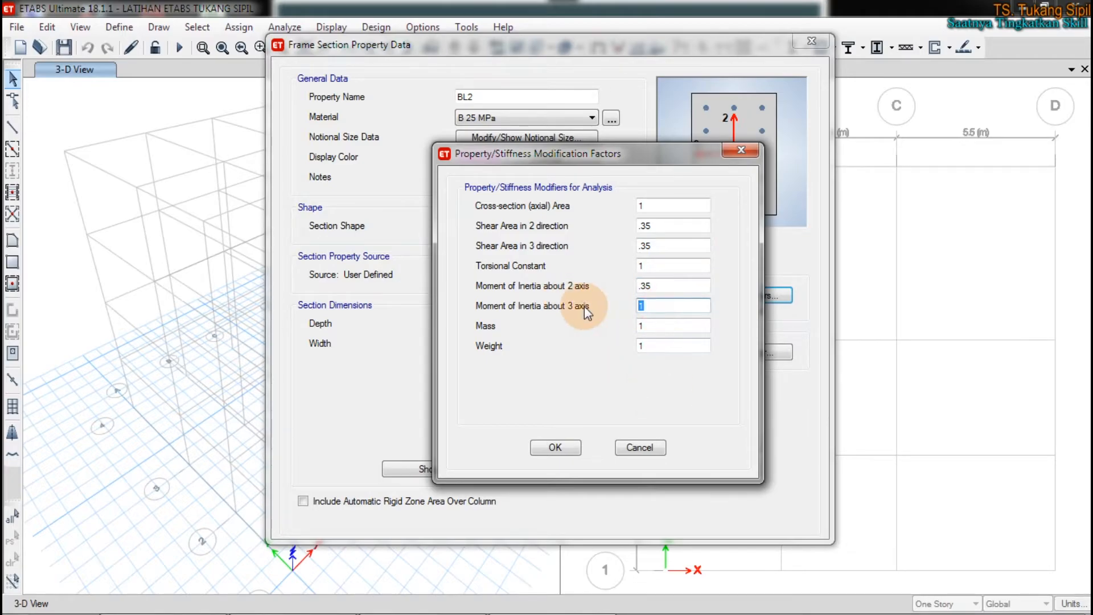
{"action": "key", "text": "ctrl+v"}
{"action": "left_click", "coordinate": [662, 227]}
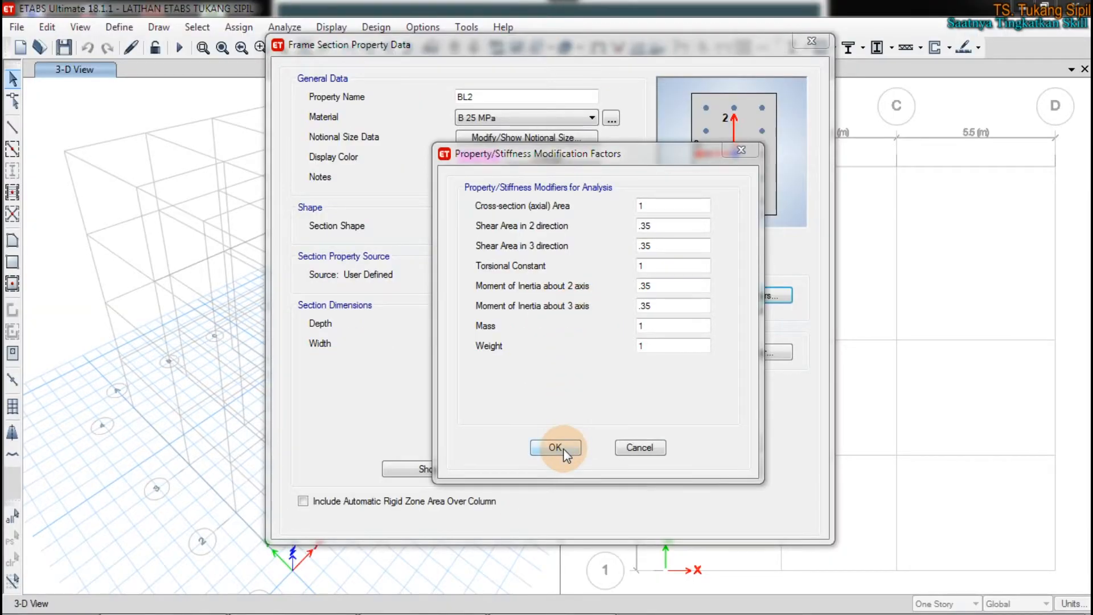
{"action": "left_click", "coordinate": [555, 447]}
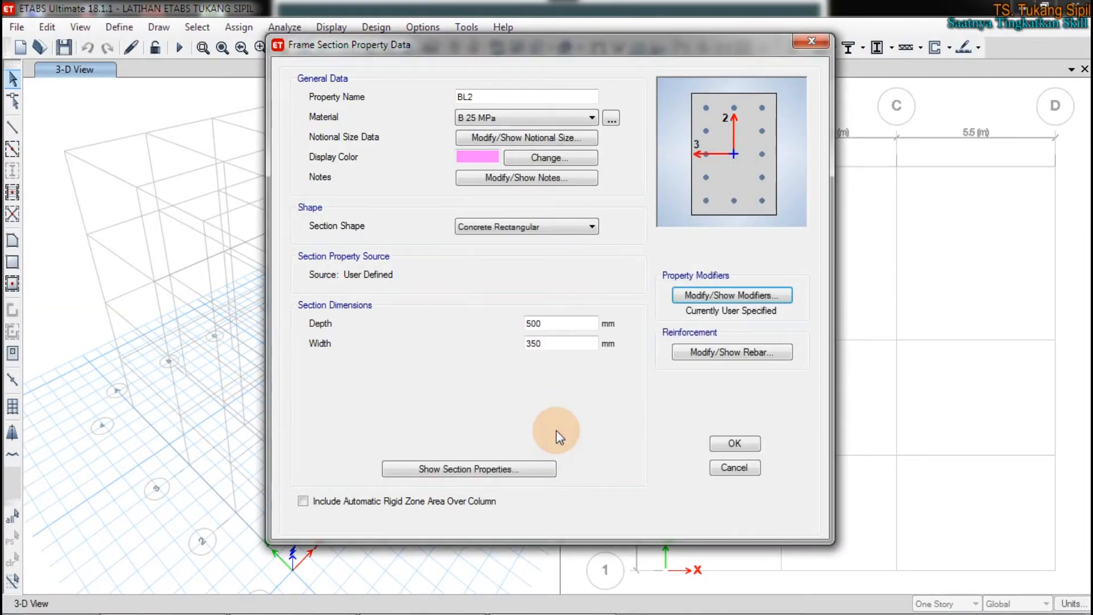
Reopen the BL2 stiffness modification factors and set the torsional constant modifier to 0.35
{"action": "left_click", "coordinate": [695, 294]}
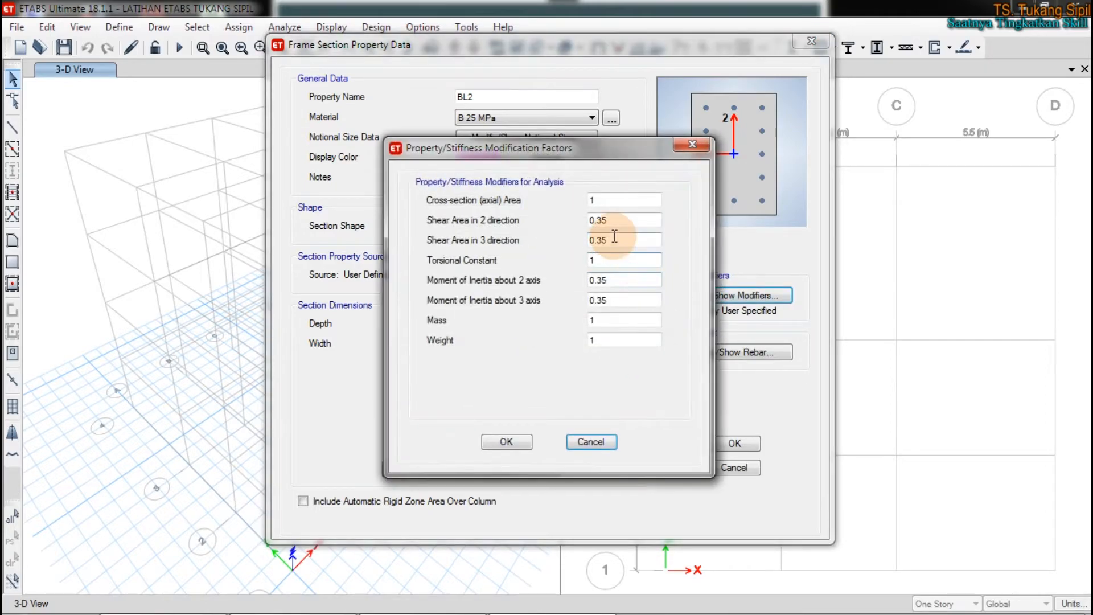
{"action": "double_click", "coordinate": [610, 257]}
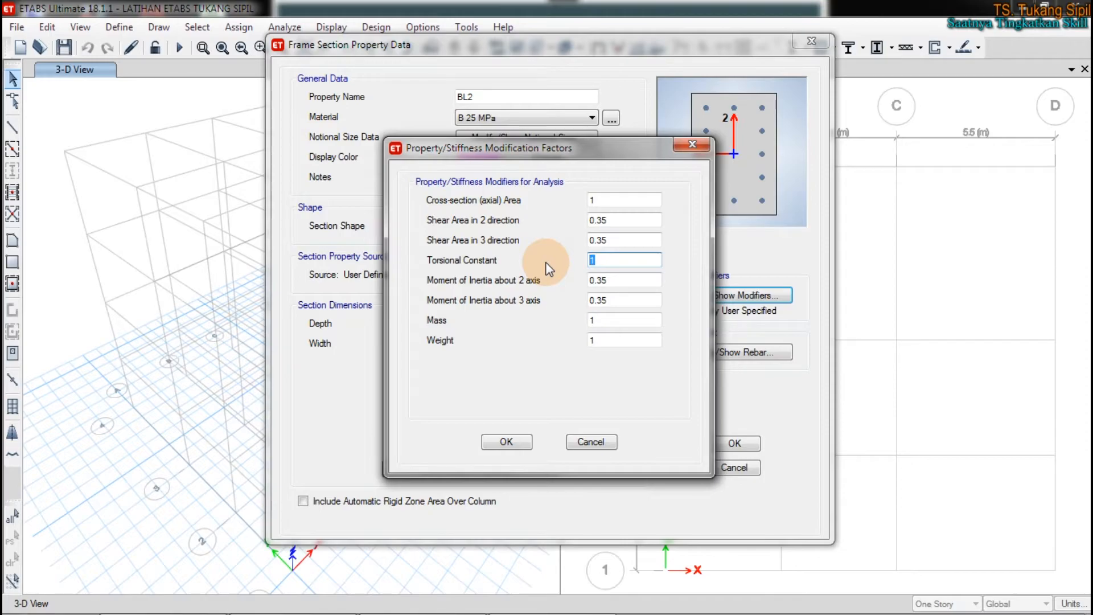
{"action": "type", "text": "0.35"}
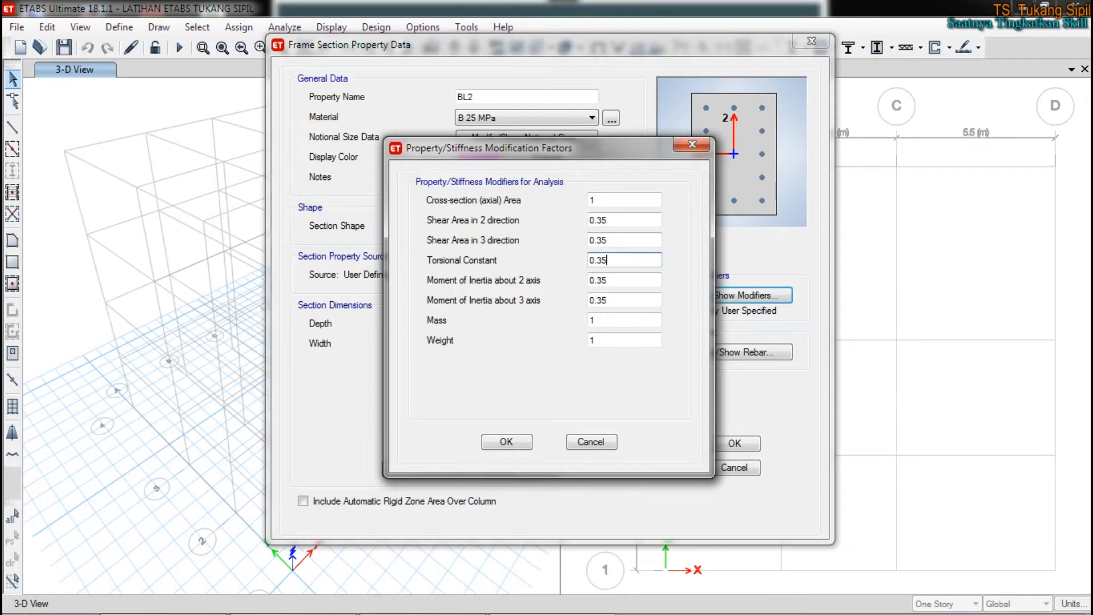
{"action": "left_click", "coordinate": [615, 216]}
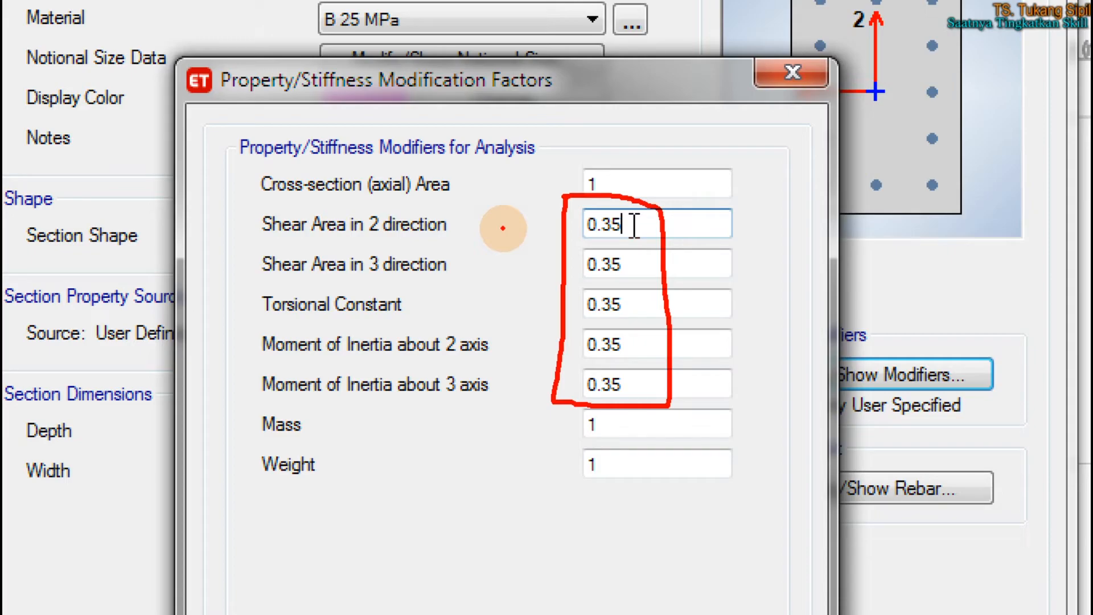
{"action": "mouse_move", "coordinate": [245, 335]}
{"action": "left_mouse_down"}
{"action": "mouse_move", "coordinate": [505, 345]}
{"action": "mouse_move", "coordinate": [454, 398]}
{"action": "mouse_move", "coordinate": [256, 407]}
{"action": "mouse_move", "coordinate": [243, 339]}
{"action": "left_mouse_up"}
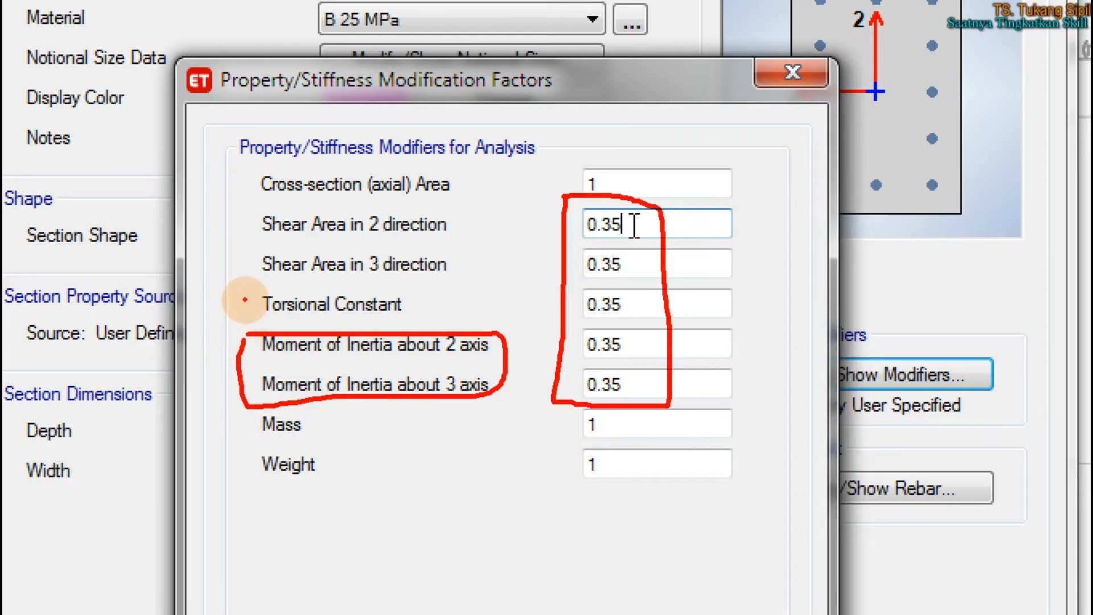
{"action": "mouse_move", "coordinate": [258, 289]}
{"action": "left_mouse_down"}
{"action": "mouse_move", "coordinate": [471, 236]}
{"action": "mouse_move", "coordinate": [311, 199]}
{"action": "mouse_move", "coordinate": [238, 267]}
{"action": "mouse_move", "coordinate": [258, 284]}
{"action": "left_mouse_up"}
{"action": "left_click_drag", "start_coordinate": [405, 295], "coordinate": [417, 330]}
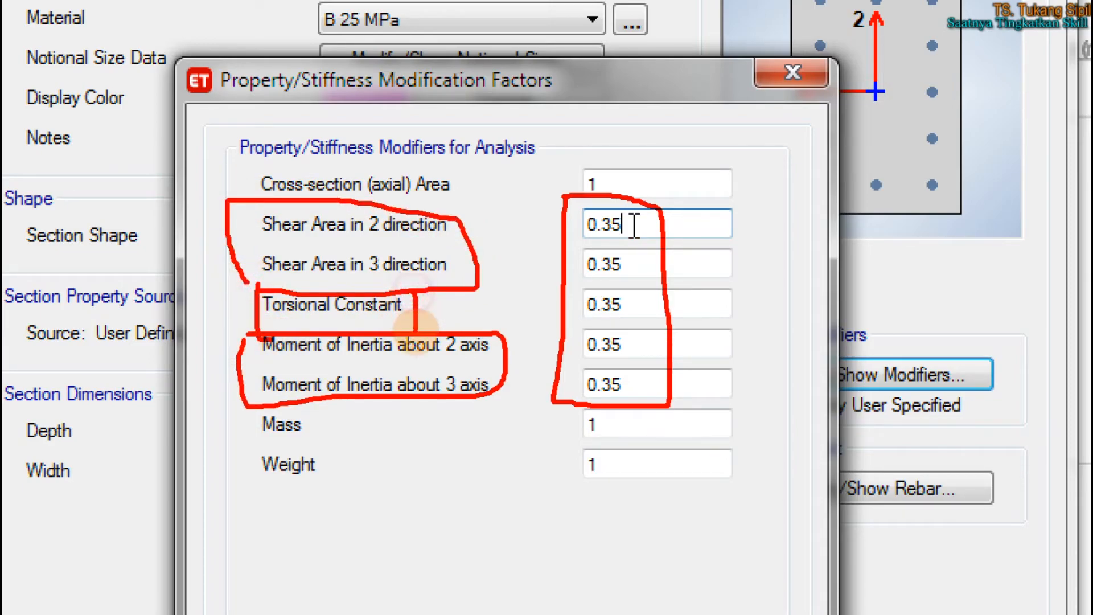
{"action": "left_click_drag", "start_coordinate": [478, 225], "coordinate": [527, 385]}
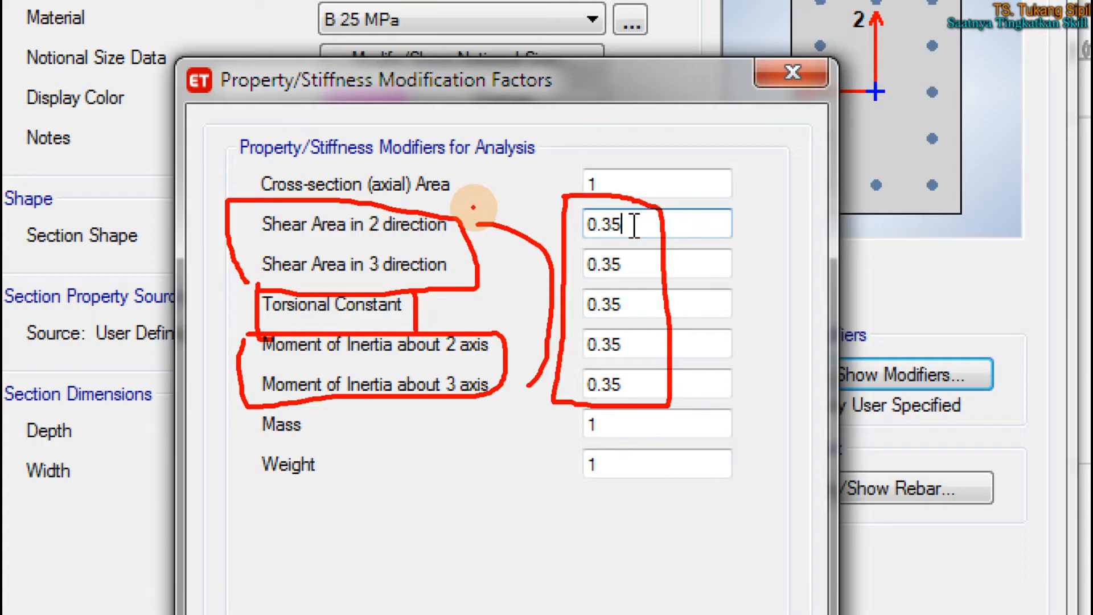
{"action": "mouse_move", "coordinate": [487, 215]}
{"action": "left_mouse_down"}
{"action": "mouse_move", "coordinate": [483, 225]}
{"action": "mouse_move", "coordinate": [479, 217]}
{"action": "left_mouse_up"}
{"action": "mouse_move", "coordinate": [536, 378]}
{"action": "left_mouse_down"}
{"action": "mouse_move", "coordinate": [519, 385]}
{"action": "mouse_move", "coordinate": [533, 382]}
{"action": "left_mouse_up"}
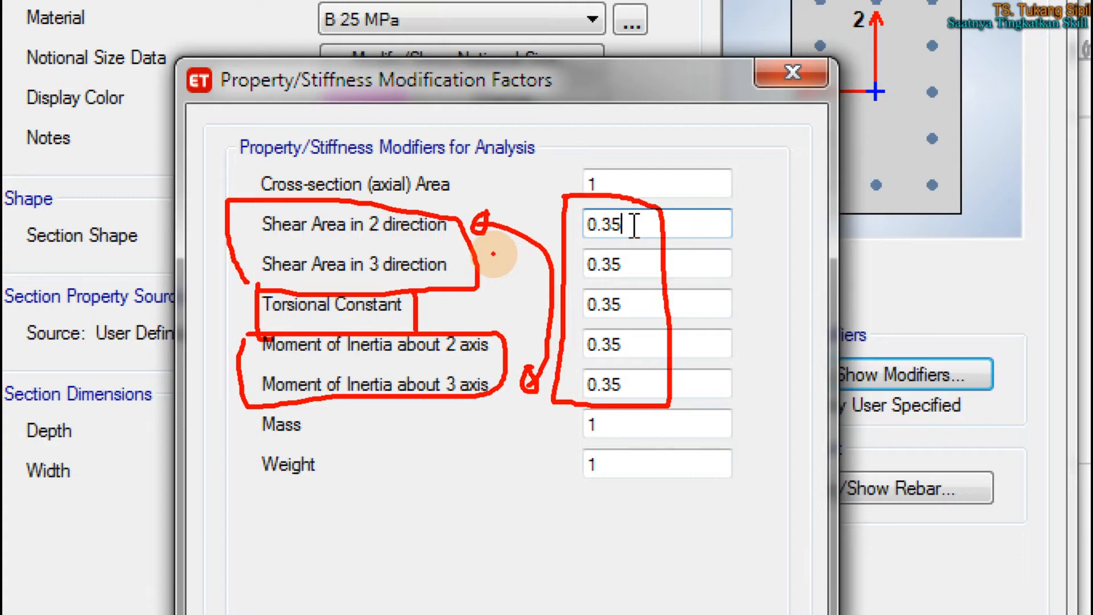
{"action": "mouse_move", "coordinate": [530, 455]}
{"action": "left_mouse_down"}
{"action": "mouse_move", "coordinate": [537, 552]}
{"action": "mouse_move", "coordinate": [579, 552]}
{"action": "left_mouse_up"}
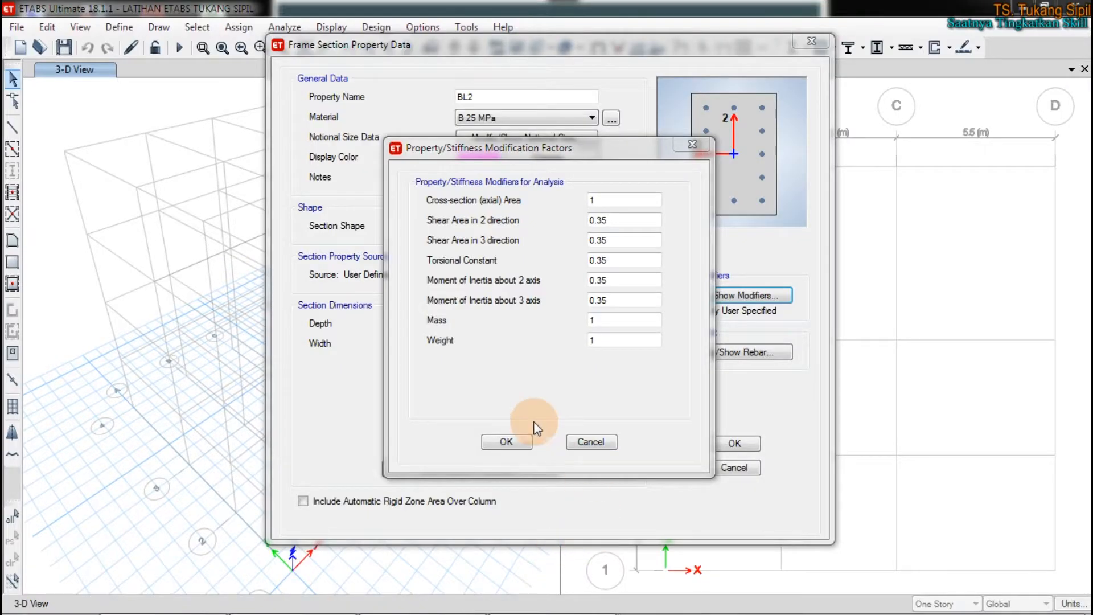
Accept the modification factors and set the design type in BL2's reinforcement data to M3 Design Only (Beam)
{"action": "left_click", "coordinate": [507, 440]}
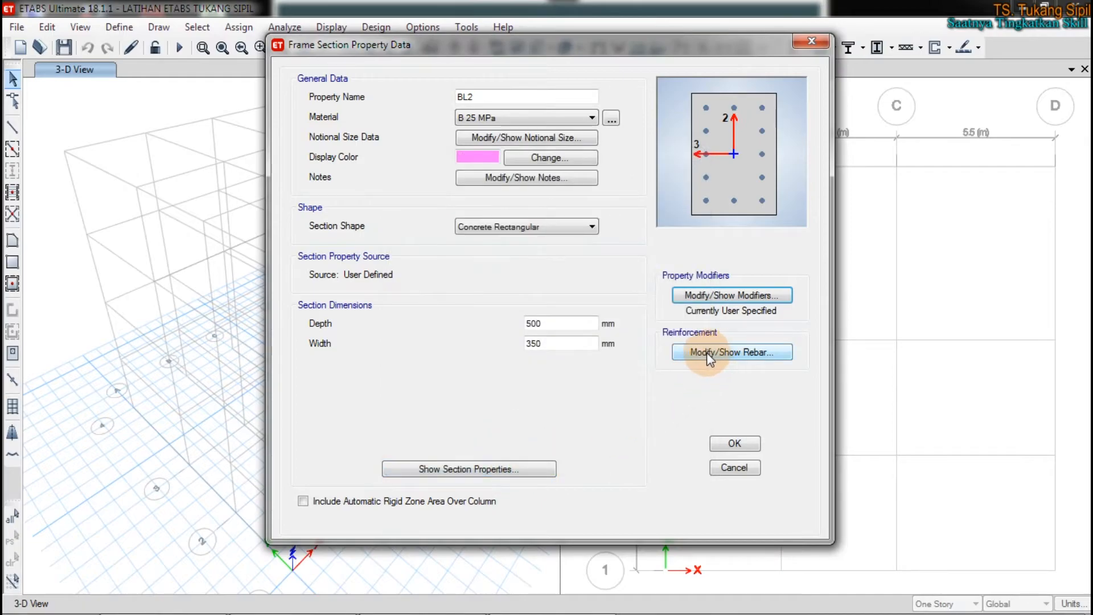
{"action": "mouse_move", "coordinate": [762, 326]}
{"action": "left_mouse_down"}
{"action": "mouse_move", "coordinate": [642, 359]}
{"action": "mouse_move", "coordinate": [824, 354]}
{"action": "mouse_move", "coordinate": [729, 339]}
{"action": "left_mouse_up"}
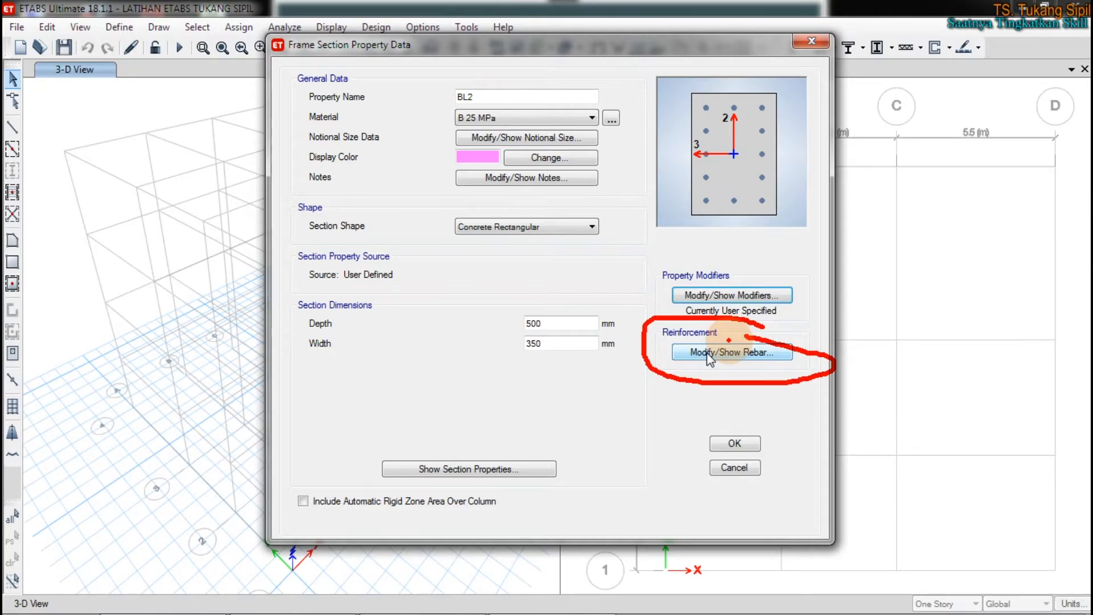
{"action": "left_click", "coordinate": [739, 353]}
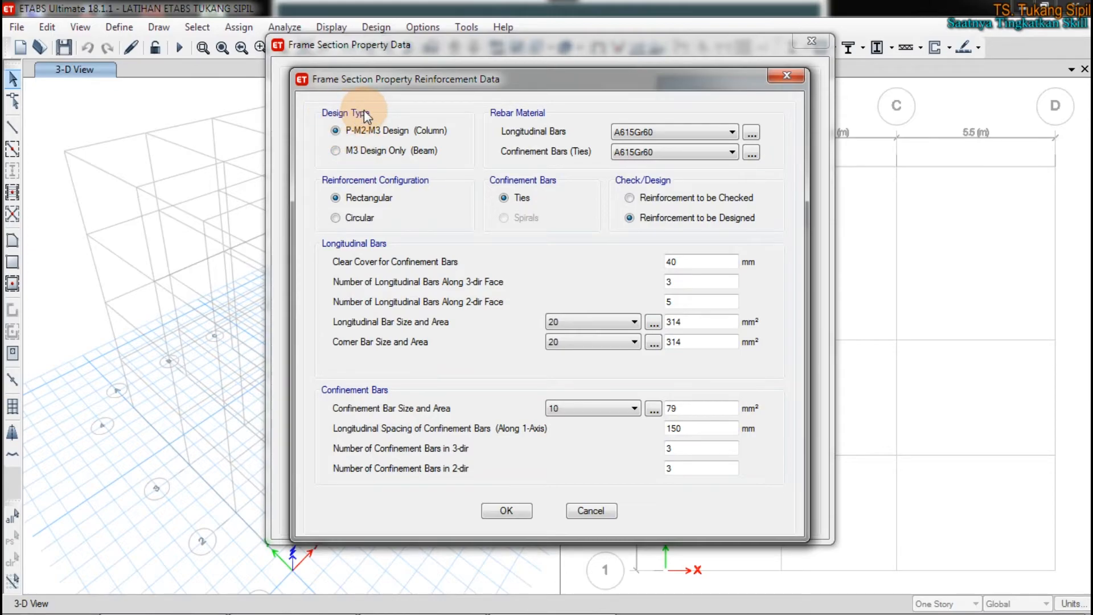
{"action": "left_click", "coordinate": [368, 151]}
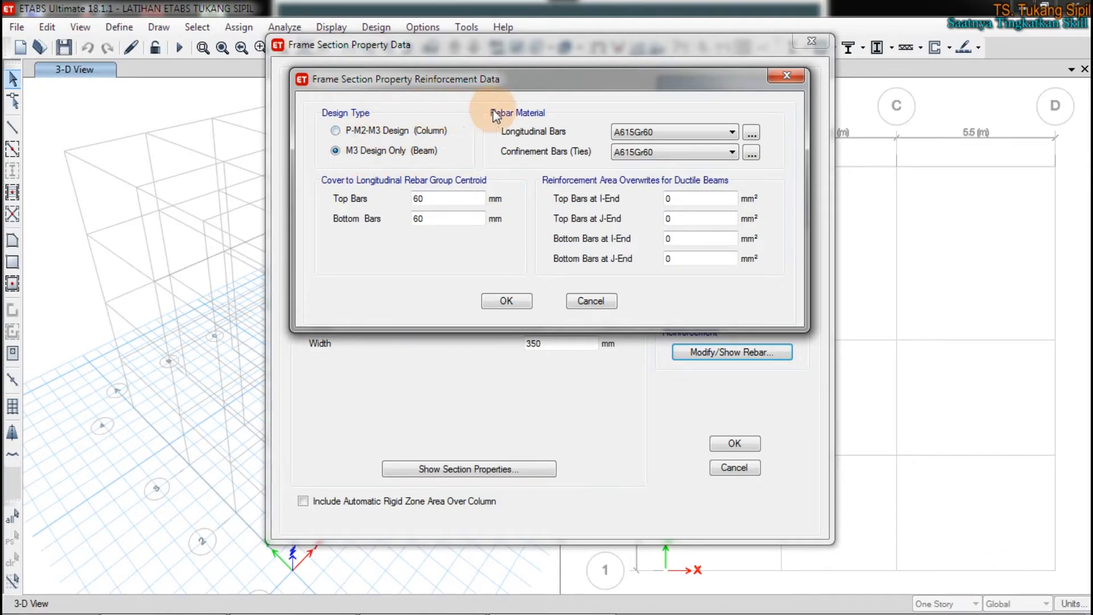
Assign rebar material BjTS 420 B to the longitudinal bars and BjTS 280 to the confinement bars (ties)
{"action": "left_click", "coordinate": [633, 132]}
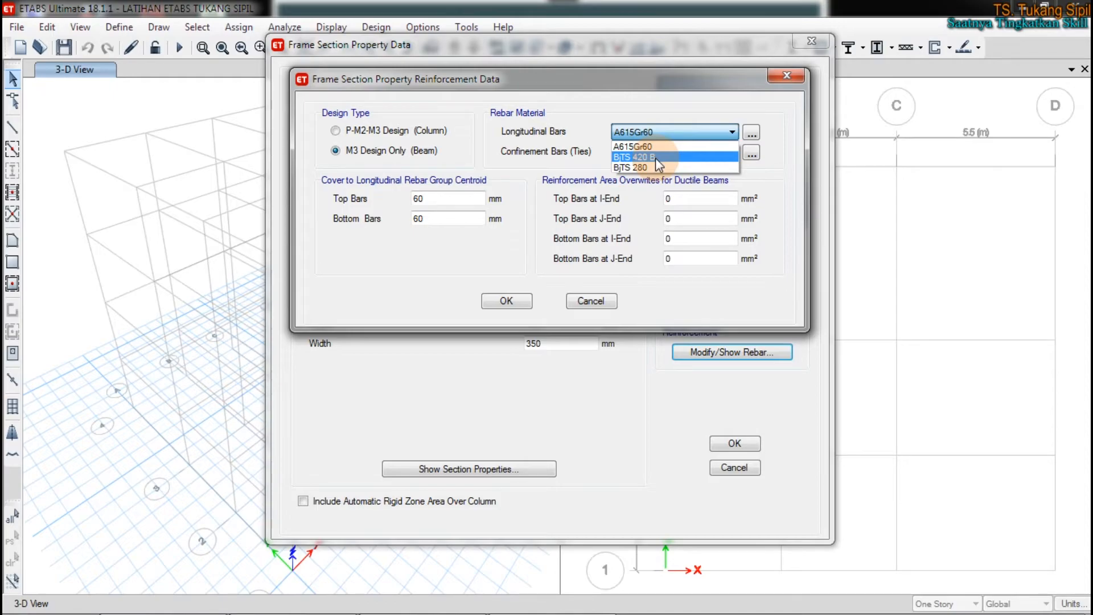
{"action": "left_click", "coordinate": [656, 158]}
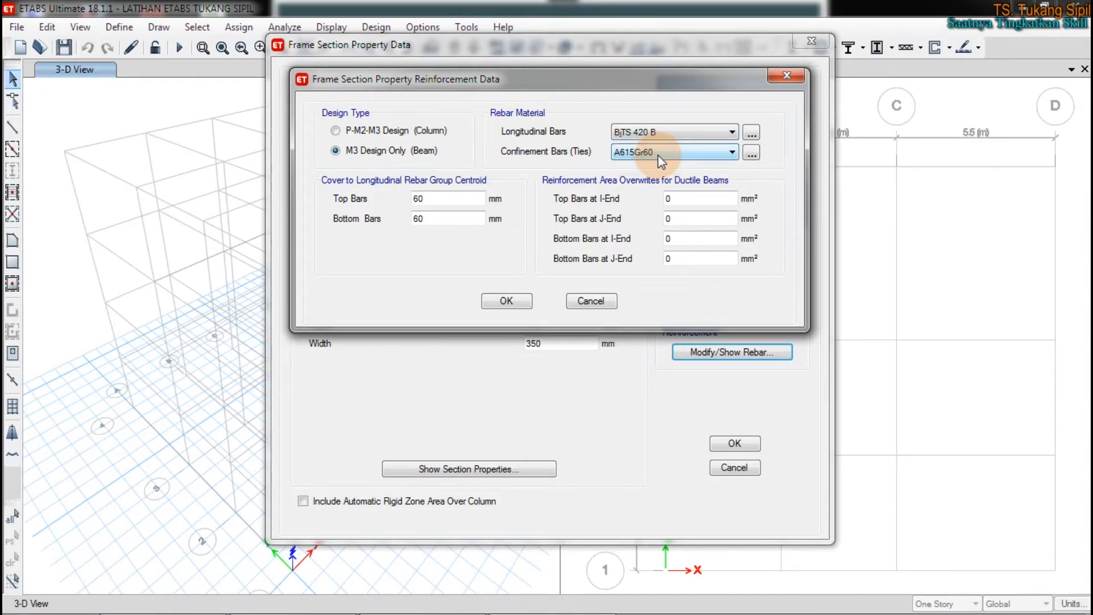
{"action": "left_click", "coordinate": [659, 156]}
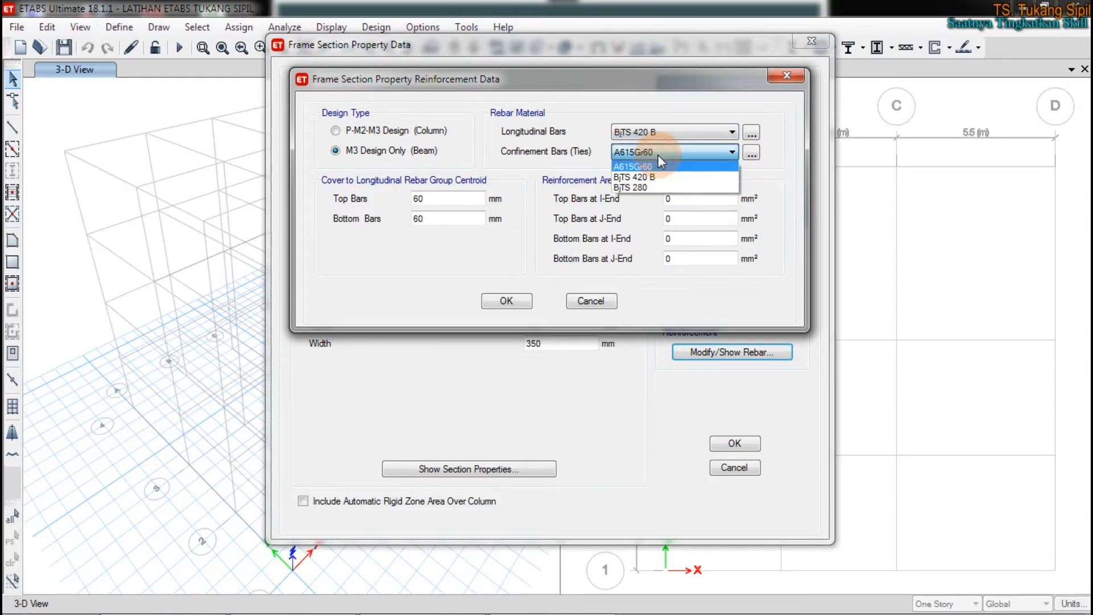
{"action": "left_click", "coordinate": [663, 188]}
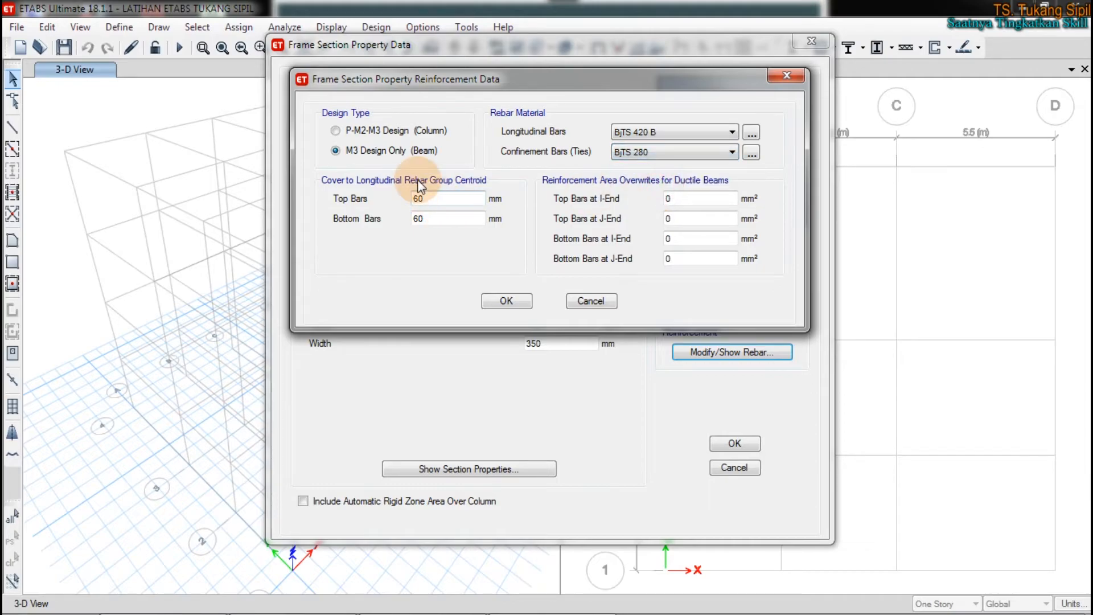
Set the cover to the longitudinal rebar group centroid to 50 mm for both top and bottom bars
{"action": "double_click", "coordinate": [420, 198]}
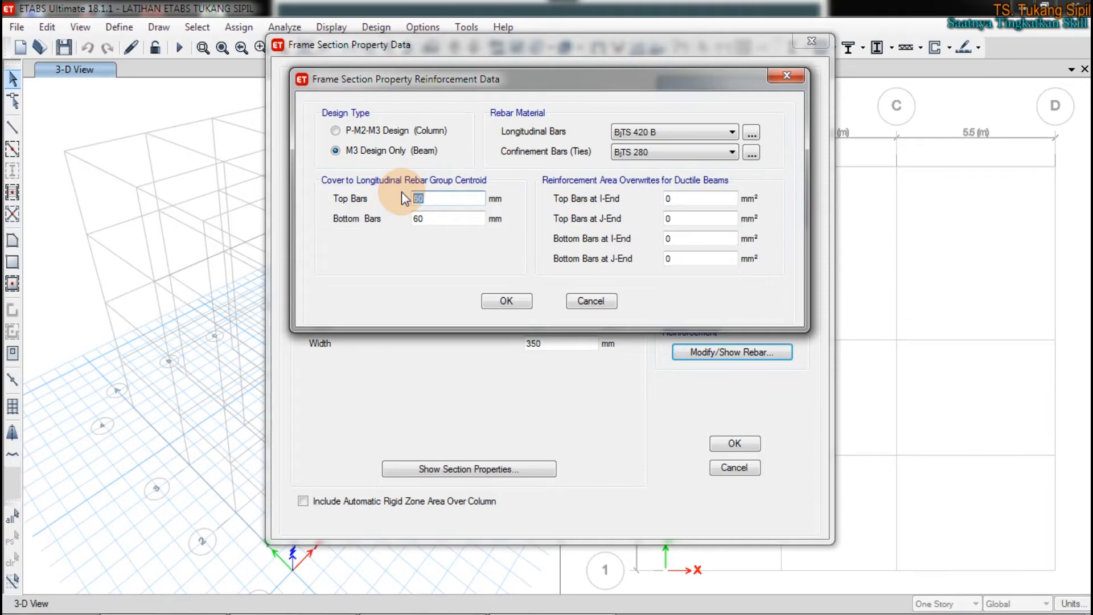
{"action": "type", "text": "50"}
{"action": "double_click", "coordinate": [434, 218]}
{"action": "type", "text": "5"}
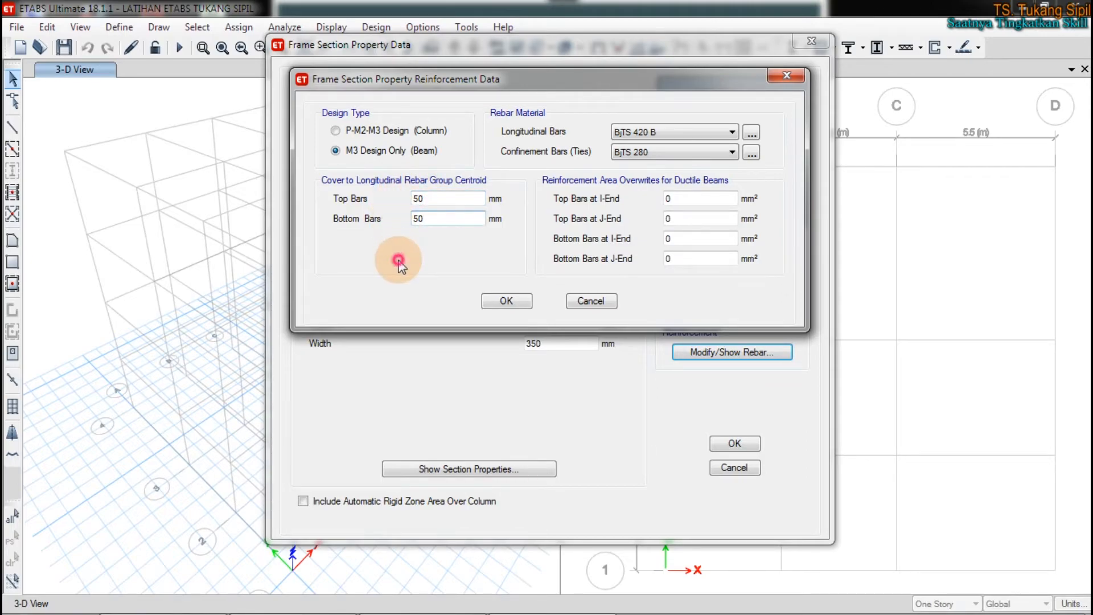
{"action": "mouse_move", "coordinate": [325, 612]}
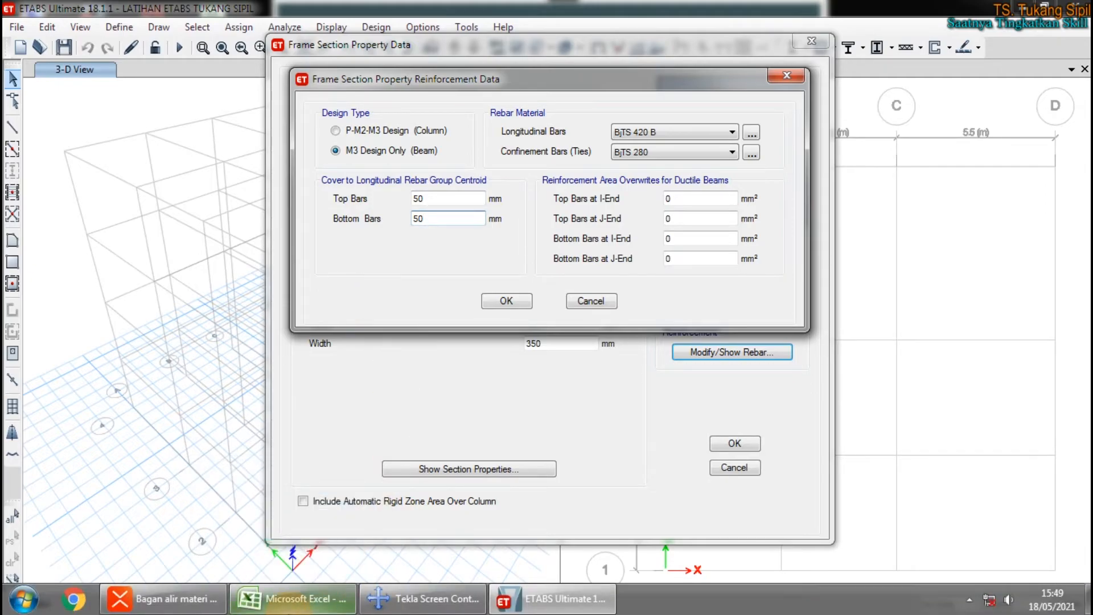
{"action": "left_click", "coordinate": [431, 263]}
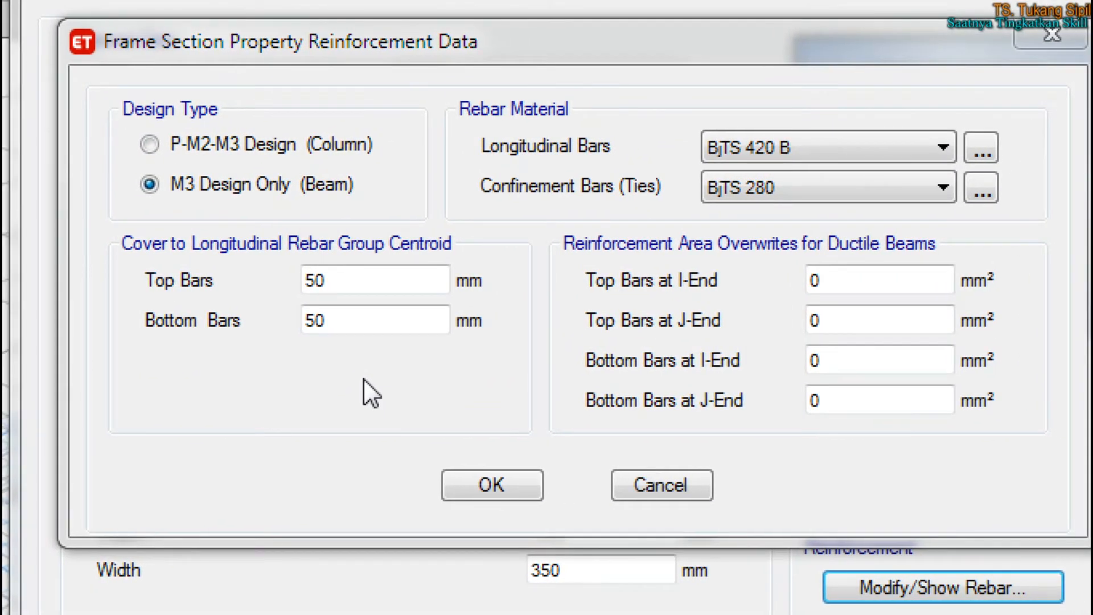
{"action": "mouse_move", "coordinate": [203, 257]}
{"action": "left_mouse_down"}
{"action": "mouse_move", "coordinate": [137, 260]}
{"action": "mouse_move", "coordinate": [204, 299]}
{"action": "mouse_move", "coordinate": [188, 258]}
{"action": "left_mouse_up"}
{"action": "mouse_move", "coordinate": [150, 302]}
{"action": "left_mouse_down"}
{"action": "mouse_move", "coordinate": [149, 340]}
{"action": "mouse_move", "coordinate": [195, 303]}
{"action": "mouse_move", "coordinate": [150, 300]}
{"action": "left_mouse_up"}
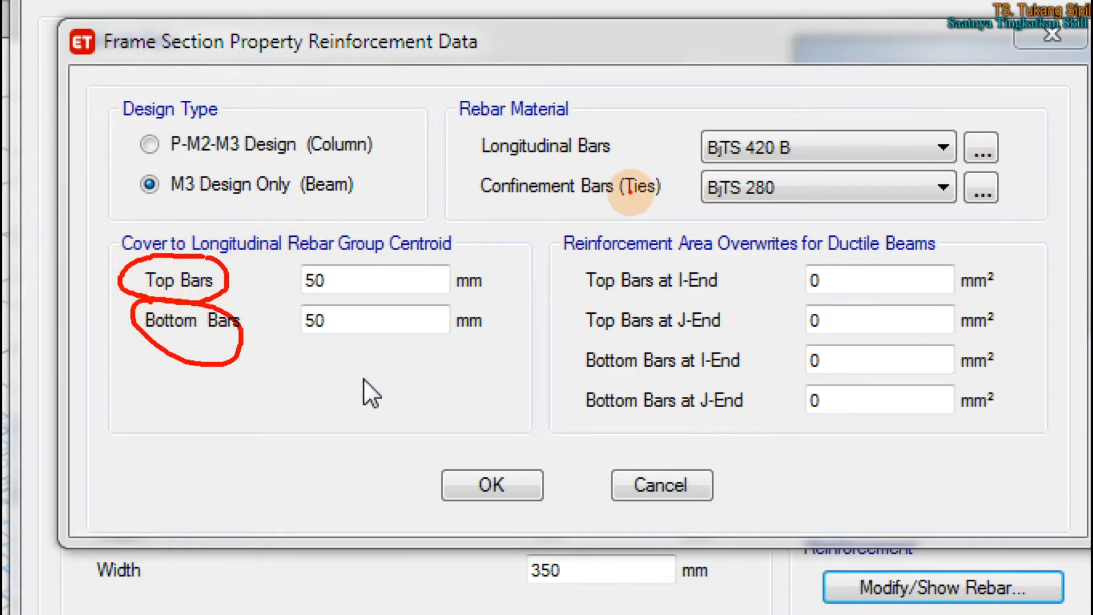
{"action": "key", "text": "Escape"}
Move the reinforcement data dialog aside and examine the bar layout in BL2's cross-section preview
{"action": "left_click_drag", "start_coordinate": [938, 33], "coordinate": [753, 175]}
{"action": "left_click_drag", "start_coordinate": [632, 142], "coordinate": [525, 90]}
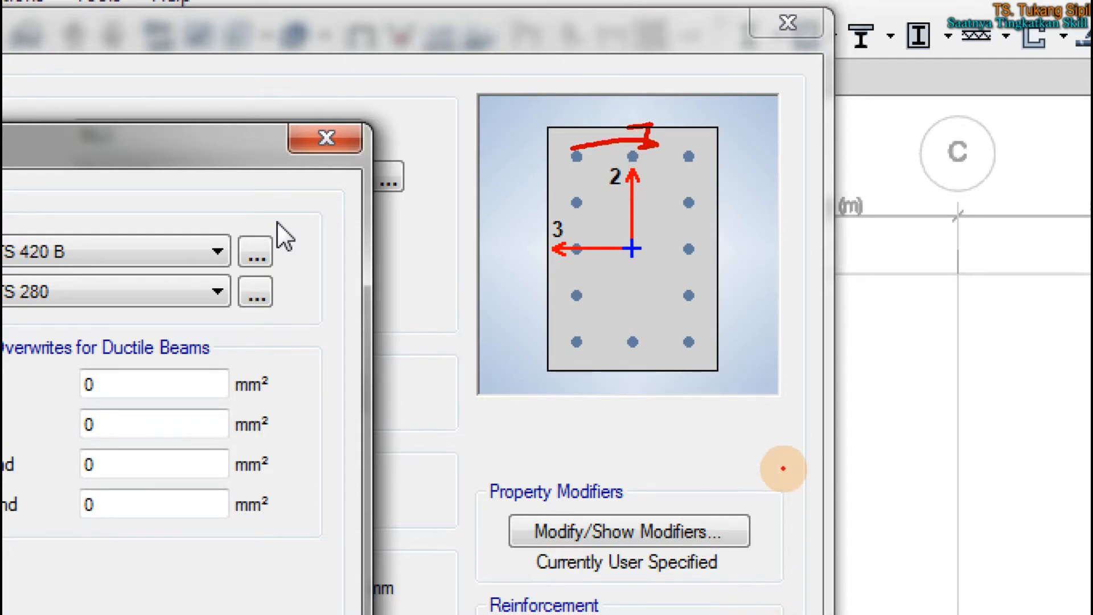
{"action": "key", "text": "Escape"}
{"action": "mouse_move", "coordinate": [812, 610]}
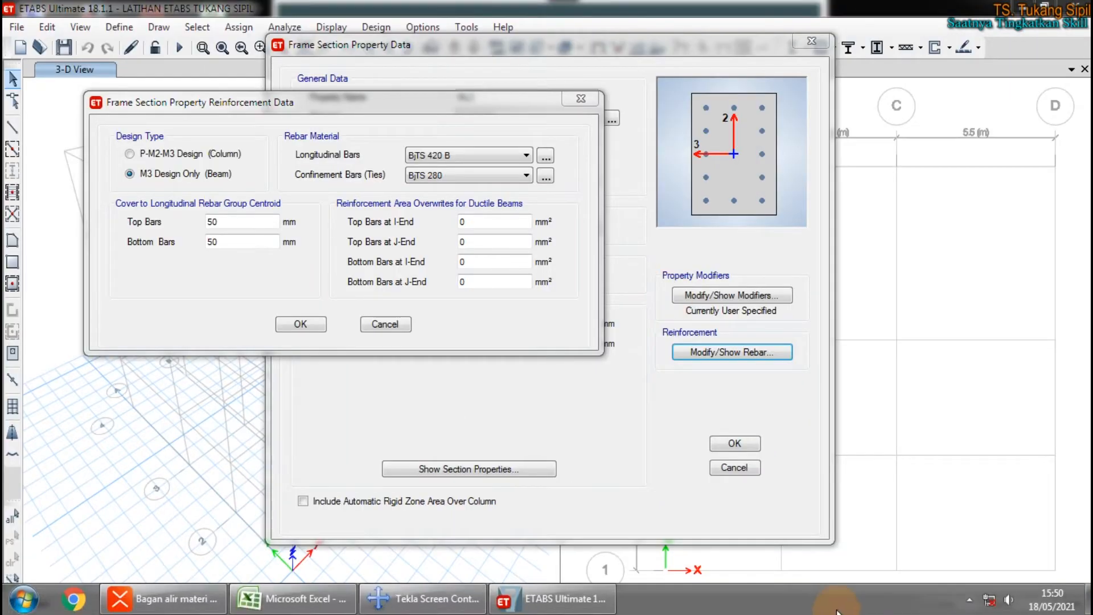
{"action": "left_click", "coordinate": [968, 599]}
{"action": "left_click", "coordinate": [968, 517]}
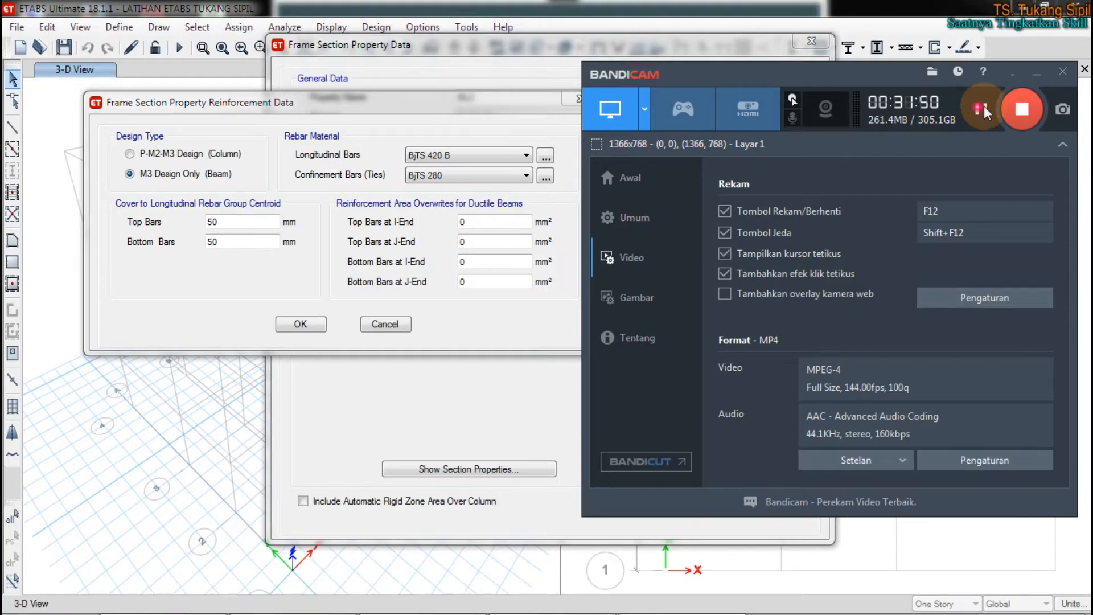
{"action": "left_click", "coordinate": [1014, 76]}
{"action": "left_click", "coordinate": [137, 261]}
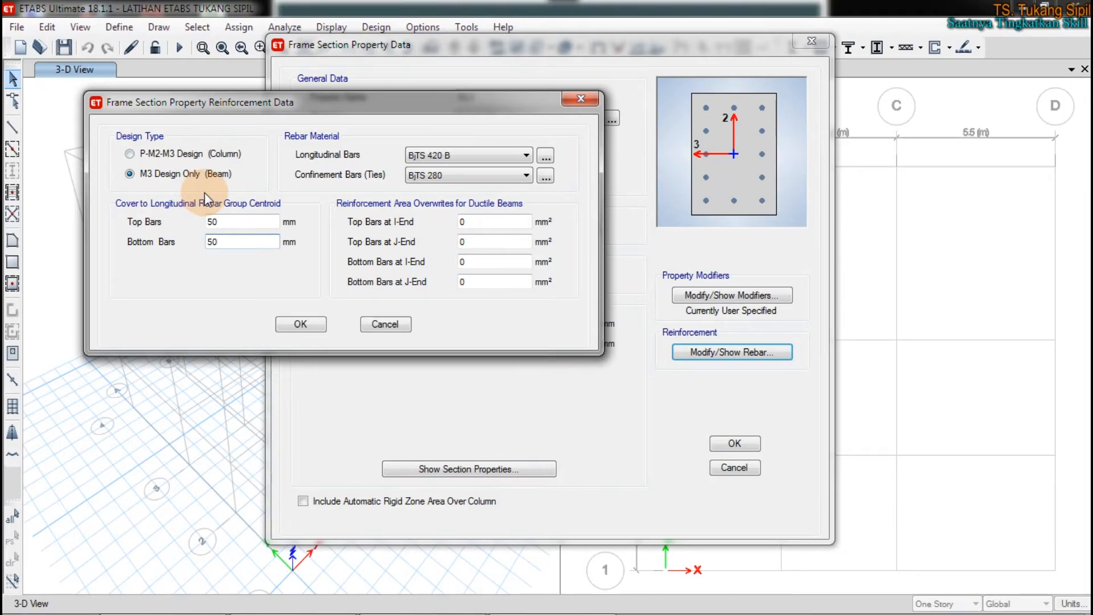
{"action": "mouse_move", "coordinate": [248, 213]}
{"action": "left_mouse_down"}
{"action": "mouse_move", "coordinate": [190, 215]}
{"action": "mouse_move", "coordinate": [183, 260]}
{"action": "mouse_move", "coordinate": [223, 271]}
{"action": "mouse_move", "coordinate": [244, 242]}
{"action": "mouse_move", "coordinate": [233, 209]}
{"action": "mouse_move", "coordinate": [193, 219]}
{"action": "mouse_move", "coordinate": [244, 231]}
{"action": "left_mouse_up"}
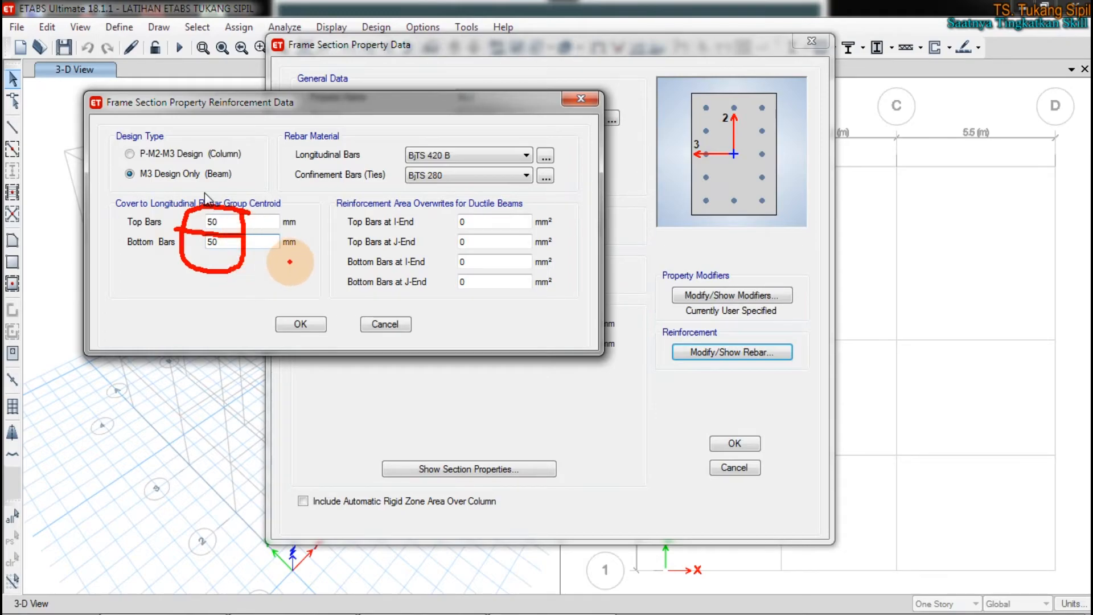
{"action": "key", "text": "Escape"}
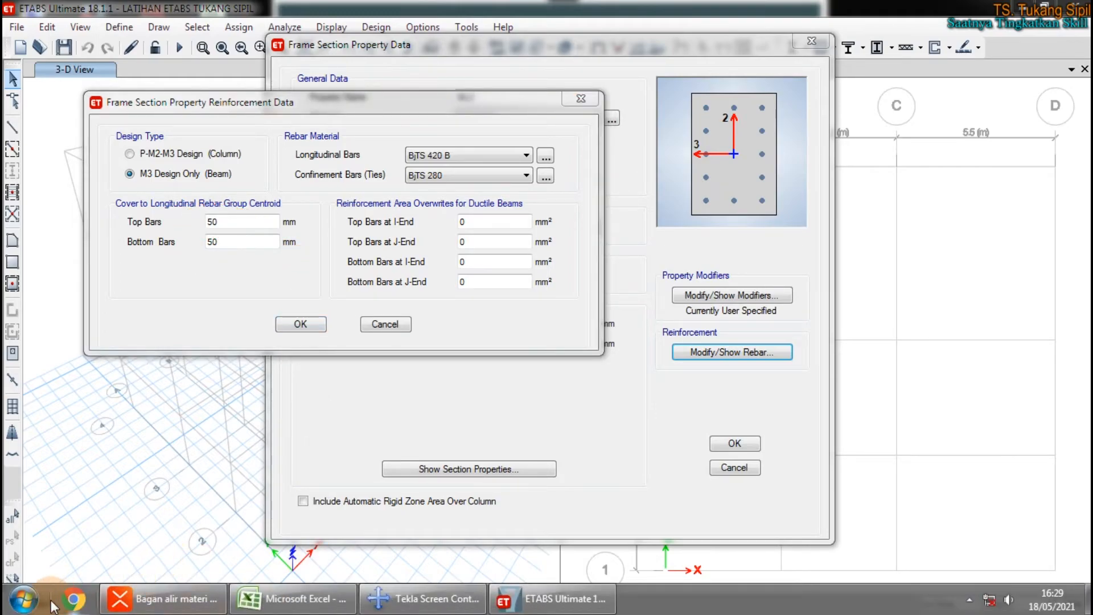
Search the computer for 2847 and open the sni-2847_2013 PDF
{"action": "left_click", "coordinate": [23, 599]}
{"action": "type", "text": "2"}
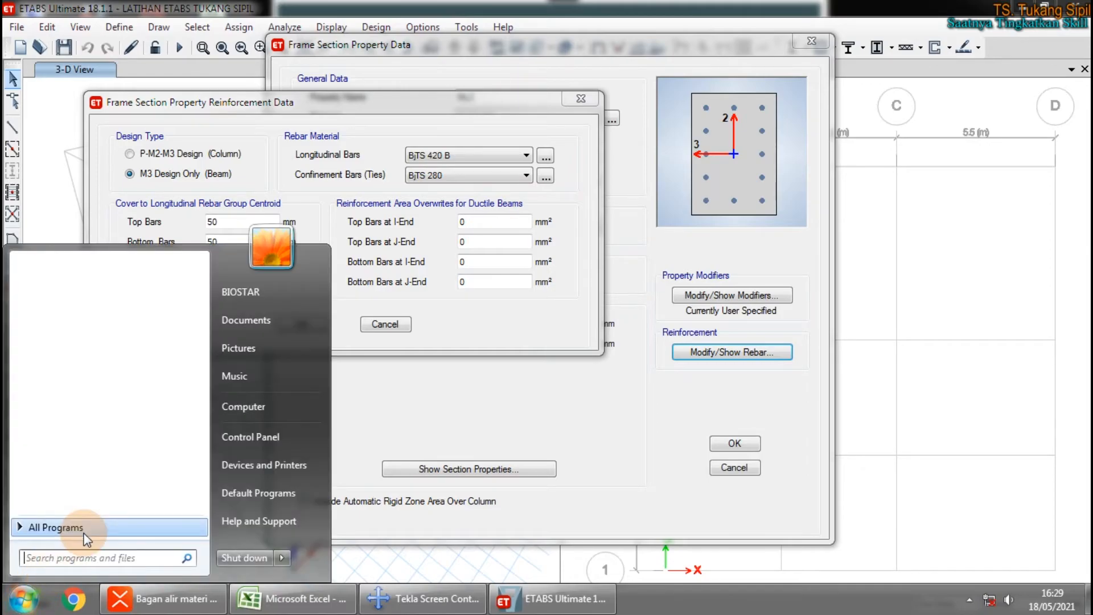
{"action": "left_click", "coordinate": [69, 527]}
{"action": "type", "text": "4"}
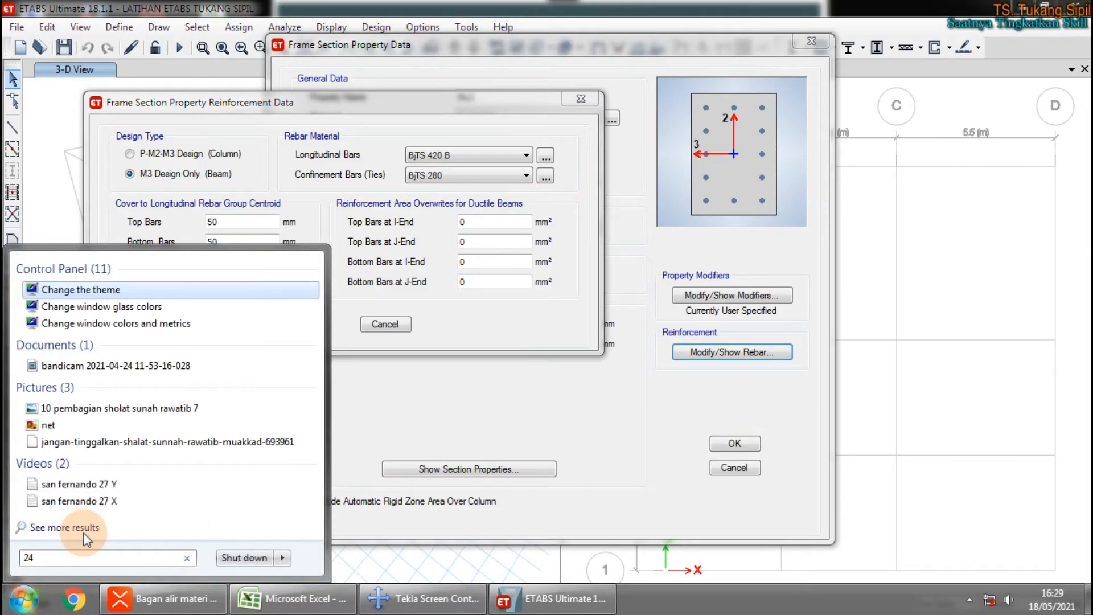
{"action": "key", "text": "BackSpace"}
{"action": "type", "text": "847"}
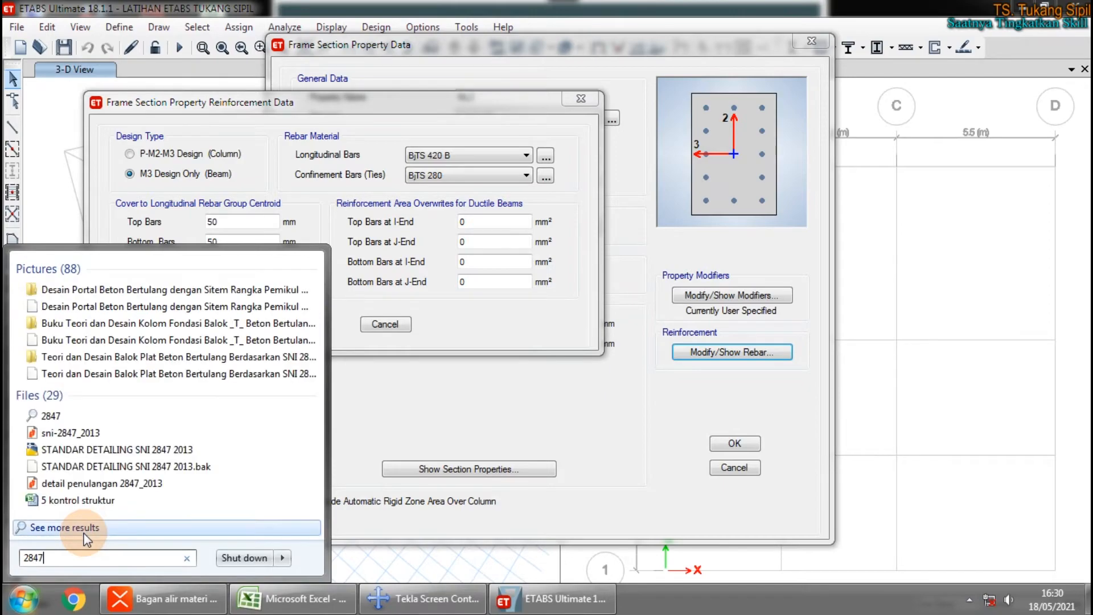
{"action": "left_click", "coordinate": [84, 435]}
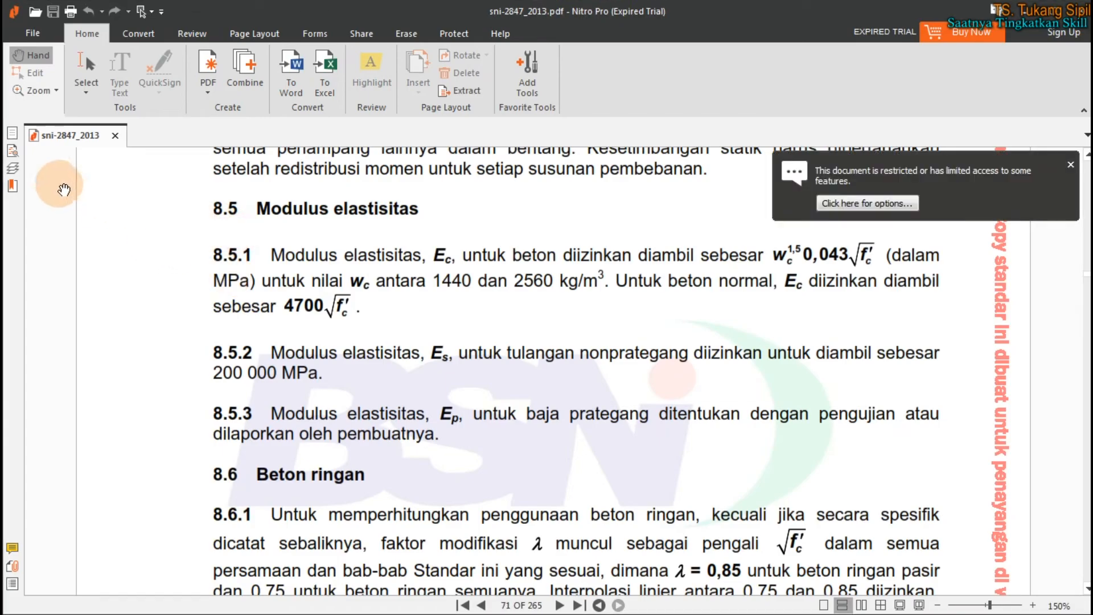
Find section 7.7.1 of the standard and examine the minimum concrete cover for cast-in-place beams and columns
{"action": "scroll", "coordinate": [1023, 258], "scroll_direction": "up", "scroll_amount": 6}
{"action": "scroll", "coordinate": [390, 420], "scroll_direction": "up", "scroll_amount": 15}
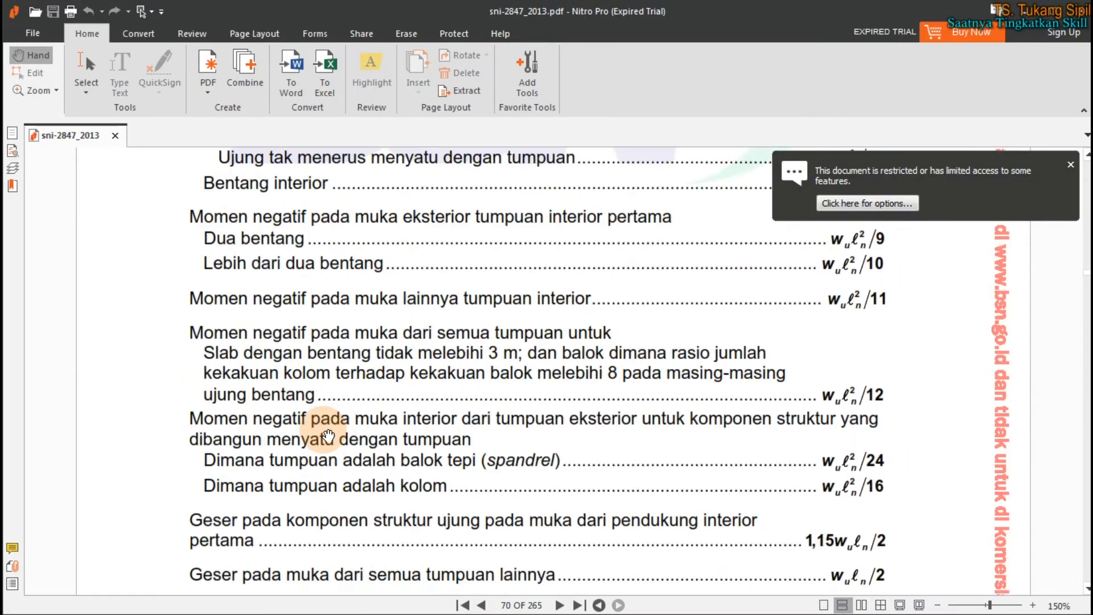
{"action": "scroll", "coordinate": [346, 450], "scroll_direction": "down", "scroll_amount": 4}
{"action": "scroll", "coordinate": [359, 427], "scroll_direction": "up", "scroll_amount": 12}
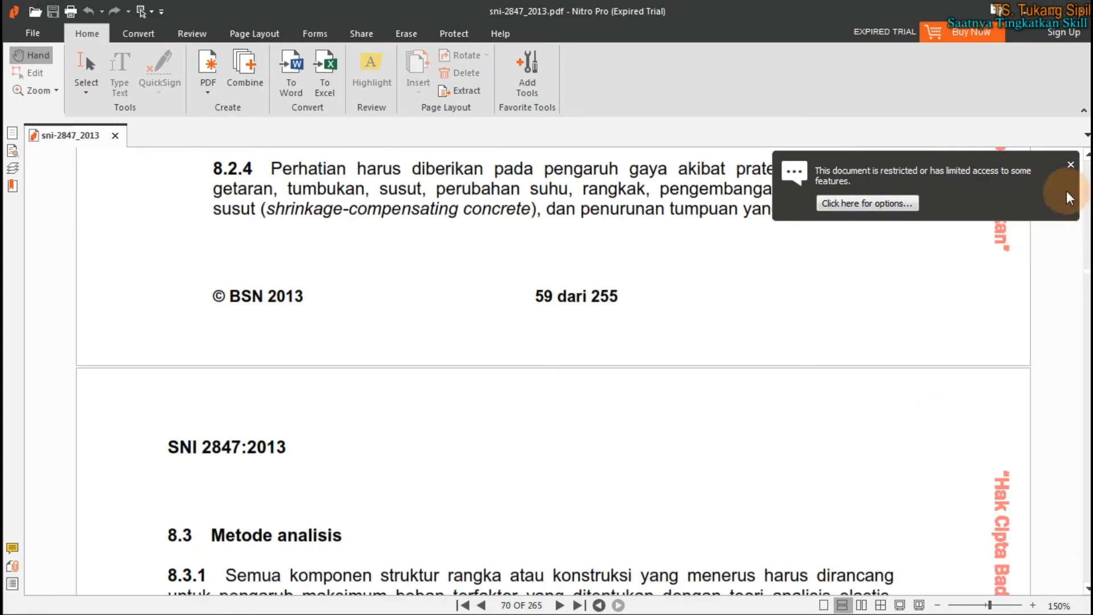
{"action": "left_click", "coordinate": [1070, 165]}
{"action": "left_click_drag", "start_coordinate": [1087, 272], "coordinate": [1087, 257]}
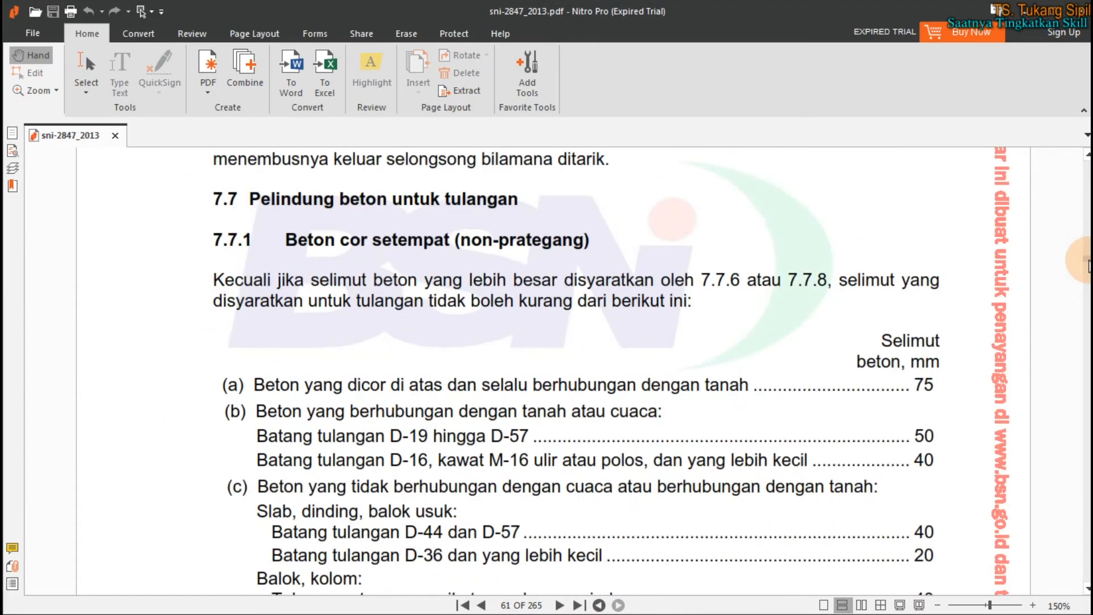
{"action": "scroll", "coordinate": [429, 362], "scroll_direction": "down", "scroll_amount": 2}
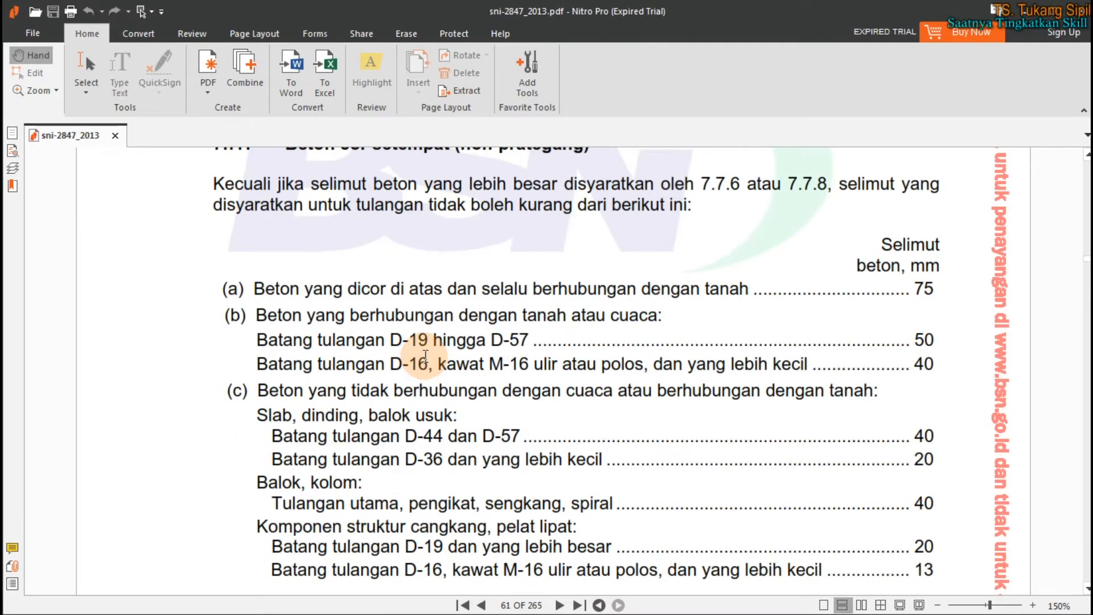
{"action": "scroll", "coordinate": [427, 357], "scroll_direction": "down", "scroll_amount": 1}
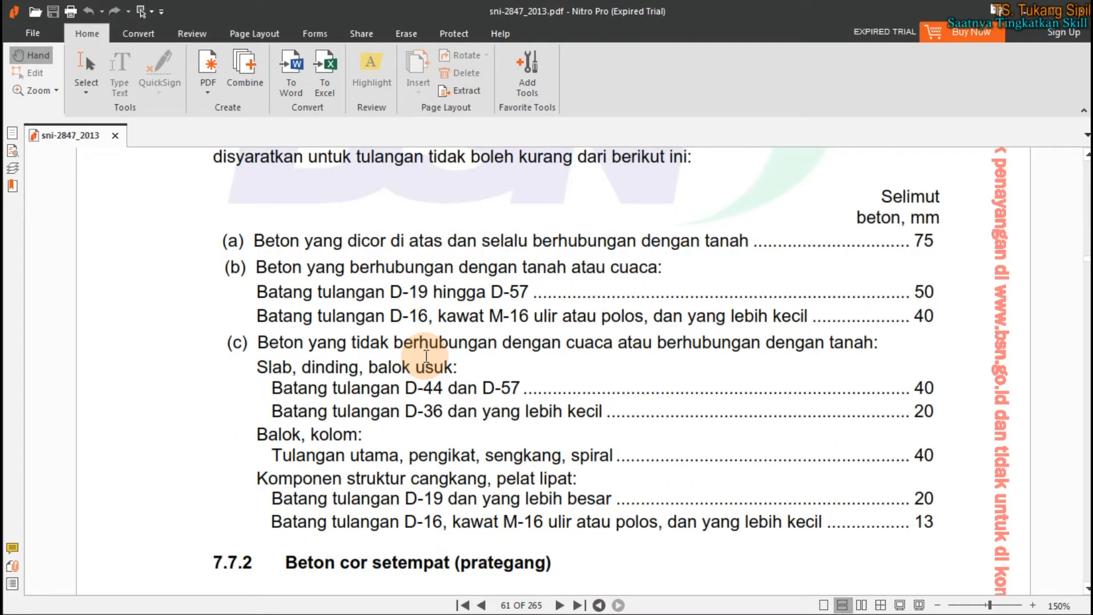
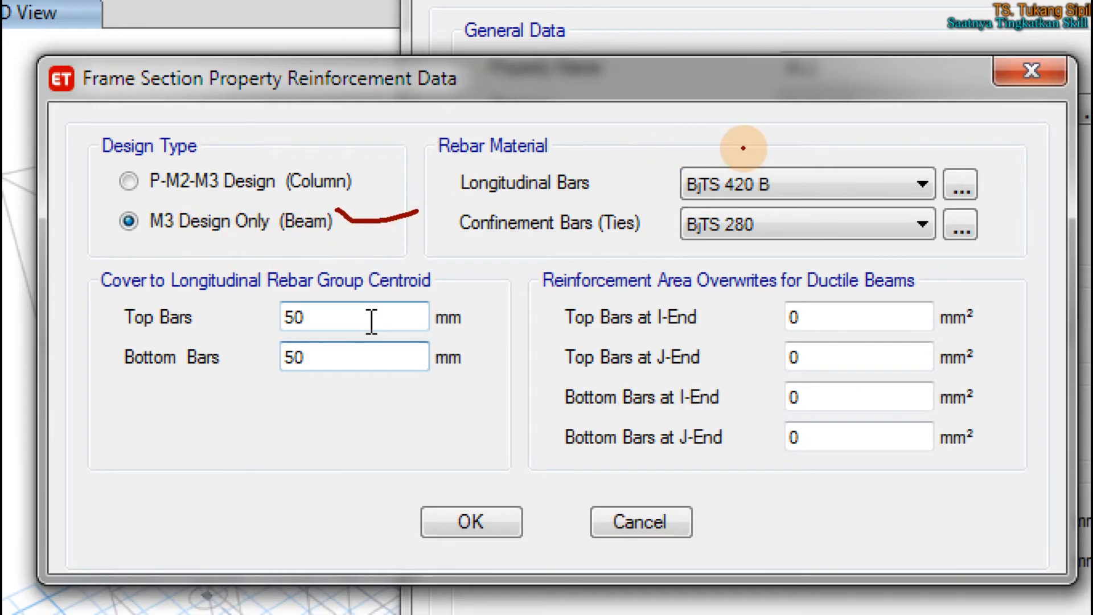
{"action": "mouse_move", "coordinate": [635, 148]}
{"action": "left_mouse_down"}
{"action": "mouse_move", "coordinate": [655, 242]}
{"action": "mouse_move", "coordinate": [866, 234]}
{"action": "mouse_move", "coordinate": [1053, 174]}
{"action": "mouse_move", "coordinate": [630, 159]}
{"action": "left_mouse_up"}
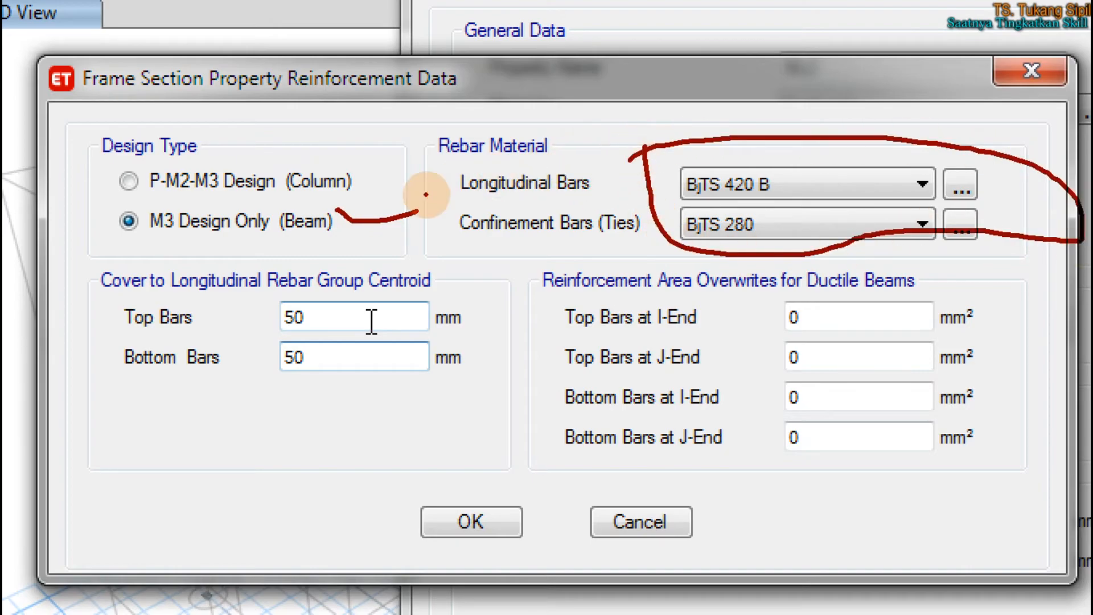
{"action": "mouse_move", "coordinate": [109, 266]}
{"action": "left_mouse_down"}
{"action": "mouse_move", "coordinate": [215, 254]}
{"action": "mouse_move", "coordinate": [416, 259]}
{"action": "mouse_move", "coordinate": [438, 387]}
{"action": "mouse_move", "coordinate": [119, 367]}
{"action": "mouse_move", "coordinate": [94, 274]}
{"action": "mouse_move", "coordinate": [118, 267]}
{"action": "left_mouse_up"}
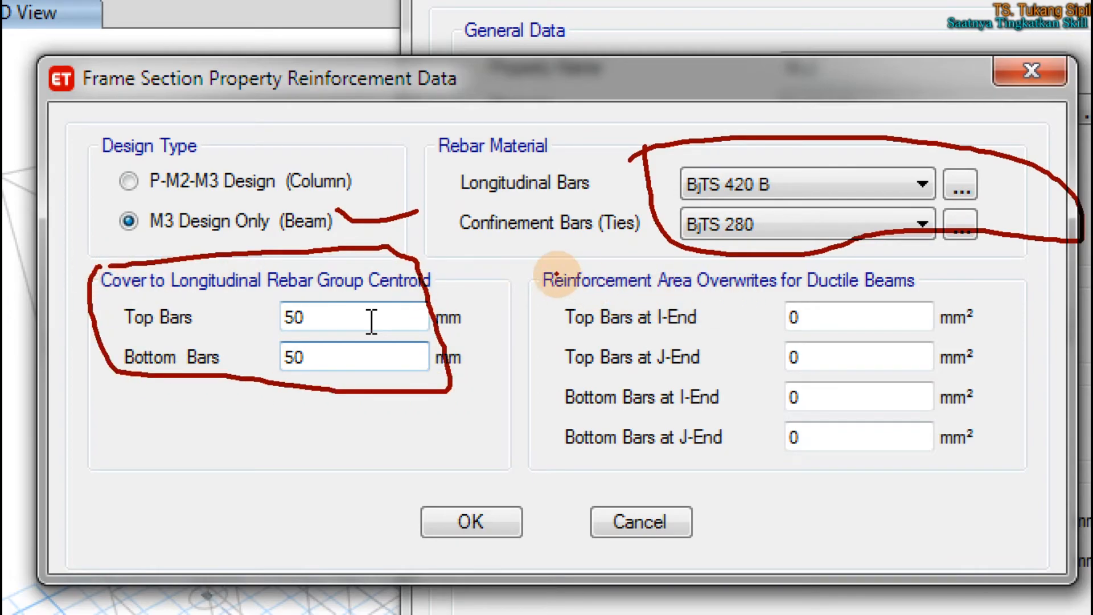
{"action": "mouse_move", "coordinate": [530, 266]}
{"action": "left_mouse_down"}
{"action": "mouse_move", "coordinate": [522, 427]}
{"action": "mouse_move", "coordinate": [547, 491]}
{"action": "mouse_move", "coordinate": [933, 478]}
{"action": "mouse_move", "coordinate": [1011, 392]}
{"action": "mouse_move", "coordinate": [956, 288]}
{"action": "mouse_move", "coordinate": [528, 266]}
{"action": "left_mouse_up"}
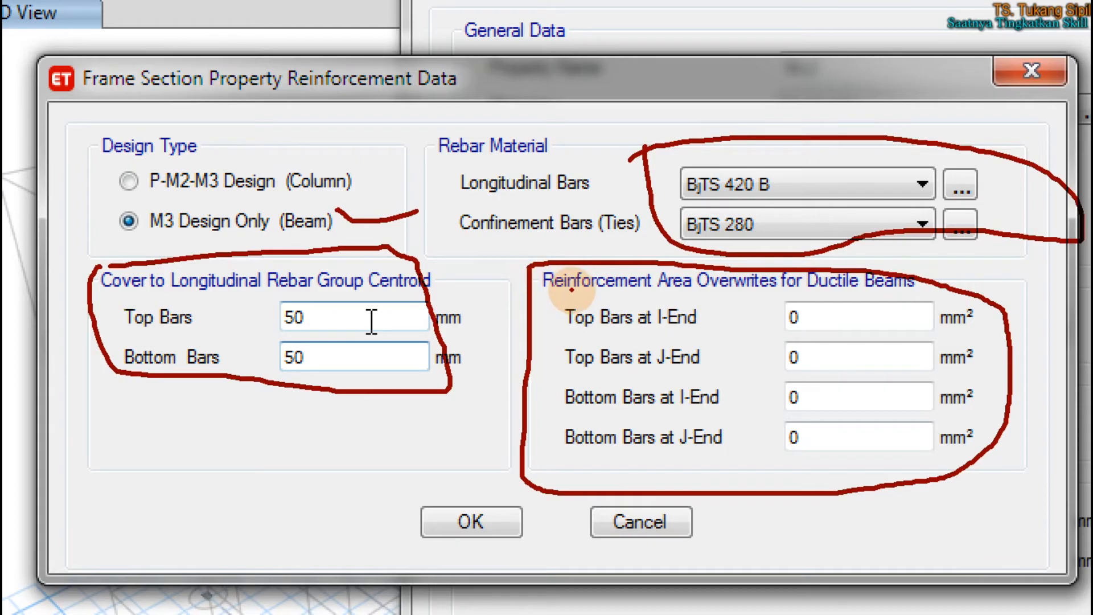
{"action": "left_click_drag", "start_coordinate": [232, 439], "coordinate": [251, 530]}
{"action": "mouse_move", "coordinate": [231, 410]}
{"action": "left_mouse_down"}
{"action": "mouse_move", "coordinate": [261, 456]}
{"action": "mouse_move", "coordinate": [239, 470]}
{"action": "left_mouse_up"}
{"action": "mouse_move", "coordinate": [301, 490]}
{"action": "left_mouse_down"}
{"action": "mouse_move", "coordinate": [299, 421]}
{"action": "mouse_move", "coordinate": [374, 483]}
{"action": "left_mouse_up"}
{"action": "mouse_move", "coordinate": [408, 431]}
{"action": "left_mouse_down"}
{"action": "mouse_move", "coordinate": [393, 444]}
{"action": "mouse_move", "coordinate": [407, 474]}
{"action": "mouse_move", "coordinate": [424, 475]}
{"action": "mouse_move", "coordinate": [471, 467]}
{"action": "mouse_move", "coordinate": [471, 424]}
{"action": "left_mouse_up"}
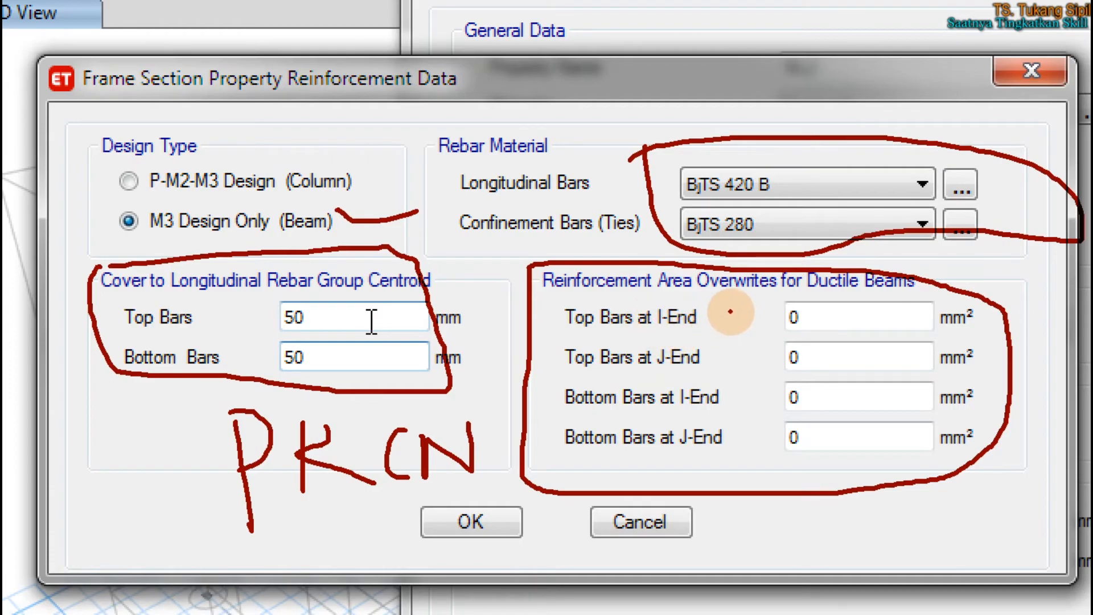
{"action": "left_click_drag", "start_coordinate": [528, 380], "coordinate": [1030, 376]}
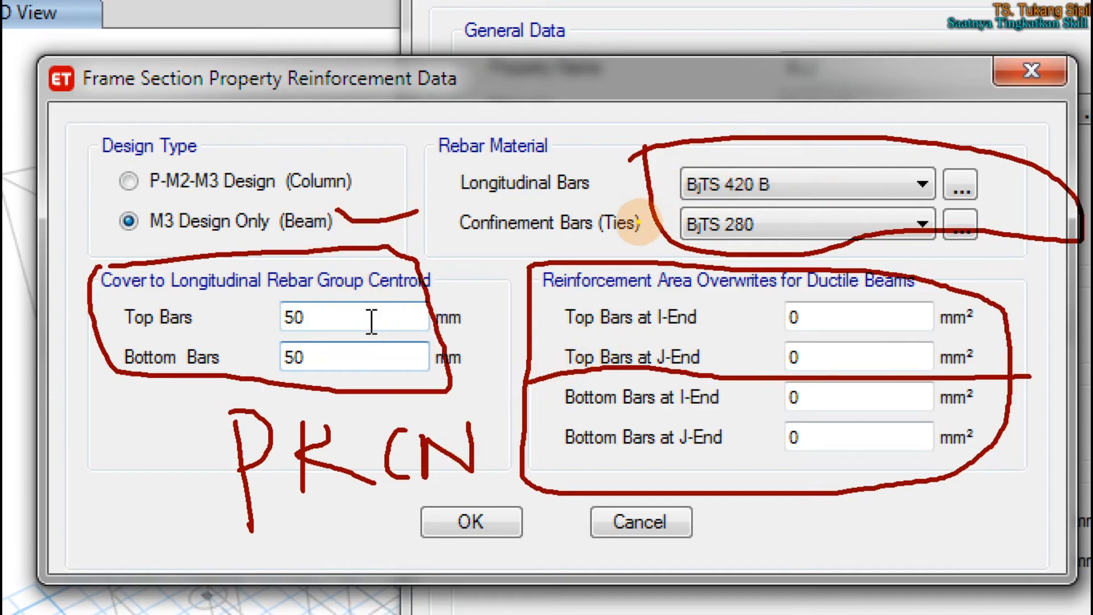
{"action": "mouse_move", "coordinate": [519, 492]}
{"action": "left_mouse_down"}
{"action": "mouse_move", "coordinate": [427, 494]}
{"action": "mouse_move", "coordinate": [483, 558]}
{"action": "mouse_move", "coordinate": [492, 506]}
{"action": "left_mouse_up"}
Accept BL2's reinforcement data and save its frame section definition
{"action": "left_click", "coordinate": [470, 521]}
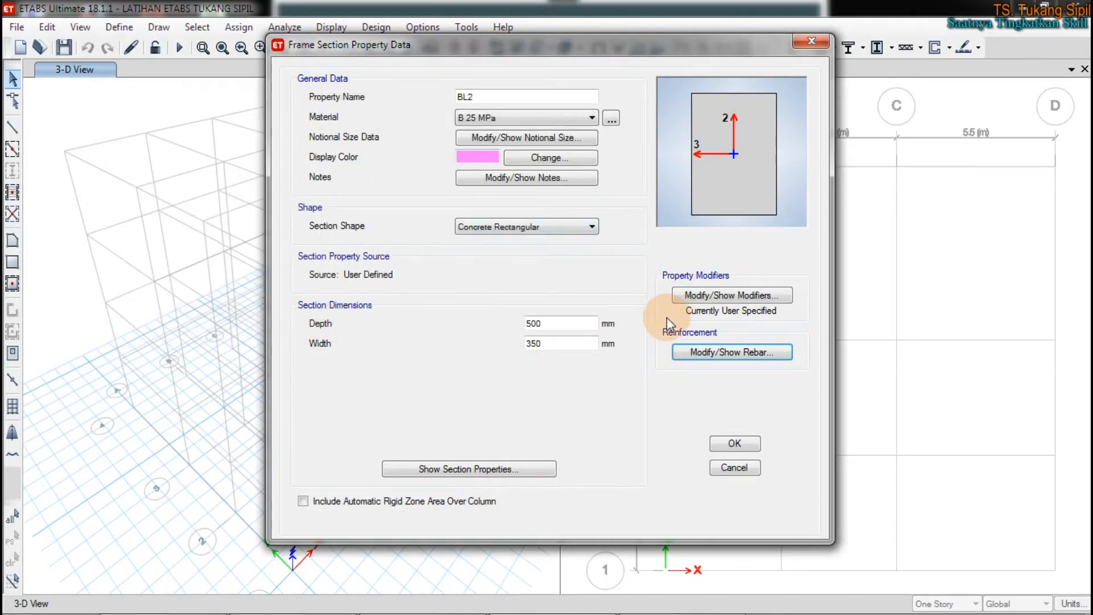
{"action": "left_click", "coordinate": [732, 444]}
Add a copy of section BL2 named BL3 with a pink display color (RGB 255, 128, 192)
{"action": "left_click", "coordinate": [367, 323]}
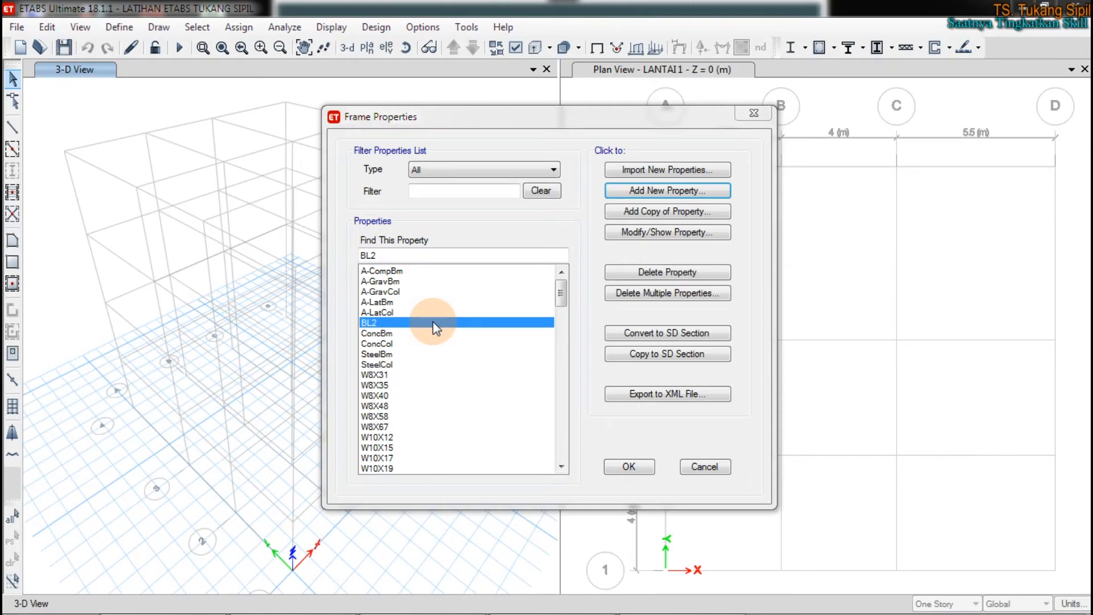
{"action": "left_click", "coordinate": [630, 211]}
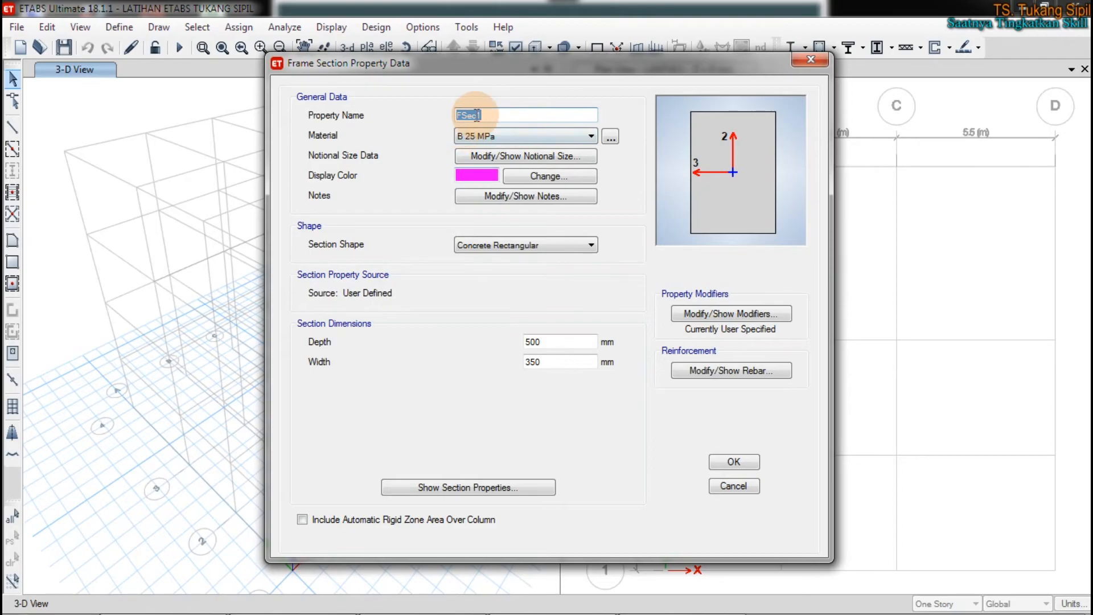
{"action": "type", "text": "BL3"}
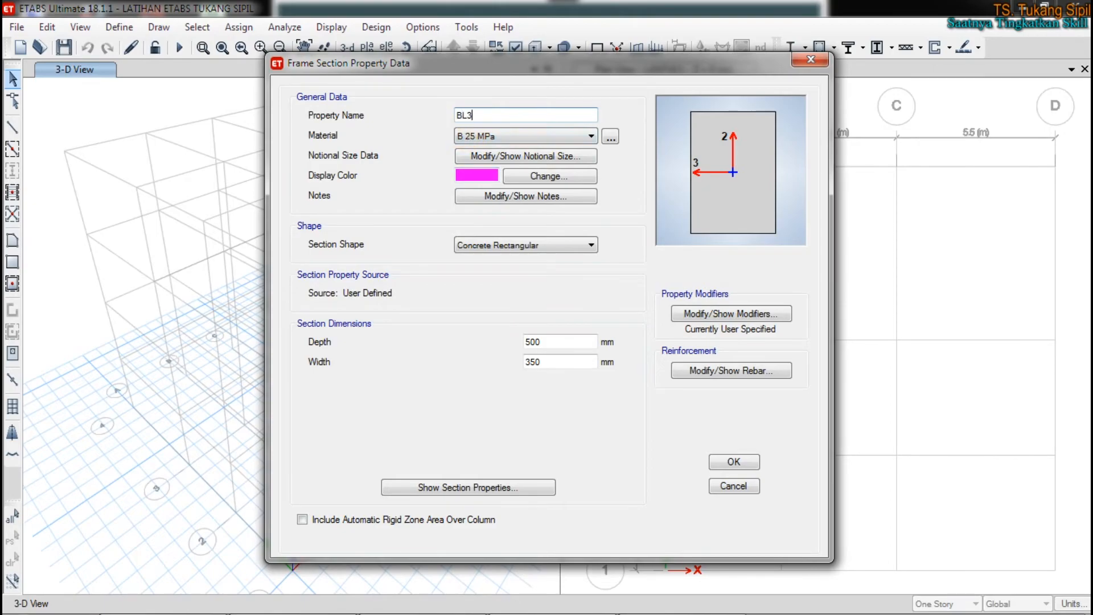
{"action": "left_click", "coordinate": [479, 174]}
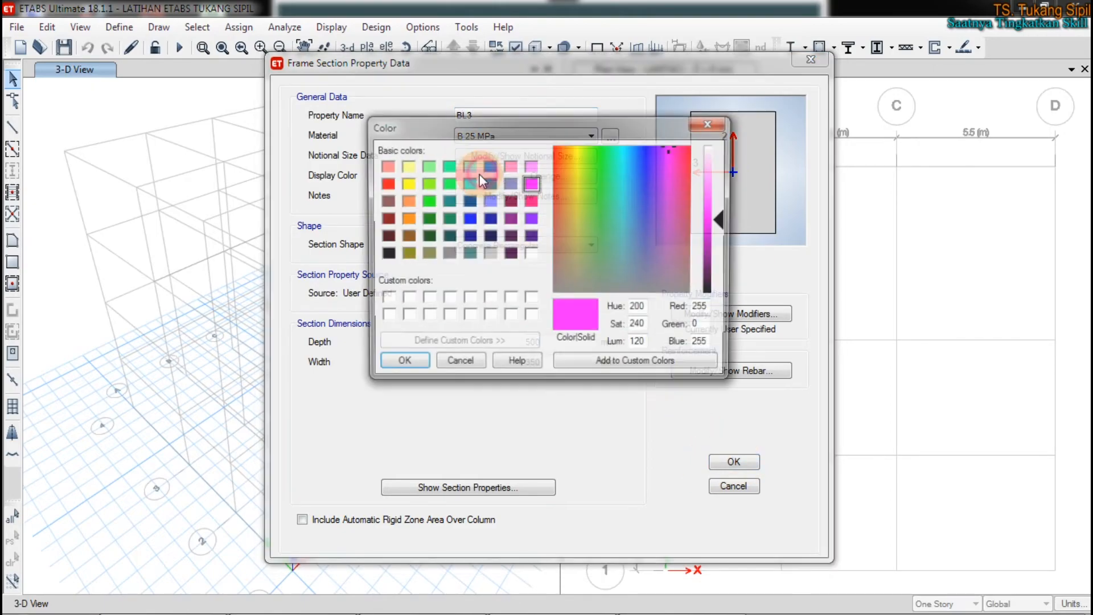
{"action": "left_click", "coordinate": [510, 165]}
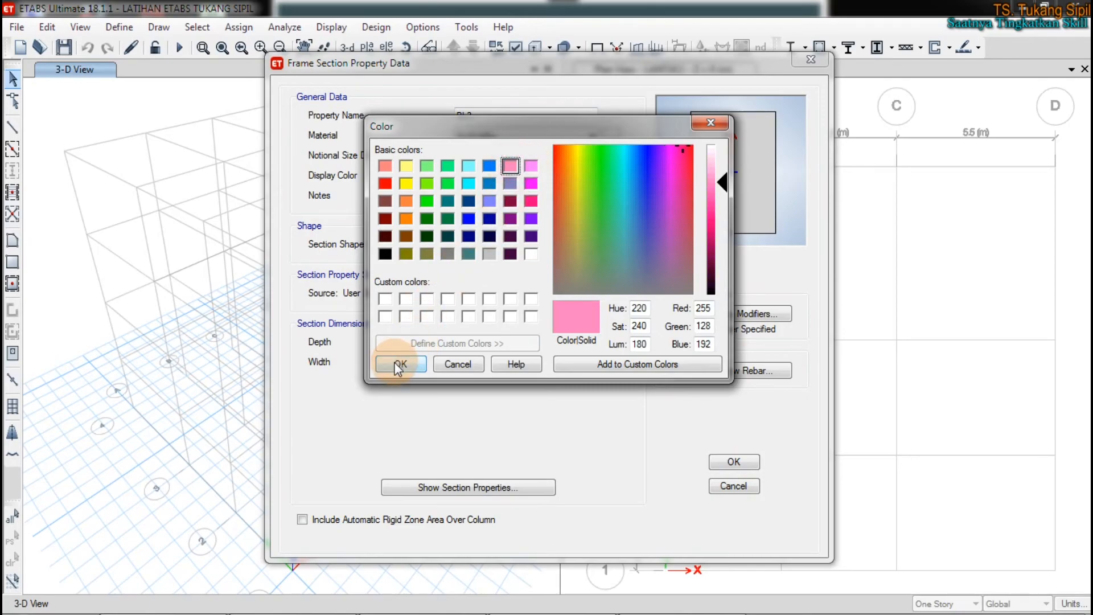
{"action": "left_click", "coordinate": [400, 365]}
{"action": "left_click", "coordinate": [734, 462]}
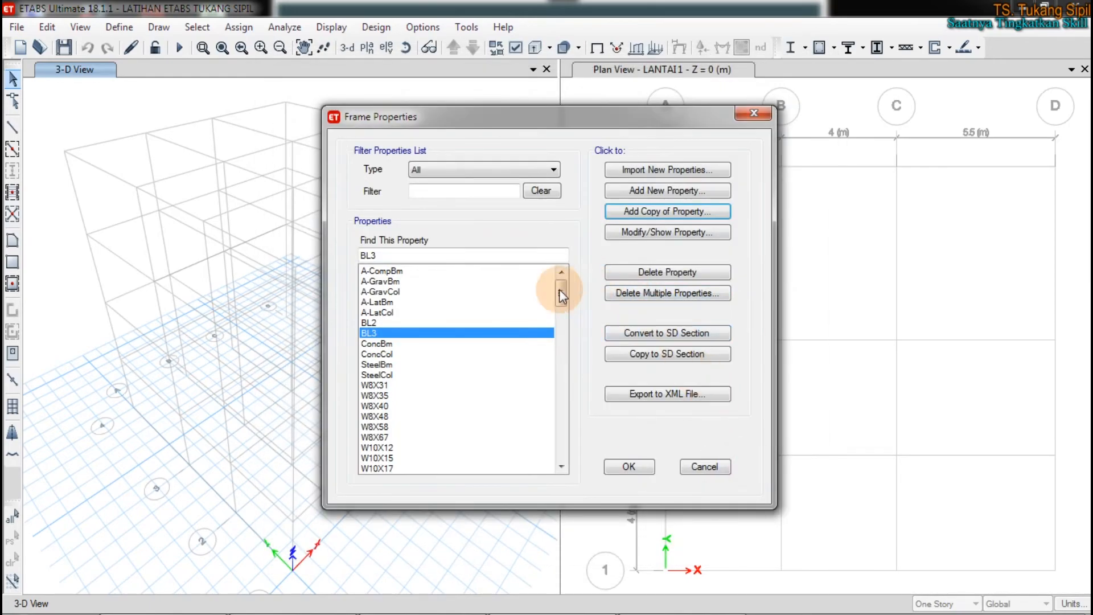
Add a copy of section BL3 named BL4 with a blue display color (RGB 0, 128, 255)
{"action": "left_click", "coordinate": [658, 210]}
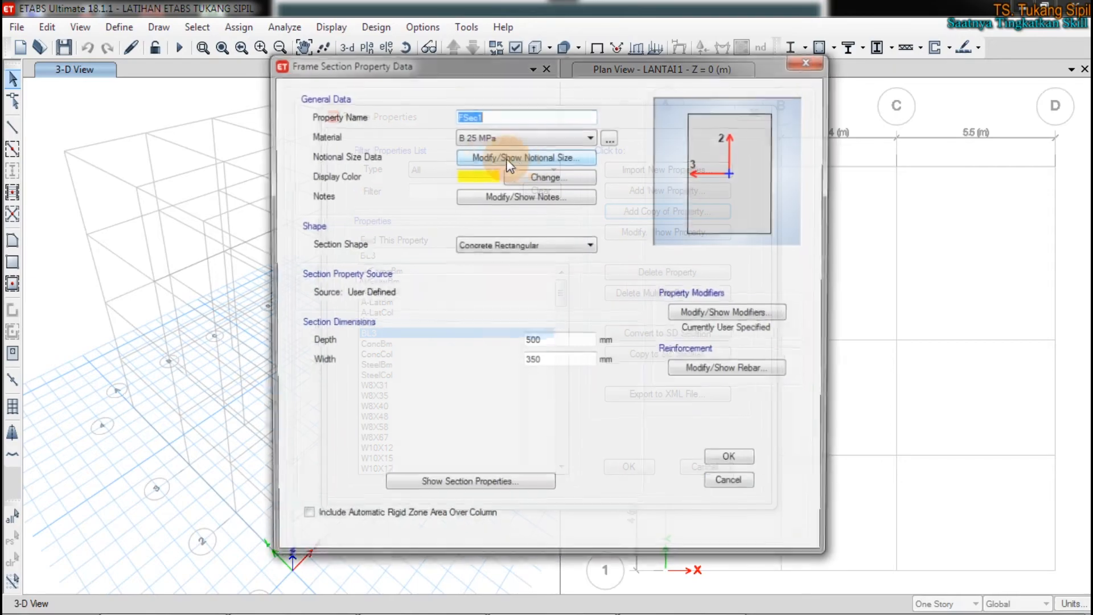
{"action": "type", "text": "BL4"}
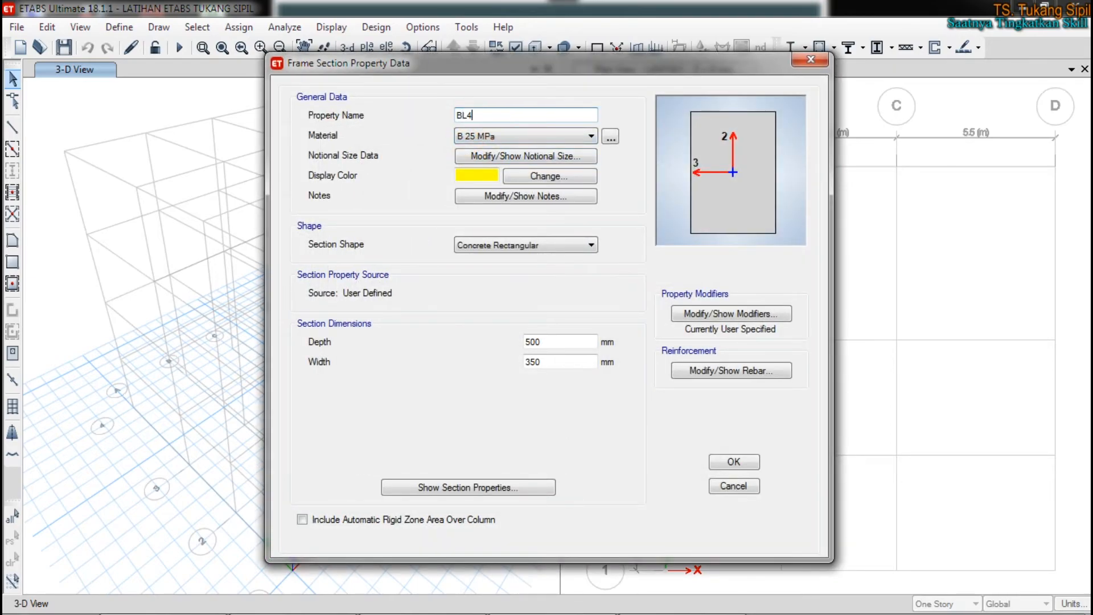
{"action": "left_click", "coordinate": [507, 111]}
{"action": "left_click", "coordinate": [485, 175]}
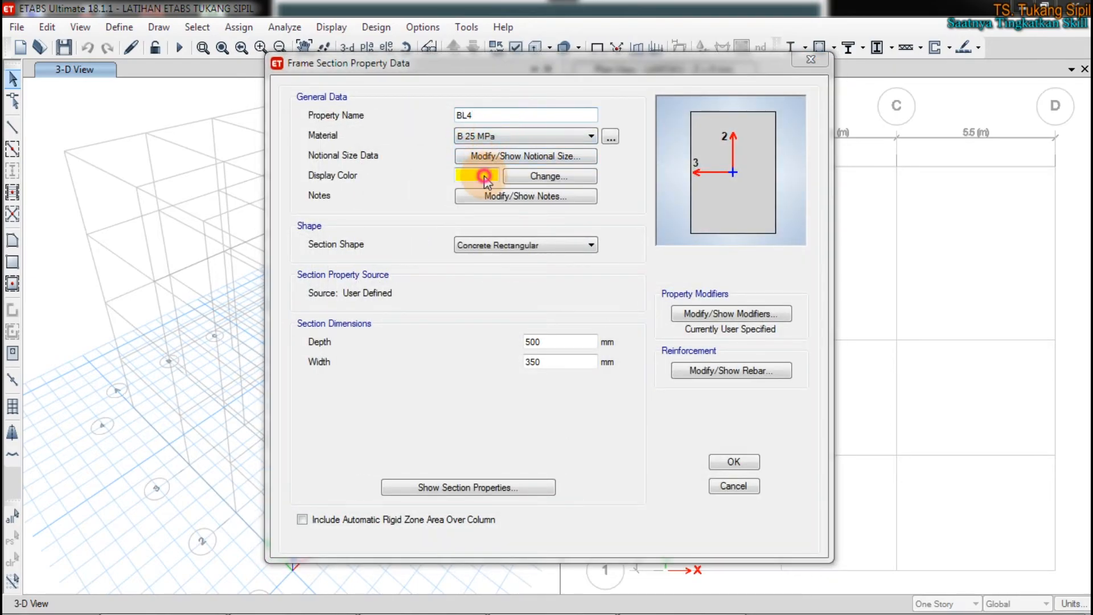
{"action": "left_click", "coordinate": [489, 166]}
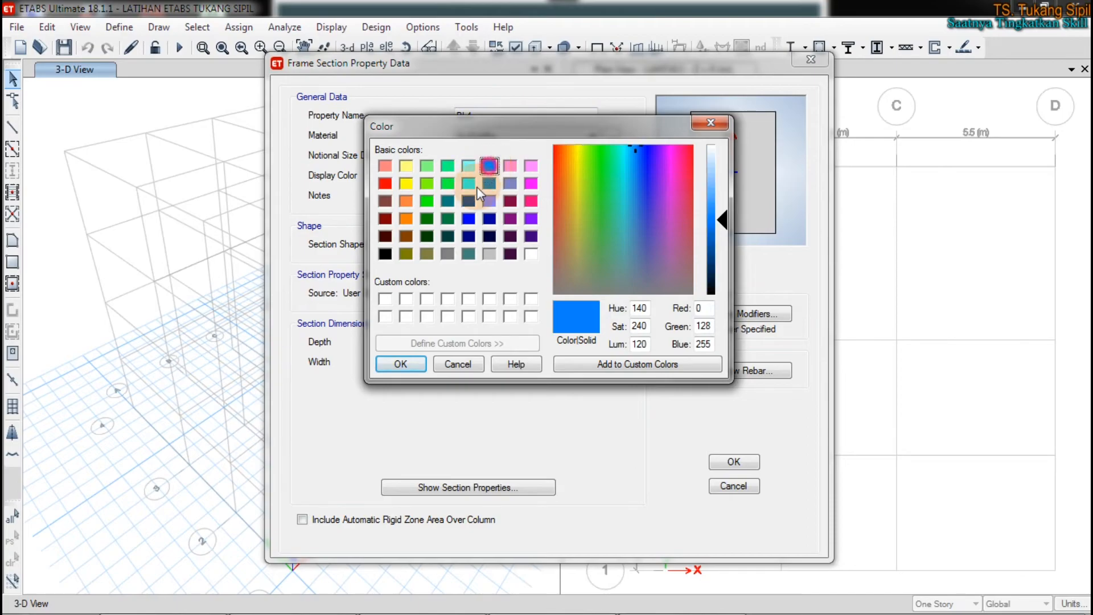
{"action": "left_click", "coordinate": [401, 363]}
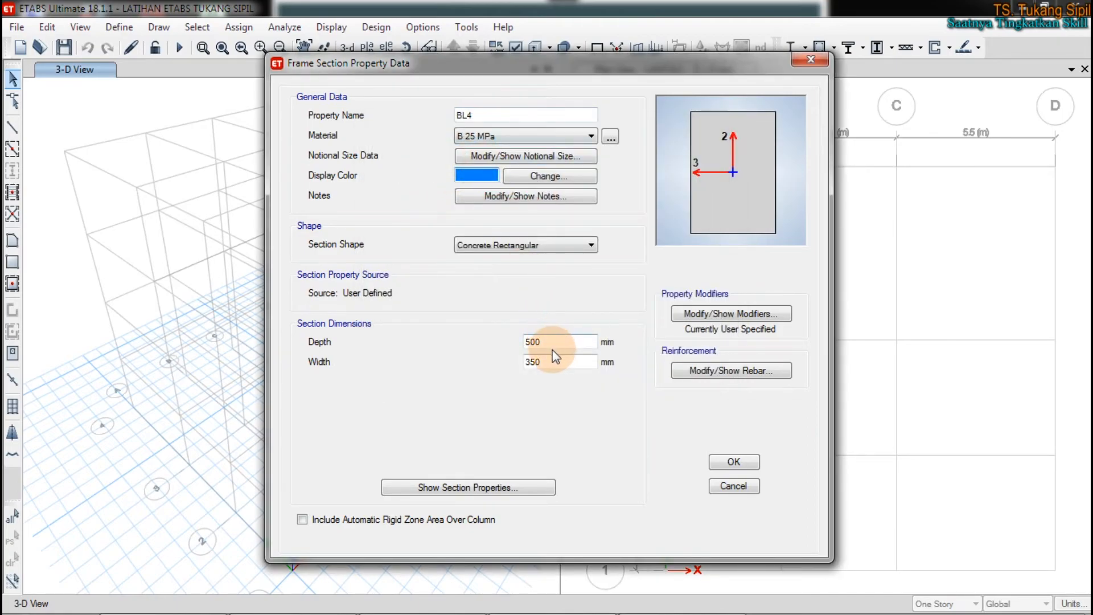
{"action": "left_click", "coordinate": [738, 461]}
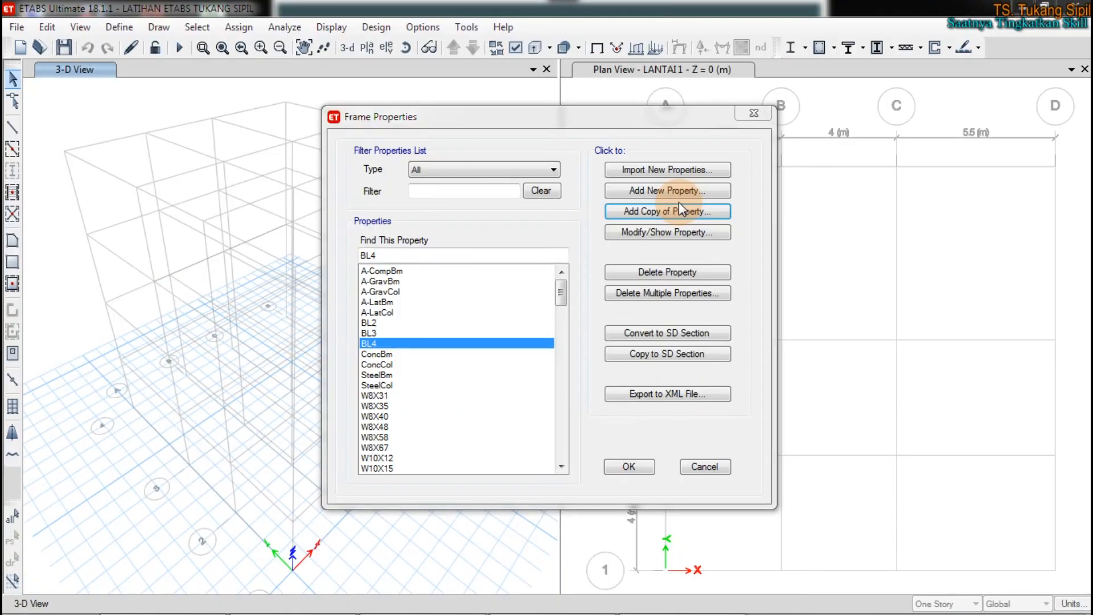
Add a copy of section BL4 named BLA with a green display color
{"action": "left_click", "coordinate": [679, 213]}
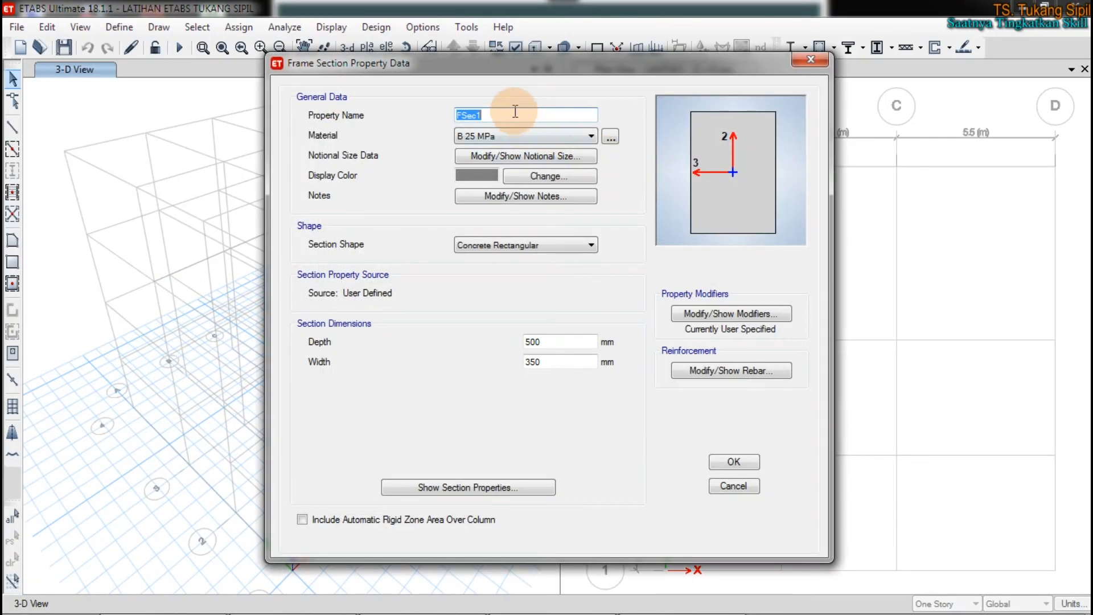
{"action": "type", "text": "BLA"}
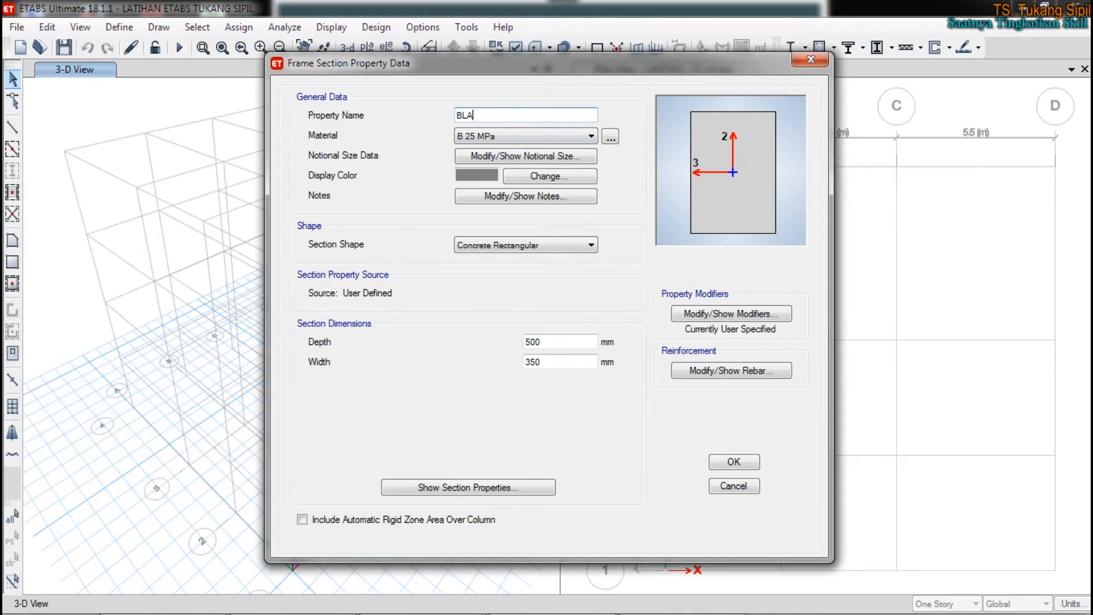
{"action": "left_click", "coordinate": [512, 175]}
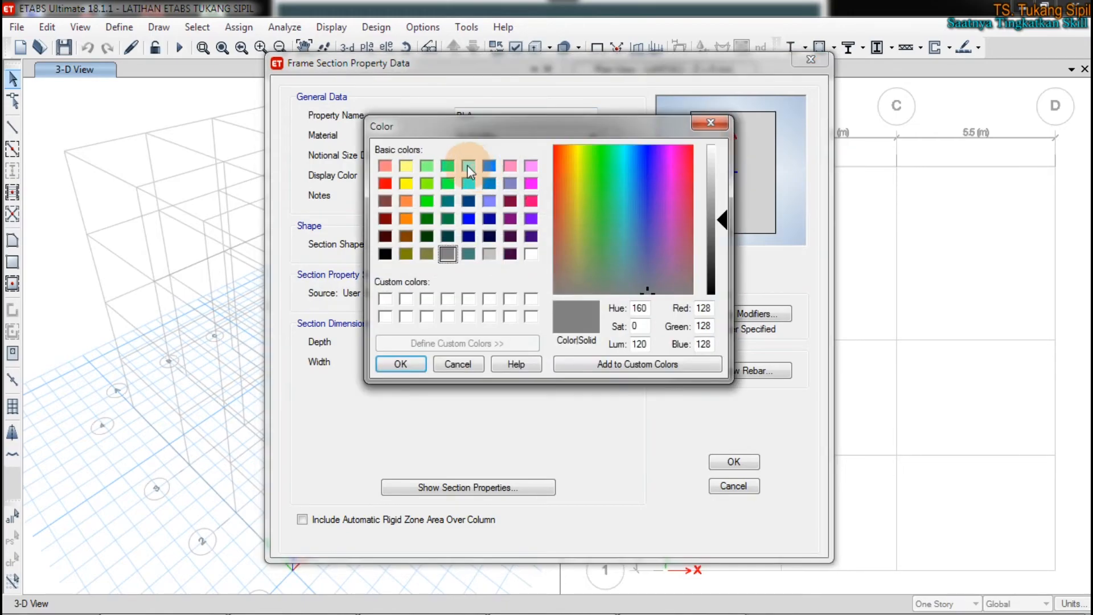
{"action": "left_click", "coordinate": [467, 166]}
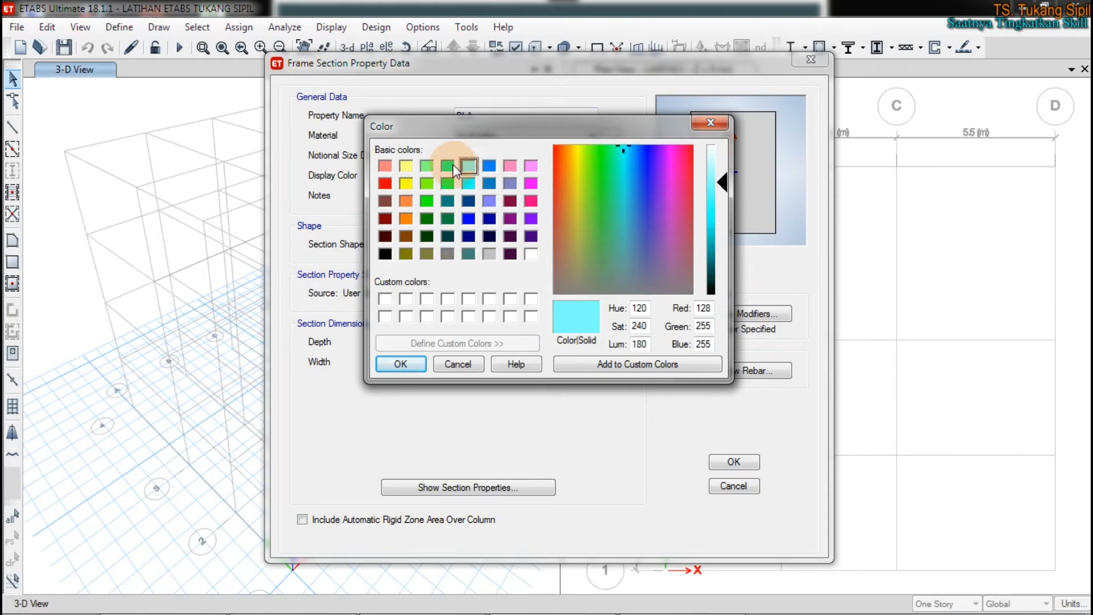
{"action": "left_click", "coordinate": [447, 166]}
{"action": "left_click", "coordinate": [402, 364]}
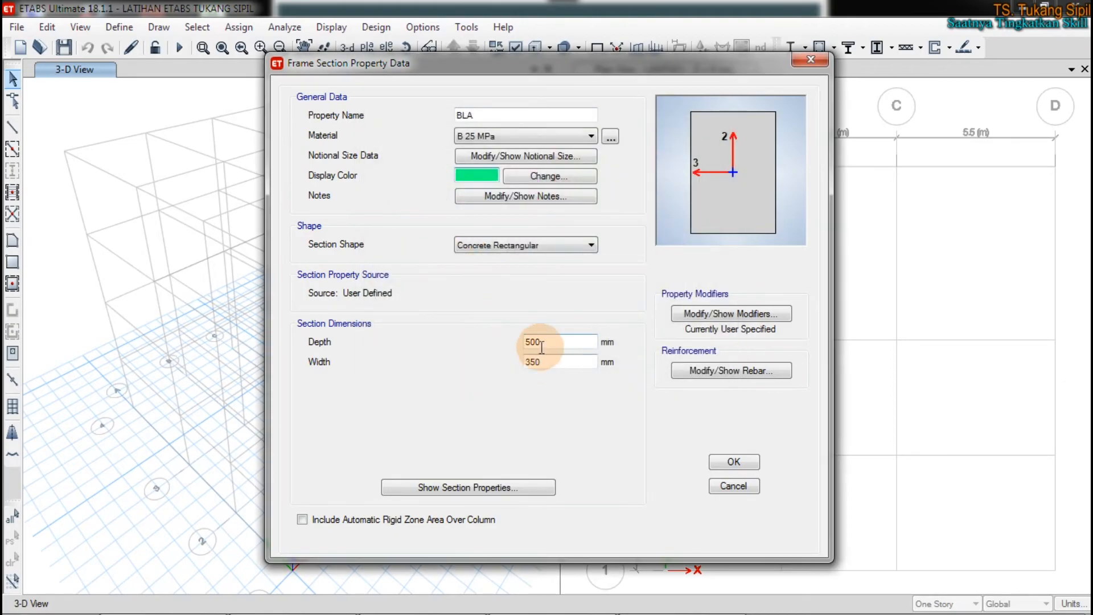
Set BLA's depth to 400 mm and width to 300 mm, accept its reinforcement data and save the section
{"action": "left_click_drag", "start_coordinate": [543, 341], "coordinate": [513, 340]}
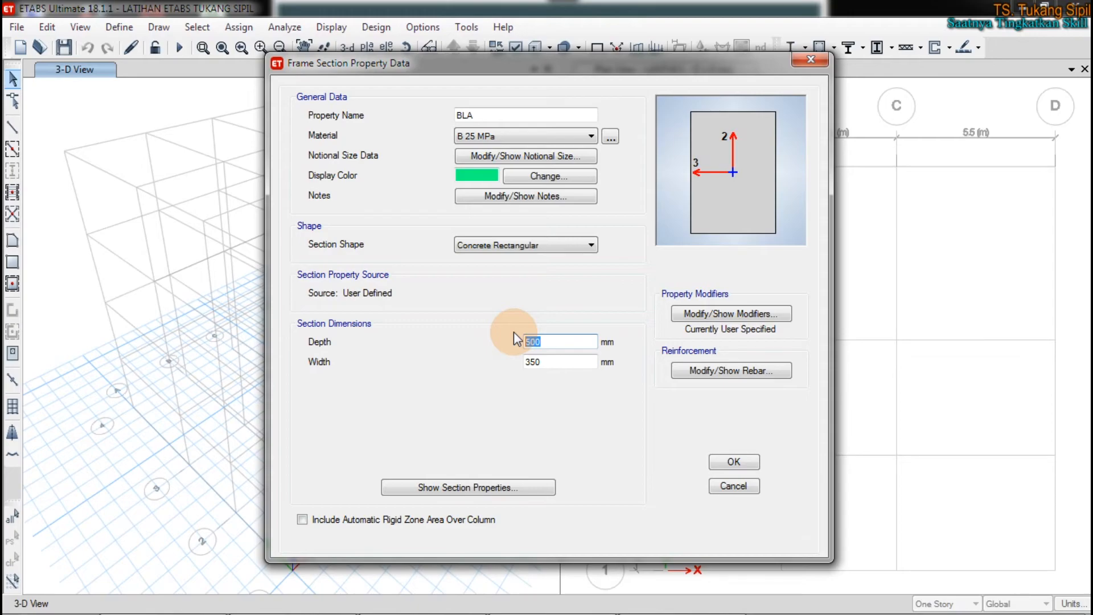
{"action": "type", "text": "400"}
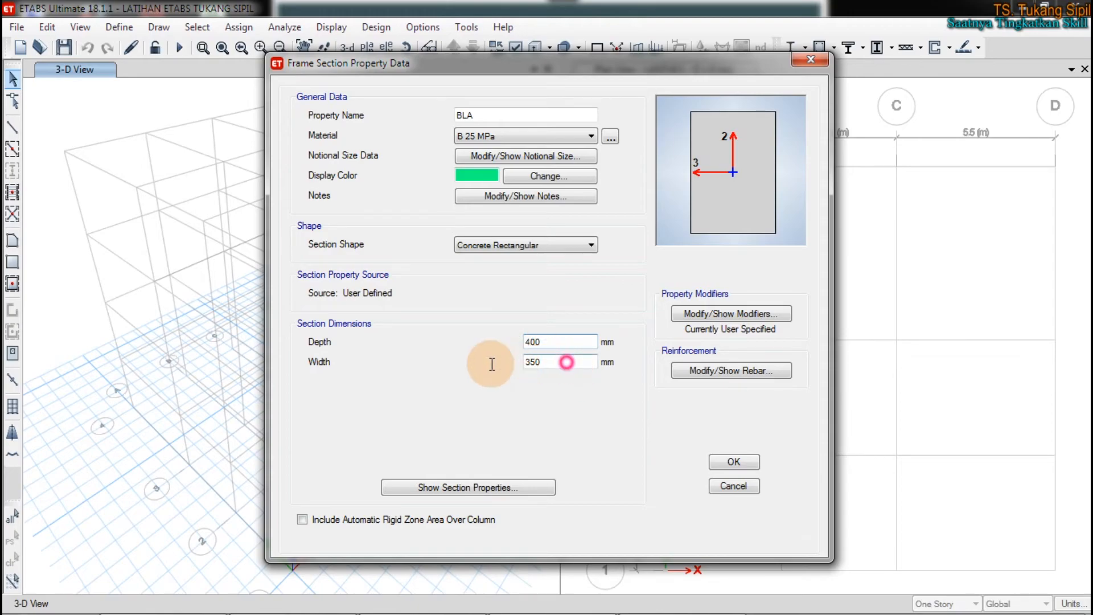
{"action": "double_click", "coordinate": [541, 361]}
{"action": "type", "text": "3"}
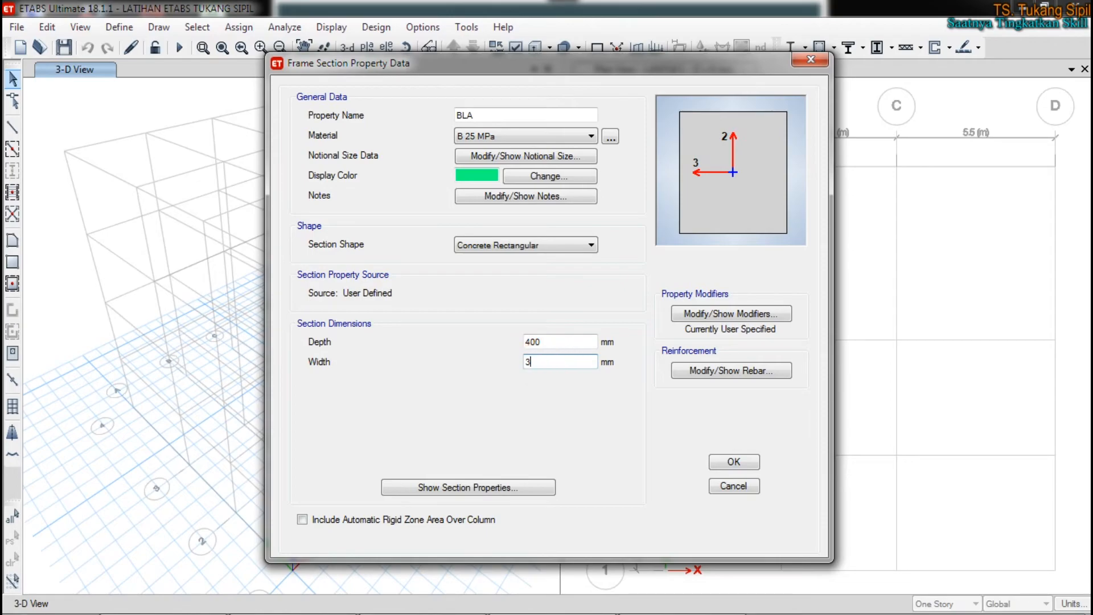
{"action": "left_click", "coordinate": [591, 343]}
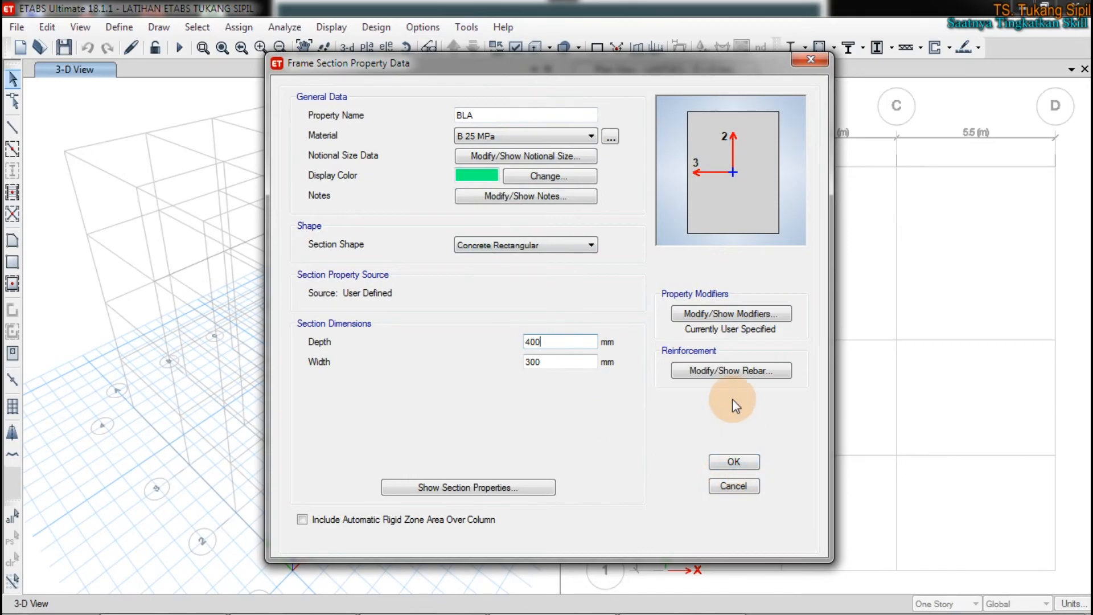
{"action": "left_click", "coordinate": [731, 370]}
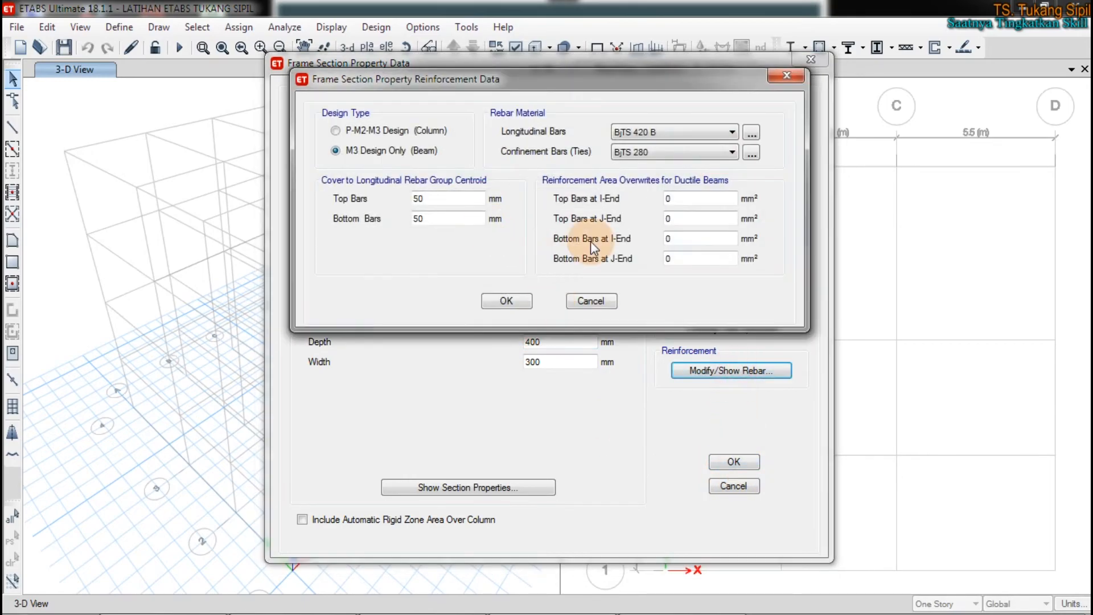
{"action": "left_click", "coordinate": [513, 305]}
{"action": "left_click", "coordinate": [743, 462]}
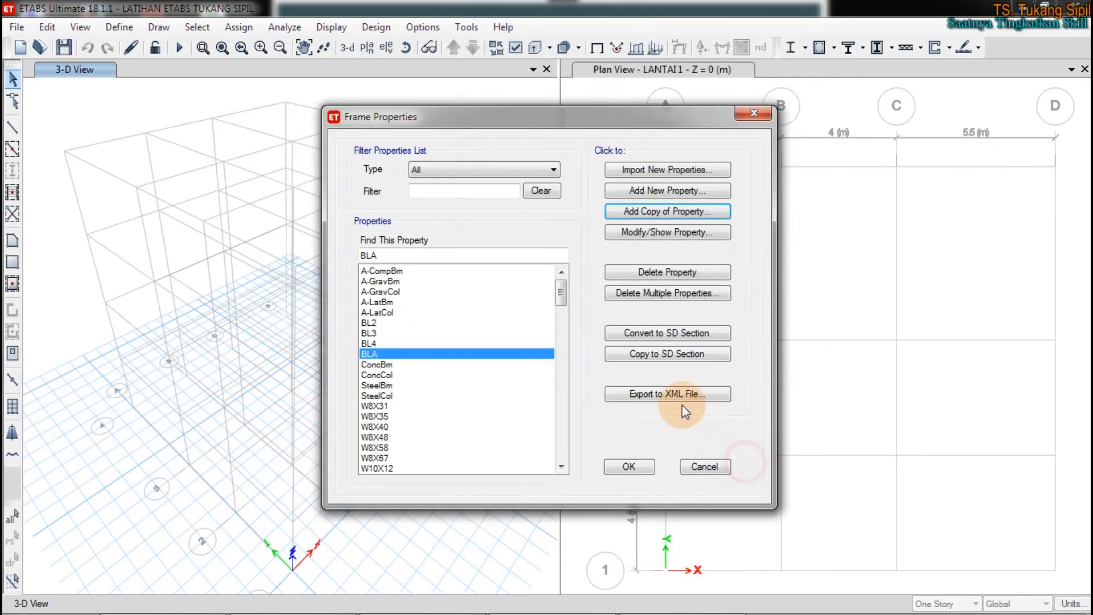
Add a copy of section BLA named BA with a brown display color (RGB 128, 64, 64)
{"action": "left_click", "coordinate": [652, 212]}
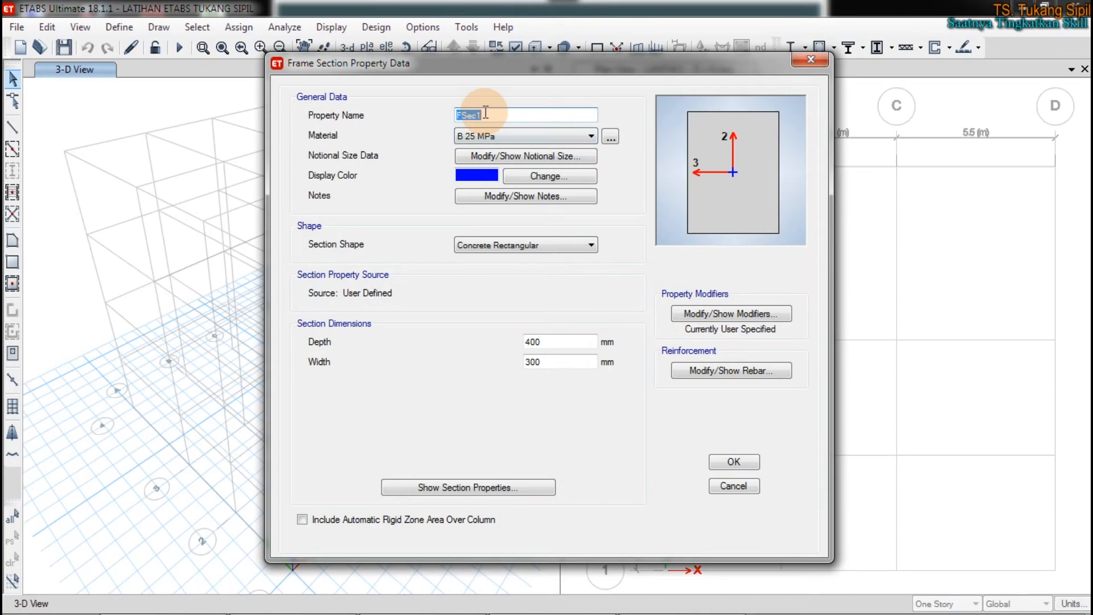
{"action": "type", "text": "BA"}
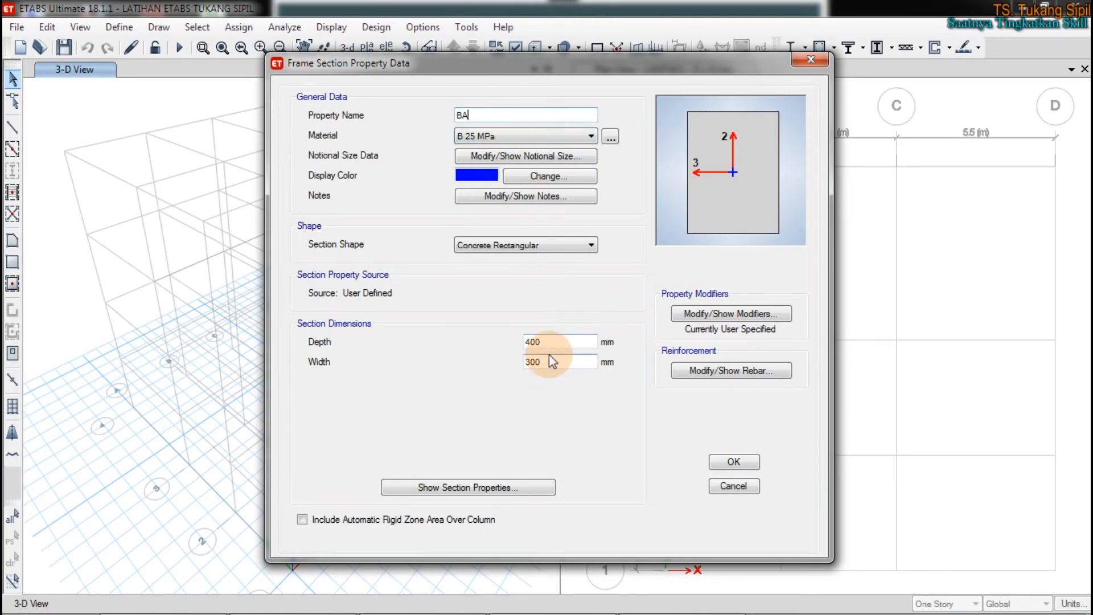
{"action": "left_click", "coordinate": [478, 175]}
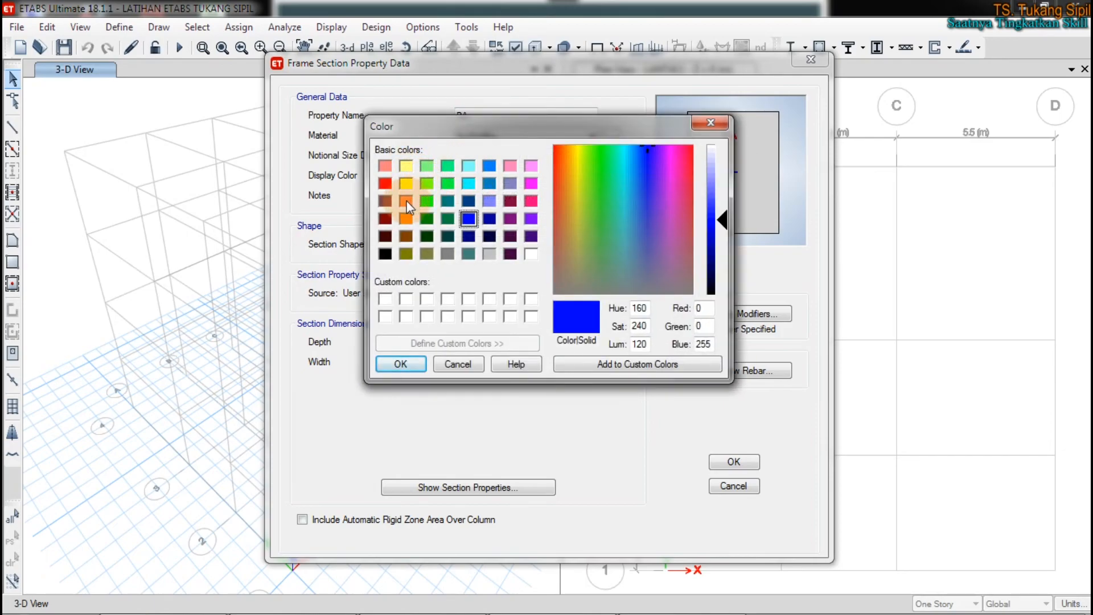
{"action": "left_click", "coordinate": [385, 200]}
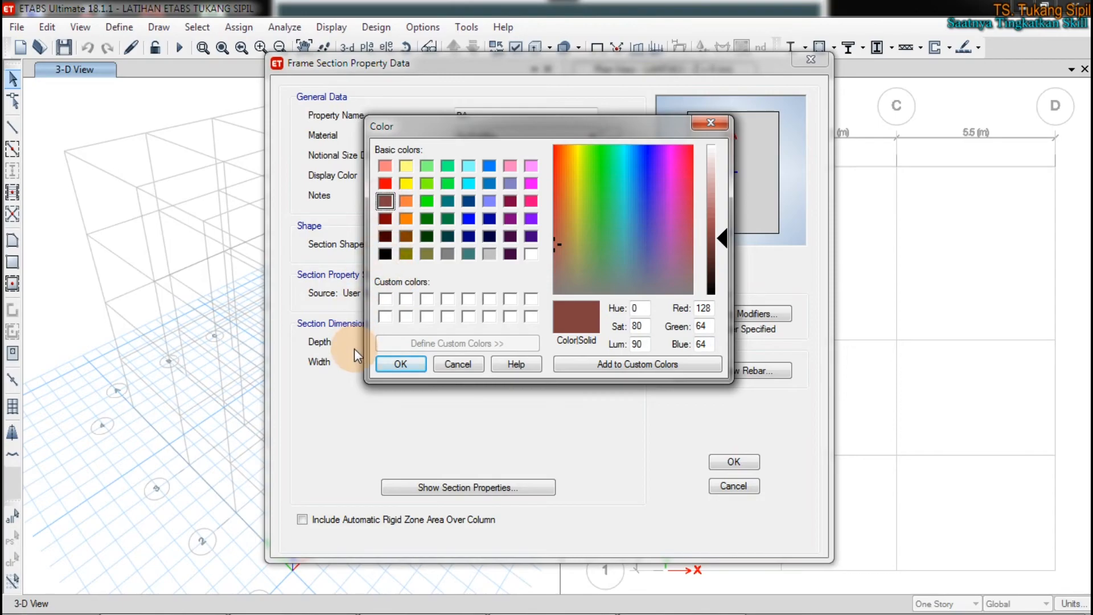
{"action": "left_click", "coordinate": [388, 364]}
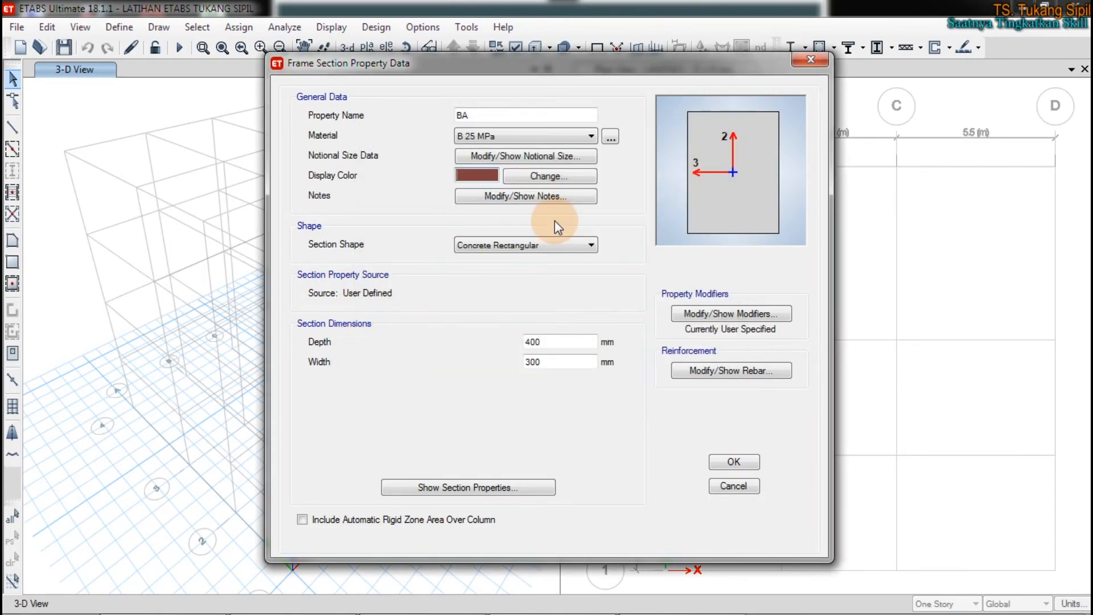
{"action": "left_click", "coordinate": [731, 462]}
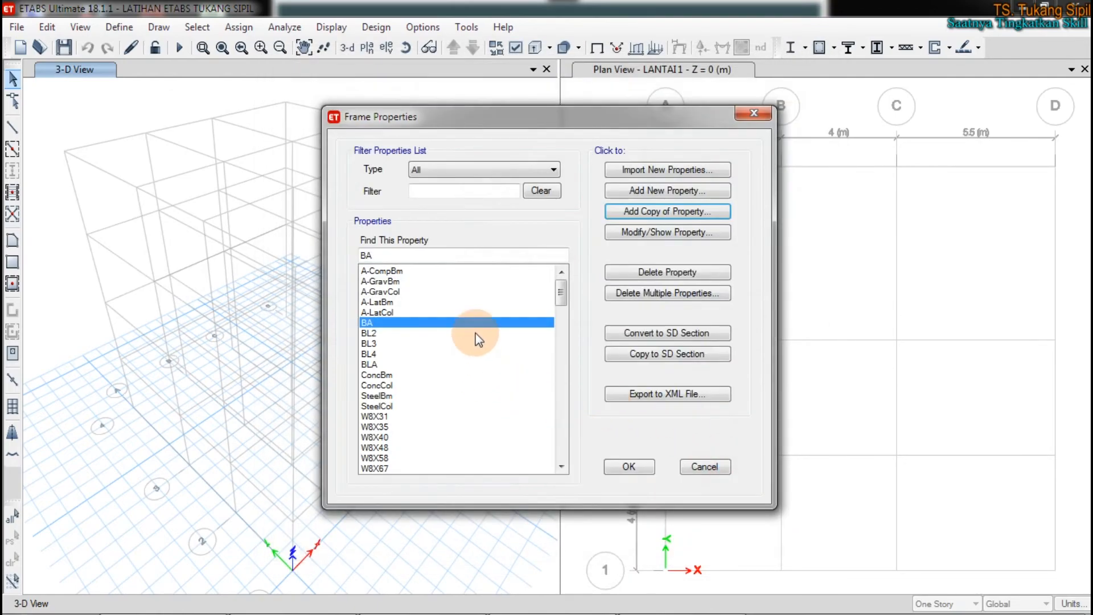
Add a copy of section BA named BT, keeping the proposed color and dimensions
{"action": "left_click", "coordinate": [654, 218]}
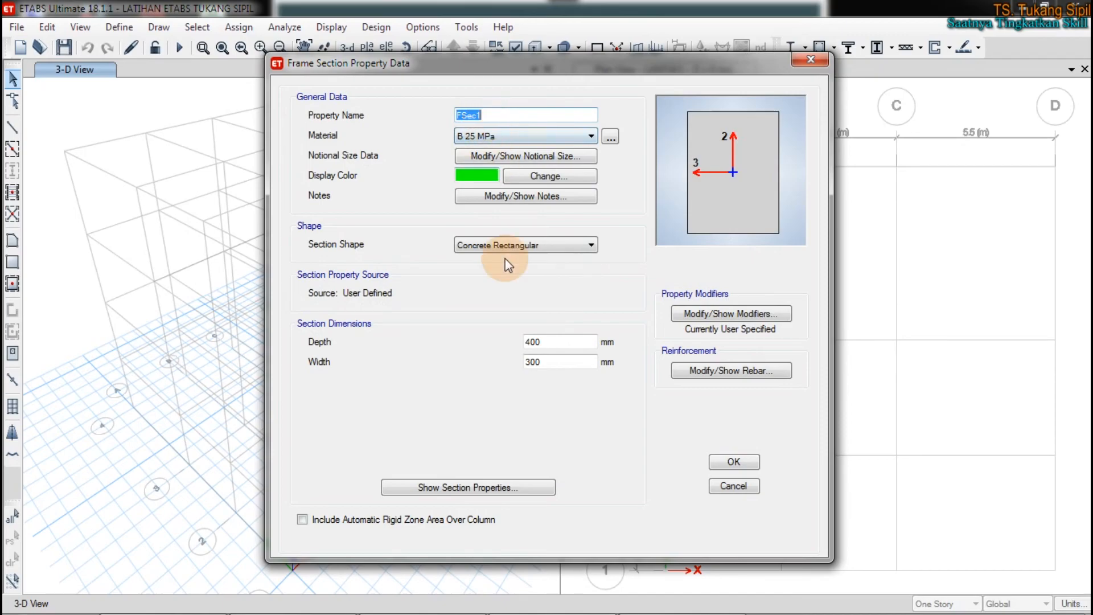
{"action": "left_click", "coordinate": [550, 353]}
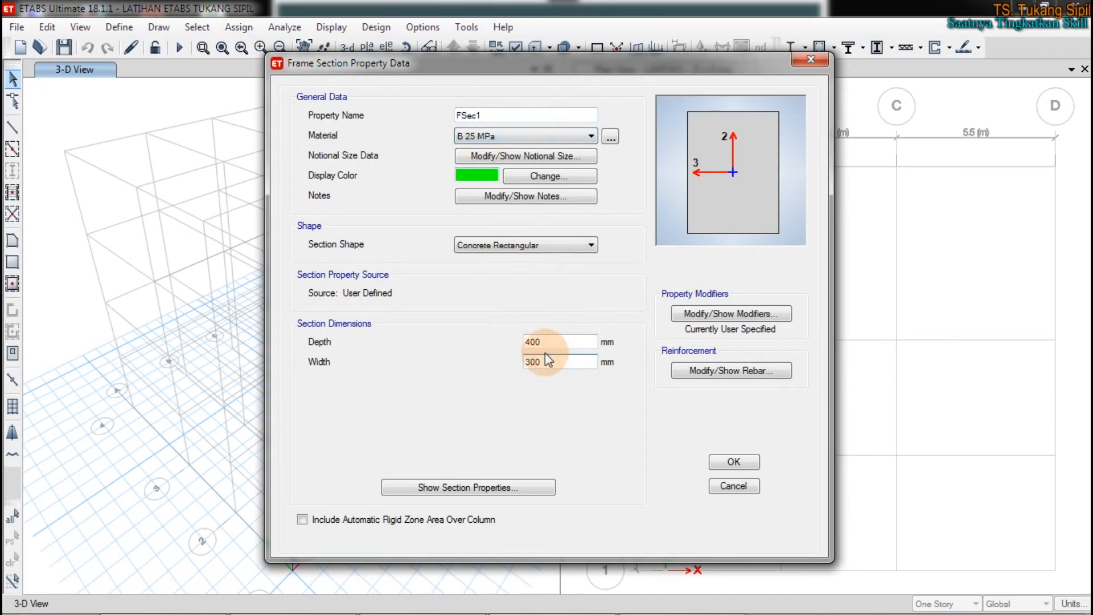
{"action": "left_click_drag", "start_coordinate": [488, 115], "coordinate": [428, 116]}
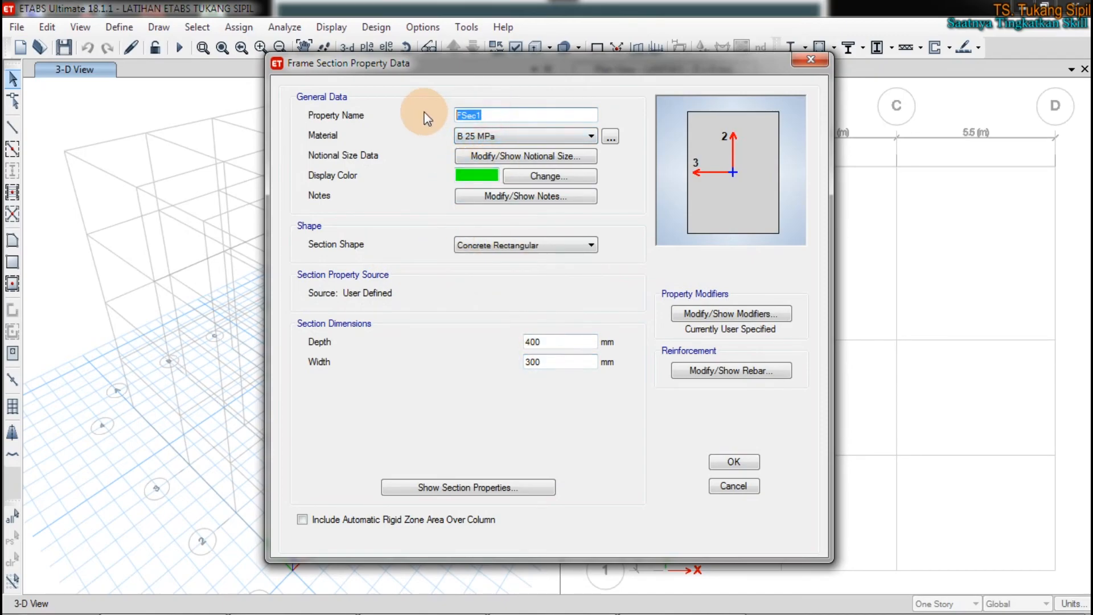
{"action": "type", "text": "BT"}
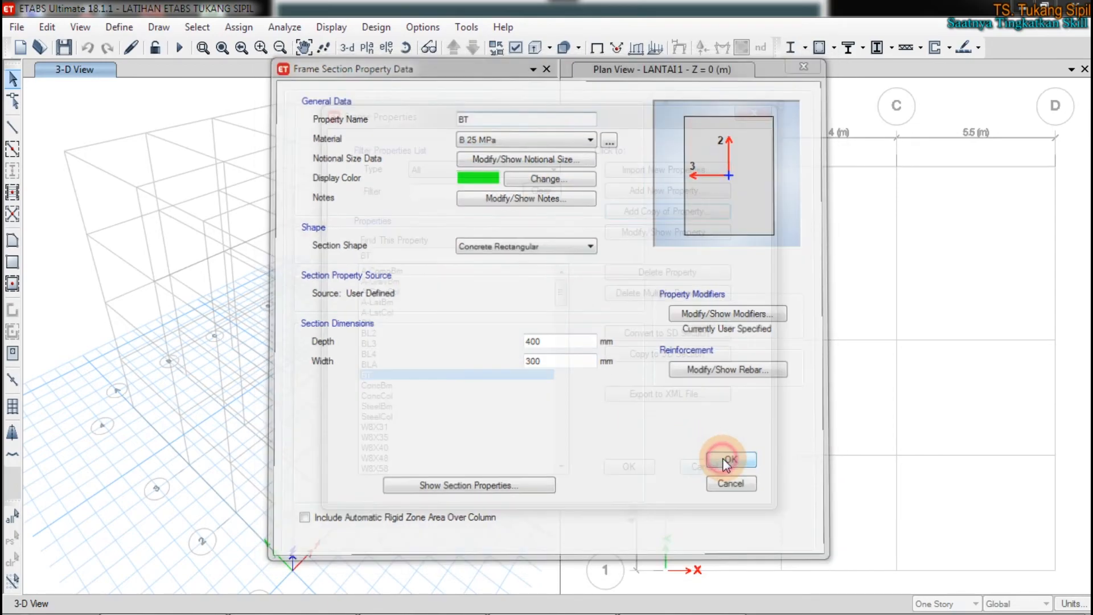
{"action": "left_click", "coordinate": [720, 459]}
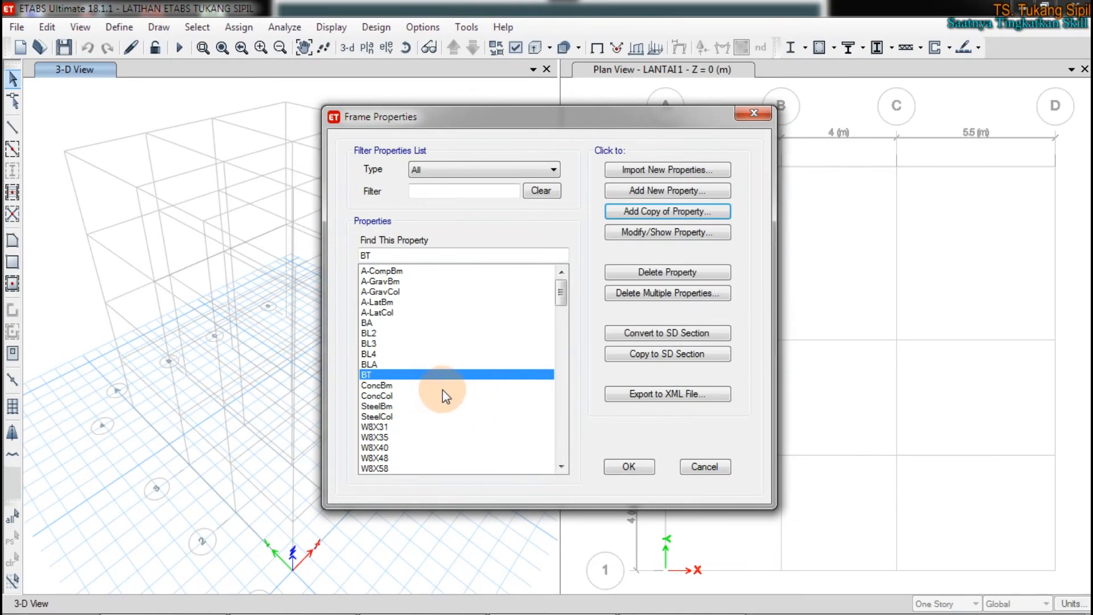
{"action": "mouse_move", "coordinate": [421, 612]}
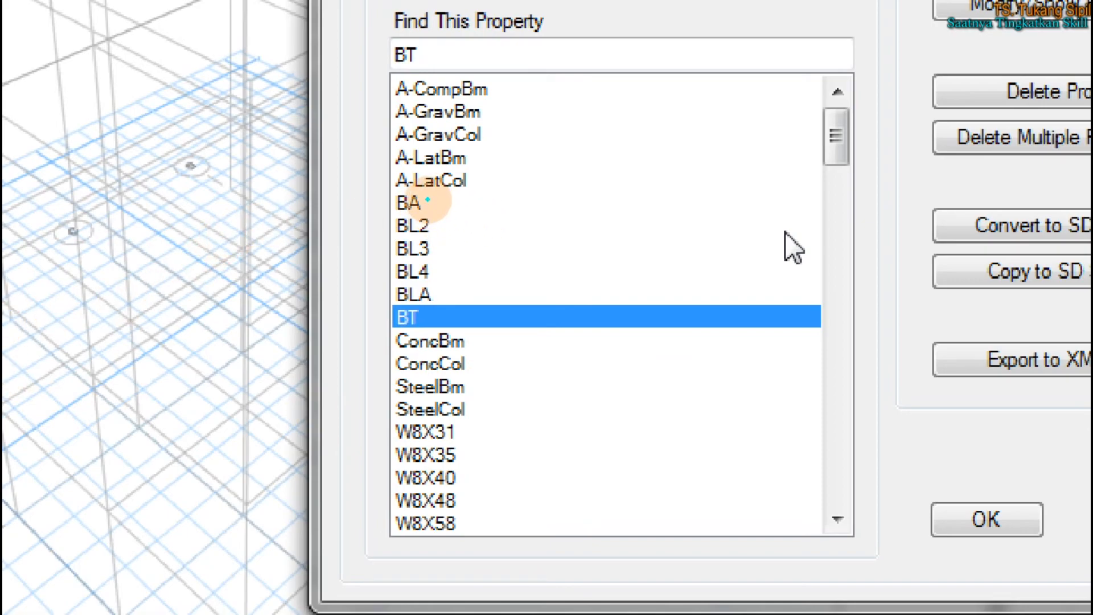
{"action": "left_click_drag", "start_coordinate": [425, 200], "coordinate": [488, 205]}
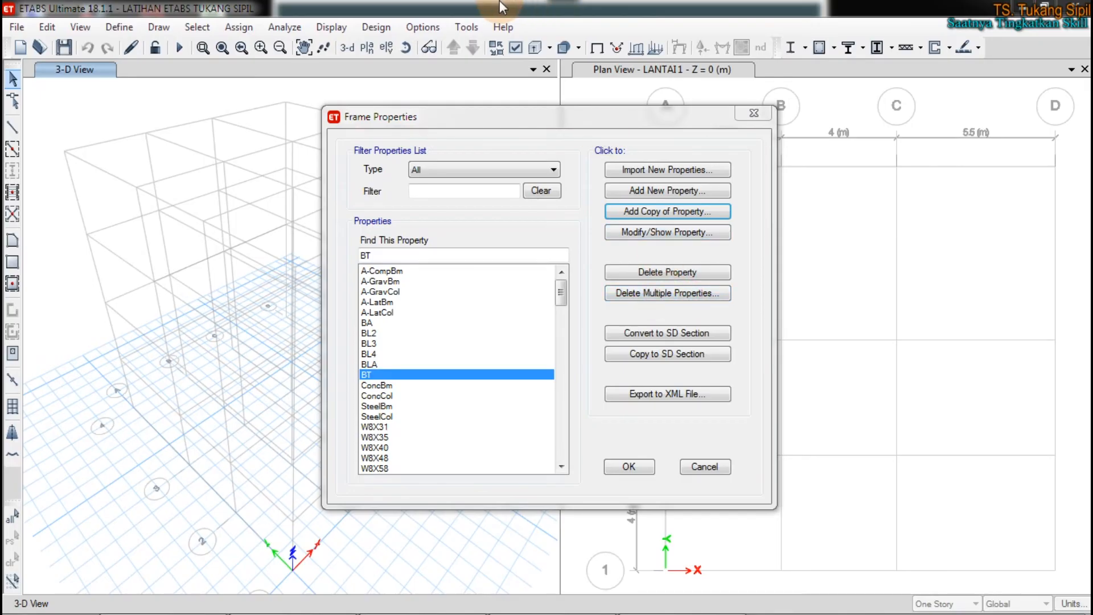
{"action": "mouse_move", "coordinate": [644, 610]}
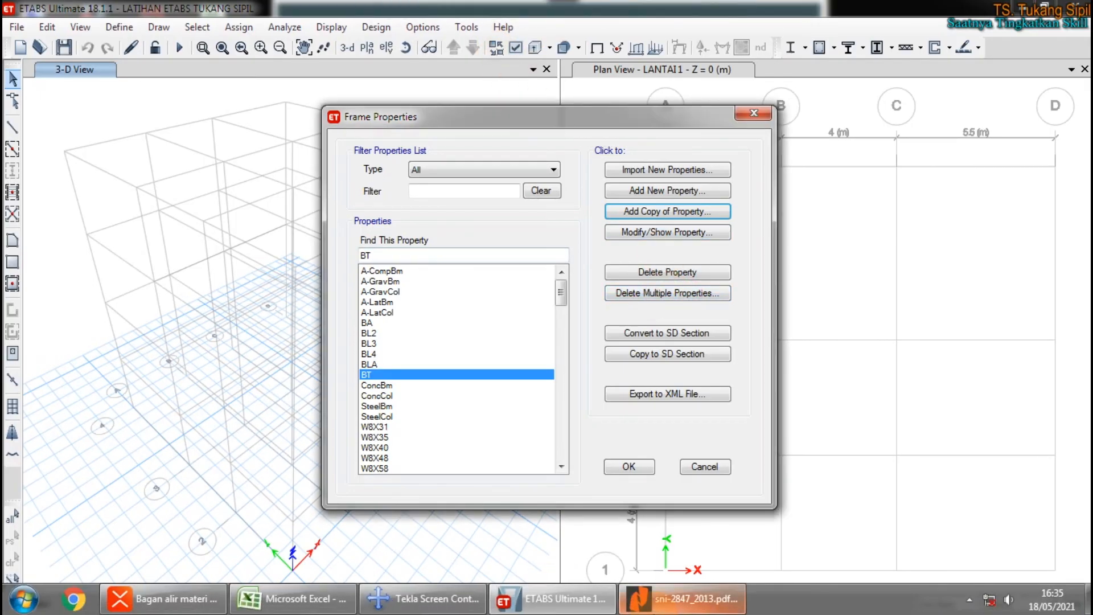
{"action": "left_click", "coordinate": [968, 599]}
{"action": "left_click", "coordinate": [968, 517]}
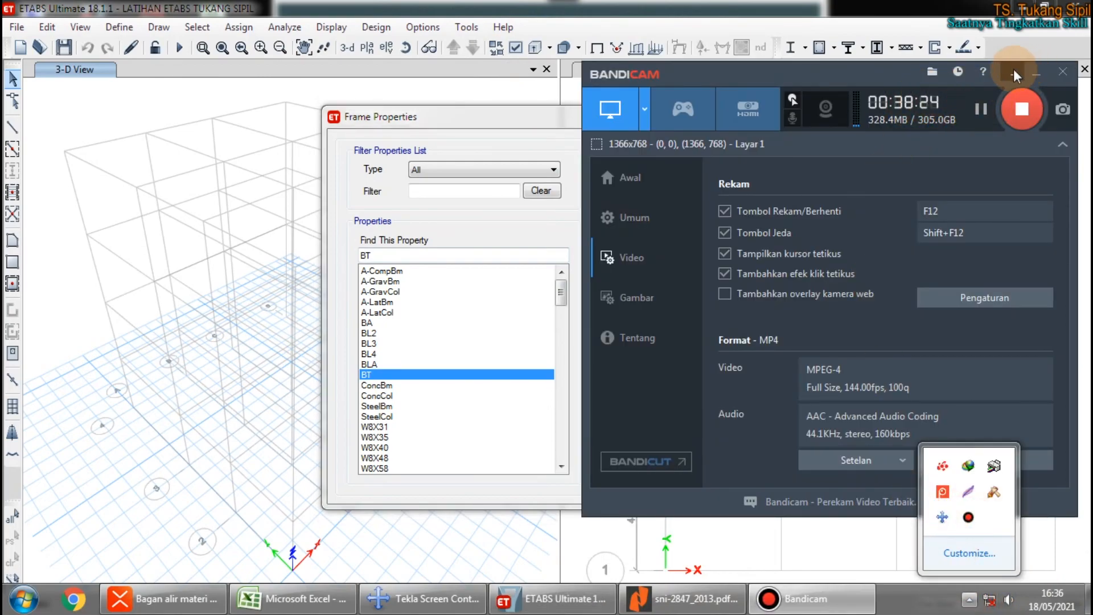
{"action": "left_click", "coordinate": [1036, 73]}
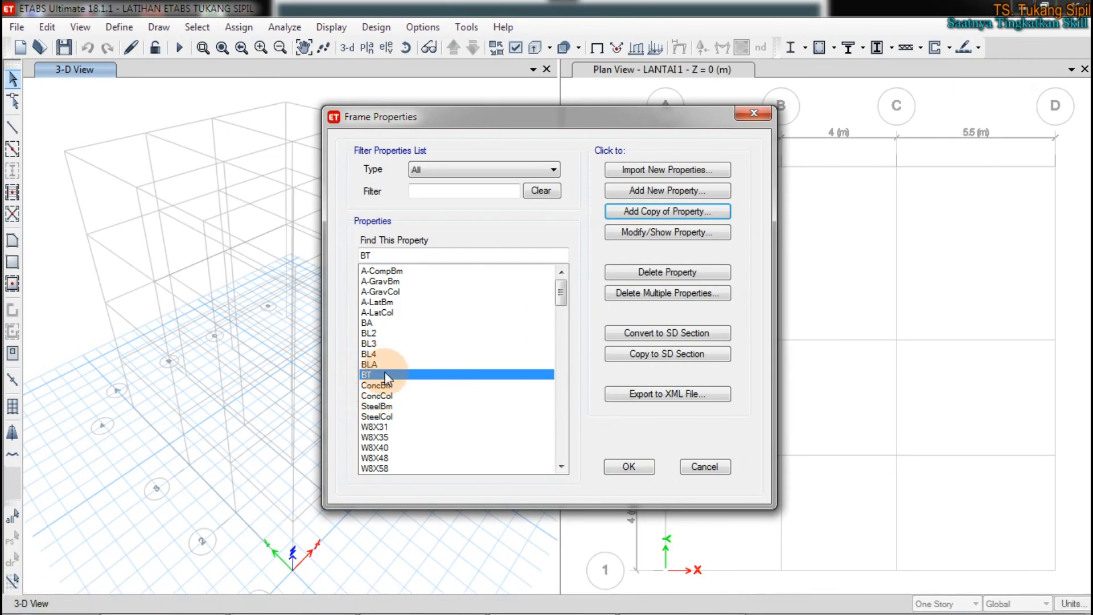
Switch to the planning workbook in Microsoft Excel and open the 4.5 Cek HBK sheet
{"action": "mouse_move", "coordinate": [296, 599]}
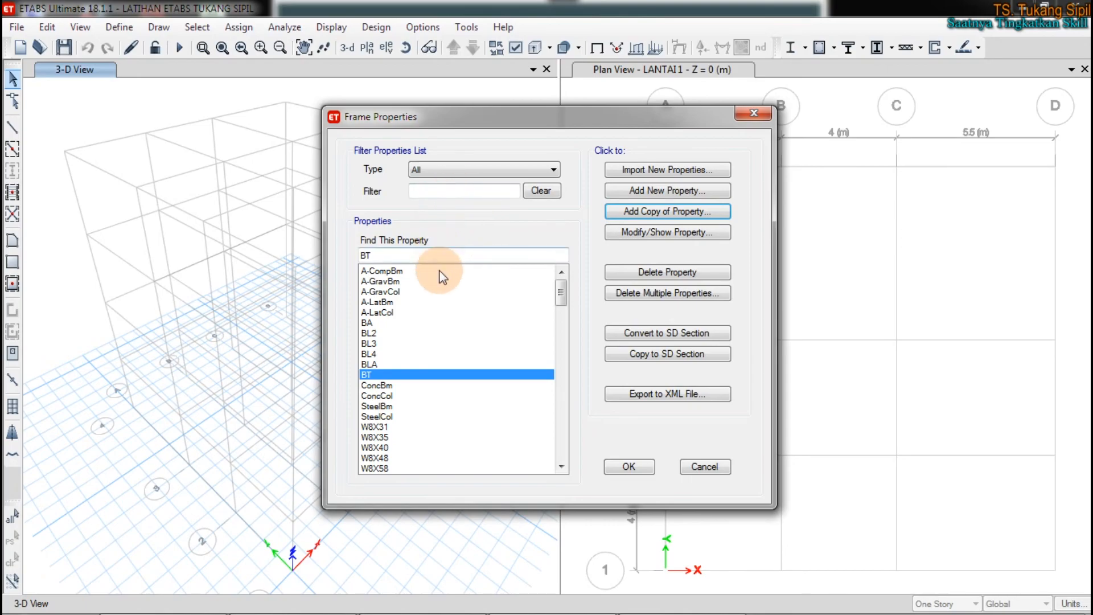
{"action": "left_click", "coordinate": [329, 598]}
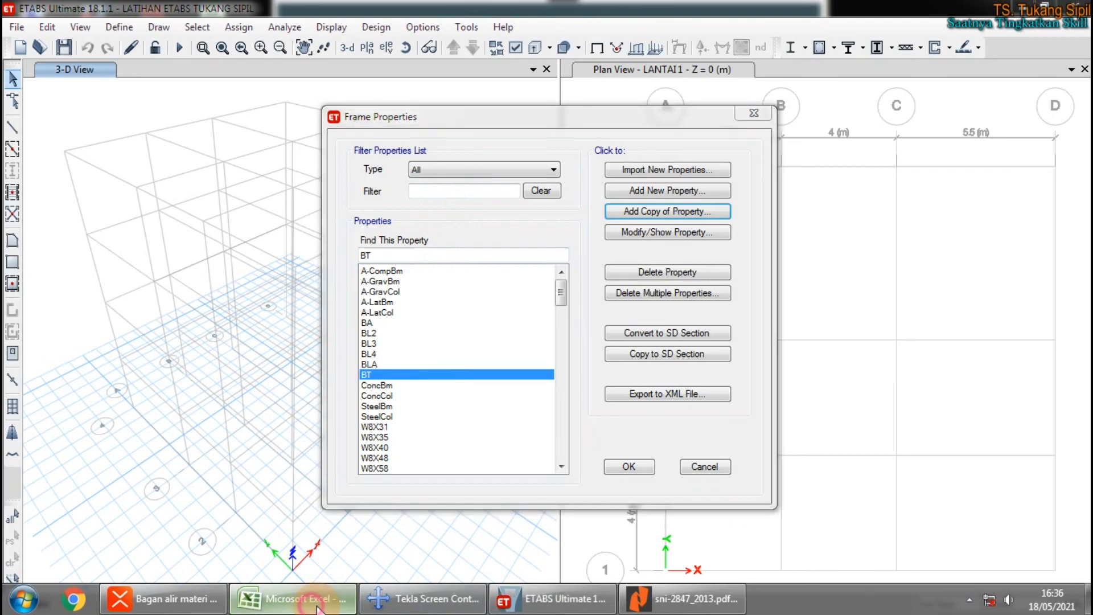
{"action": "scroll", "coordinate": [631, 249], "scroll_direction": "up", "scroll_amount": 6}
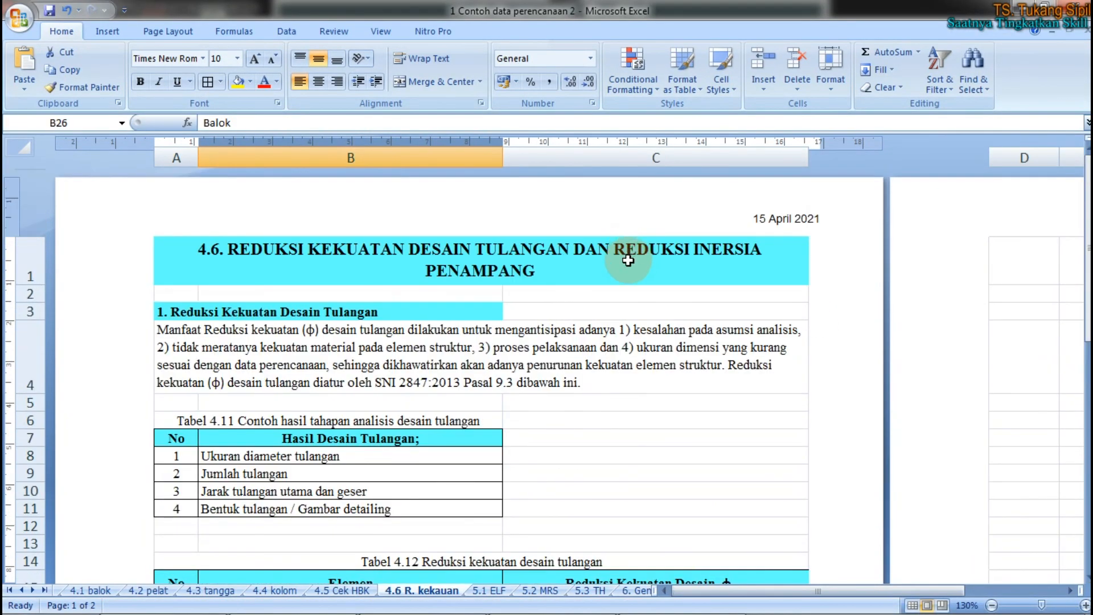
{"action": "left_click", "coordinate": [342, 591]}
{"action": "left_click", "coordinate": [664, 206]}
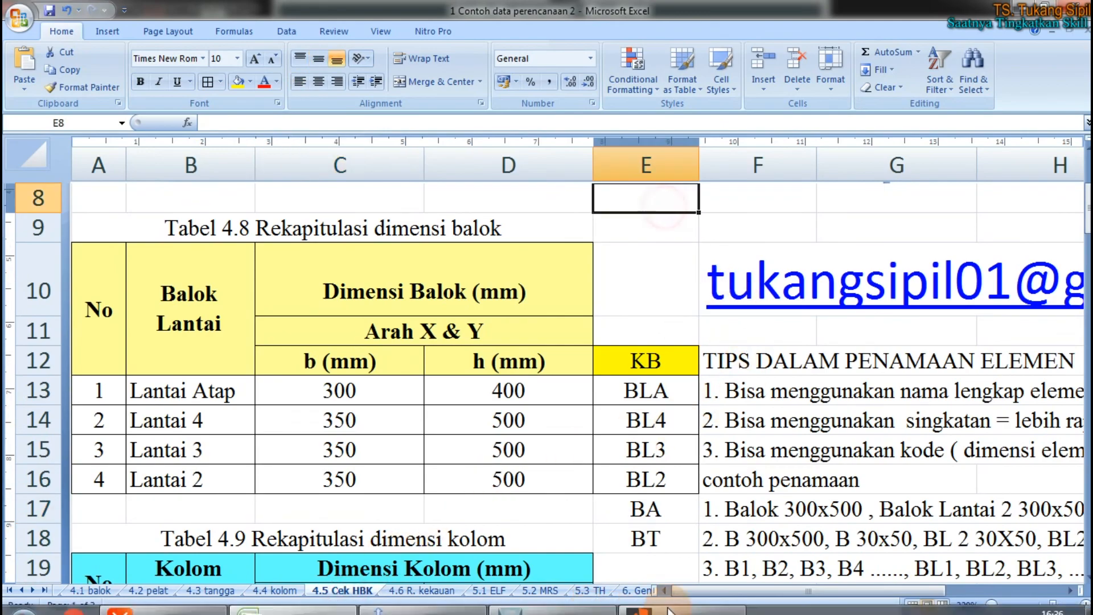
Enter the author's Instagram handle in cell F9, prefixed with "ig:"
{"action": "left_click_drag", "start_coordinate": [705, 589], "coordinate": [843, 577]}
{"action": "left_click", "coordinate": [412, 217]}
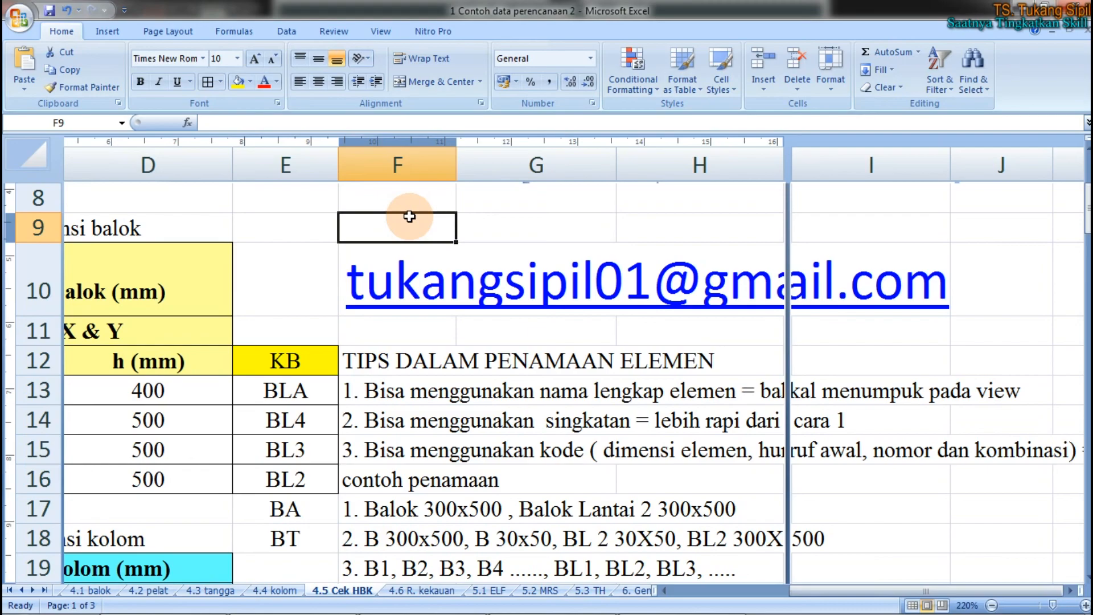
{"action": "type", "text": "U"}
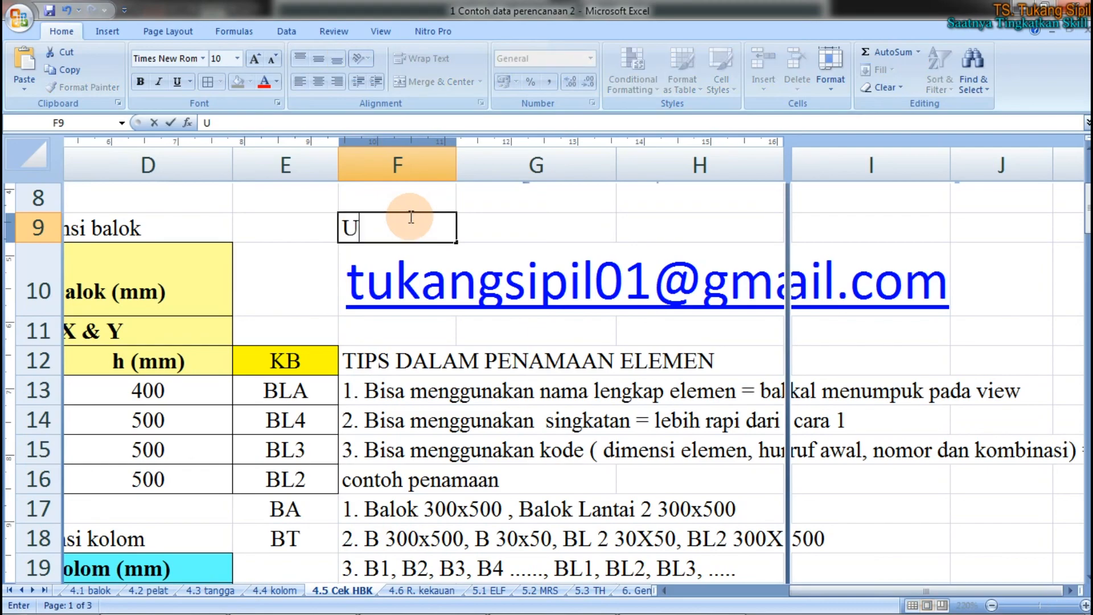
{"action": "type", "text": "LI"}
{"action": "key", "text": "BackSpace"}
{"action": "key", "text": "BackSpace"}
{"action": "key", "text": "BackSpace"}
{"action": "type", "text": "uli_situn"}
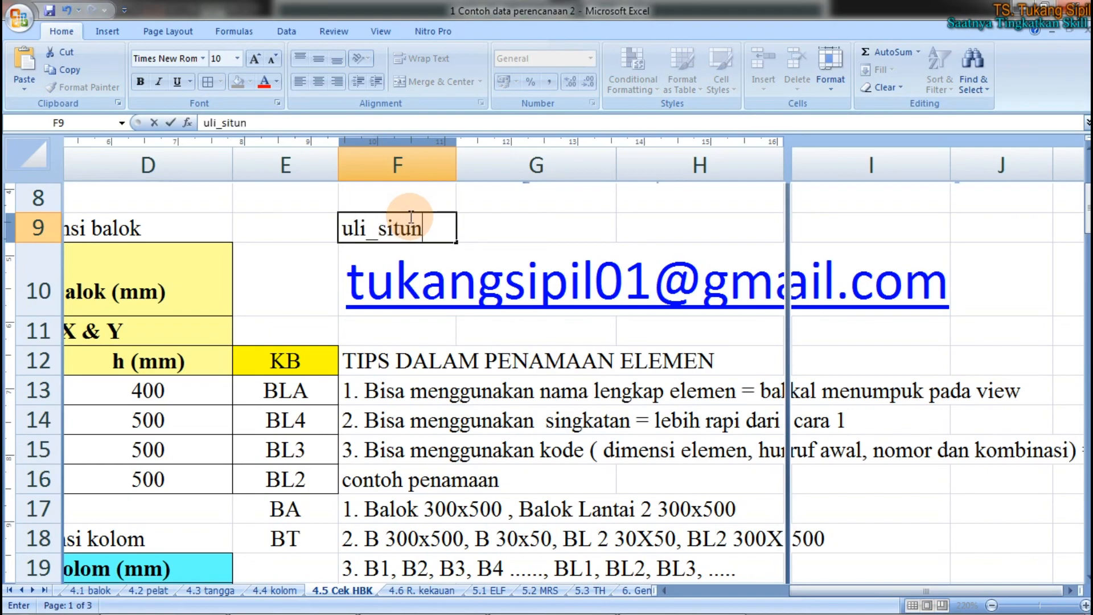
{"action": "key", "text": "BackSpace"}
{"action": "type", "text": "kang_"}
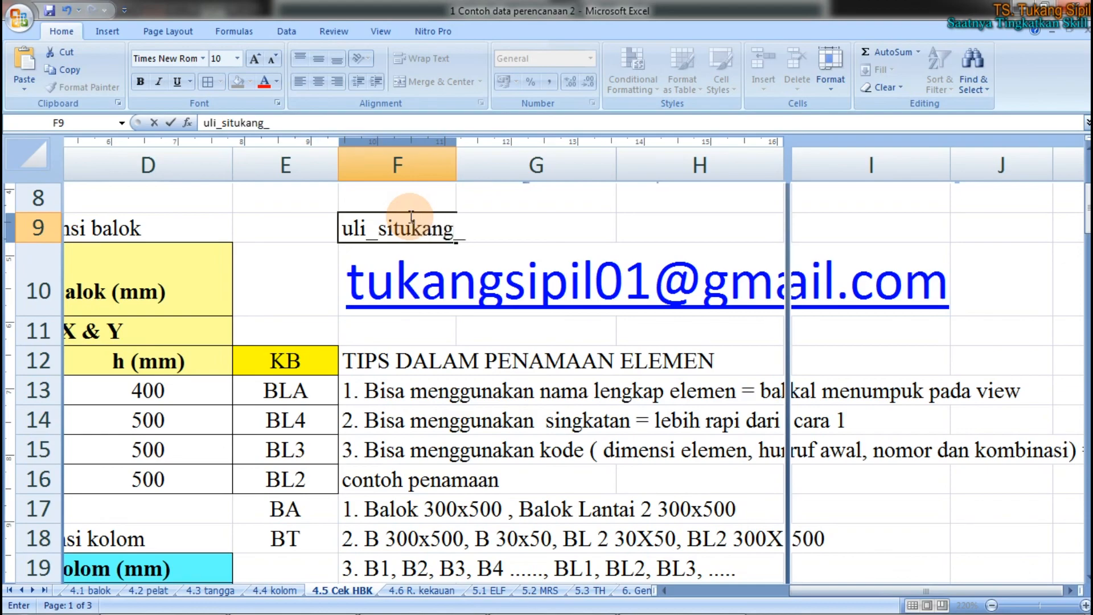
{"action": "type", "text": "sipil"}
{"action": "left_click", "coordinate": [344, 227]}
{"action": "type", "text": "ig:"}
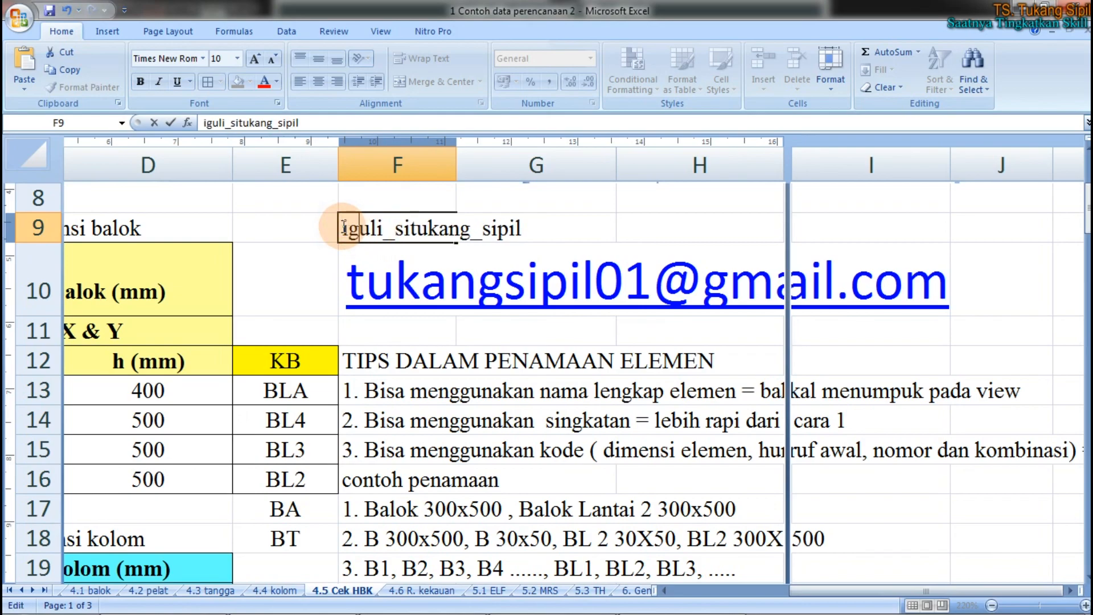
{"action": "left_click", "coordinate": [396, 201]}
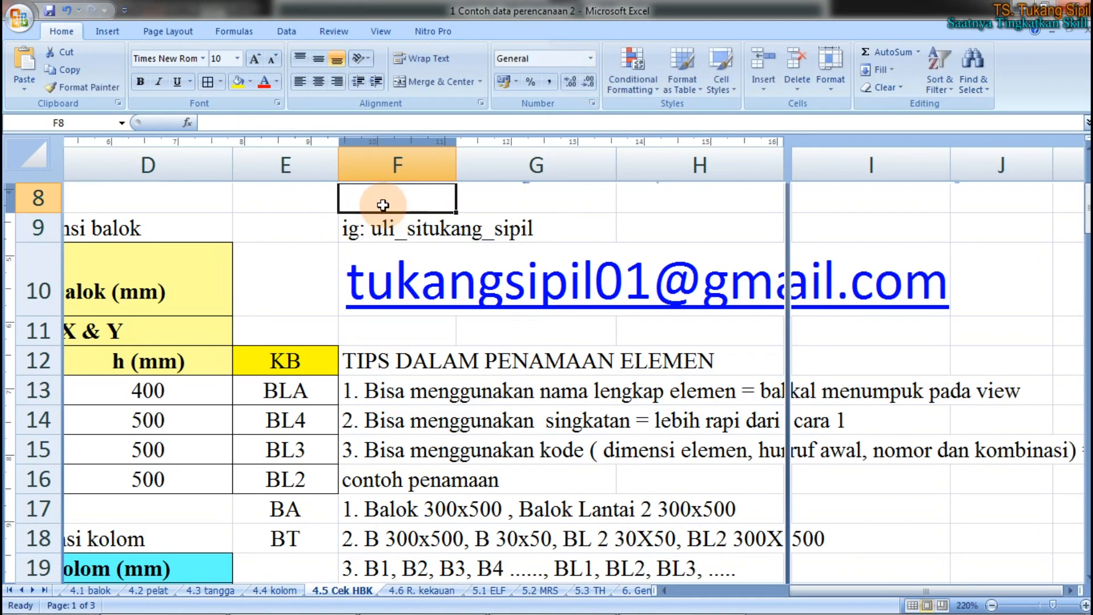